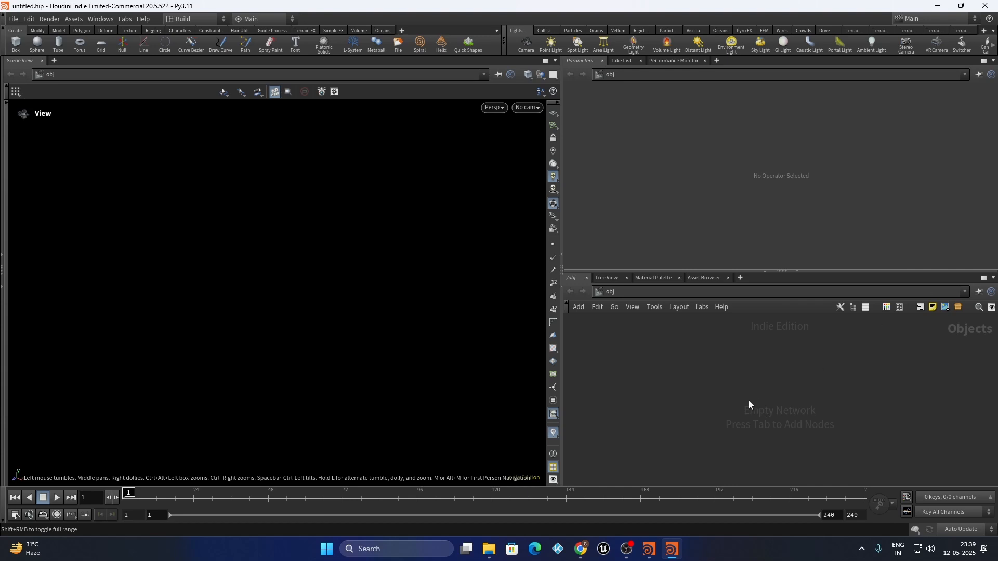
Add a Font node and replace its text with the single letter A
key(Tab)
text(box)
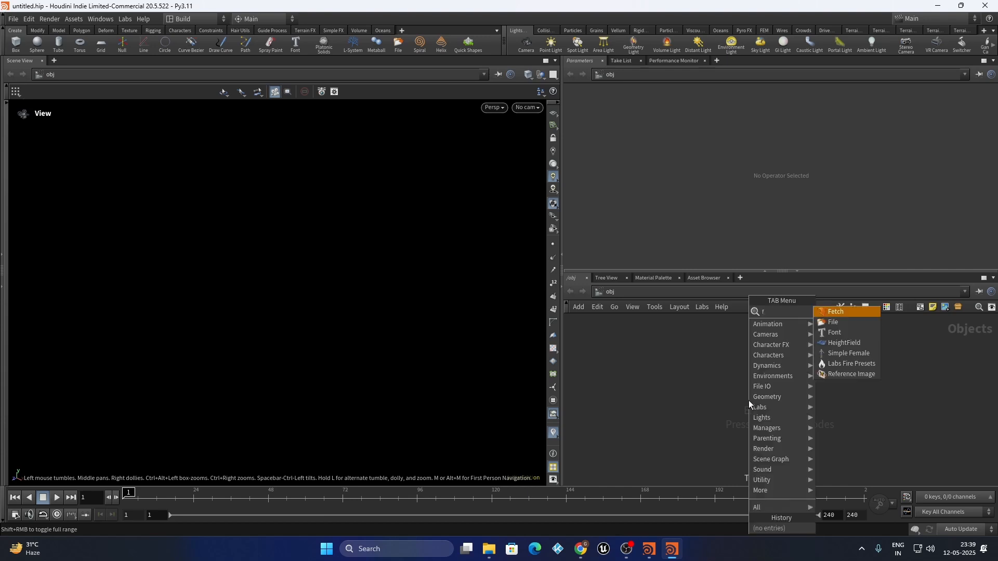
key(Return)
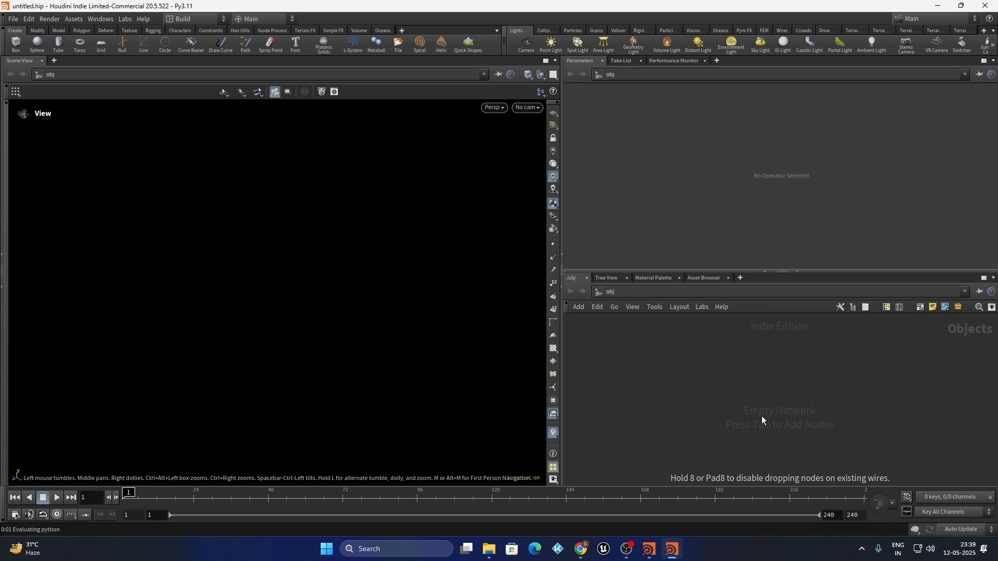
click(779, 400)
scroll(288, 310, down, 3)
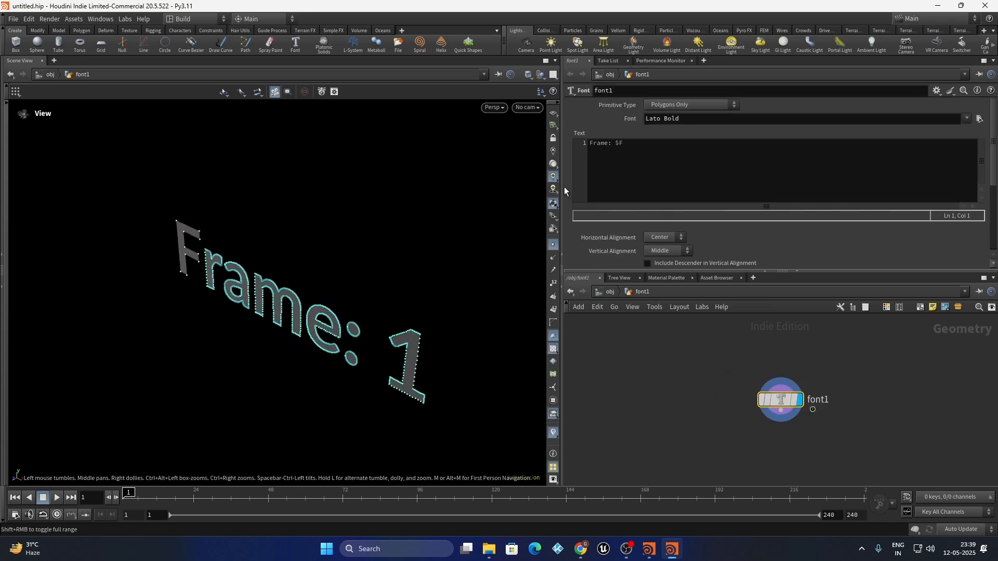
drag(635, 144, 451, 144)
text(A)
click(602, 409)
drag(195, 259, 330, 290)
Start adding a Transform node below font1
key(Tab)
text(tarns)
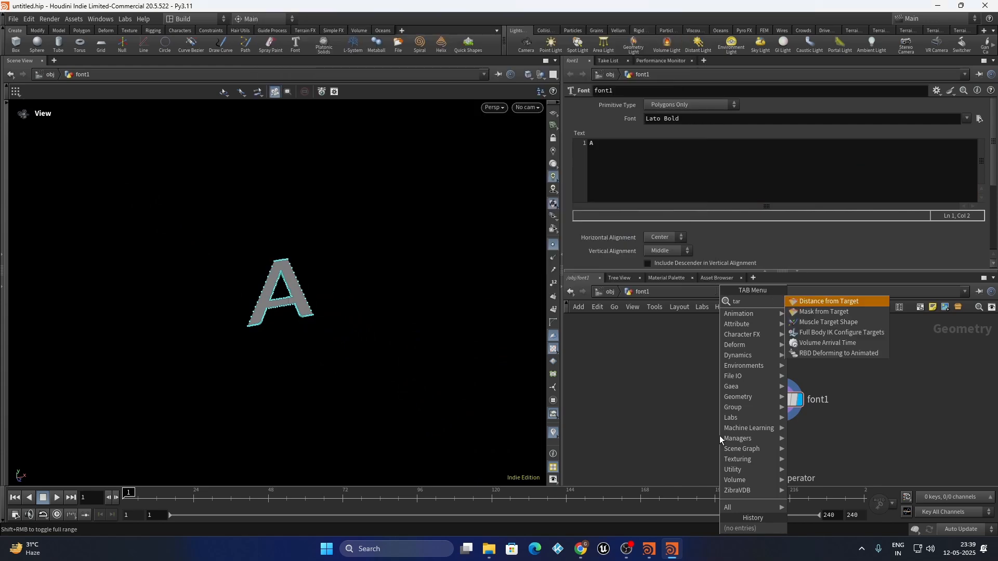
key(BackSpace)
key(BackSpace)
key(BackSpace)
key(BackSpace)
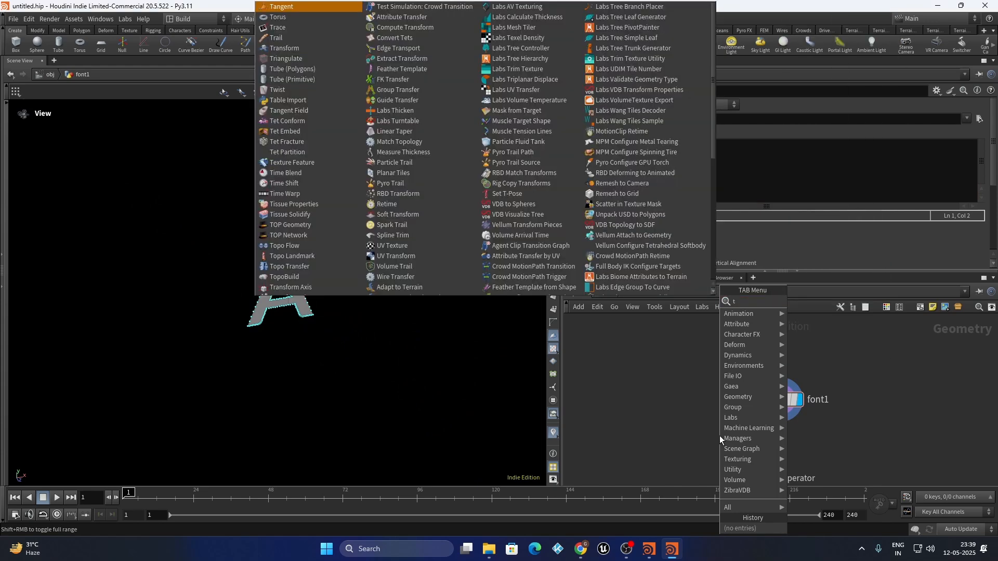
Place the Transform node under font1 and orbit the view to look down on the grid
text(ran)
key(Return)
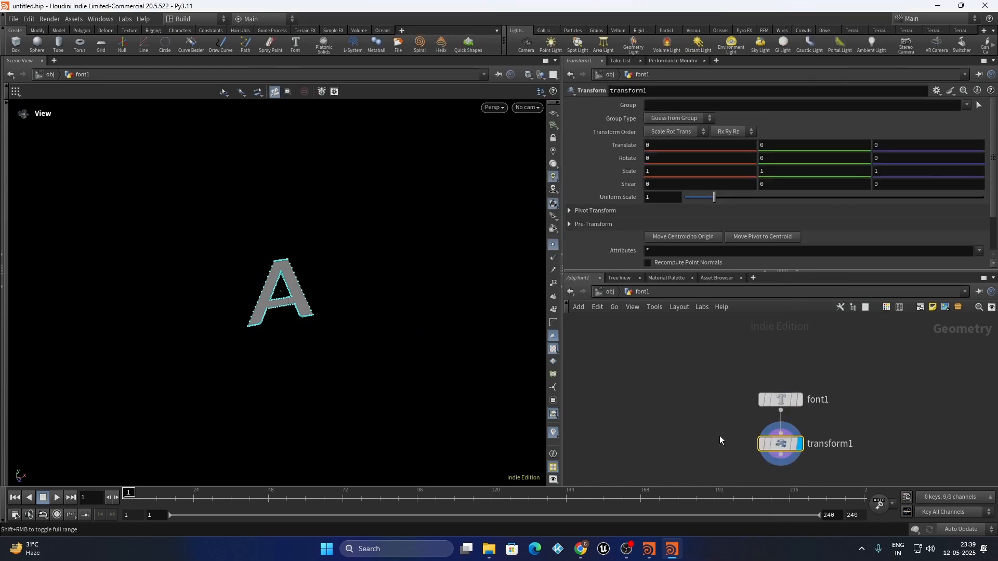
drag(247, 275, 346, 270)
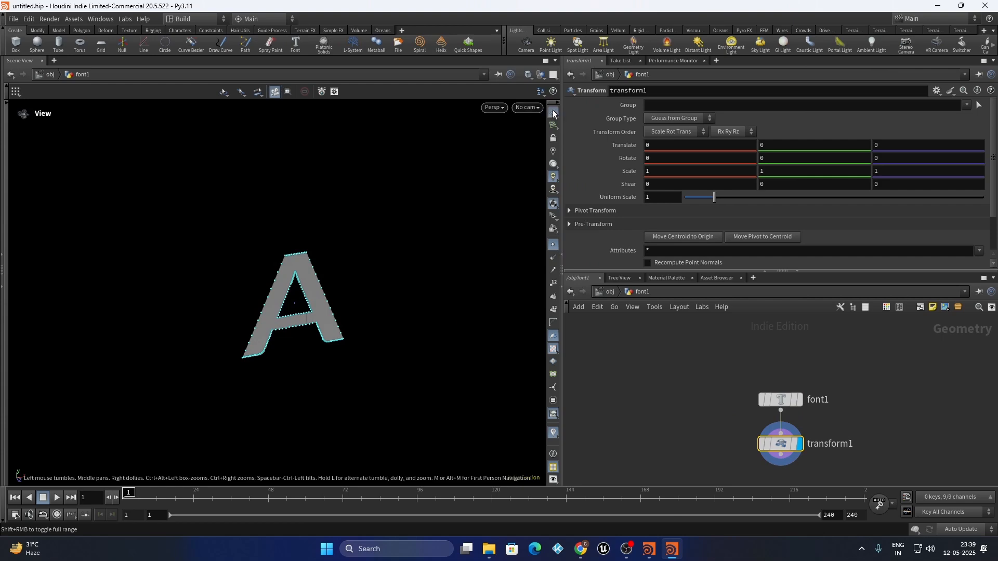
drag(297, 304, 389, 312)
Set transform1's Rotate X to -90 so the A lies on the grid
drag(658, 159, 604, 167)
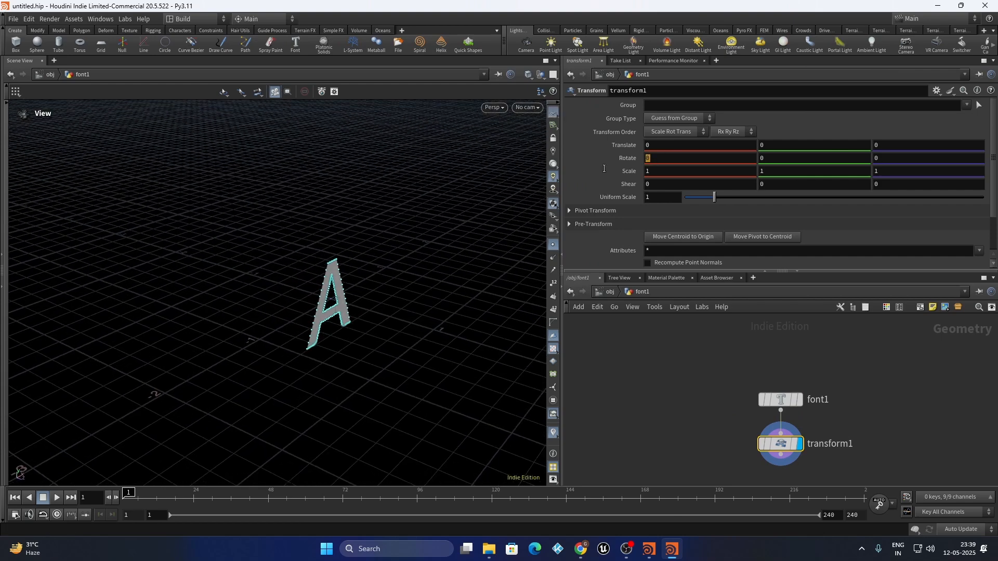
text(-90)
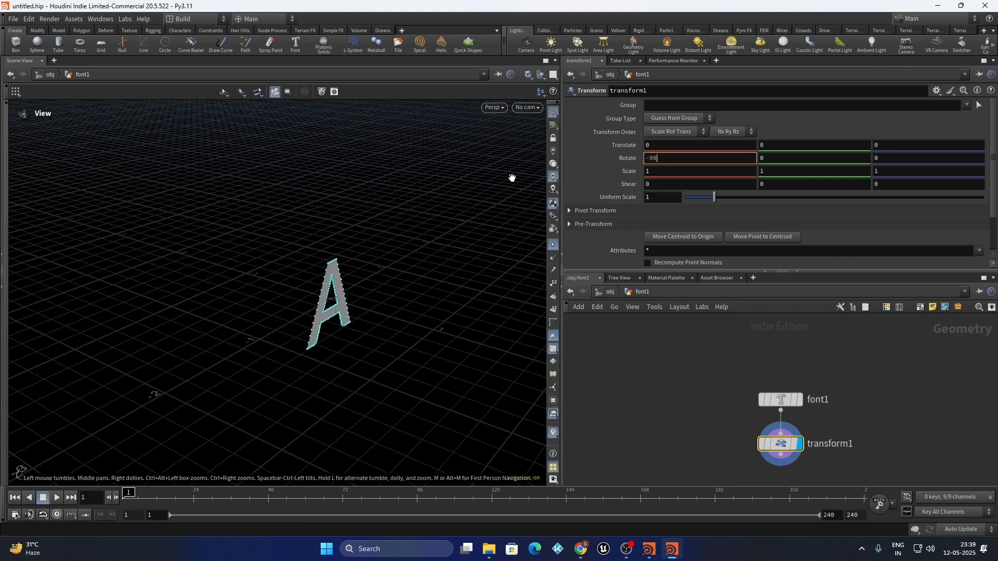
key(Return)
drag(357, 257, 281, 344)
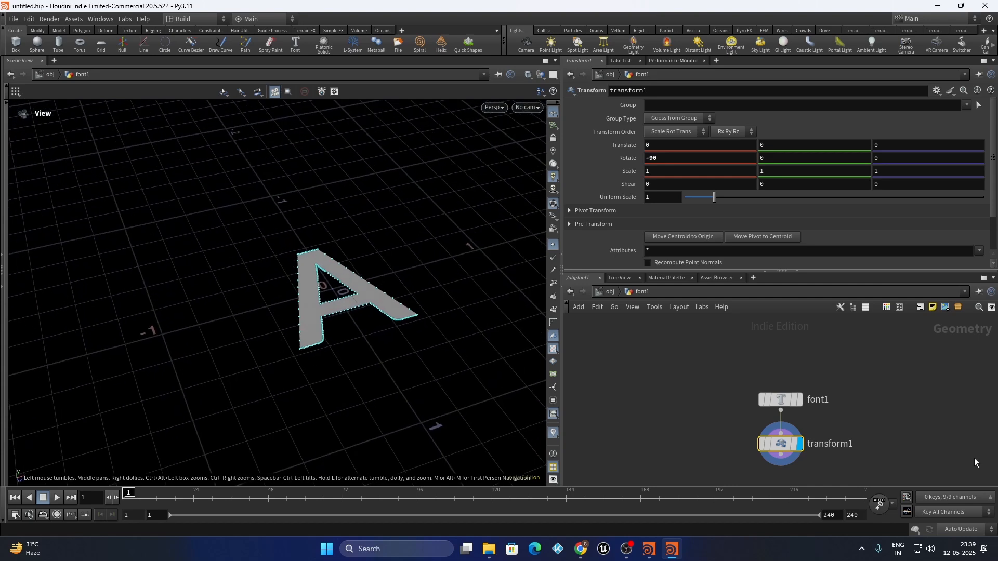
scroll(743, 447, down, 5)
scroll(718, 441, up, 5)
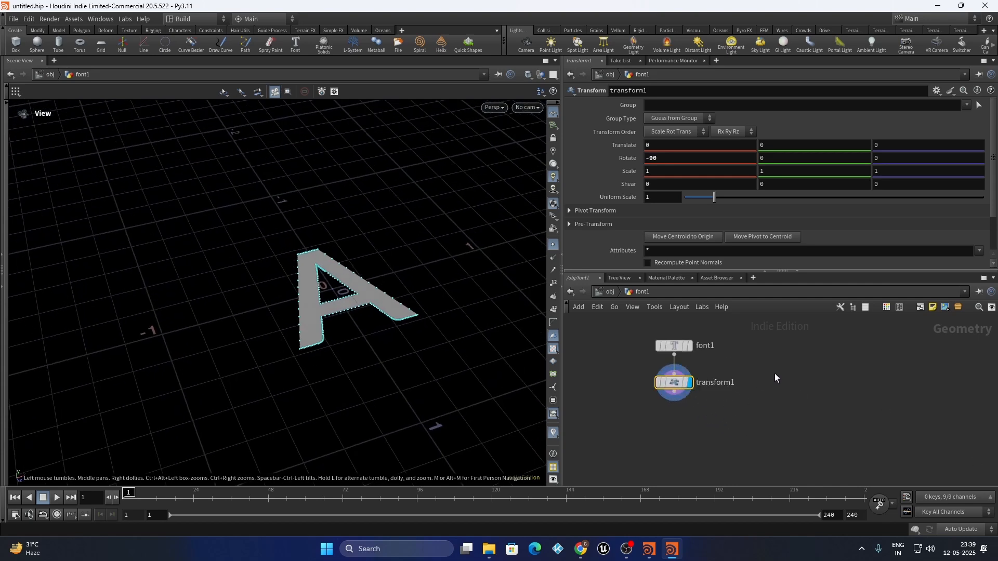
Check transform1's point and primitive counts in its info window
drag(771, 350, 580, 433)
click(750, 370)
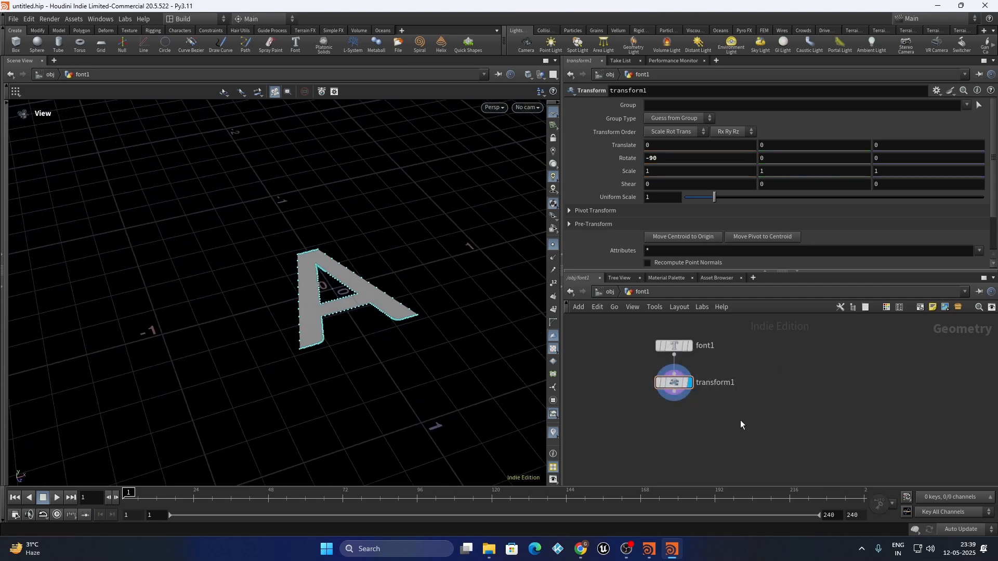
scroll(743, 390, up, 1)
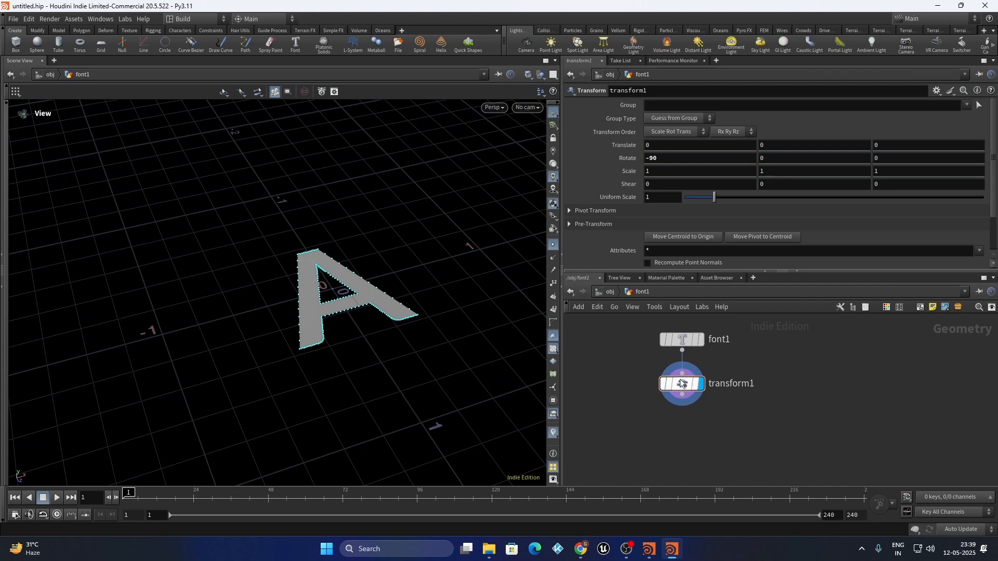
click(650, 384)
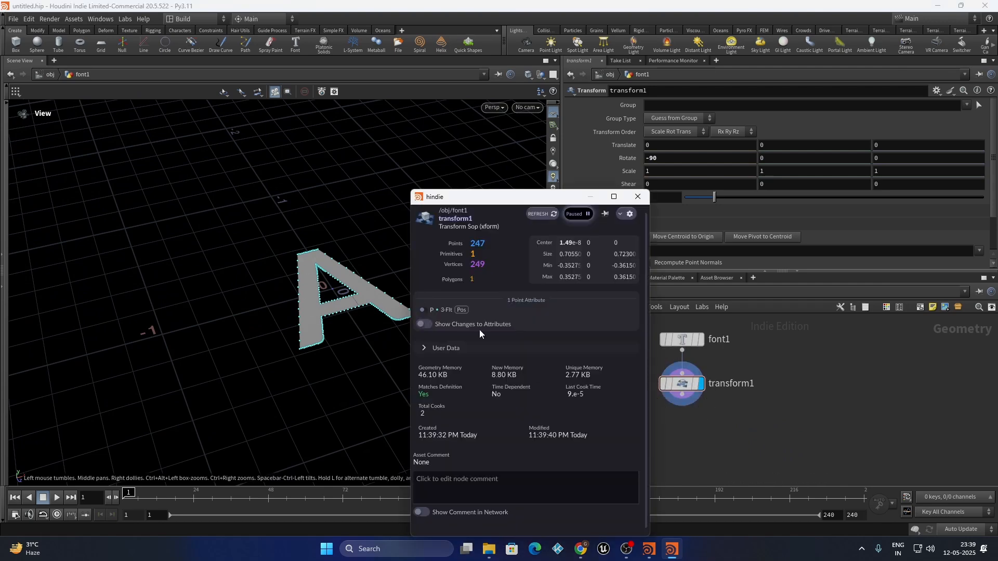
scroll(330, 290, up, 8)
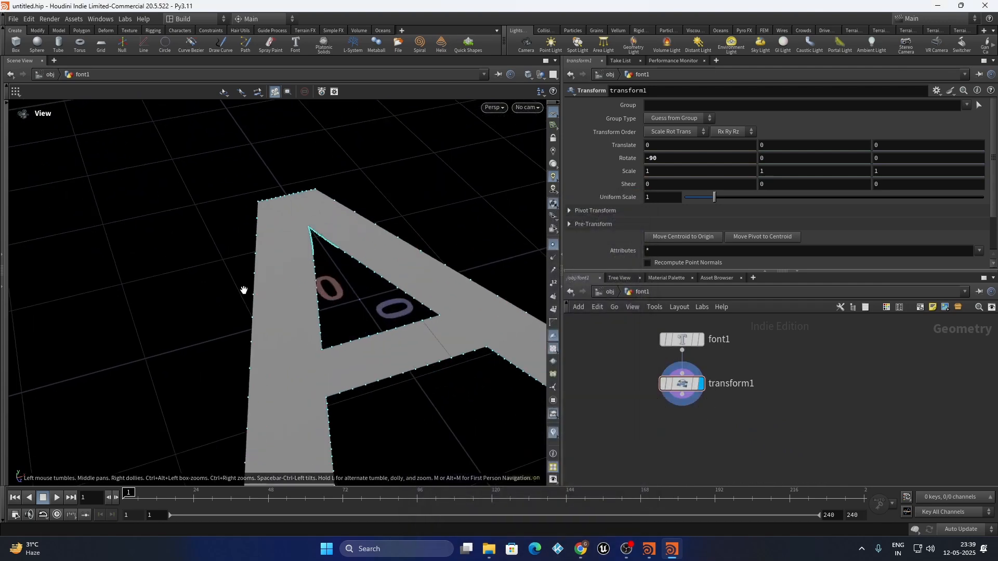
scroll(250, 290, down, 3)
scroll(760, 407, down, 2)
Add a Subdivide node below transform1, then delete it
key(Tab)
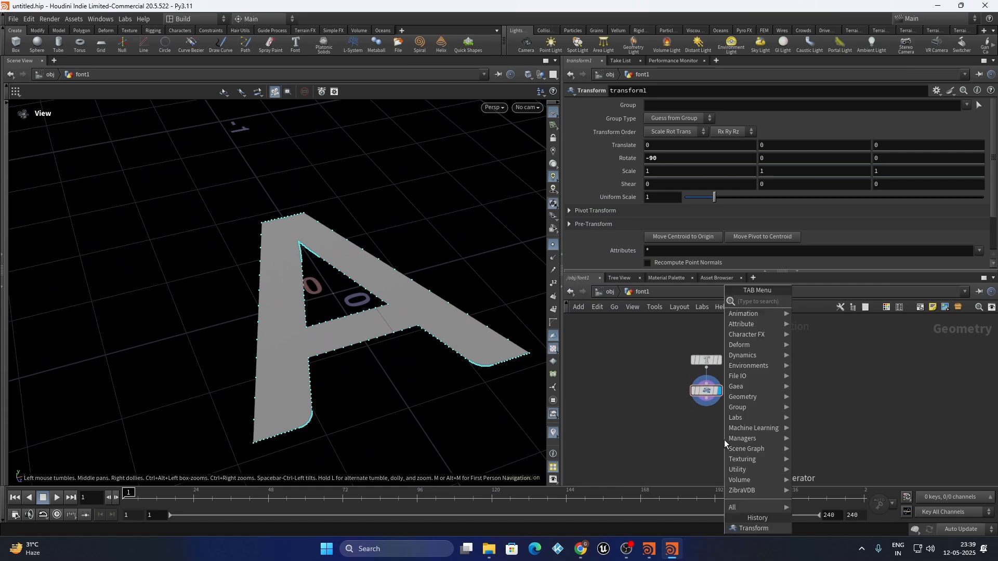
text(sub)
key(Return)
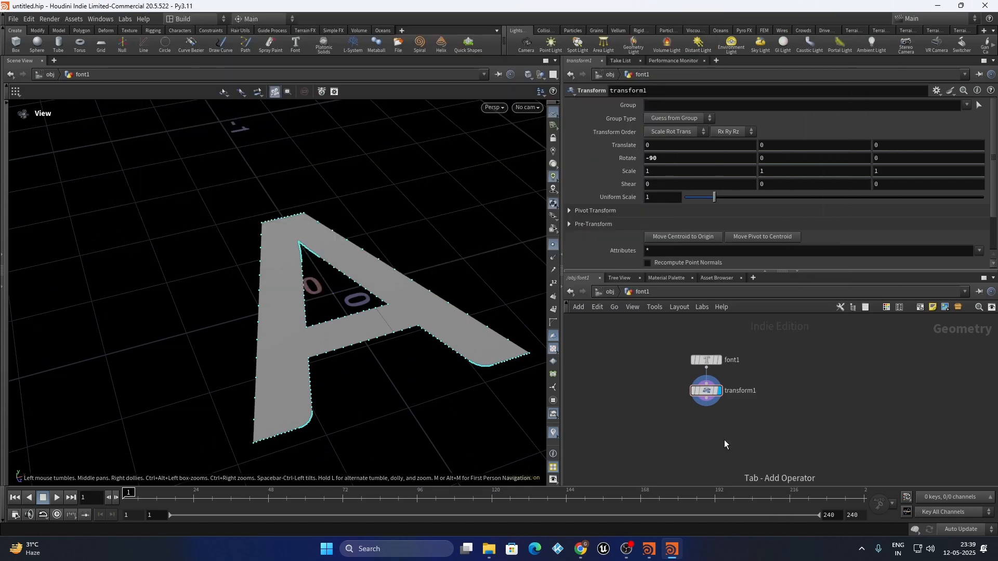
click(725, 439)
scroll(697, 416, up, 2)
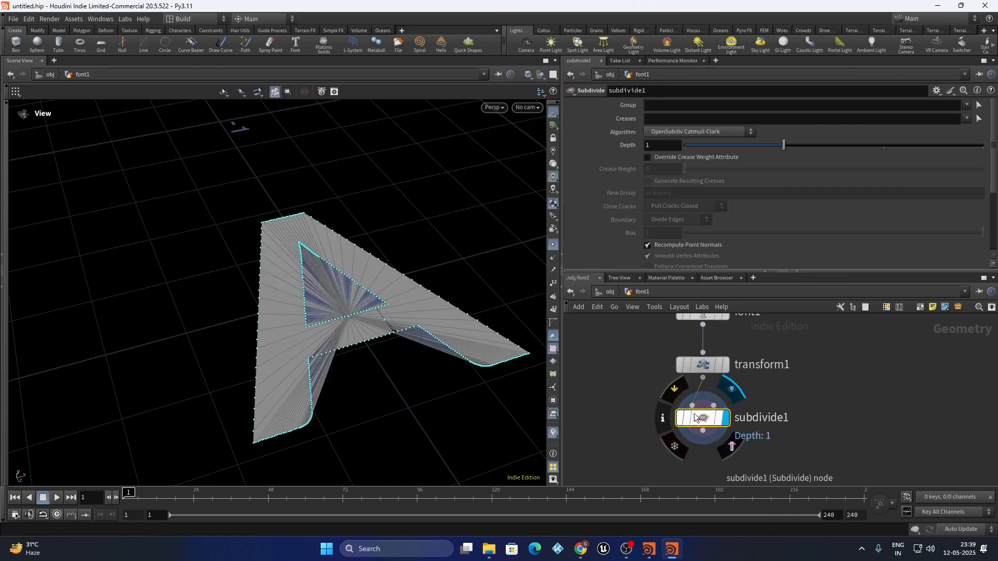
key(Delete)
Add a Resample node below transform1 with Length 0.01 and check its point count
key(Tab)
text(resample)
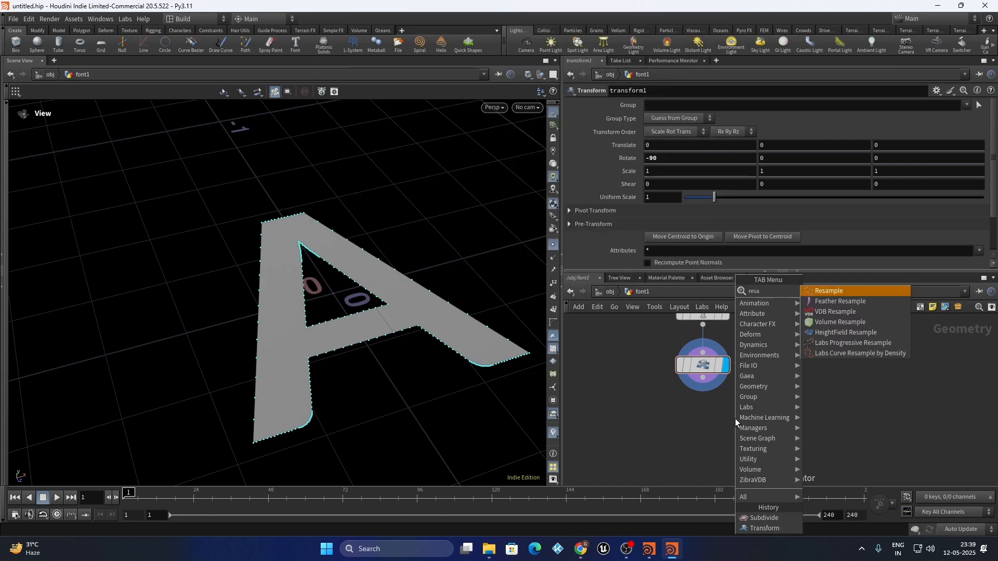
key(Return)
click(735, 419)
scroll(736, 420, up, 2)
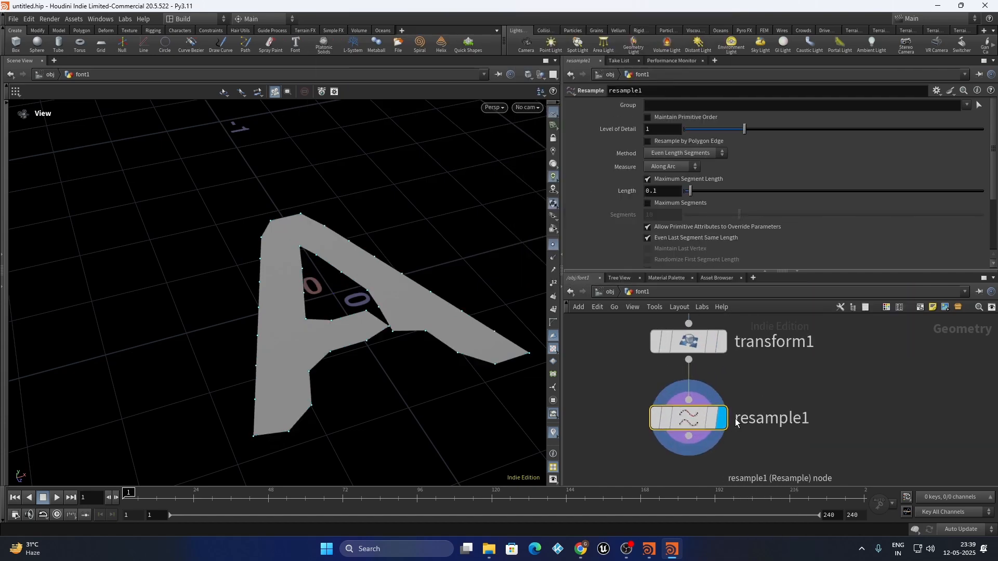
drag(656, 195, 654, 200)
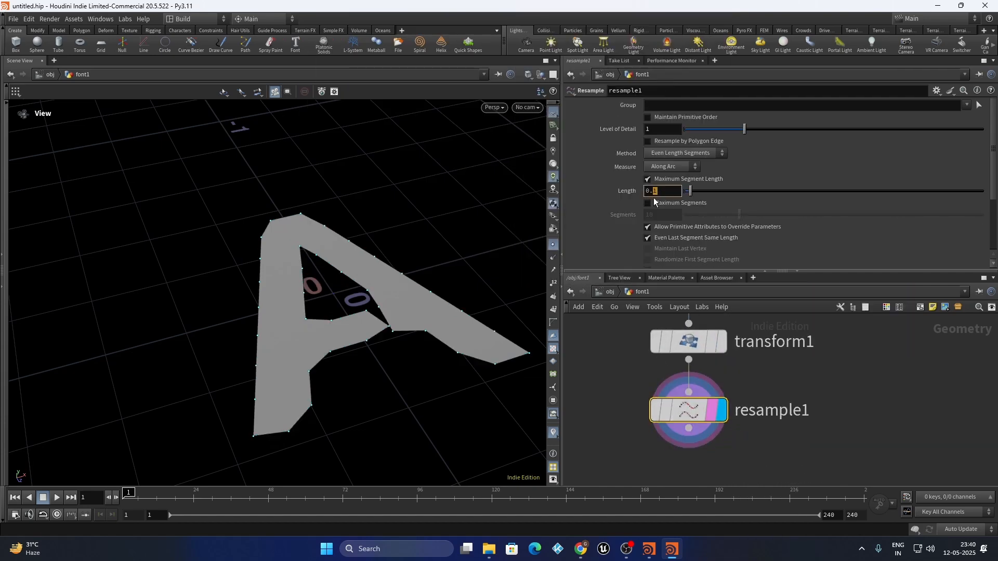
text(01)
click(849, 410)
drag(423, 333, 402, 295)
mouse_move(689, 410)
click(630, 410)
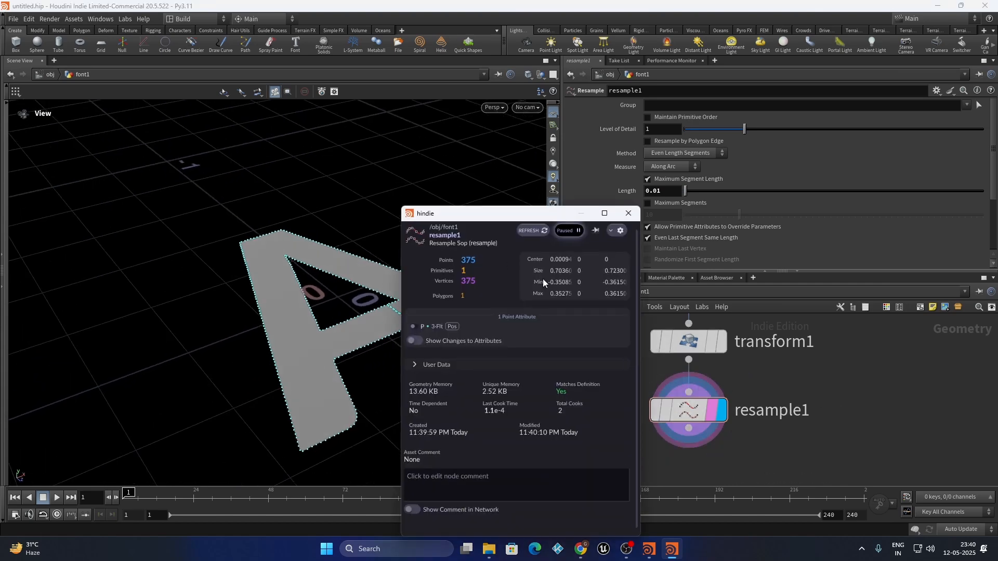
click(629, 213)
Try Length 0.008, then settle on 0.009, checking the point count each time
drag(664, 197, 655, 199)
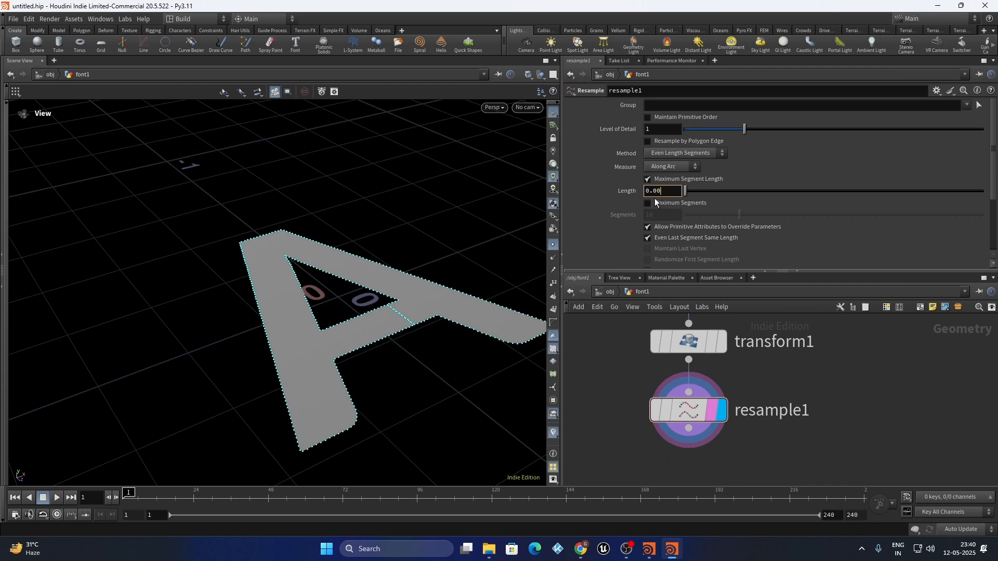
text(8)
key(Return)
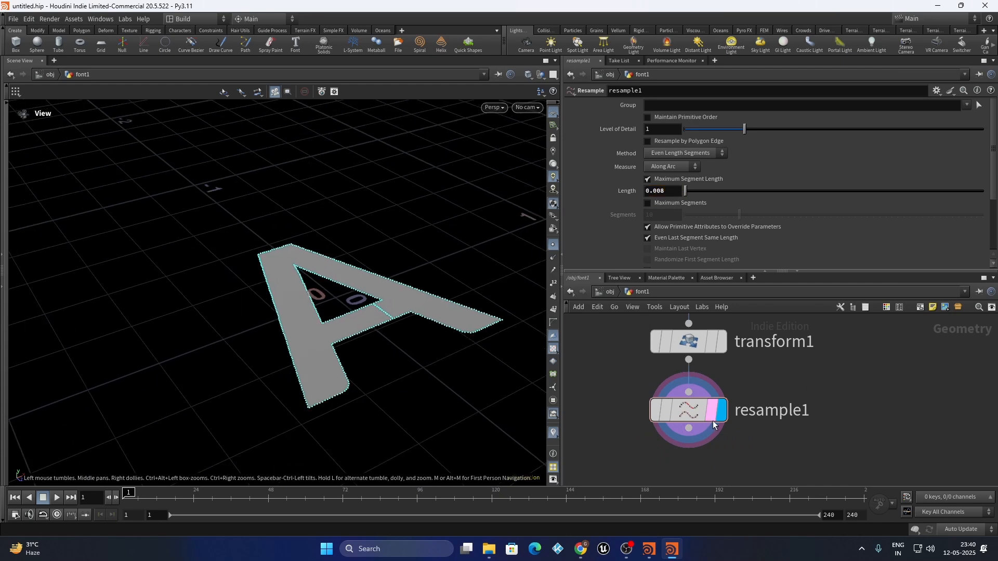
click(623, 408)
click(628, 214)
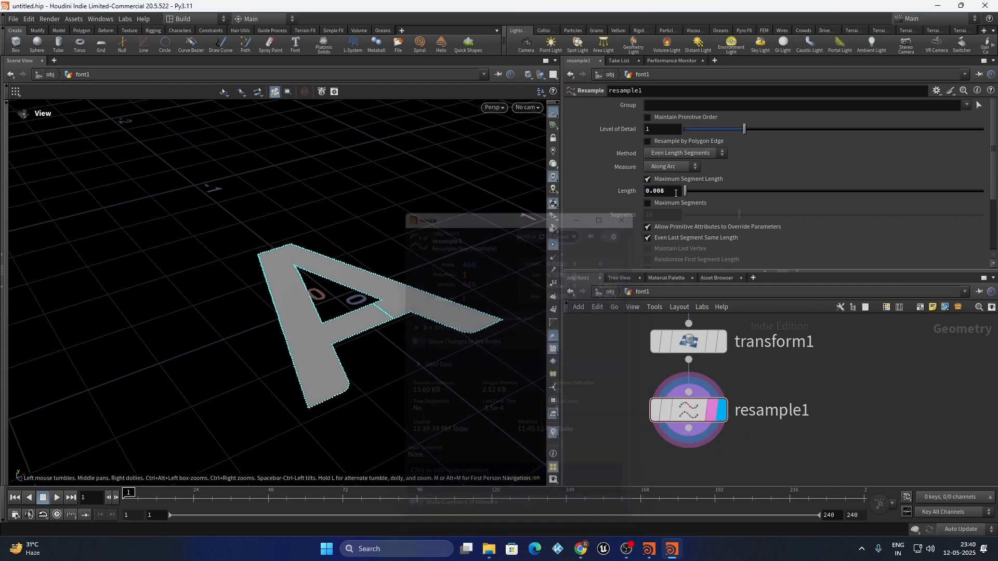
drag(669, 191, 661, 194)
text(9)
key(Return)
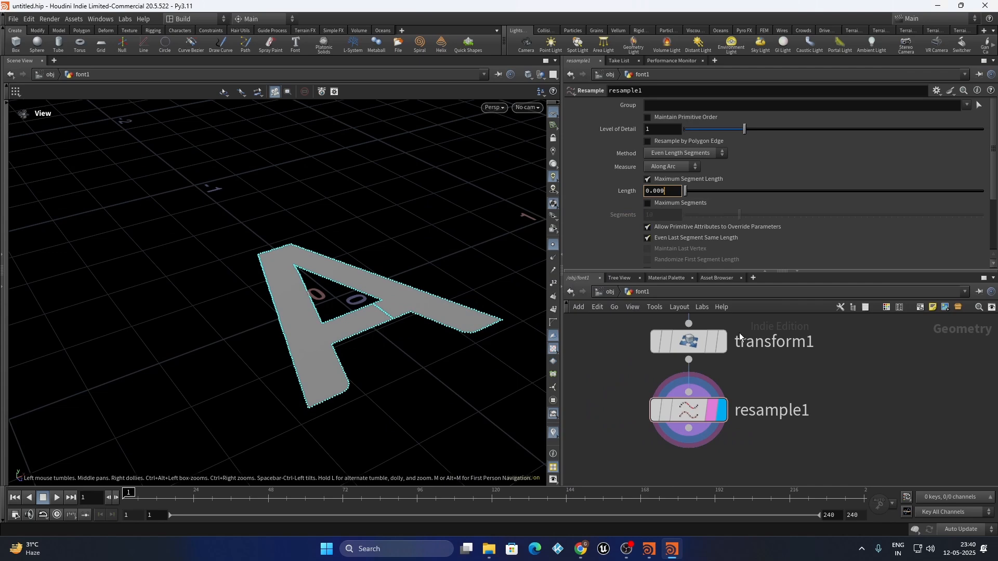
click(626, 410)
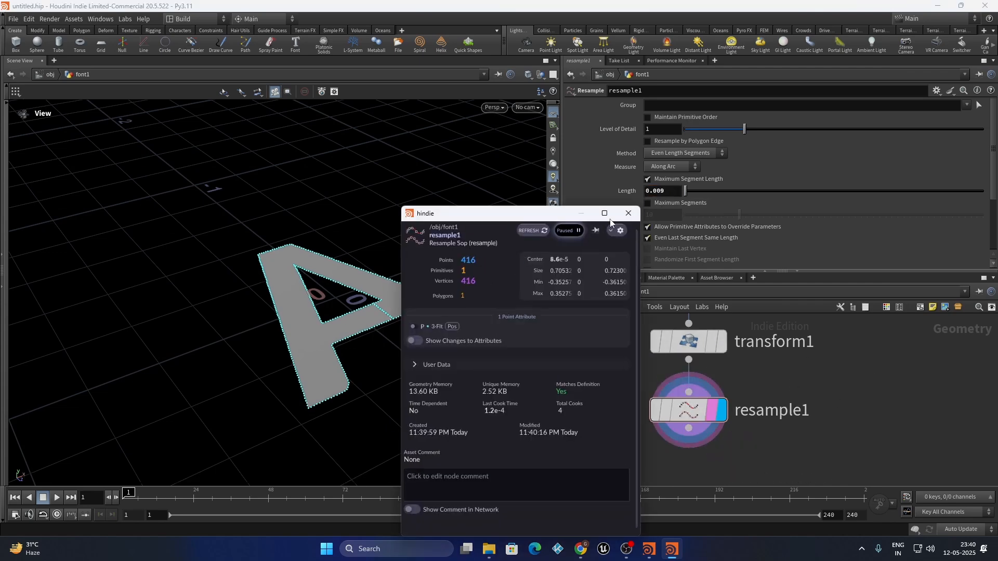
click(627, 214)
scroll(685, 418, down, 3)
Duplicate the font–transform–resample chain and set font2's text to B
scroll(691, 417, down, 2)
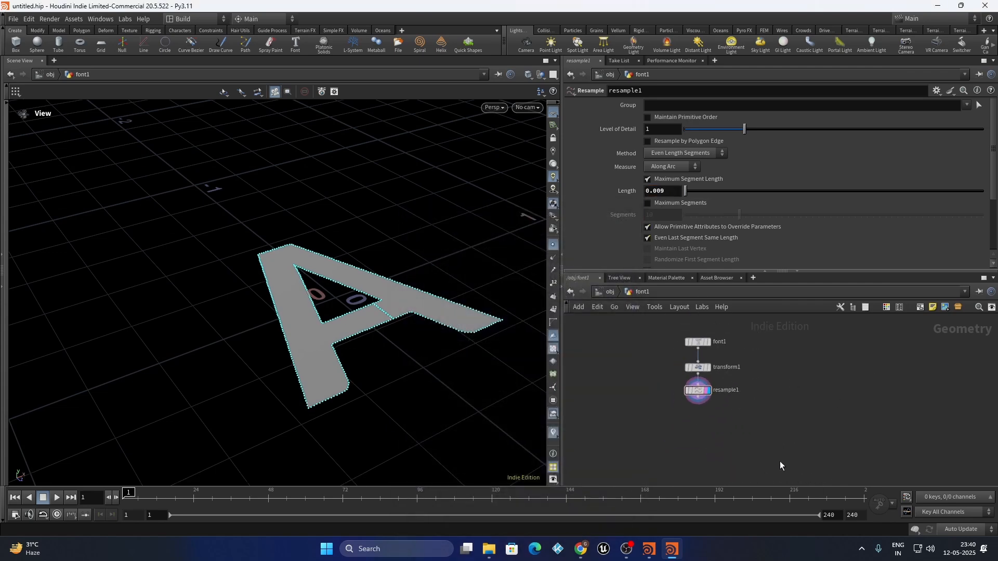
drag(780, 461, 668, 328)
alt+drag(700, 394, 809, 396)
click(873, 334)
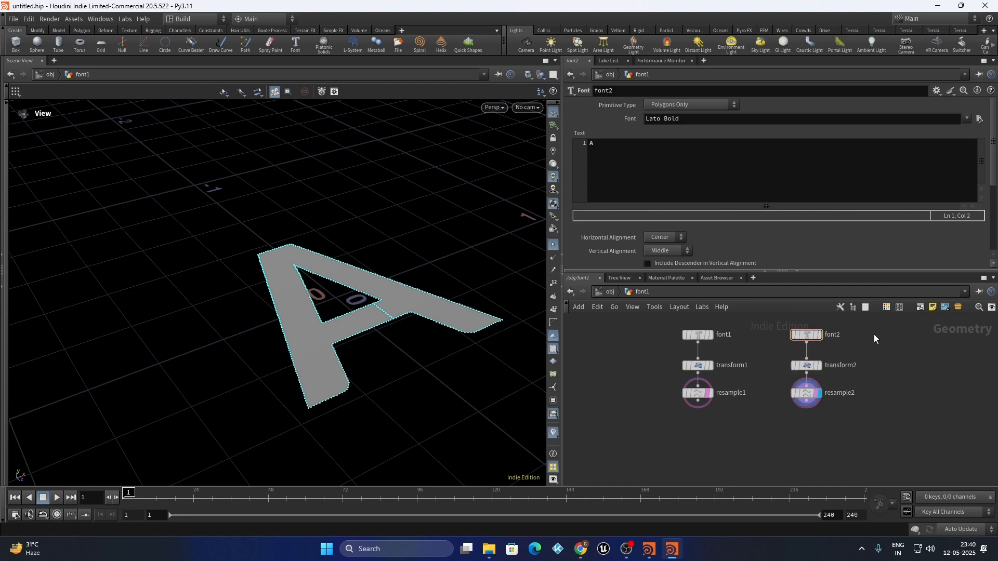
scroll(873, 334, up, 2)
click(777, 341)
drag(608, 145, 512, 148)
text(B)
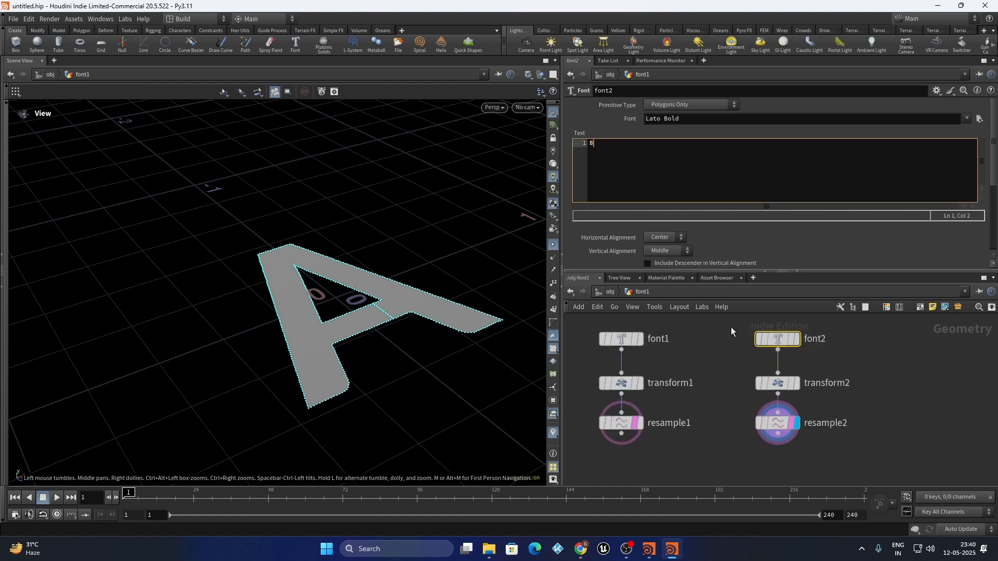
click(678, 363)
Copy the font2 chain into a third chain placed beside the others
scroll(678, 362, down, 5)
drag(700, 398, 741, 337)
scroll(716, 387, up, 4)
alt+drag(715, 388, 851, 387)
middle_drag(851, 387, 799, 475)
Change font3's text from B to C
click(806, 401)
click(651, 183)
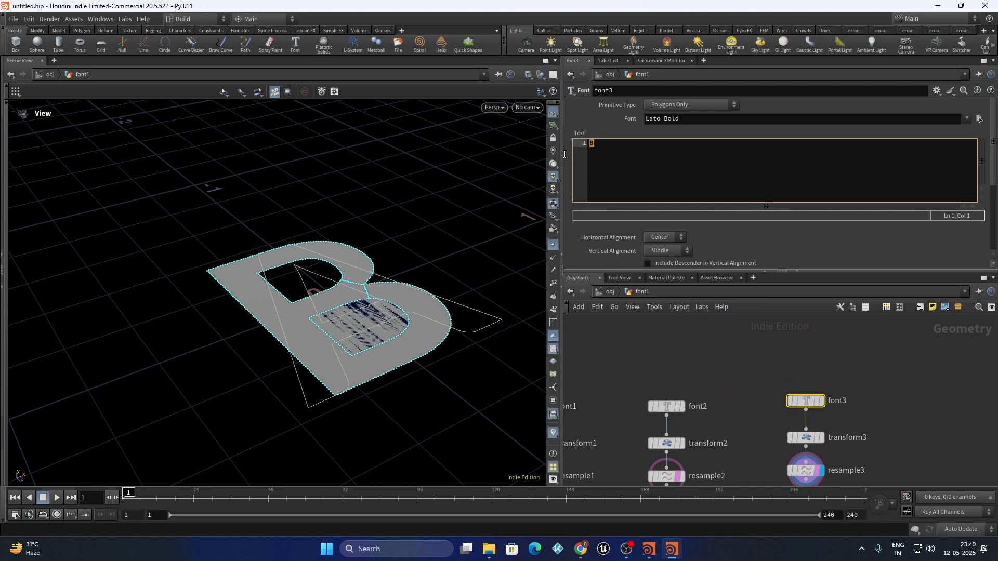
scroll(364, 312, up, 3)
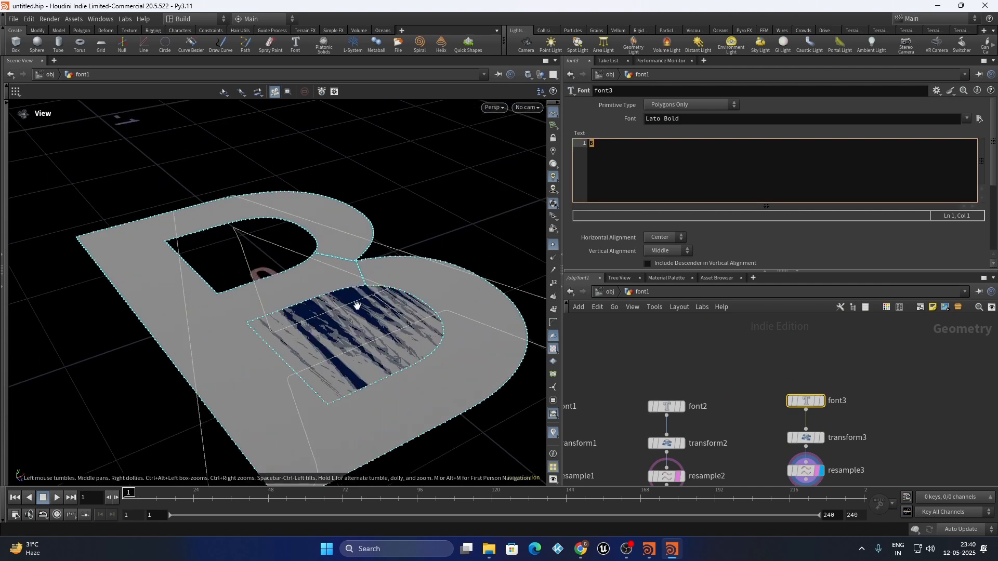
scroll(358, 299, down, 2)
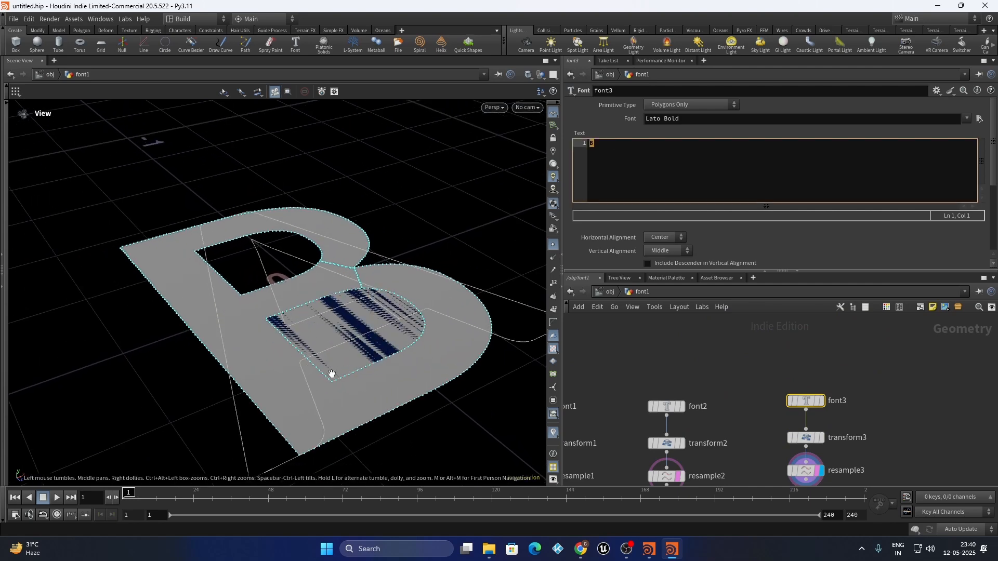
scroll(293, 326, down, 1)
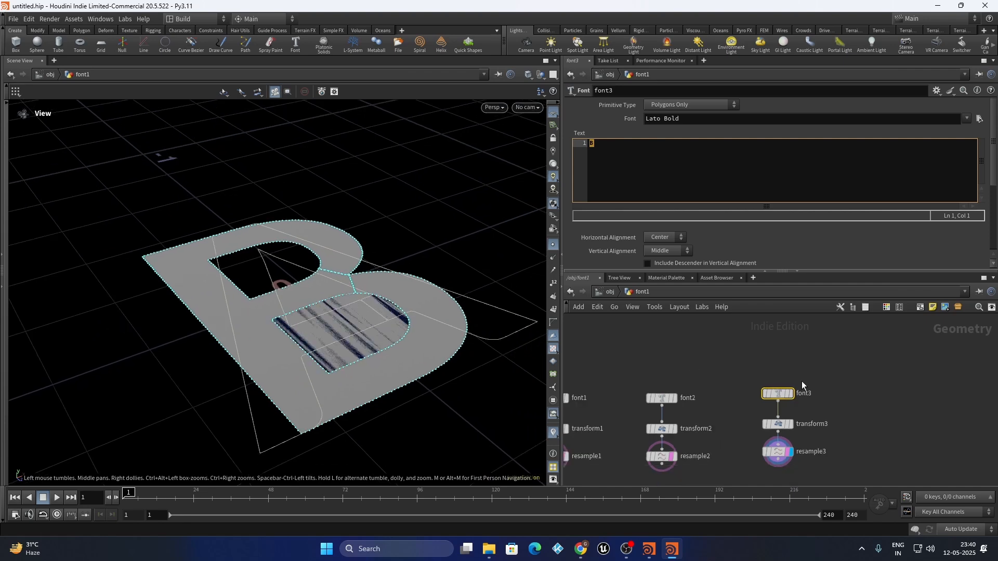
scroll(832, 375, down, 2)
click(618, 152)
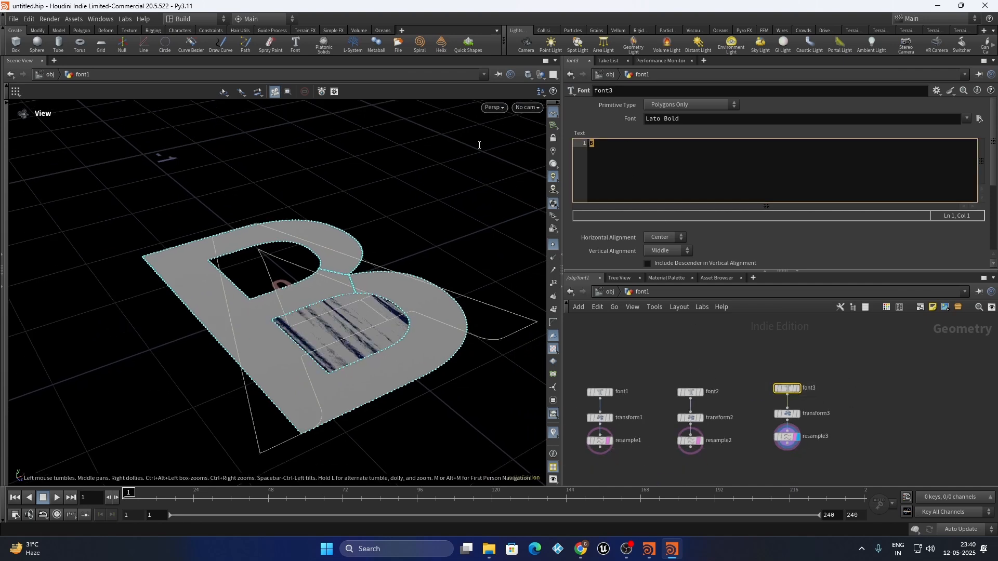
scroll(345, 345, up, 4)
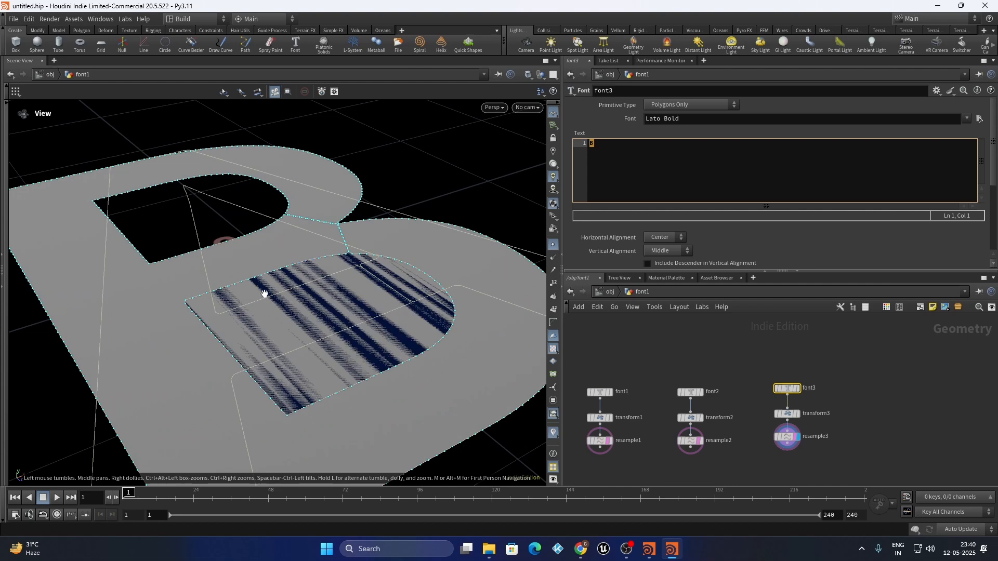
scroll(264, 294, down, 2)
click(618, 150)
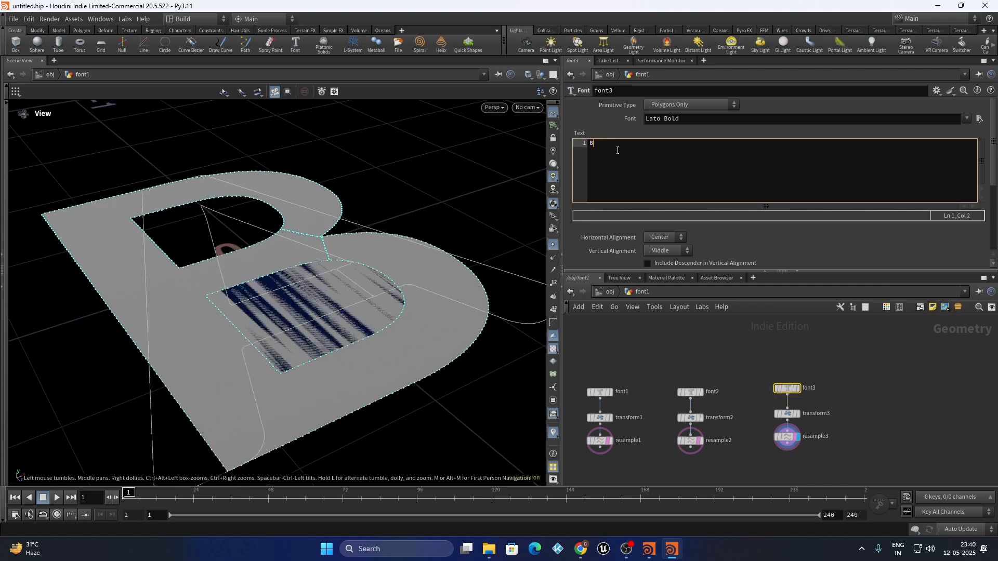
key(BackSpace)
text(C)
scroll(780, 348, down, 2)
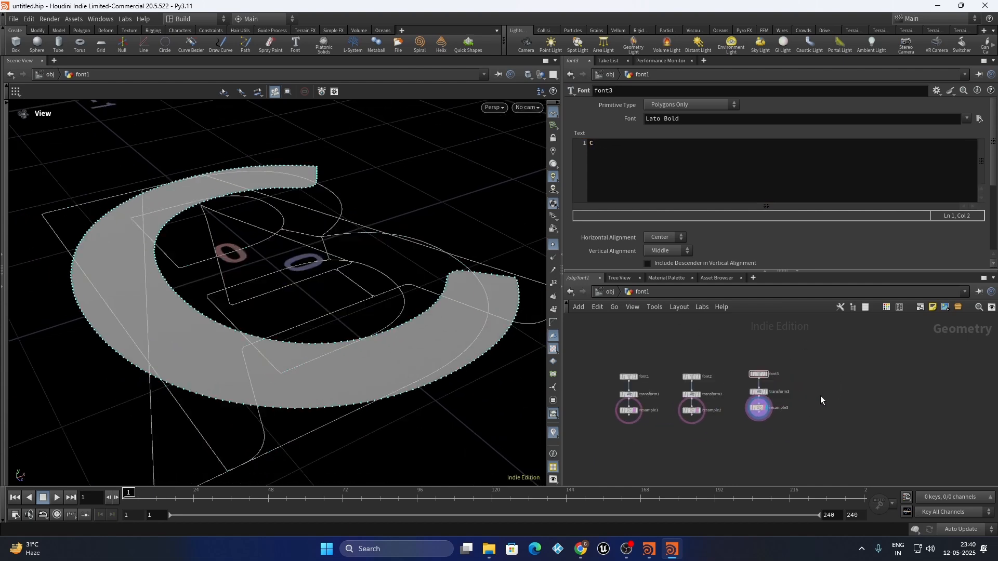
Duplicate the font3 chain as font4 and set its letter to D
drag(819, 424, 748, 367)
scroll(778, 405, up, 4)
alt+drag(733, 413, 904, 412)
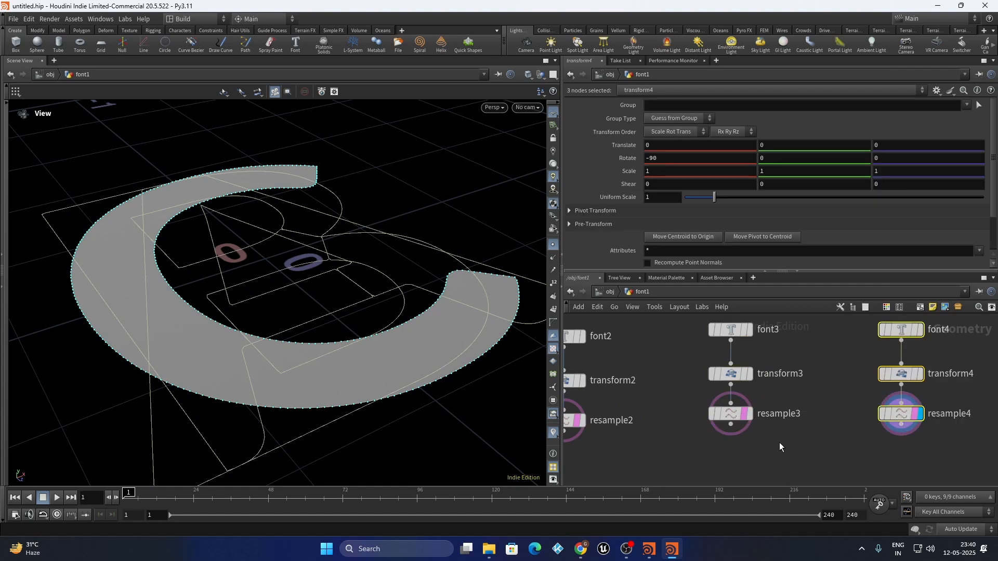
scroll(780, 446, down, 3)
drag(887, 379, 755, 420)
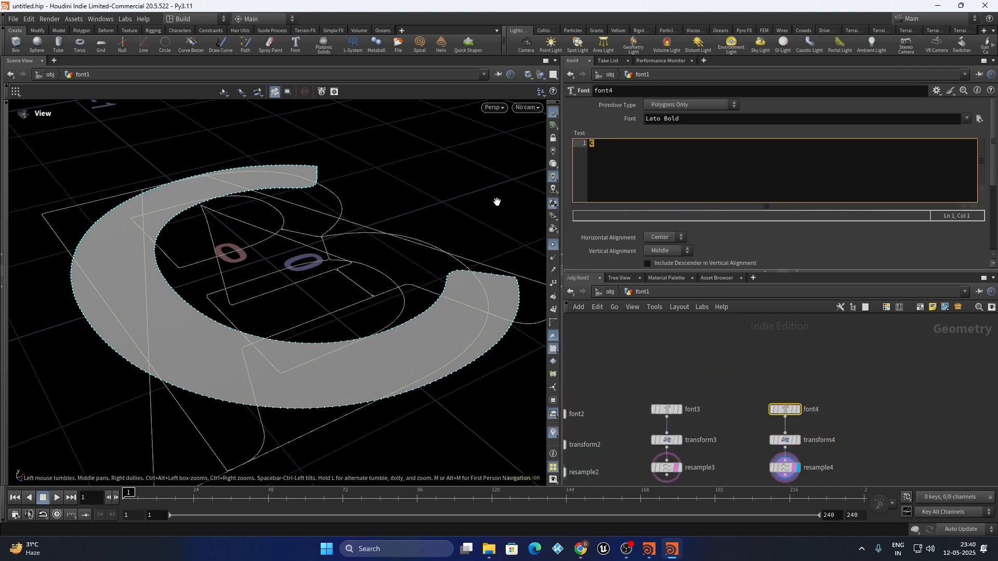
text(D)
scroll(769, 384, down, 3)
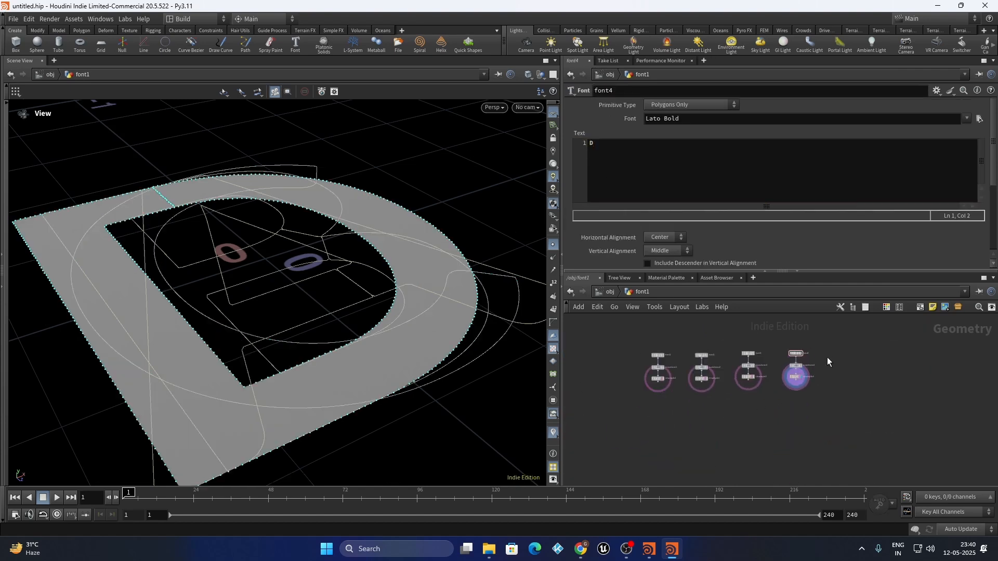
Add a Switch node fed by resample1–4 and display its output
key(Tab)
text(swi)
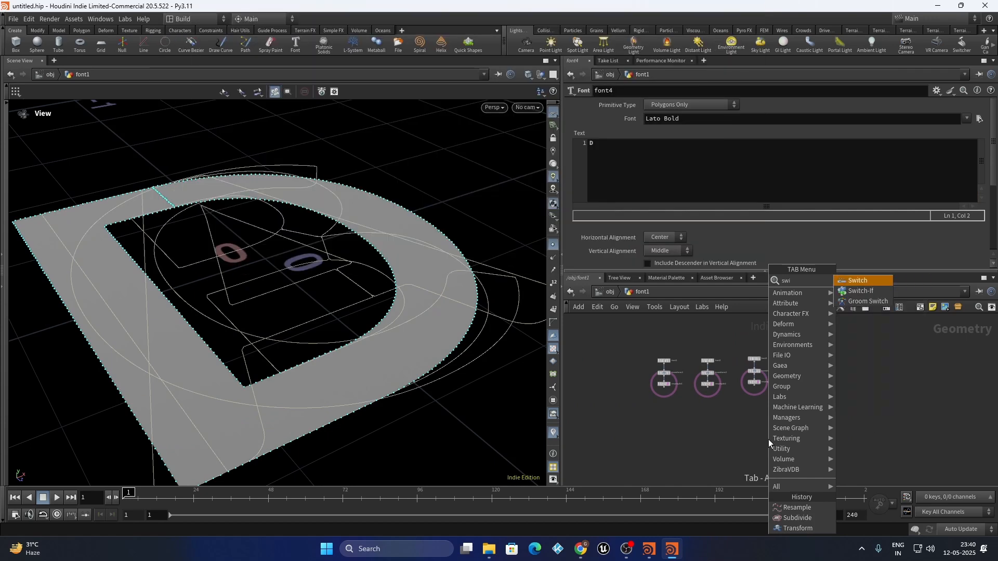
key(Return)
click(762, 441)
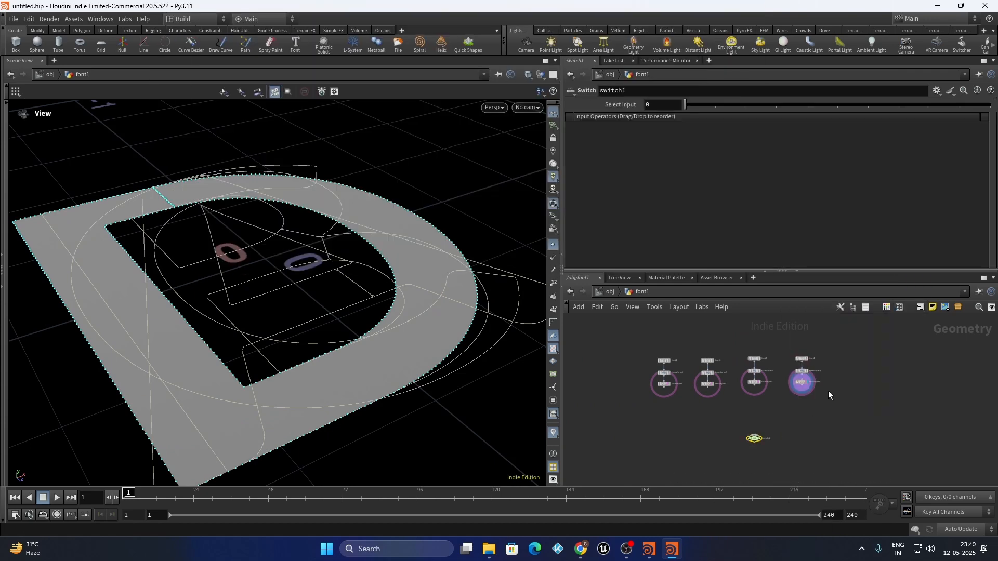
drag(832, 382, 803, 467)
scroll(684, 392, up, 3)
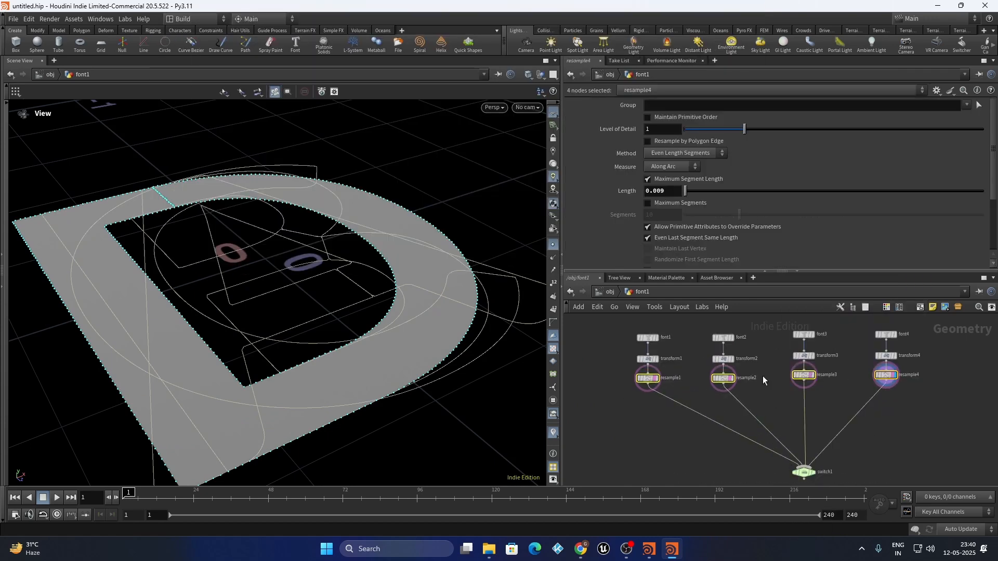
middle_drag(807, 472, 787, 430)
scroll(789, 431, up, 3)
click(797, 428)
drag(781, 428, 790, 422)
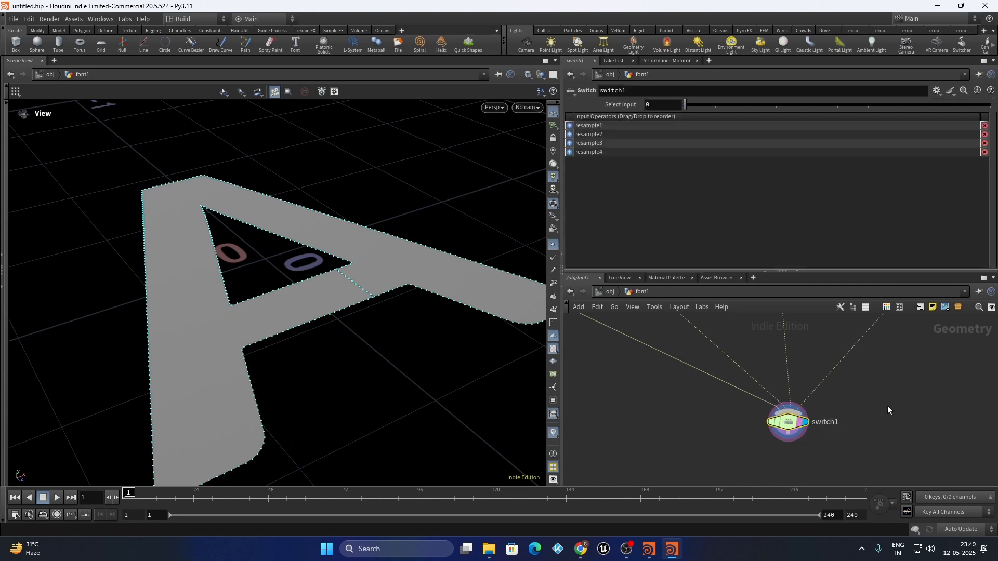
scroll(297, 330, down, 3)
scroll(214, 328, down, 3)
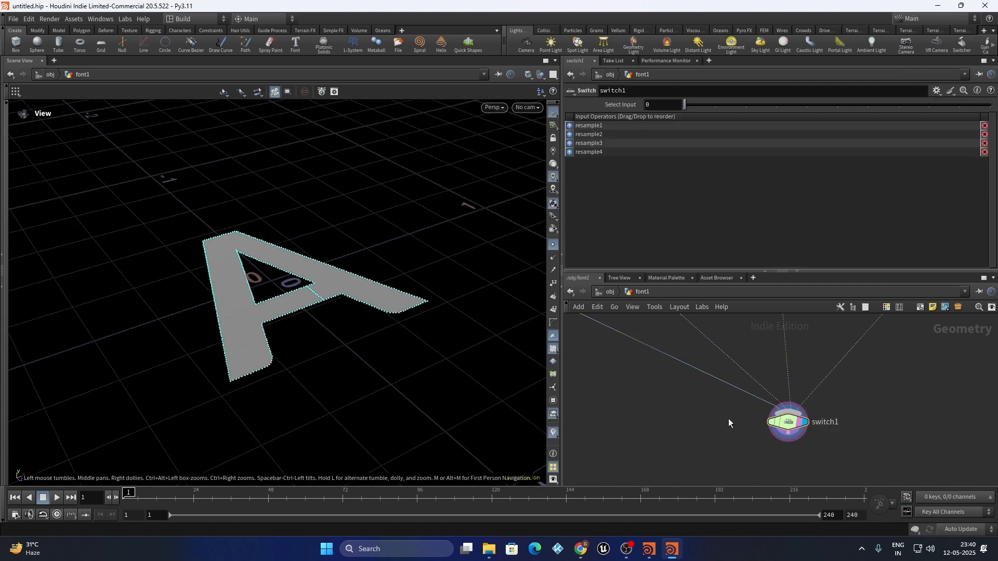
Set switch1's Select Input to the expression $F*0.01
drag(891, 385, 748, 432)
click(658, 106)
text($F)
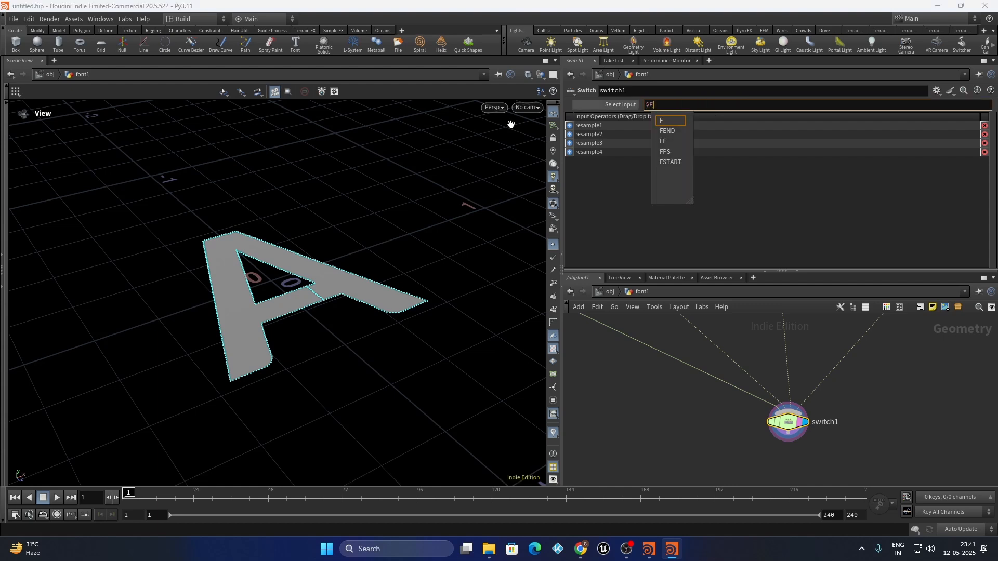
text(*0.01)
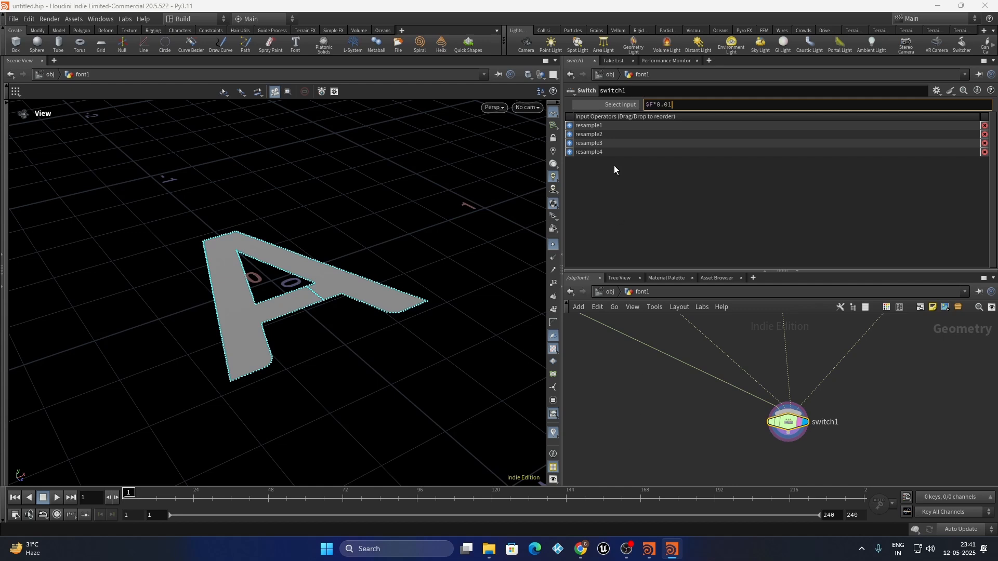
key(Return)
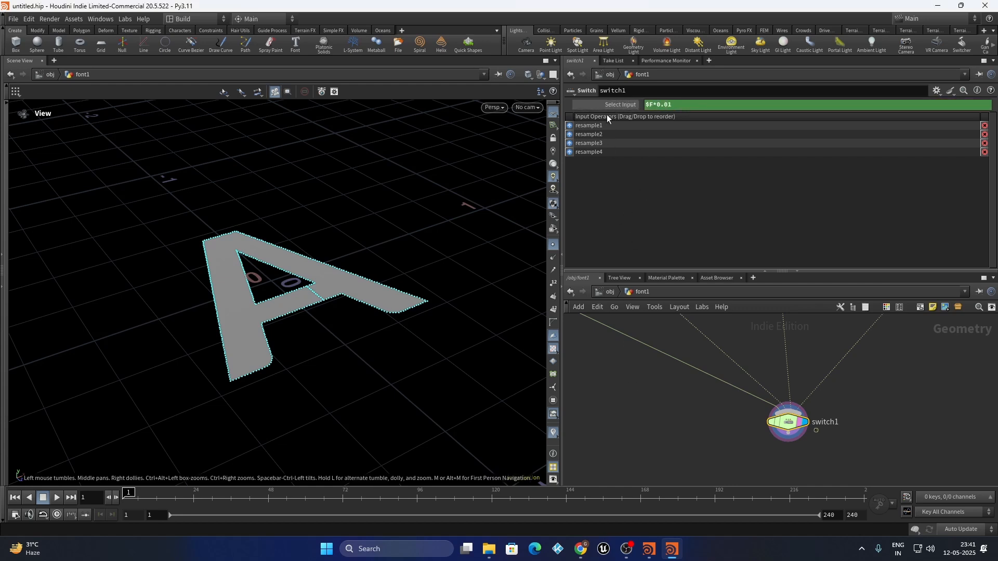
Step through frames, verify the Select Input expression, and jump to frame 99 showing B
click(115, 498)
click(115, 498)
click(115, 498)
click(114, 500)
click(676, 104)
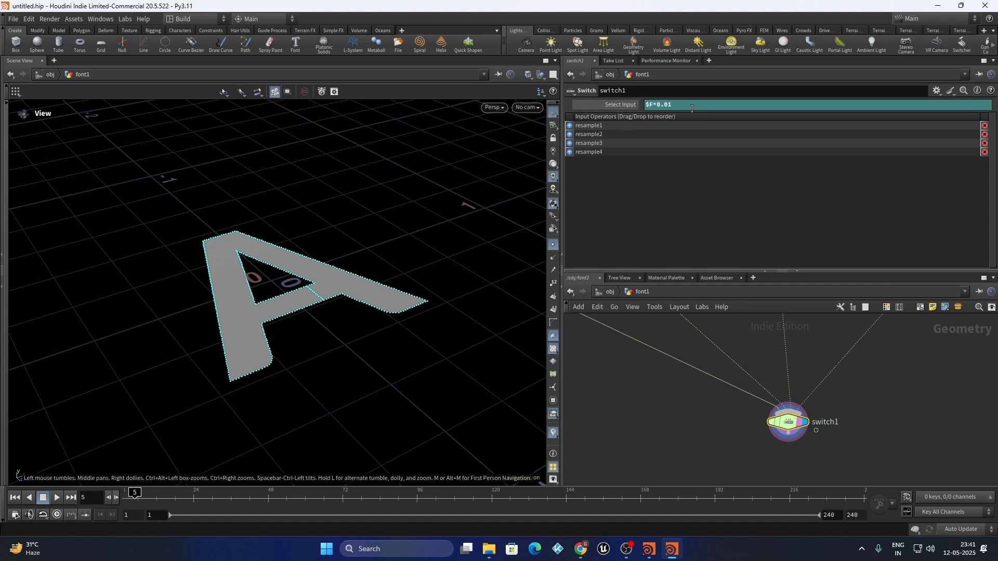
drag(692, 107, 459, 130)
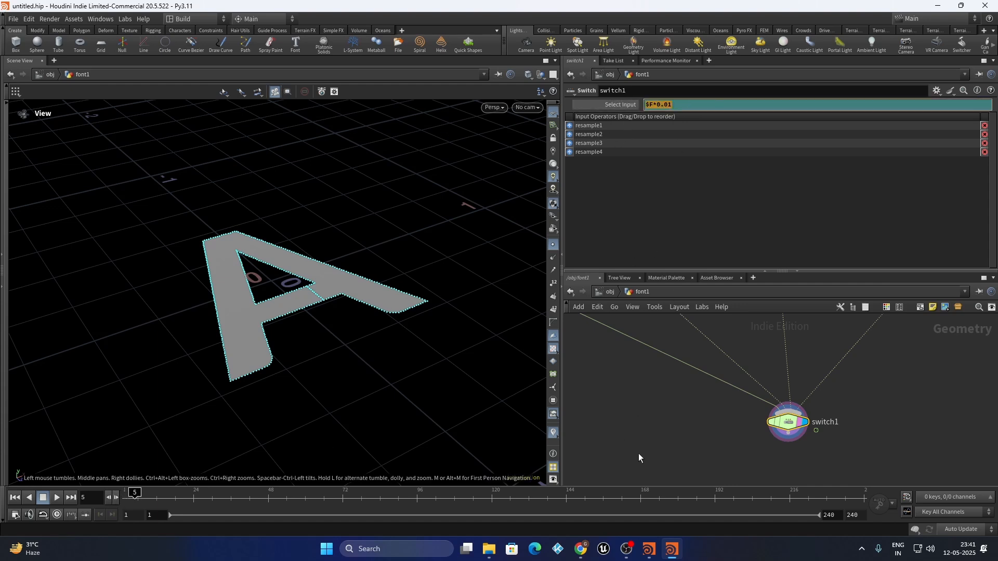
click(662, 441)
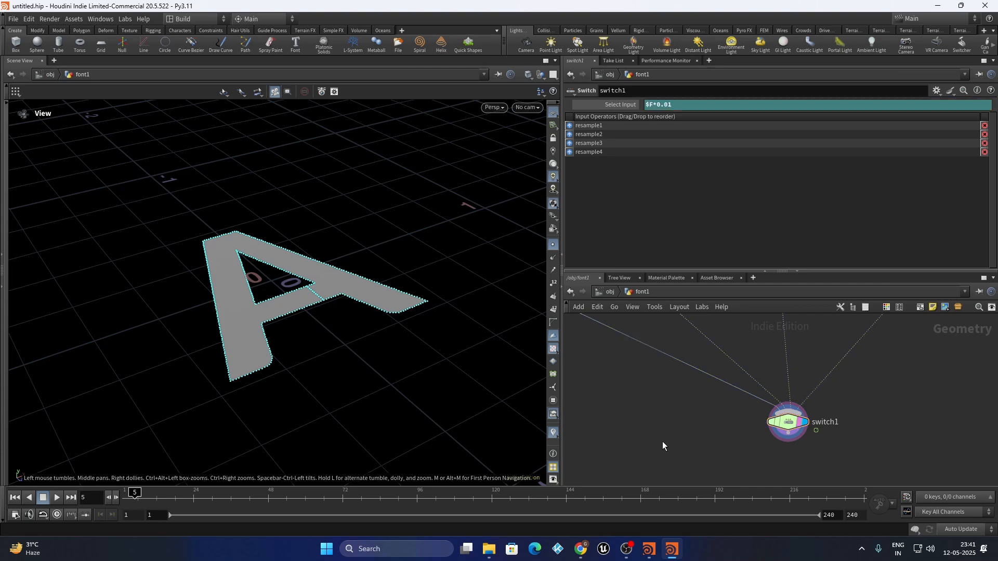
click(626, 105)
click(623, 105)
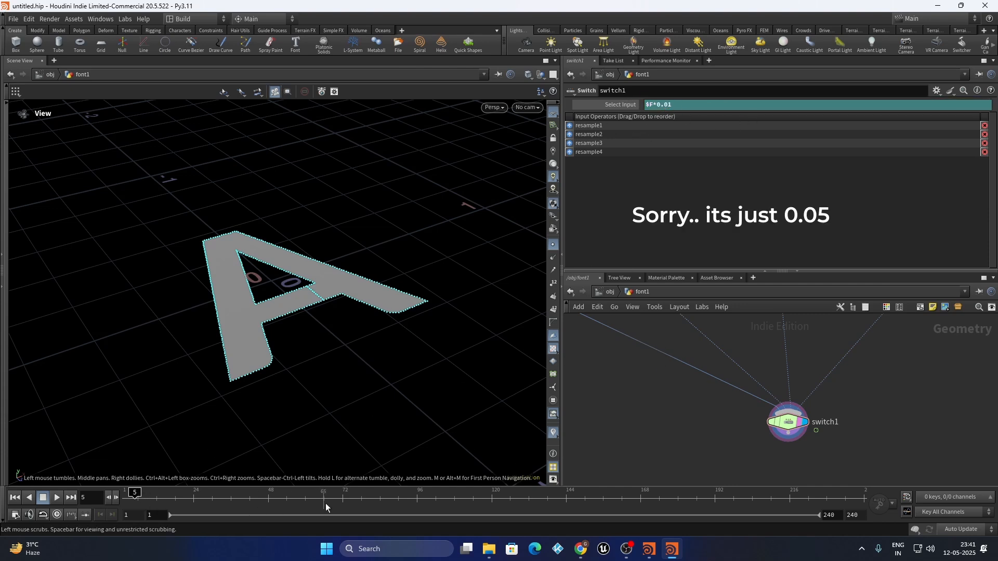
click(427, 501)
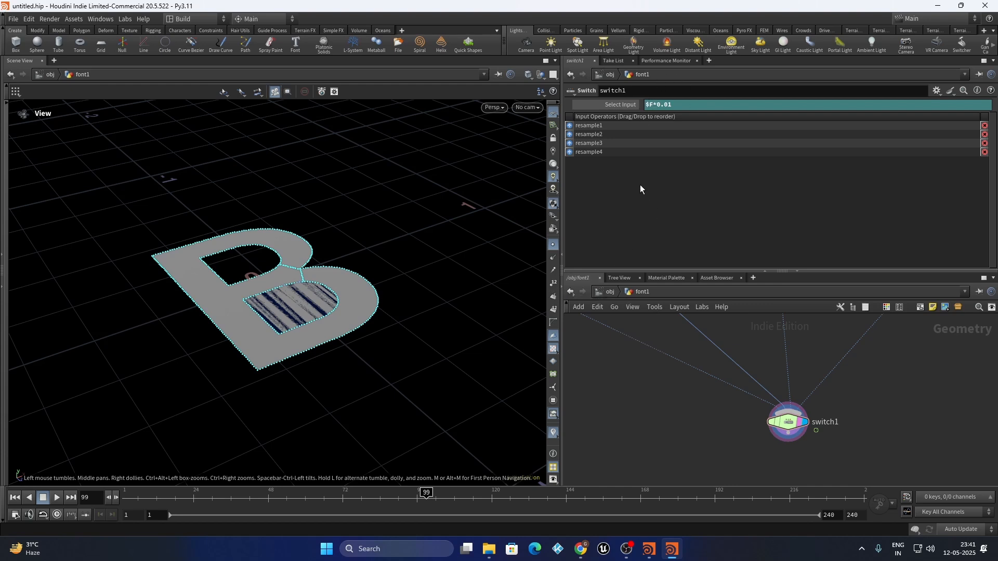
Wrap the Select Input expression in floor() and play back to watch letters switch
click(645, 107)
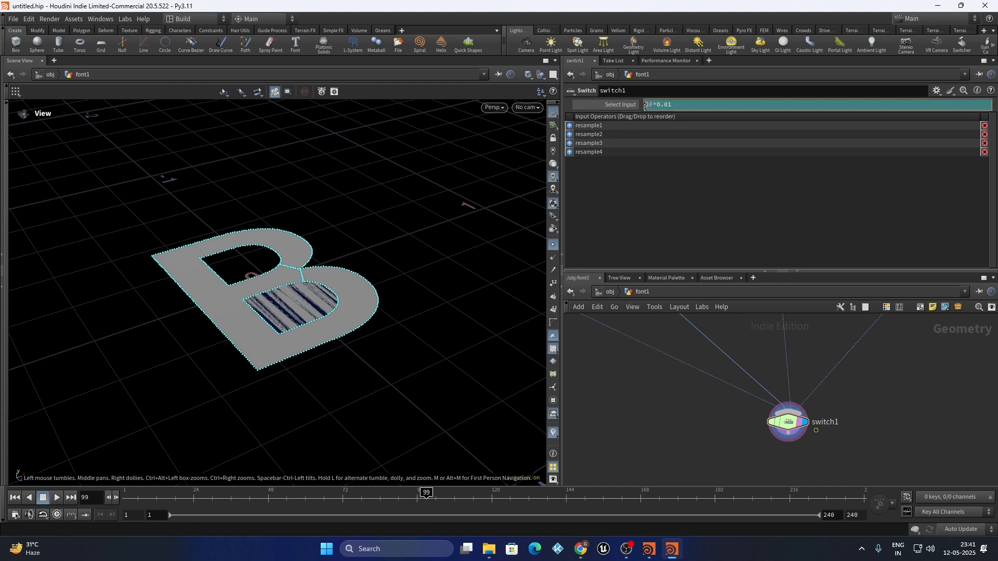
text(floor()
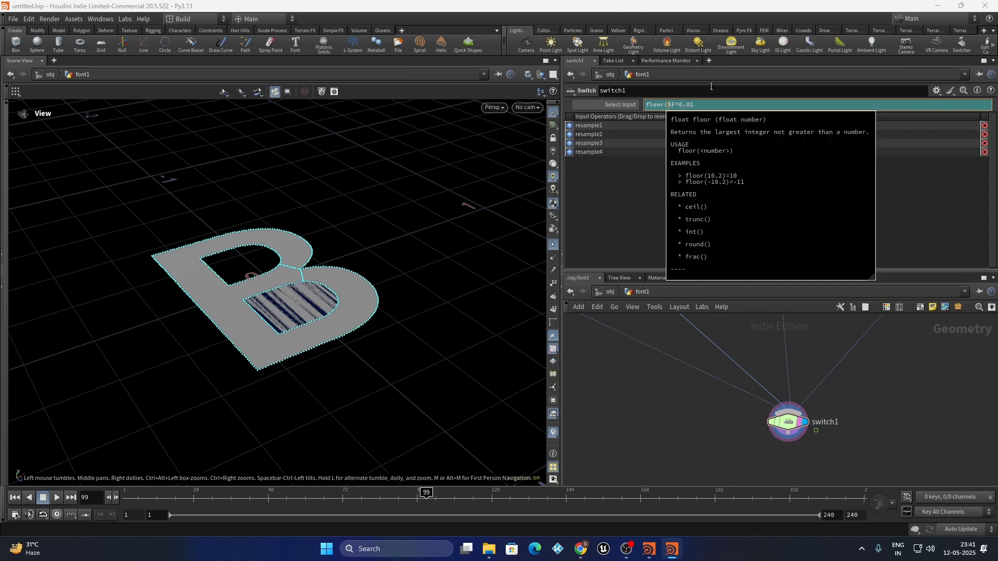
click(703, 106)
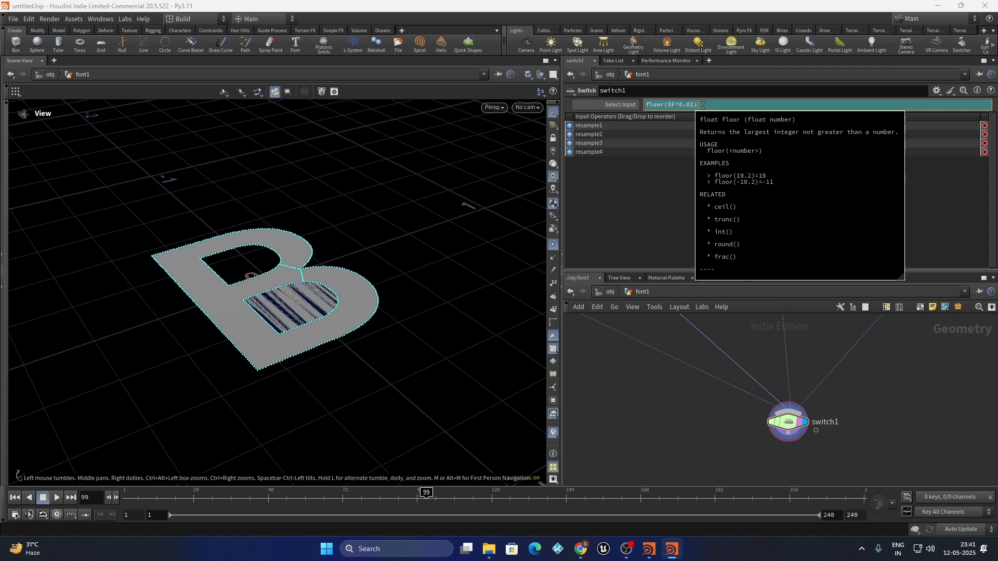
key(Return)
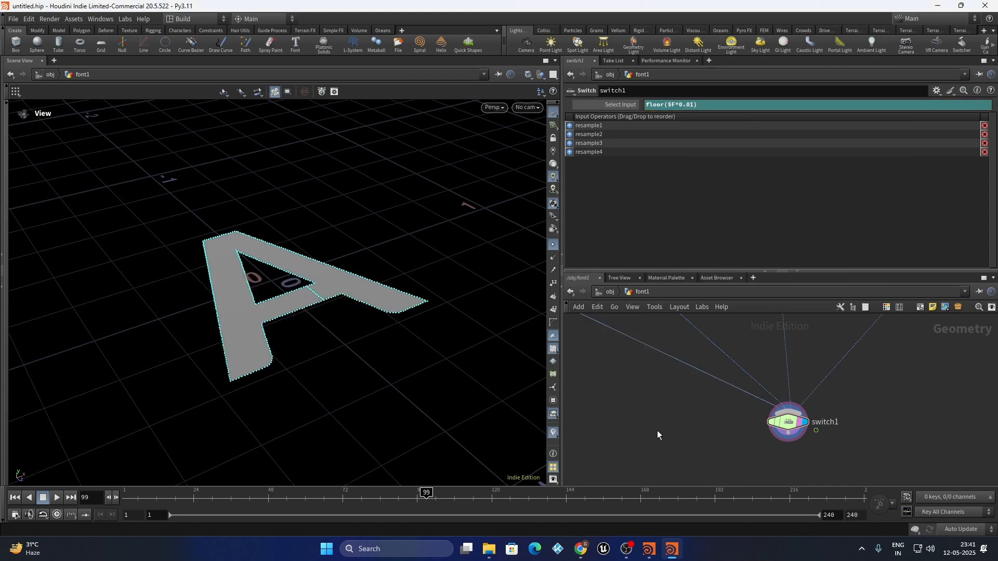
ctrl+middle_click(623, 104)
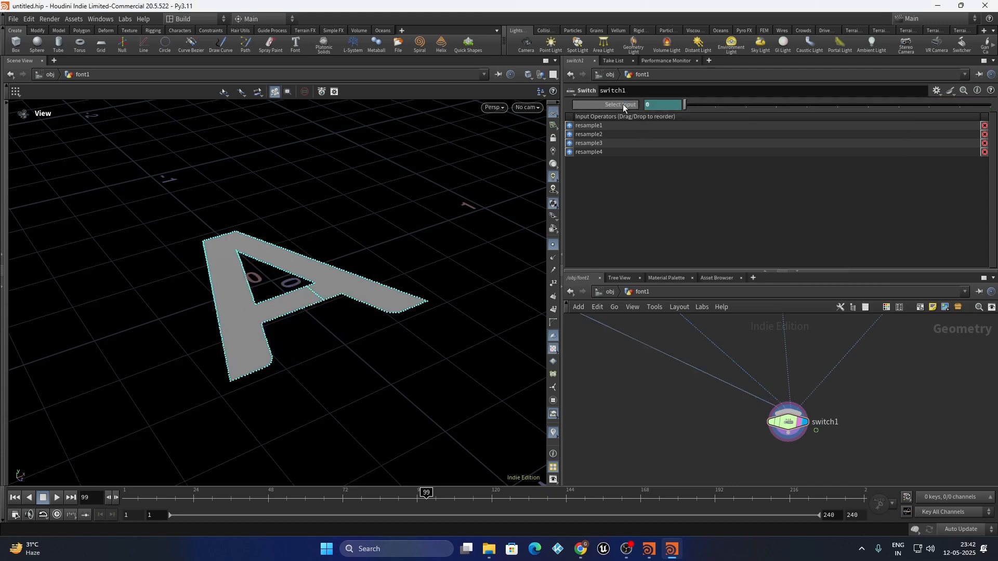
click(57, 498)
click(58, 497)
Set the timeline end frame to 440 and move to frame 352 showing D
drag(169, 498, 784, 537)
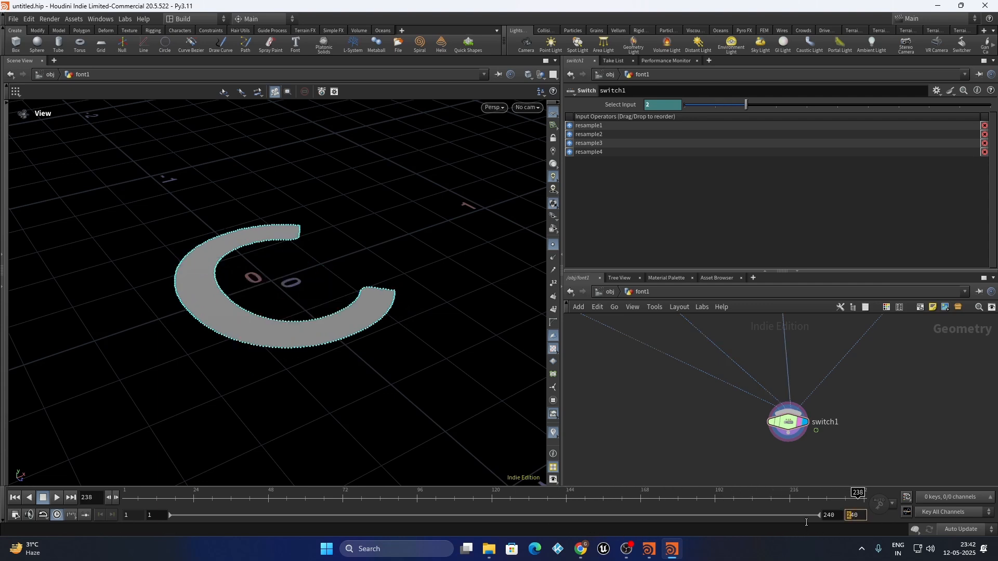
text(4)
key(Return)
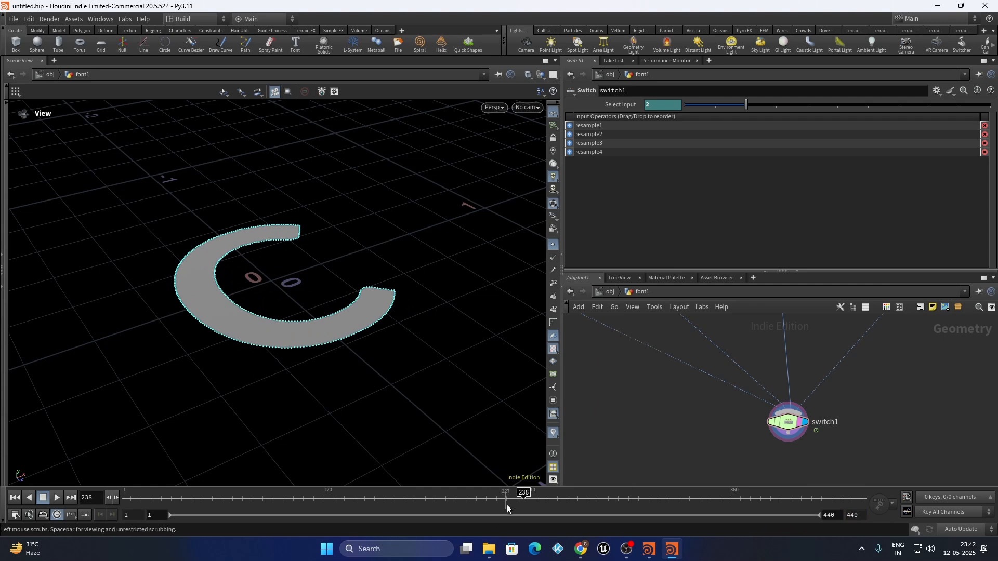
drag(563, 503, 717, 500)
scroll(876, 392, up, 2)
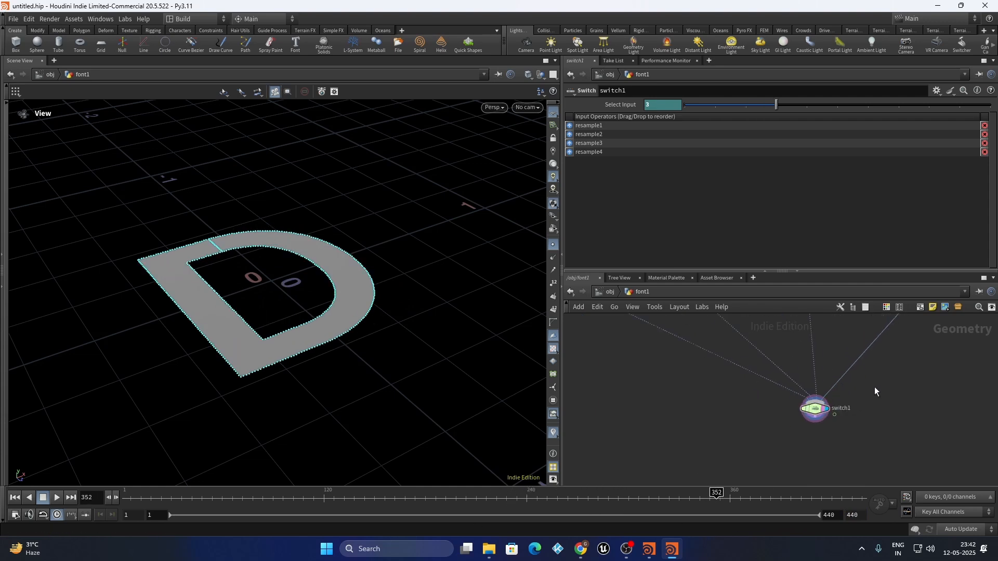
Attach a Null node to switch1's output and rename it out_fonts
click(838, 413)
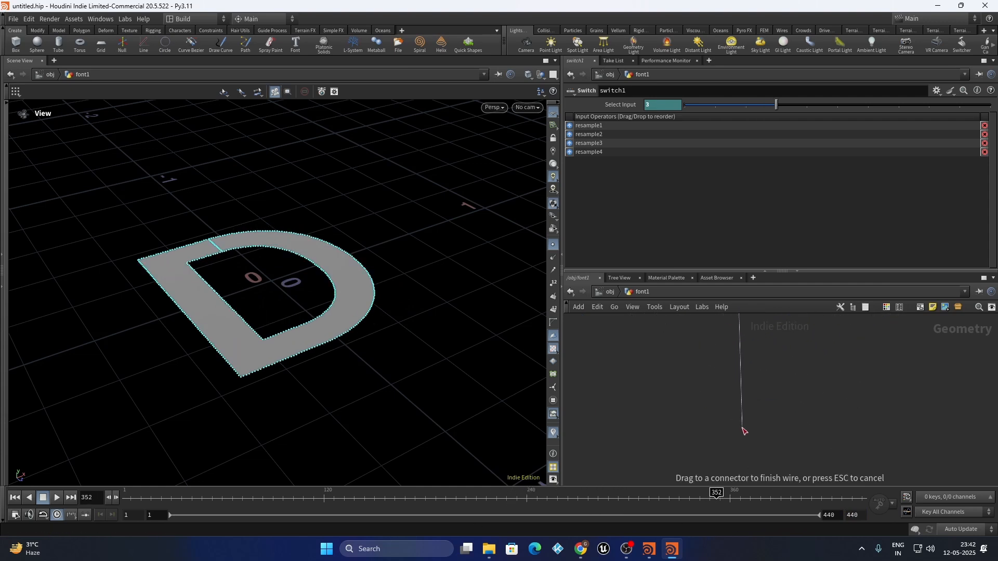
key(Tab)
text(null)
key(Return)
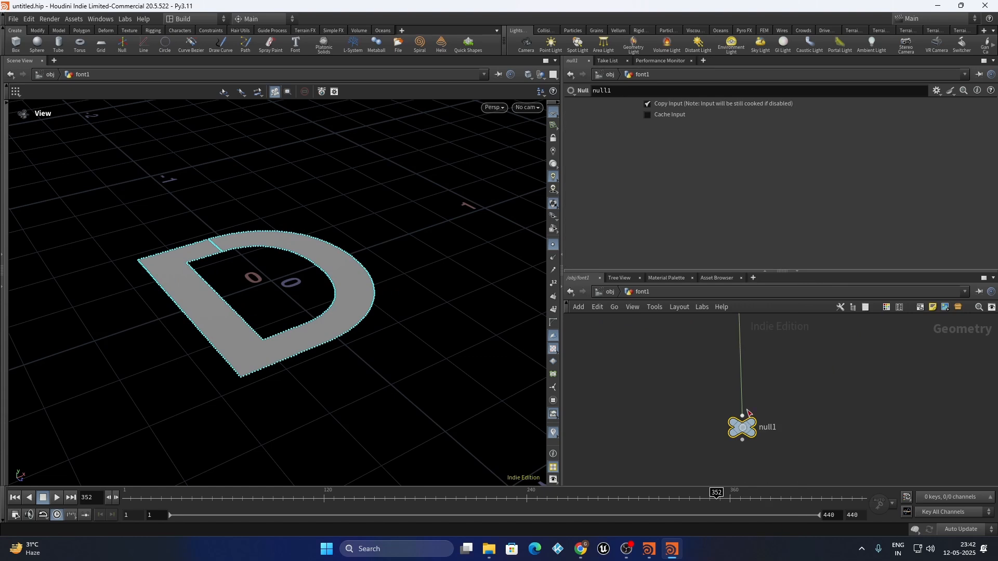
double_click(774, 428)
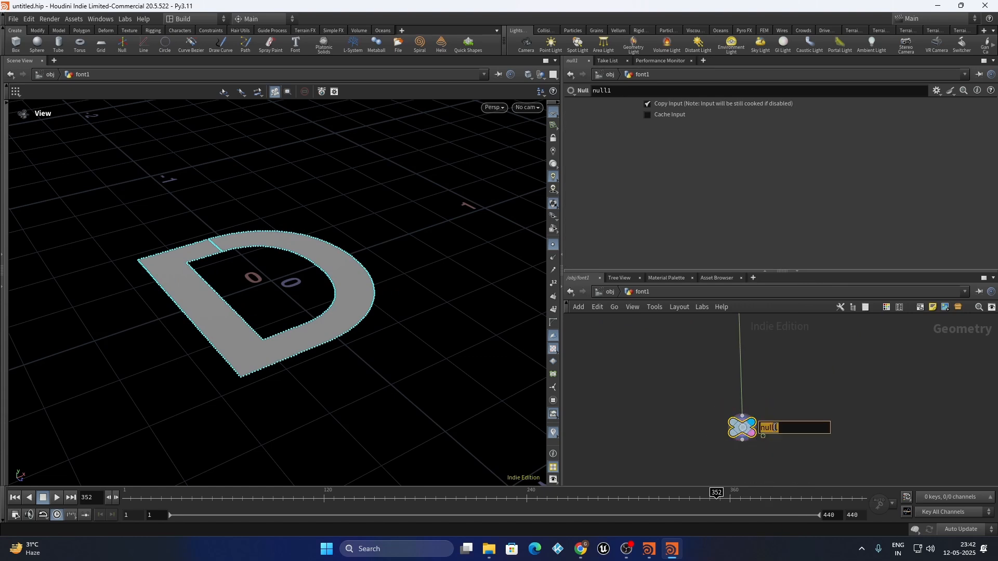
text(out_fonts)
key(Return)
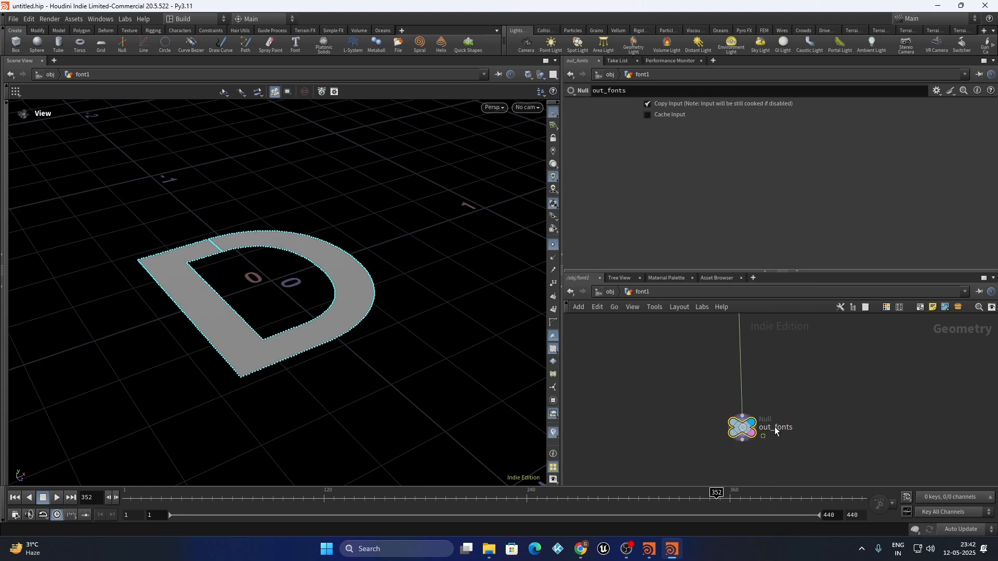
key(h)
scroll(733, 441, up, 3)
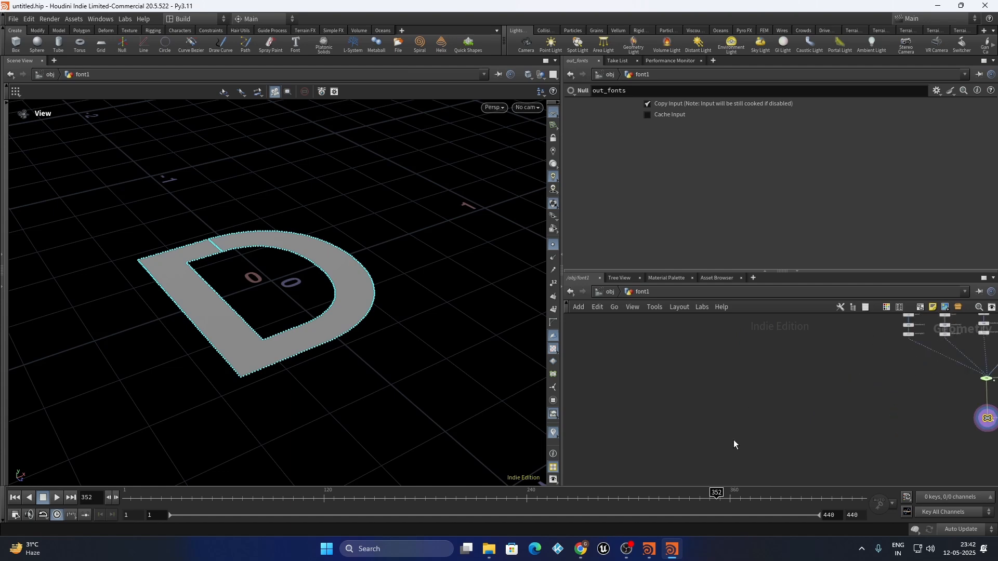
scroll(734, 440, down, 2)
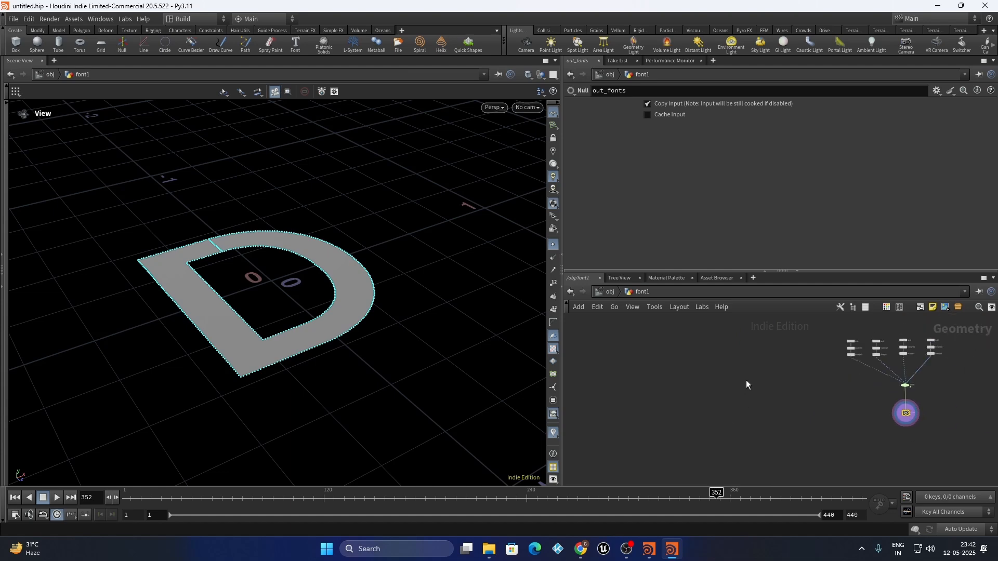
Add a Box node, display it in the viewport, and set its Uniform Scale to 2.3
key(Tab)
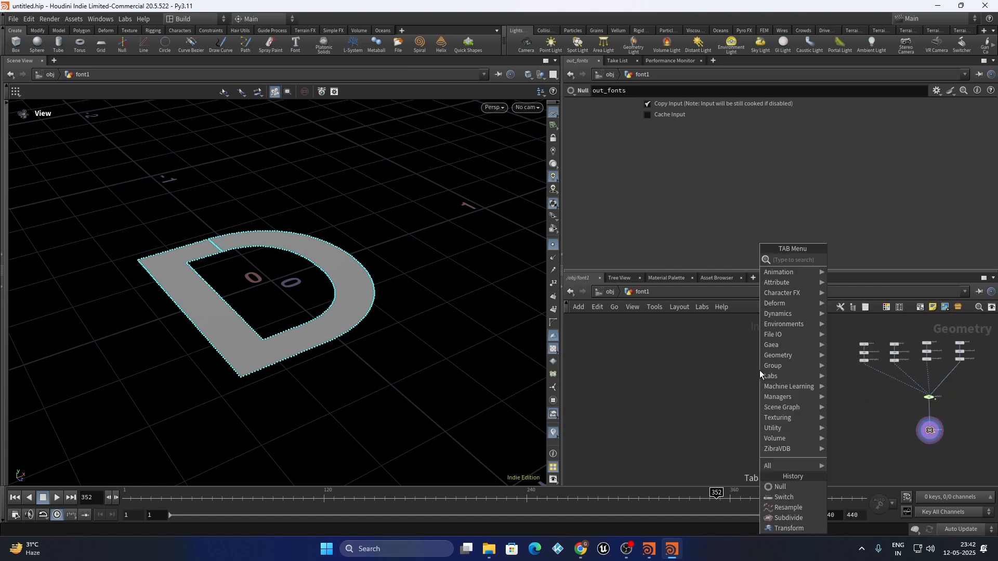
text(box)
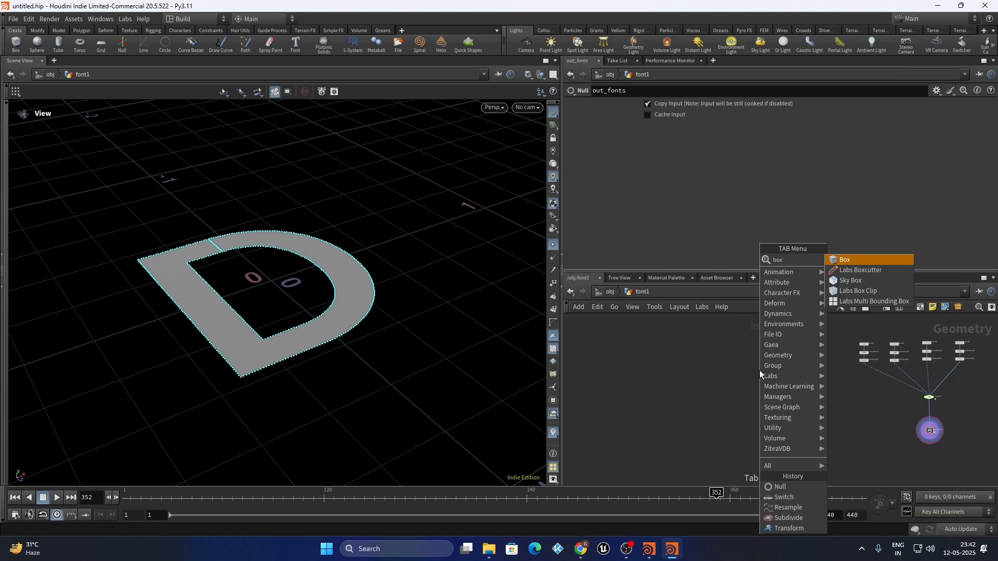
key(Return)
scroll(760, 358, up, 2)
click(759, 358)
scroll(770, 350, up, 4)
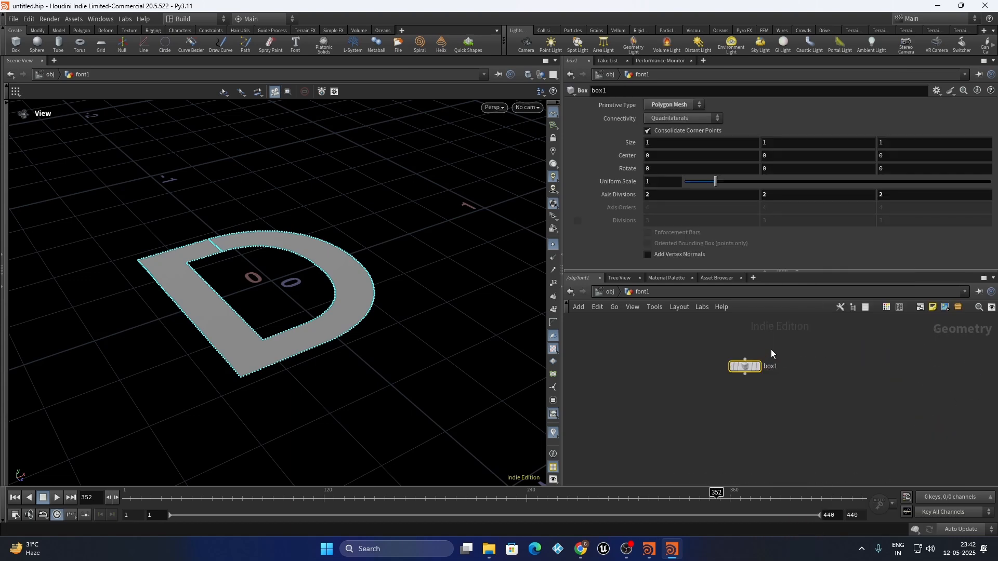
click(756, 373)
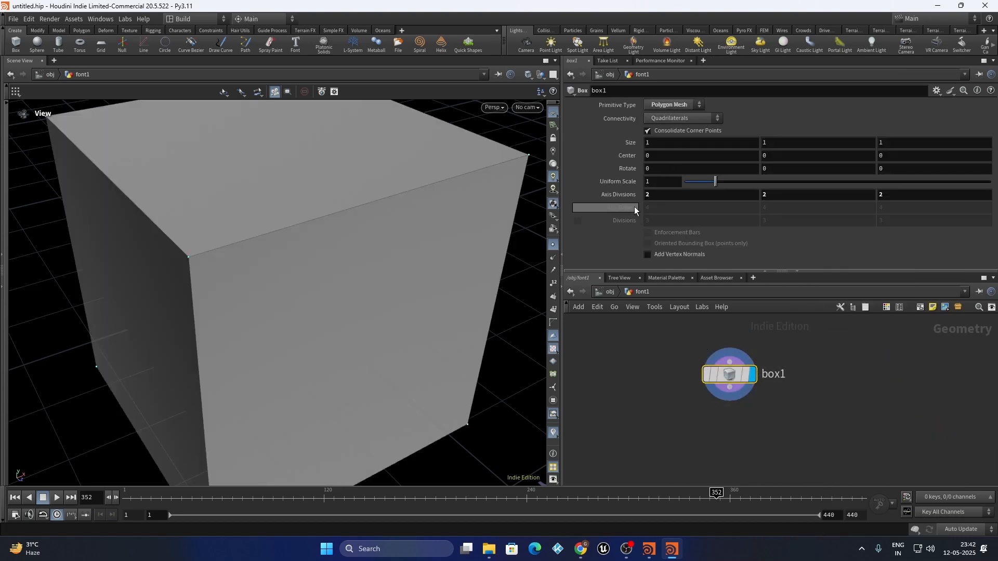
scroll(302, 269, down, 3)
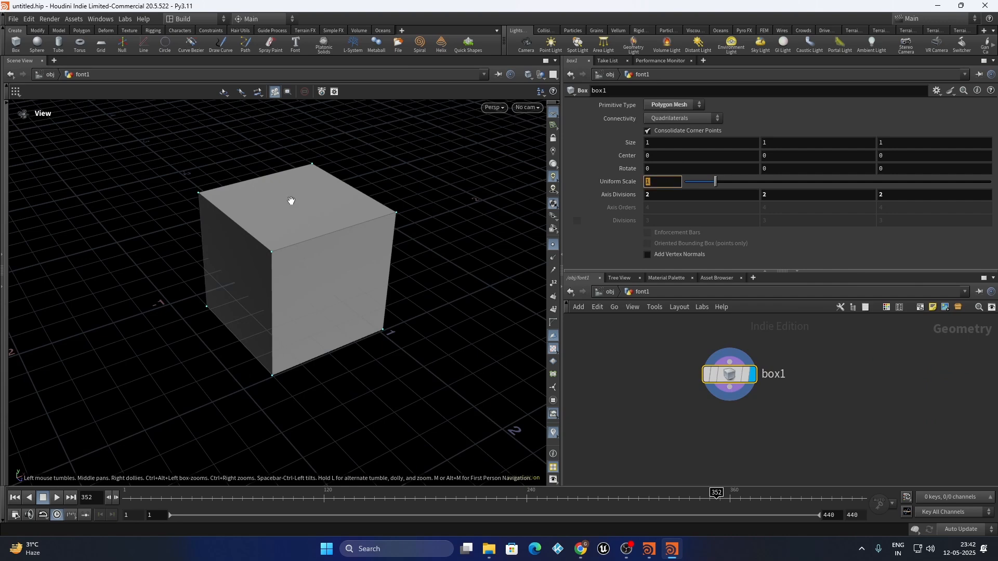
text(2.3)
key(Return)
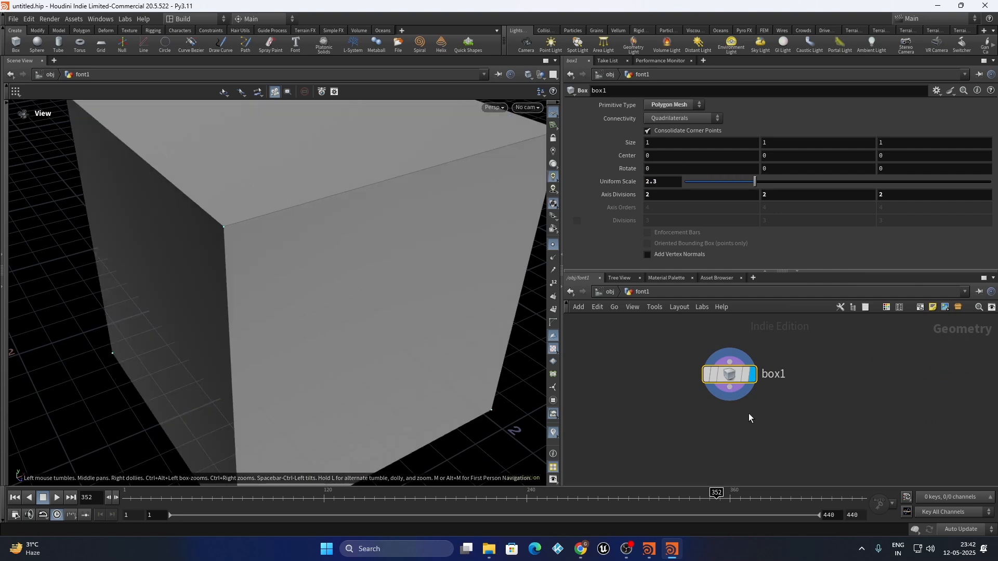
Add a Points from Volume node through the Tab node search
key(Tab)
text(points)
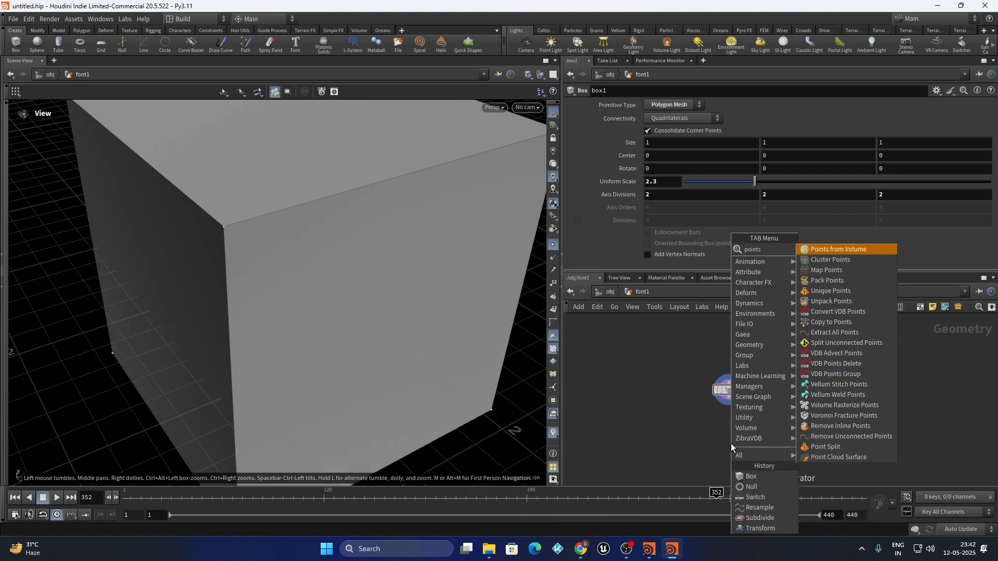
text( fromvolume)
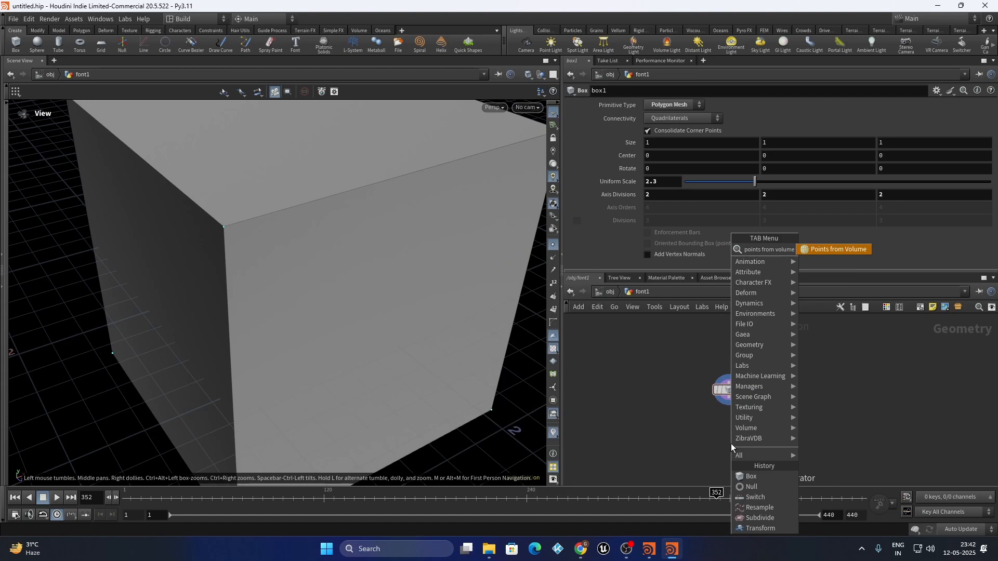
key(Return)
Set Point Separation to 0.5, then 0.3, checking the point count reaches 343
right_drag(384, 309, 352, 345)
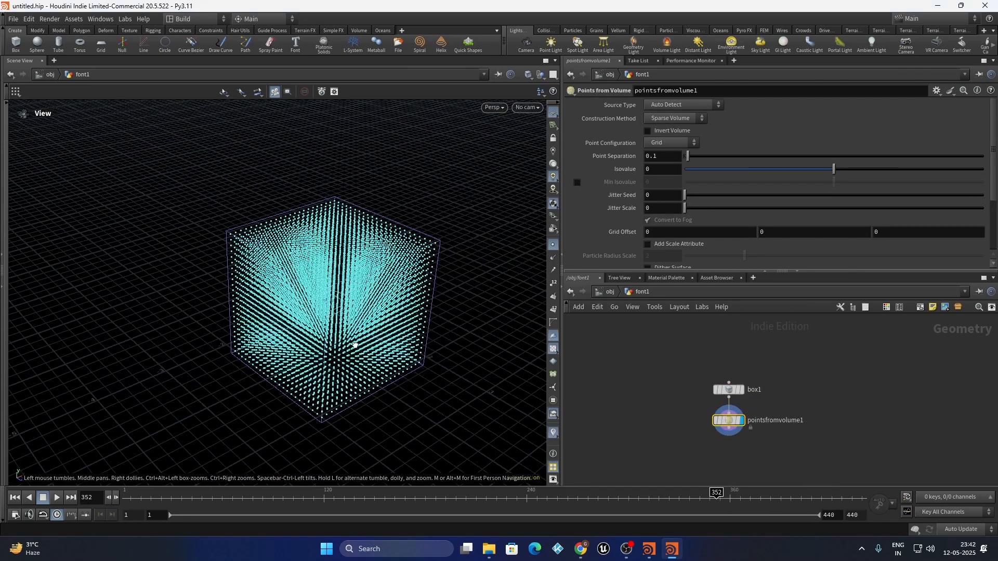
drag(352, 345, 317, 334)
scroll(737, 435, up, 2)
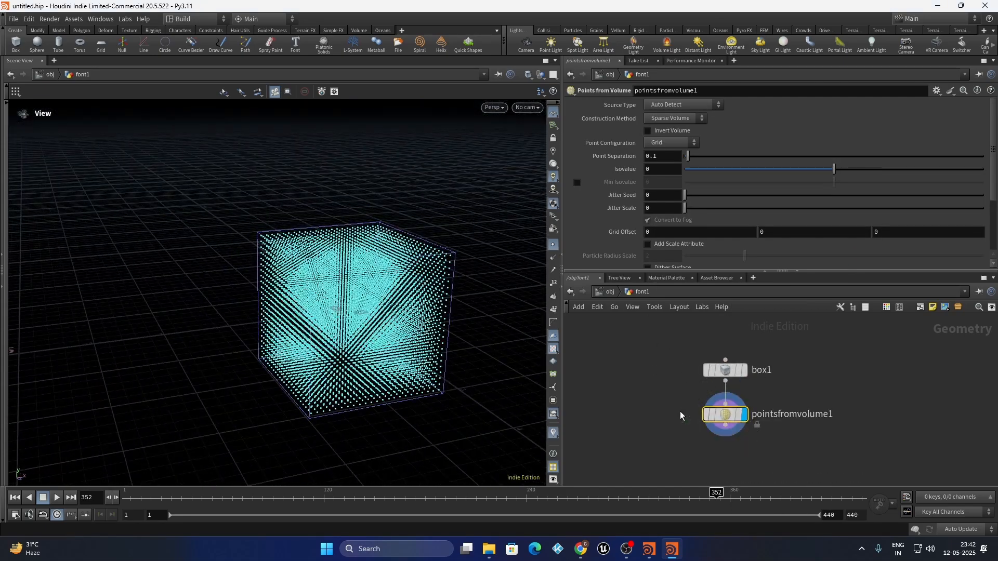
middle_click(714, 415)
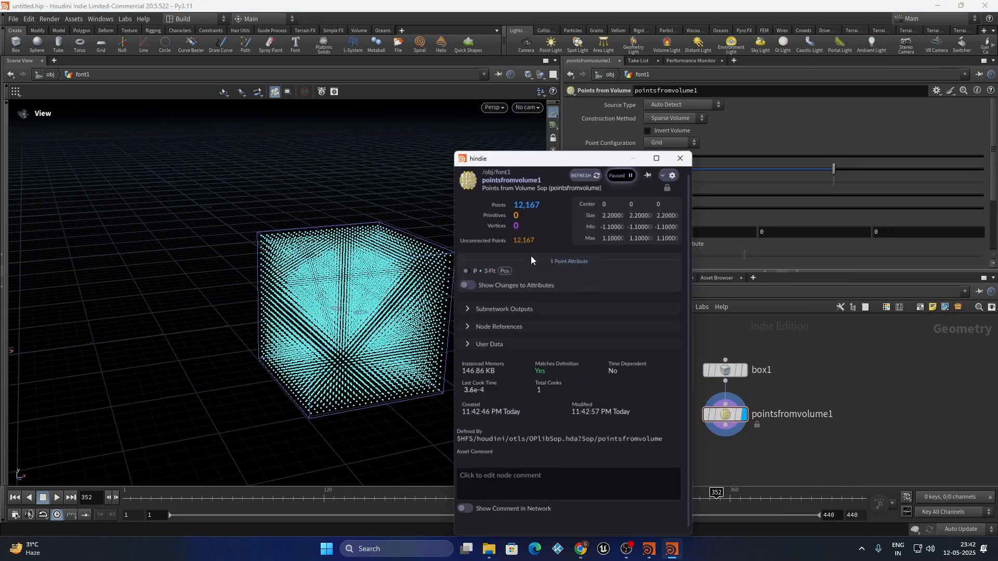
click(681, 158)
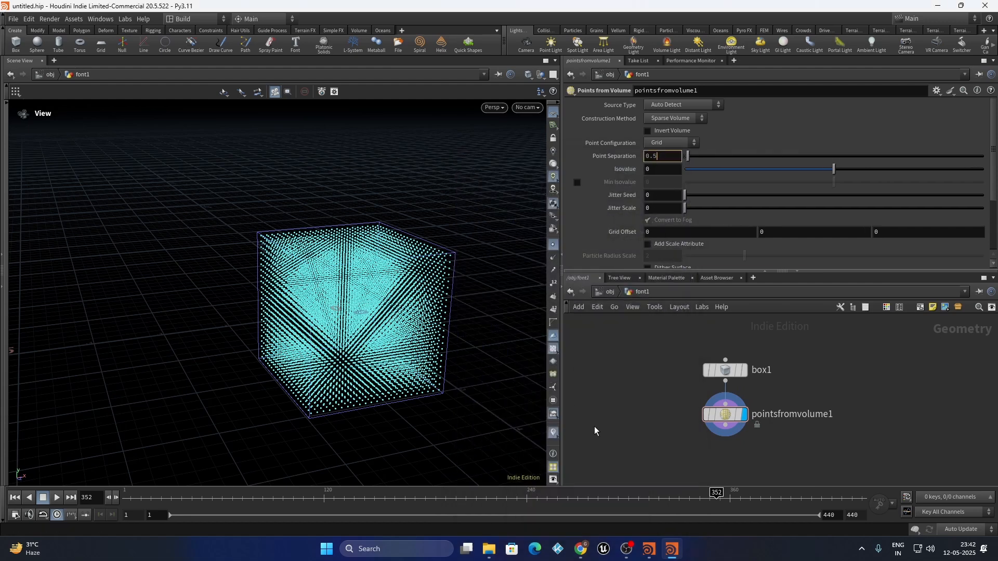
key(Return)
middle_click(710, 415)
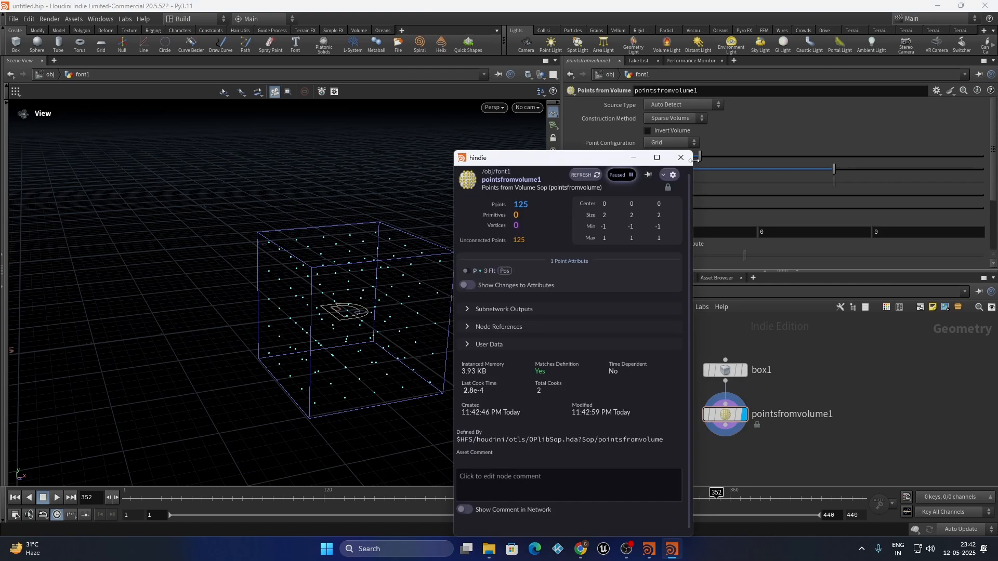
click(684, 158)
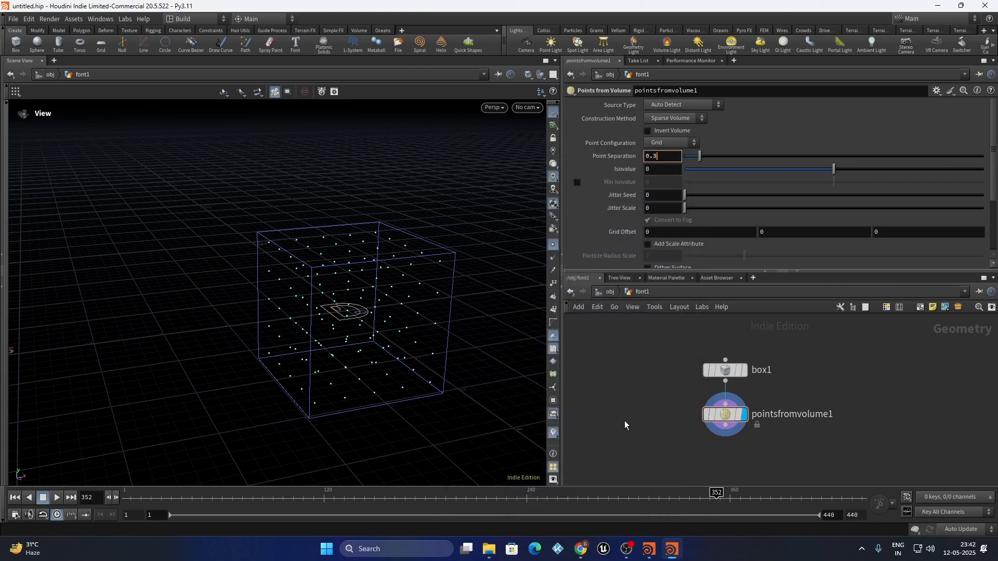
key(Return)
middle_click(725, 415)
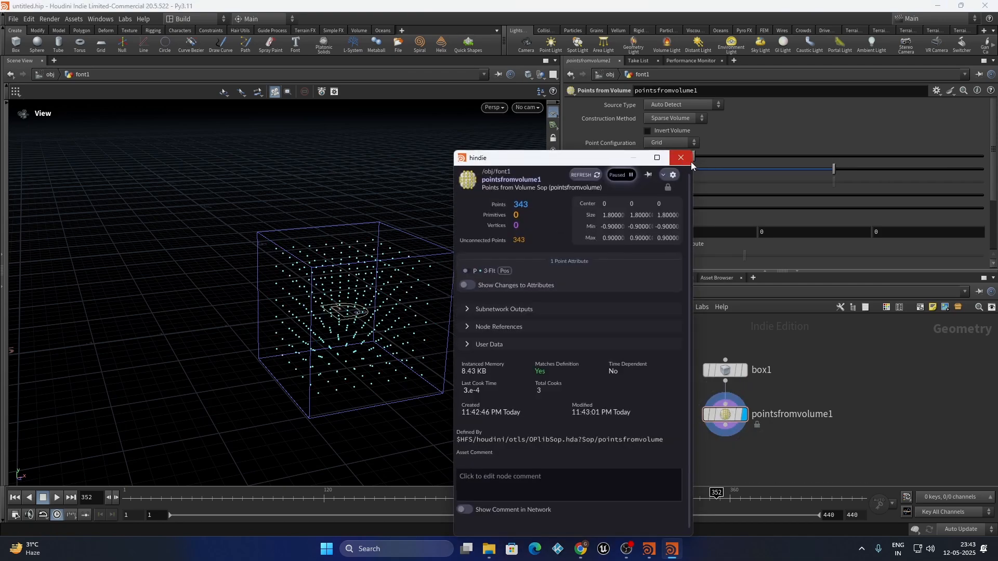
click(688, 159)
scroll(368, 270, down, 2)
Raise box1 with the move handle so its centre sits at Y 2.56209
drag(368, 270, 398, 305)
drag(808, 391, 641, 323)
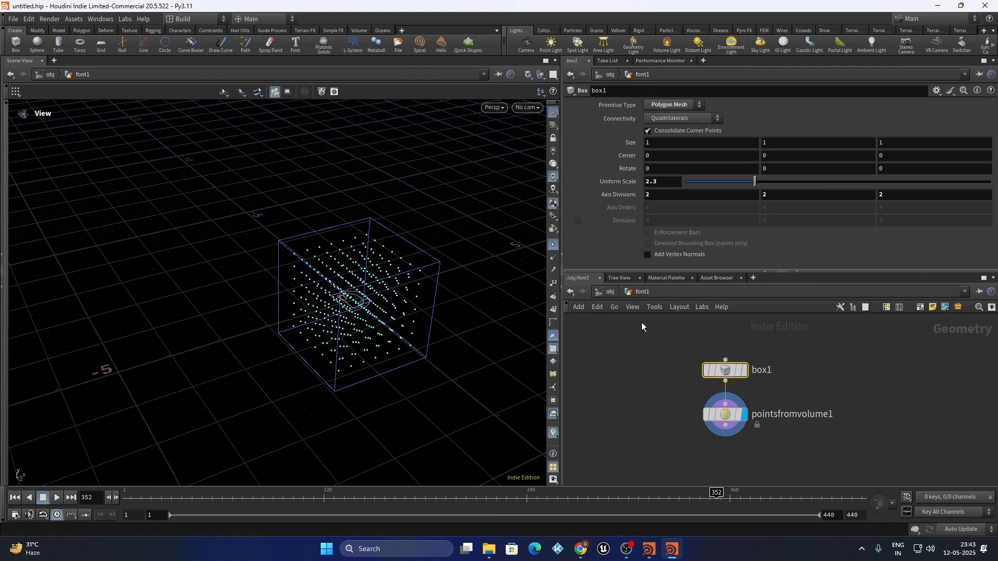
drag(256, 289, 150, 273)
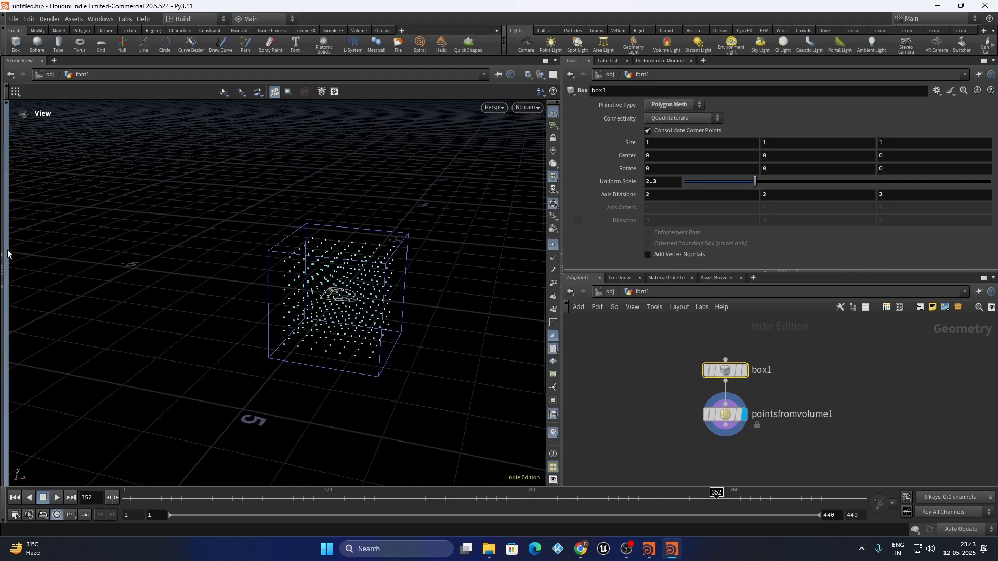
click(8, 255)
click(14, 251)
drag(350, 260, 369, 150)
alt+scroll(359, 345, down, 3)
alt+drag(359, 345, 369, 231)
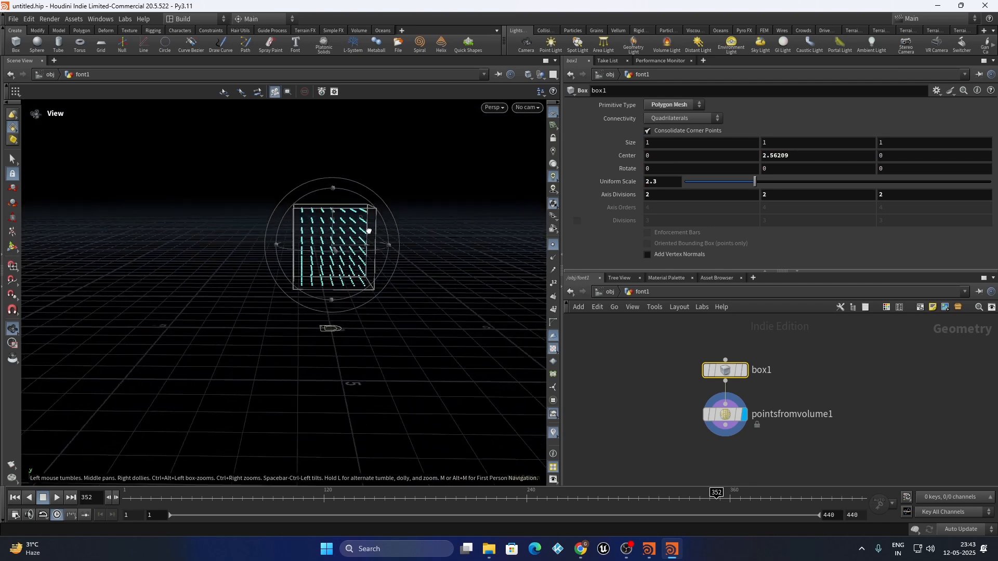
scroll(801, 351, down, 3)
scroll(816, 364, up, 4)
drag(846, 358, 702, 377)
scroll(808, 355, down, 2)
scroll(827, 397, down, 4)
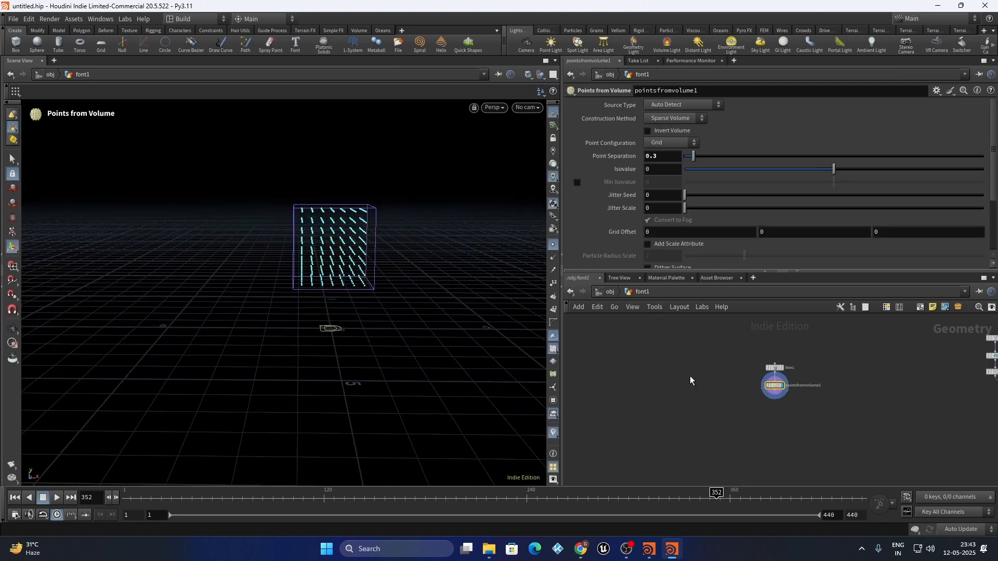
scroll(650, 371, up, 3)
Add a Torus node and display it on its own in the viewport
key(Tab)
text(toru)
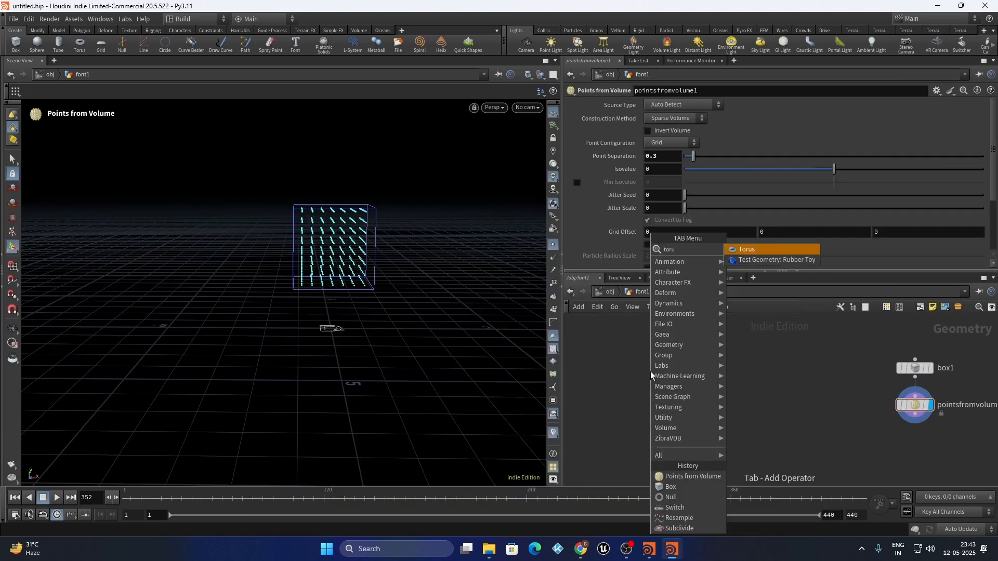
key(Return)
click(758, 363)
scroll(756, 415, down, 1)
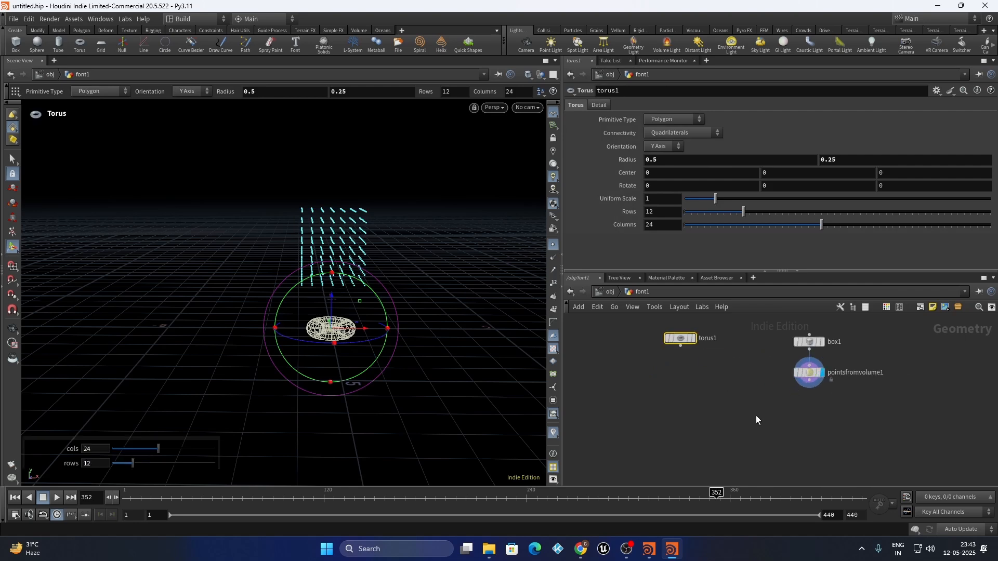
scroll(696, 346, up, 2)
click(694, 337)
alt+scroll(334, 325, up, 8)
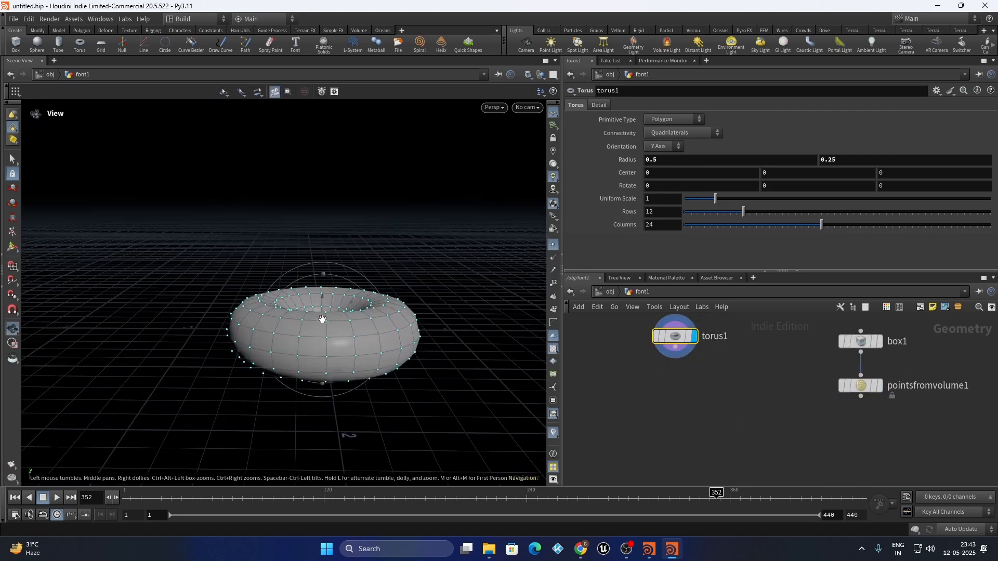
alt+drag(321, 318, 323, 359)
key(Return)
scroll(696, 398, down, 3)
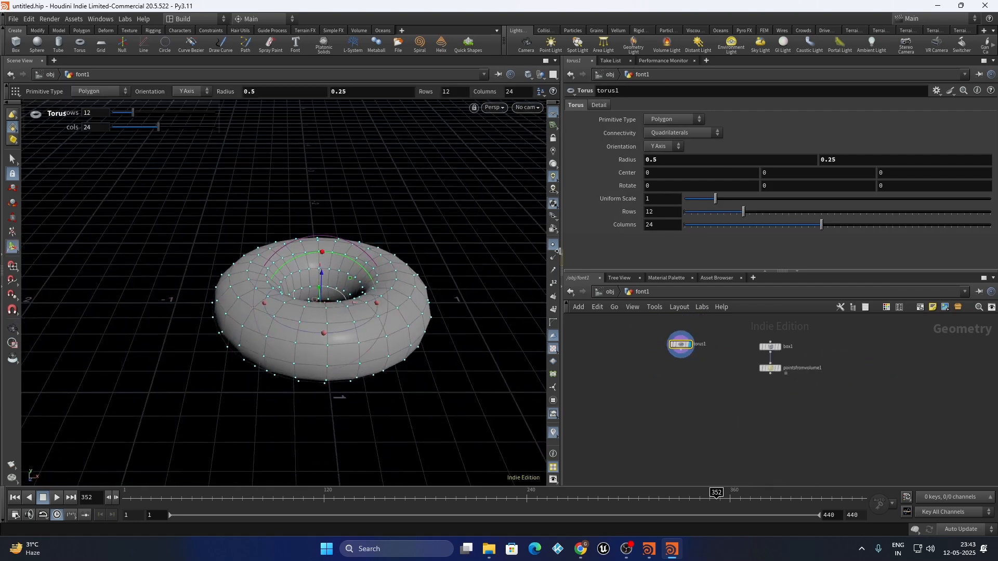
Add Copy to Points fed by torus1 and pointsfromvolume1, displaying the copies with points templated
key(Tab)
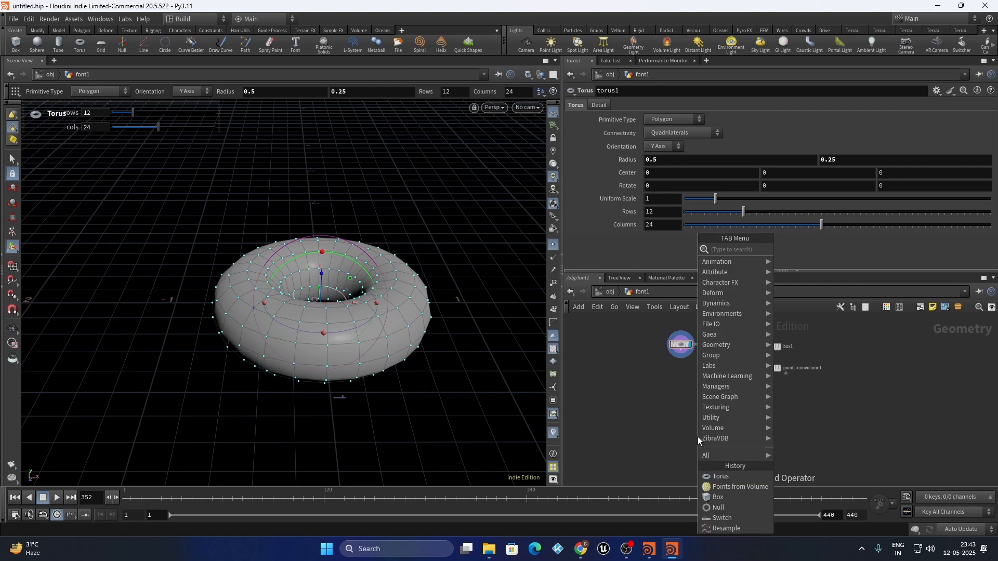
text(copy to point)
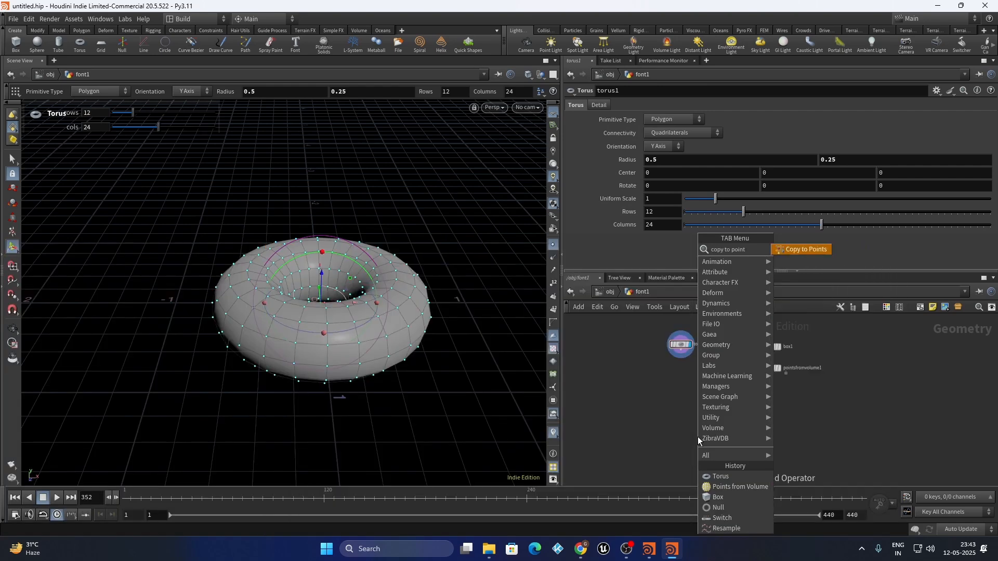
key(Return)
click(731, 429)
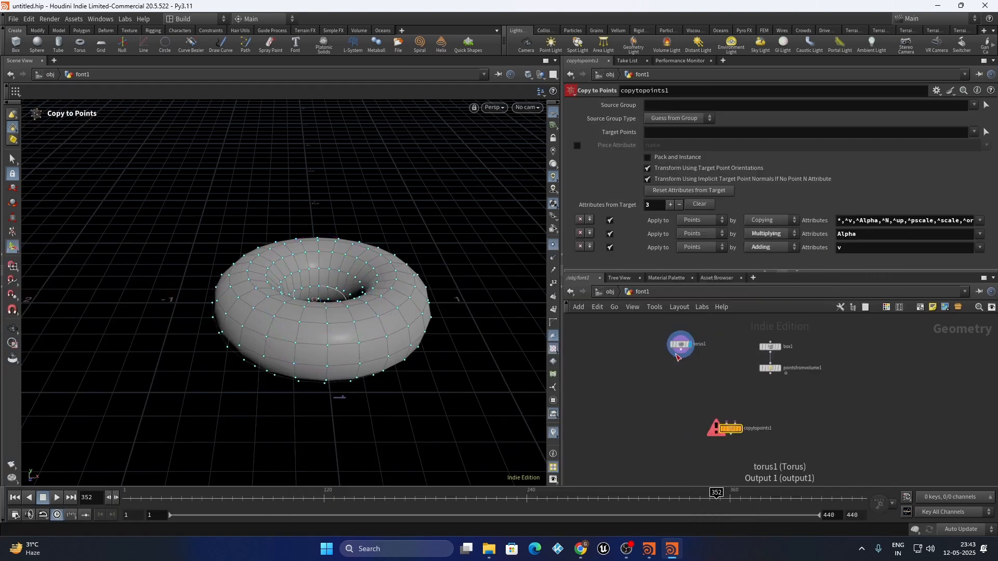
drag(754, 400, 735, 423)
scroll(738, 429, up, 3)
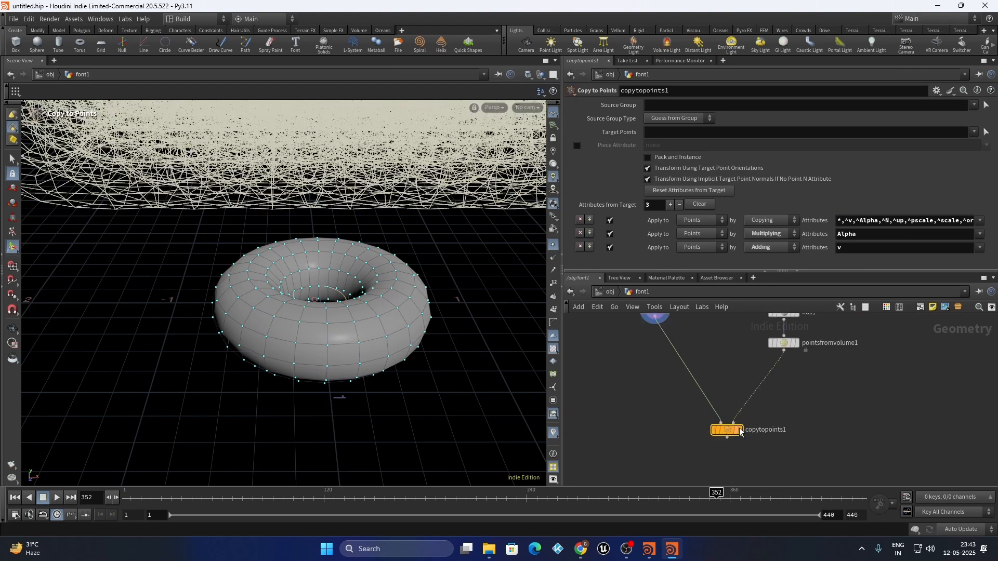
click(738, 430)
click(743, 430)
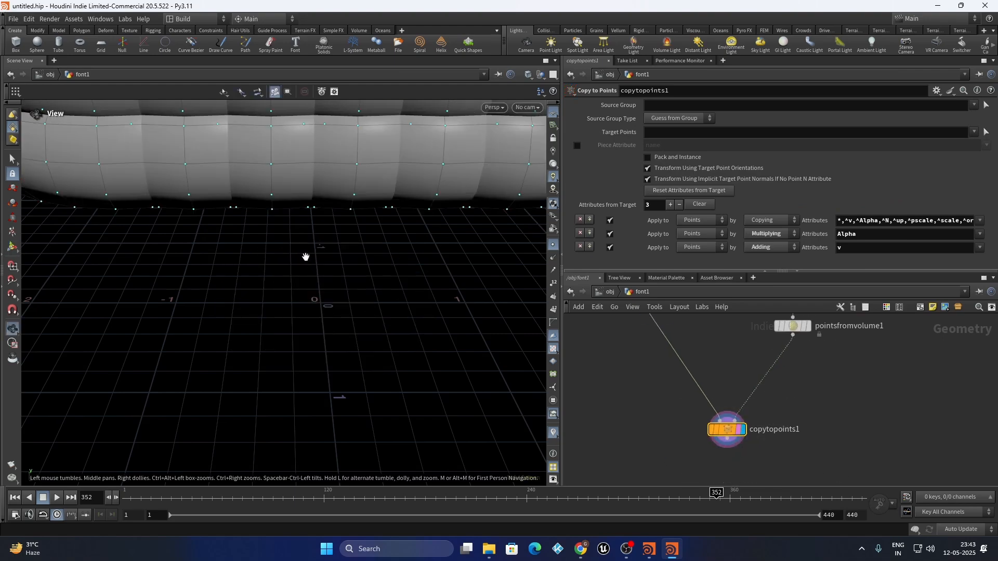
alt+right_drag(305, 256, 280, 306)
alt+drag(281, 305, 253, 301)
scroll(722, 434, down, 4)
scroll(695, 320, up, 2)
Set torus1's Uniform Scale to 0.16 and hide the point markers in the viewport
drag(630, 363, 734, 447)
middle_drag(661, 199, 306, 276)
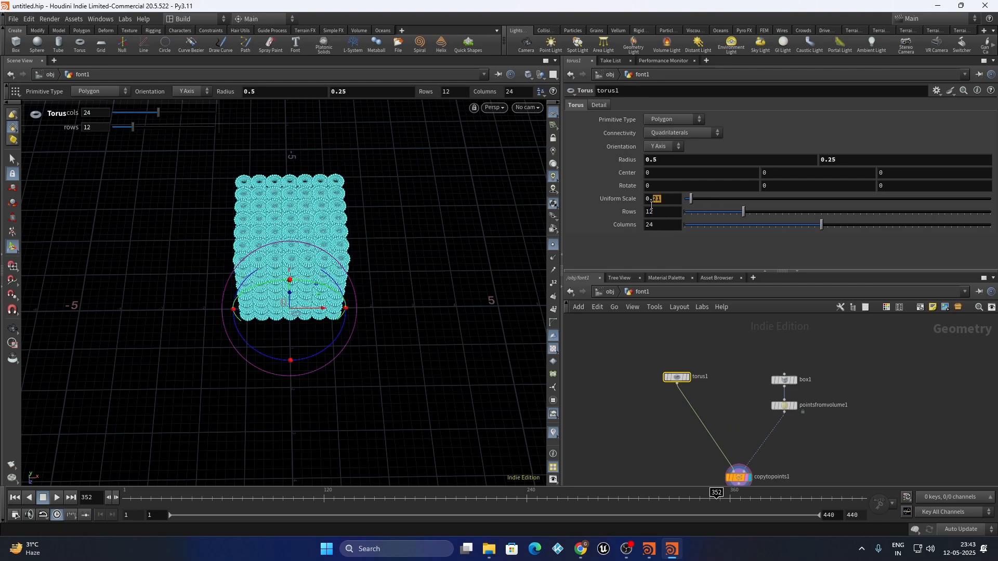
key(Return)
scroll(322, 192, up, 5)
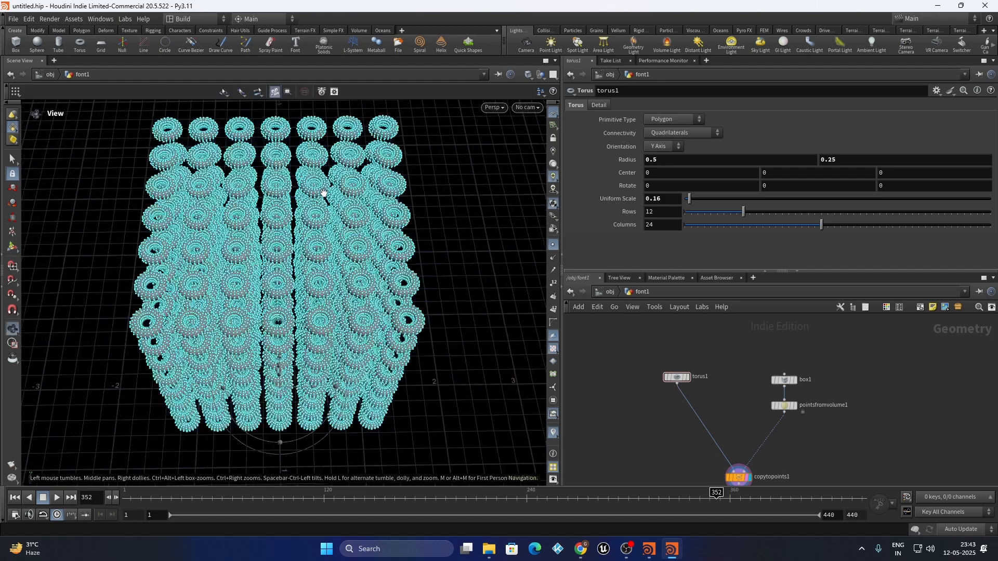
click(554, 248)
scroll(311, 313, down, 4)
alt+drag(301, 290, 274, 403)
key(Return)
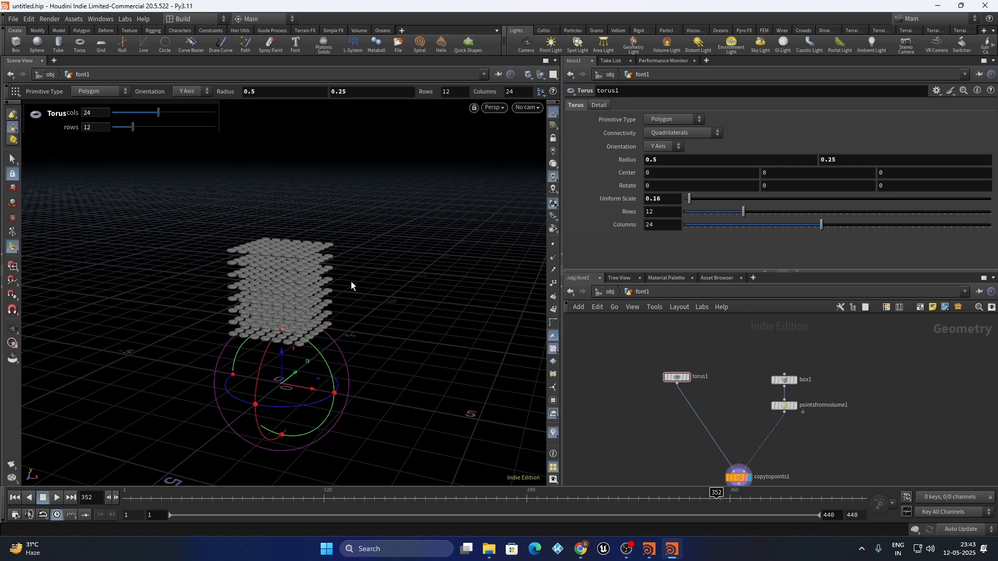
scroll(707, 333, down, 4)
scroll(751, 390, up, 3)
drag(763, 379, 634, 426)
drag(635, 425, 600, 435)
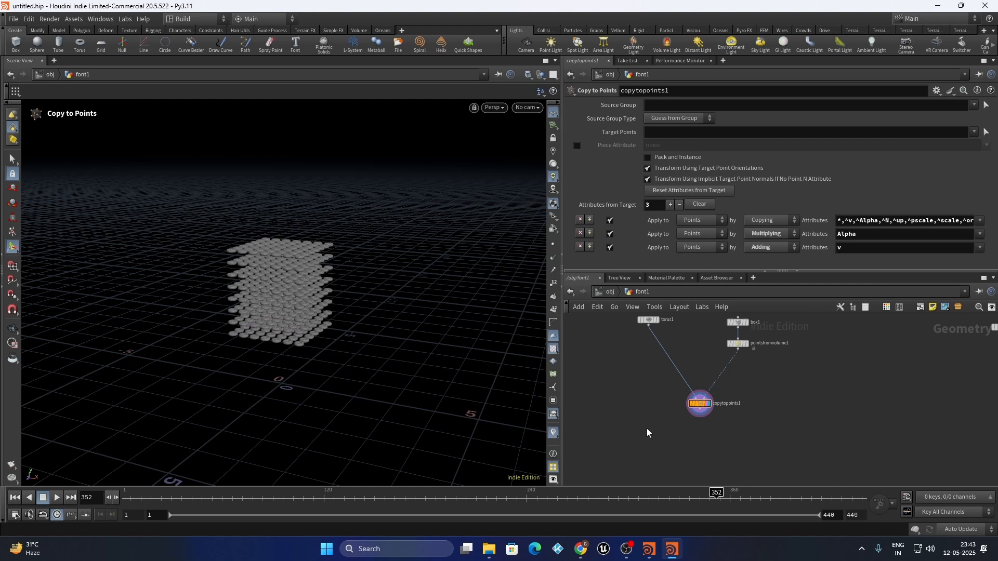
Add assemble1 after copytopoints1 with Create Packed Primitives turned on
key(Tab)
text(assem)
key(Return)
scroll(718, 435, up, 5)
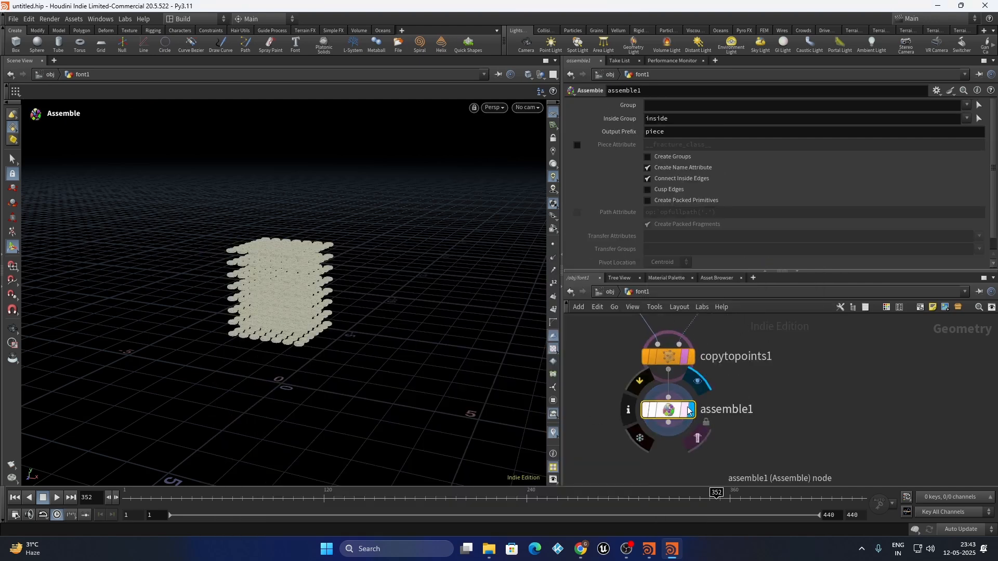
click(674, 201)
scroll(299, 268, up, 6)
alt+drag(282, 265, 285, 225)
scroll(285, 221, down, 5)
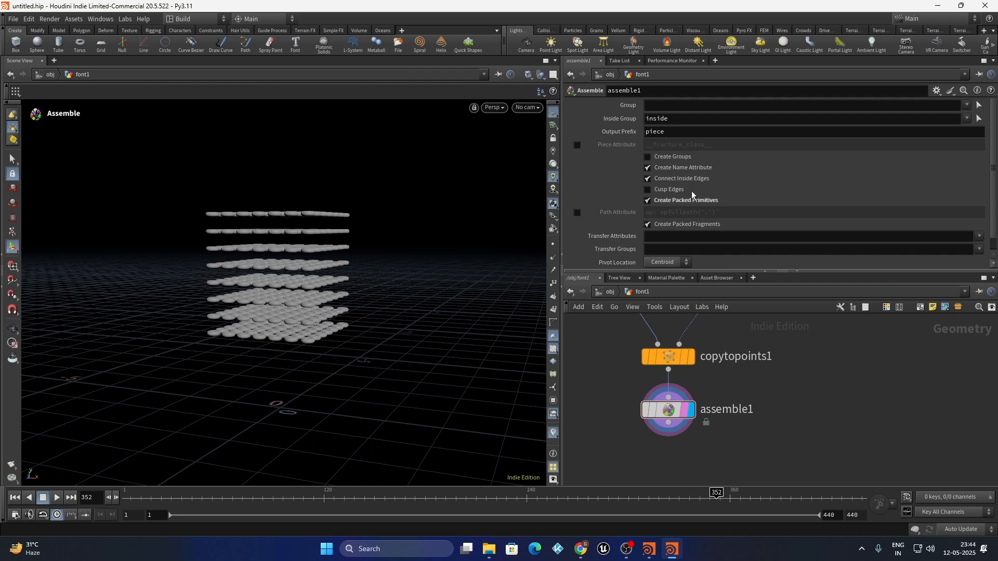
scroll(762, 407, down, 2)
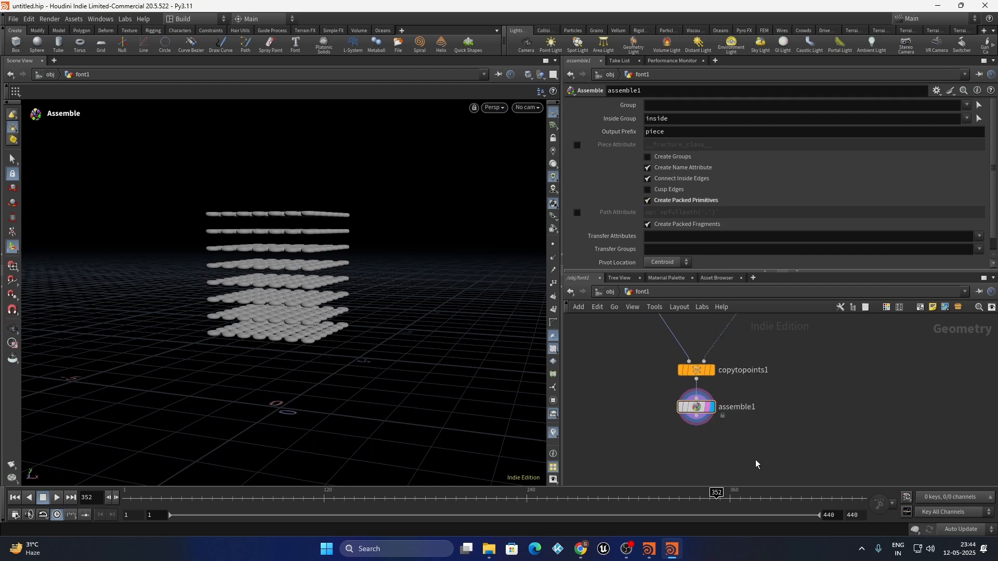
key(Tab)
Add an RBD Bullet Solver after assemble1, display it, and play from frame 1
text(rbs)
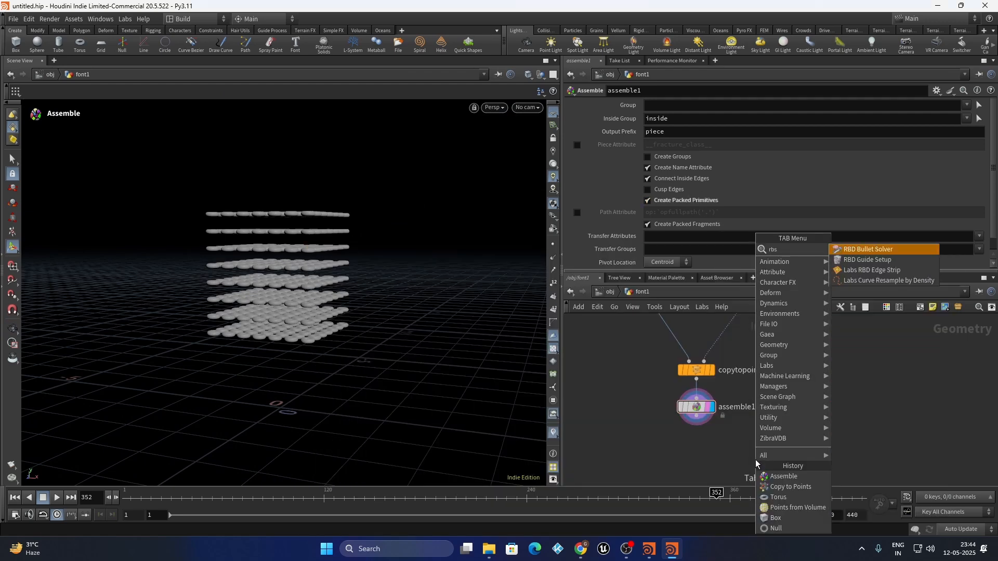
key(BackSpace)
text(d sol)
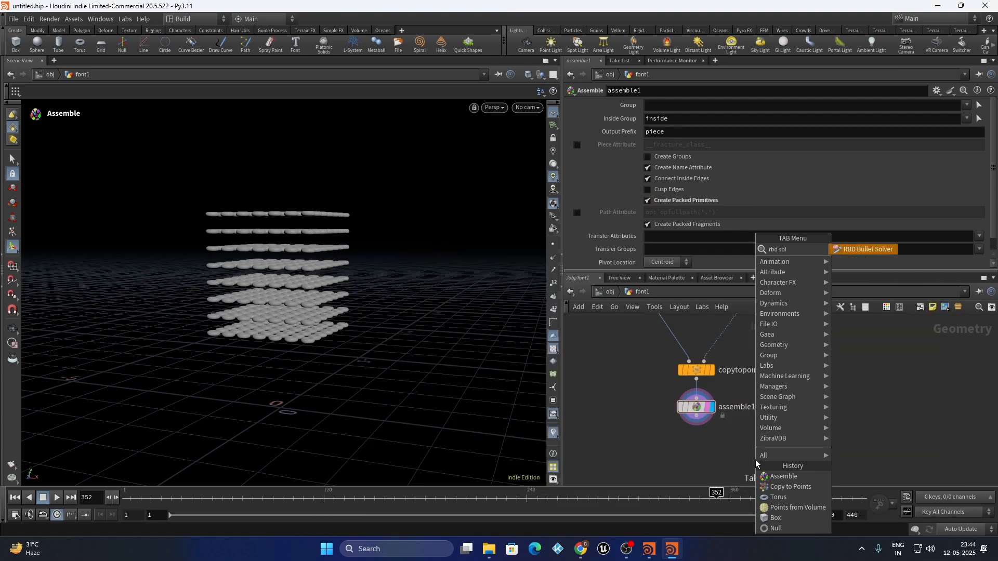
key(Return)
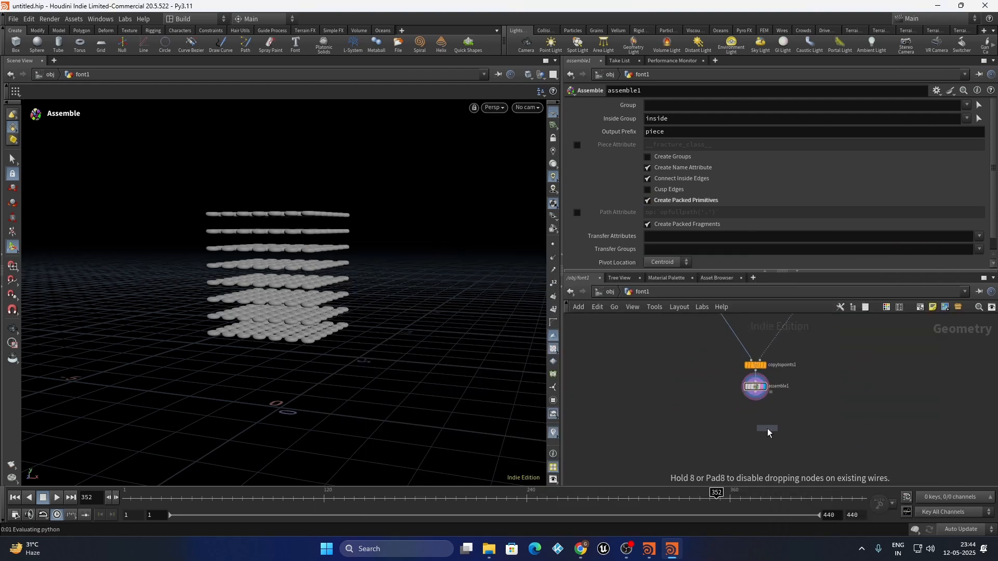
click(752, 368)
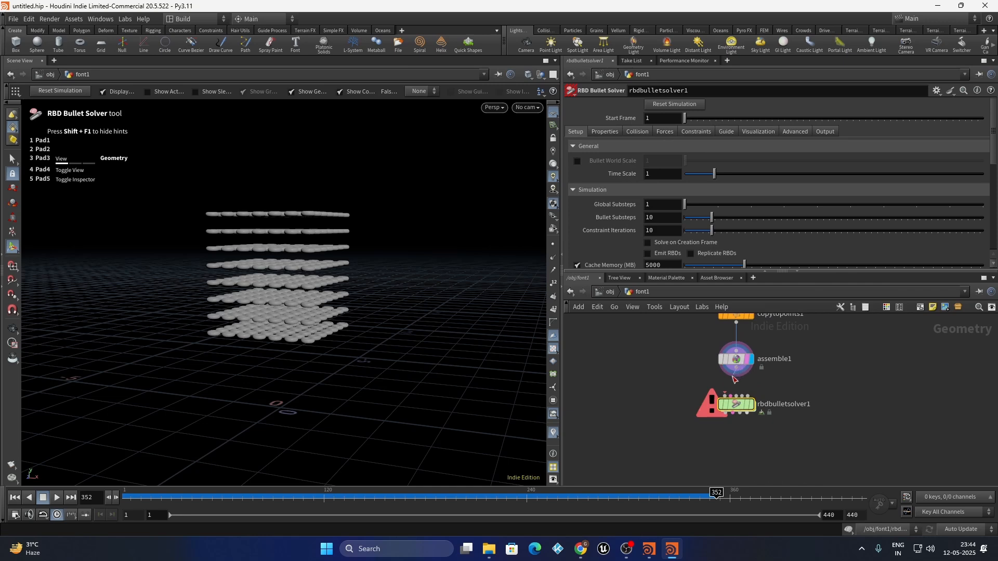
click(750, 404)
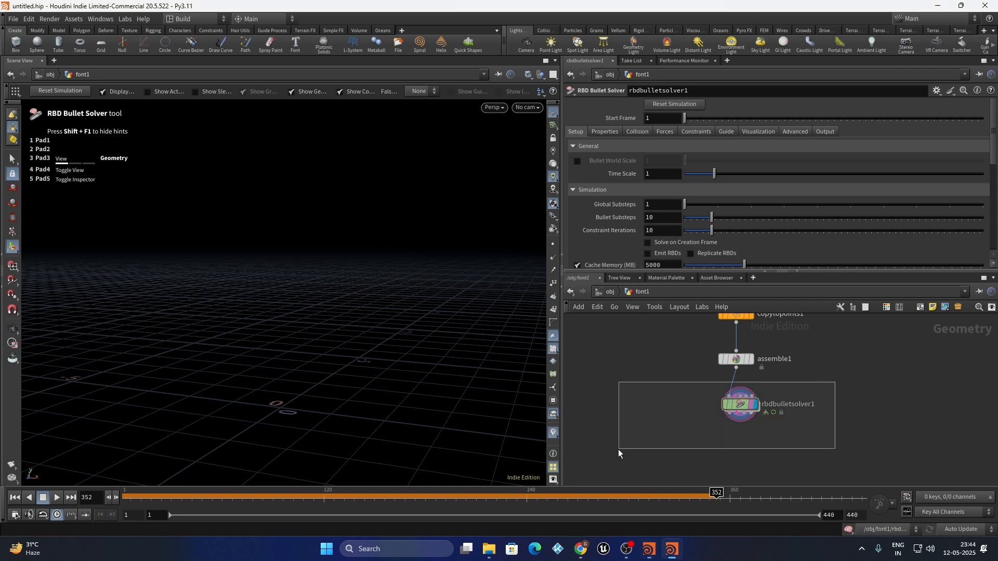
click(15, 498)
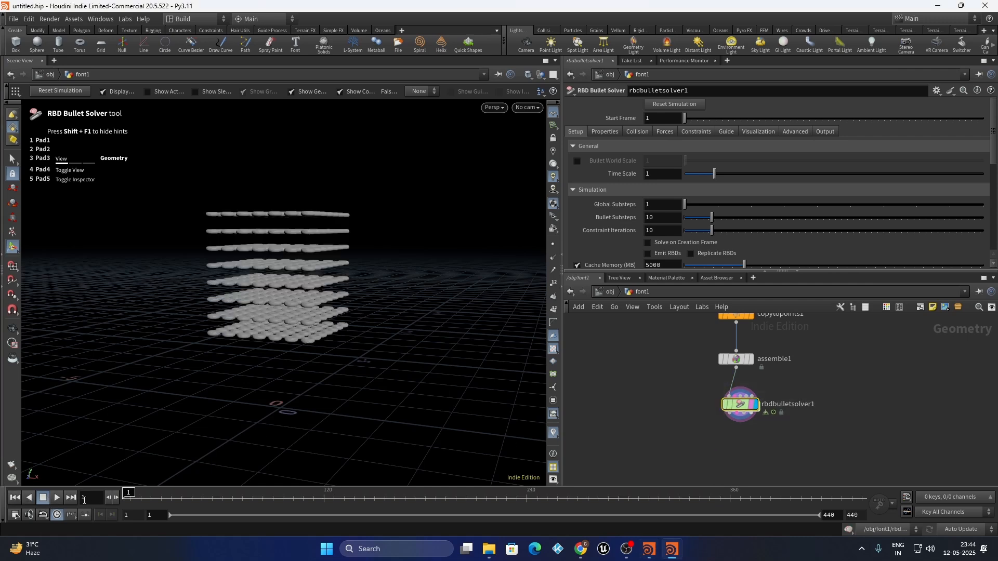
click(57, 498)
Set the solver's Collision Ground Type to Ground Plane and watch the tori scatter
click(644, 132)
scroll(613, 194, down, 3)
scroll(615, 195, down, 2)
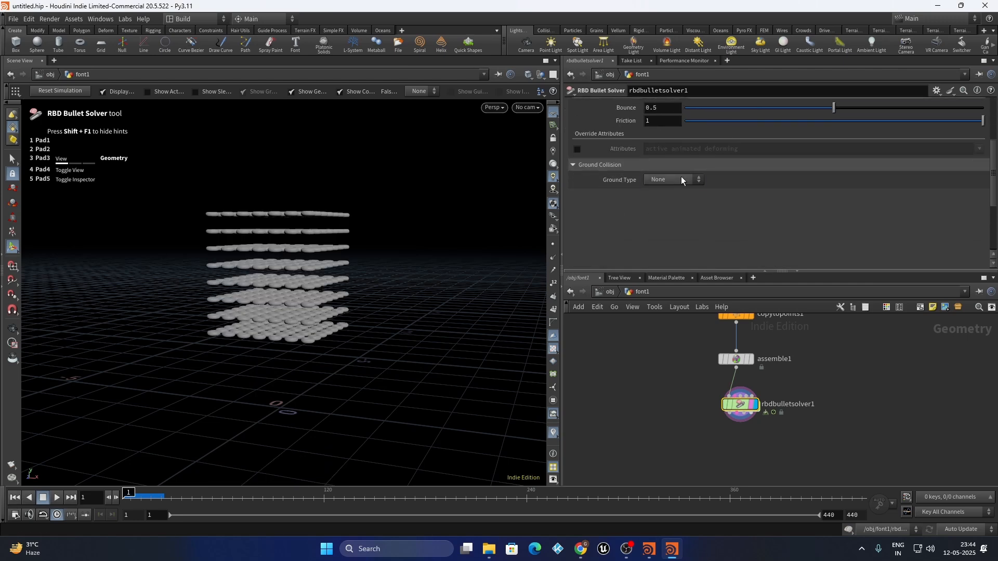
click(665, 201)
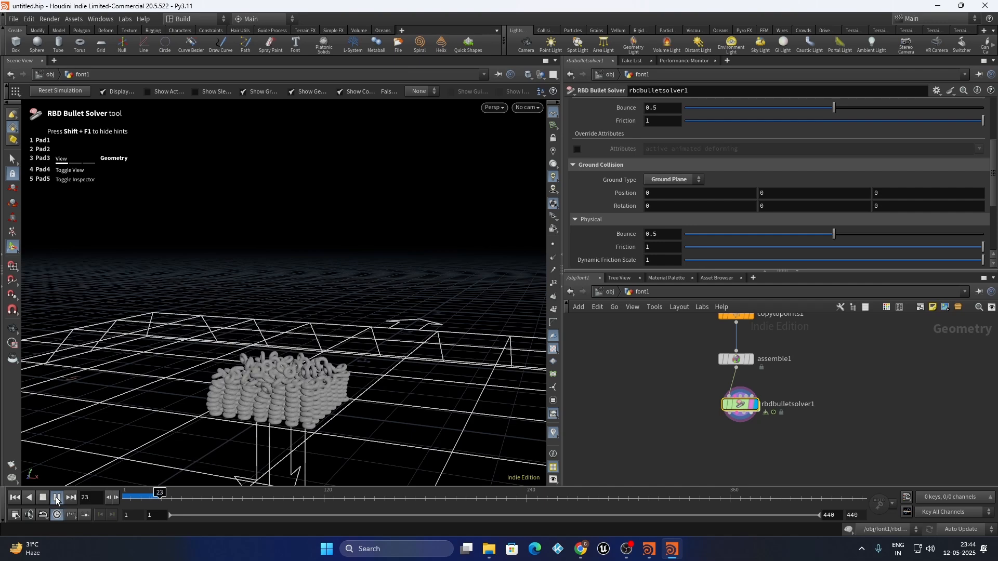
alt+right_drag(206, 371, 234, 398)
alt+drag(234, 398, 179, 385)
drag(173, 500, 207, 499)
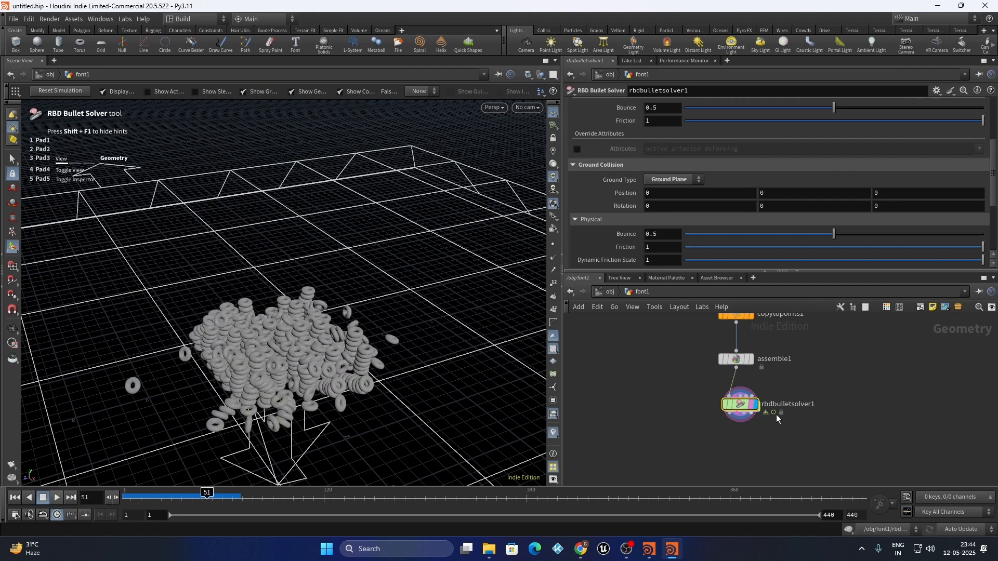
Inside the solver's forces network, add geometrywrangle1 feeding PRESOLVE, then return to font1's out_fonts
double_click(740, 403)
key(Tab)
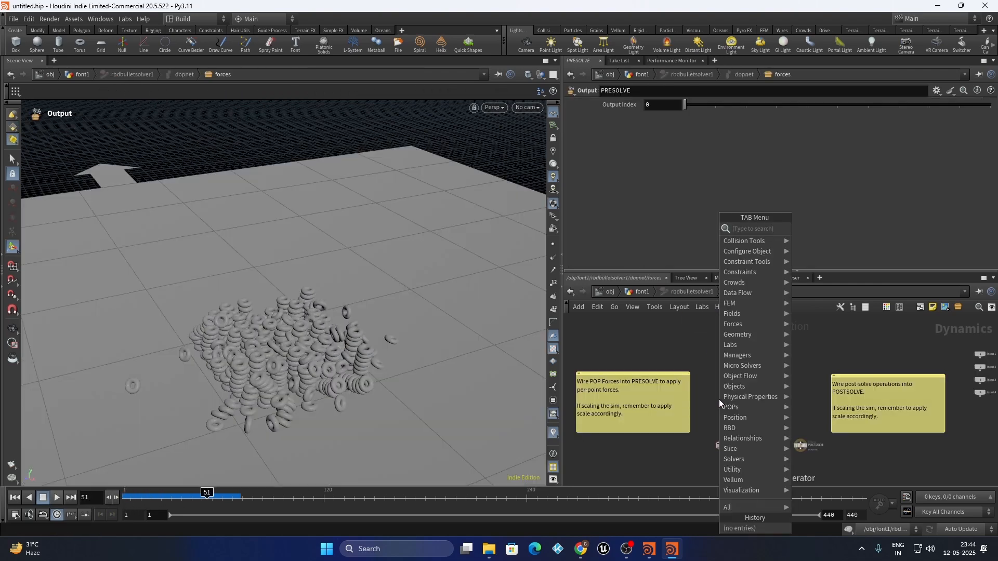
text(geomet)
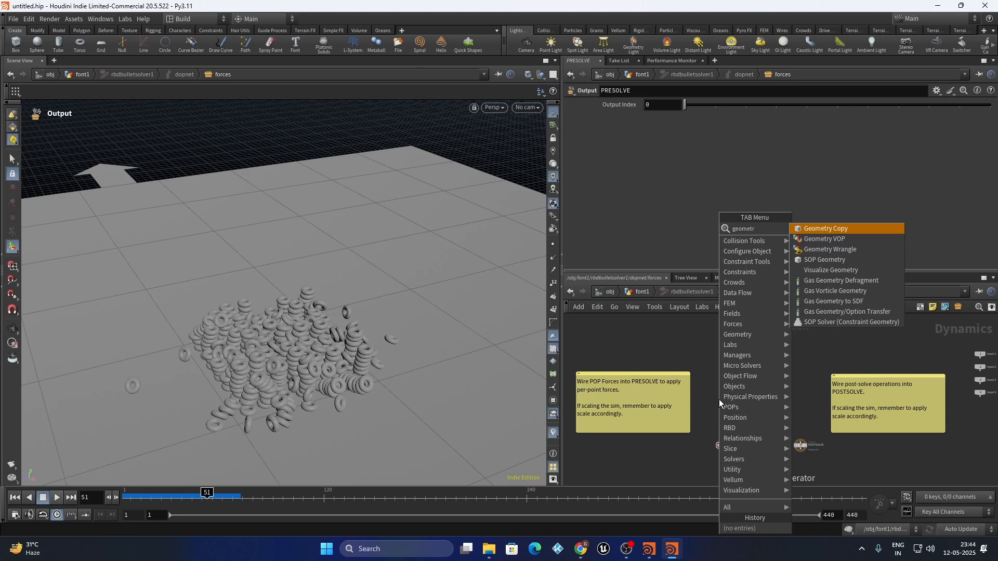
text(r)
key(Down)
key(Down)
key(Return)
click(720, 399)
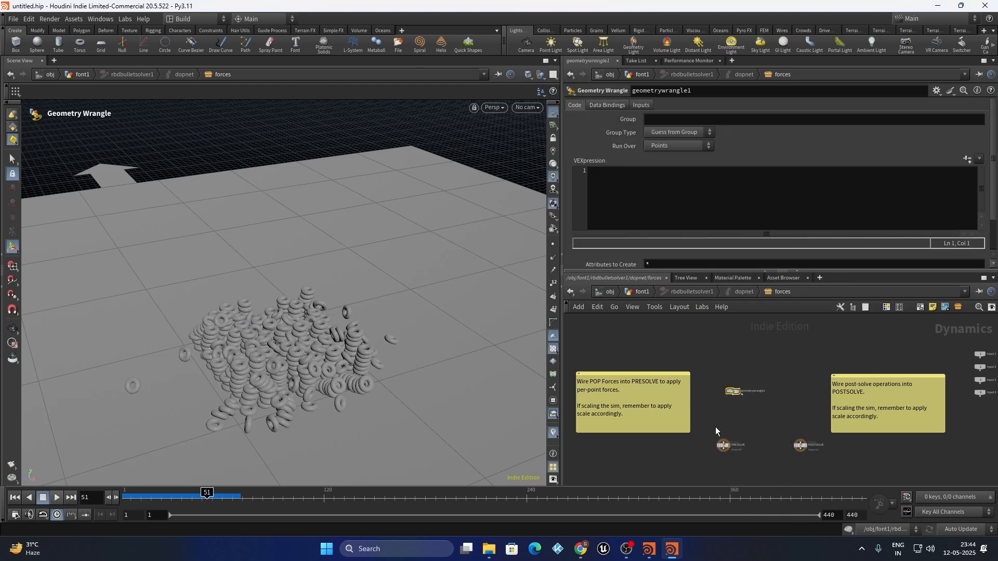
scroll(716, 429, up, 4)
drag(749, 357, 728, 444)
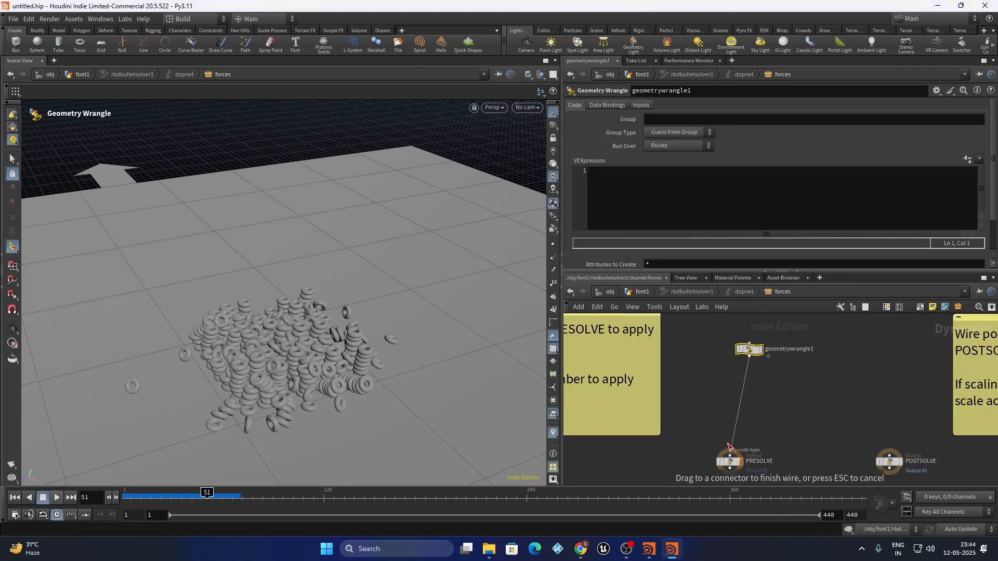
drag(755, 352, 735, 392)
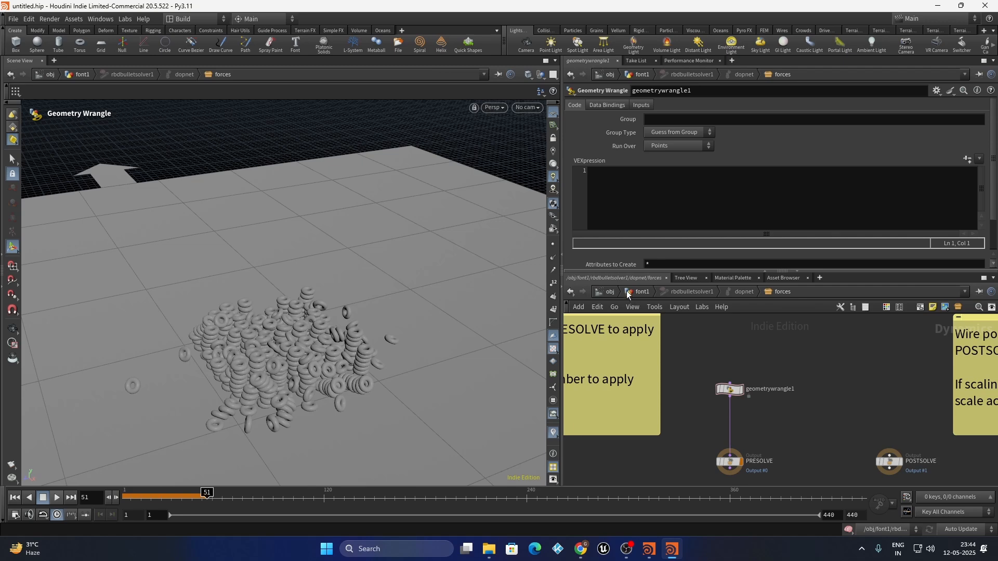
click(639, 292)
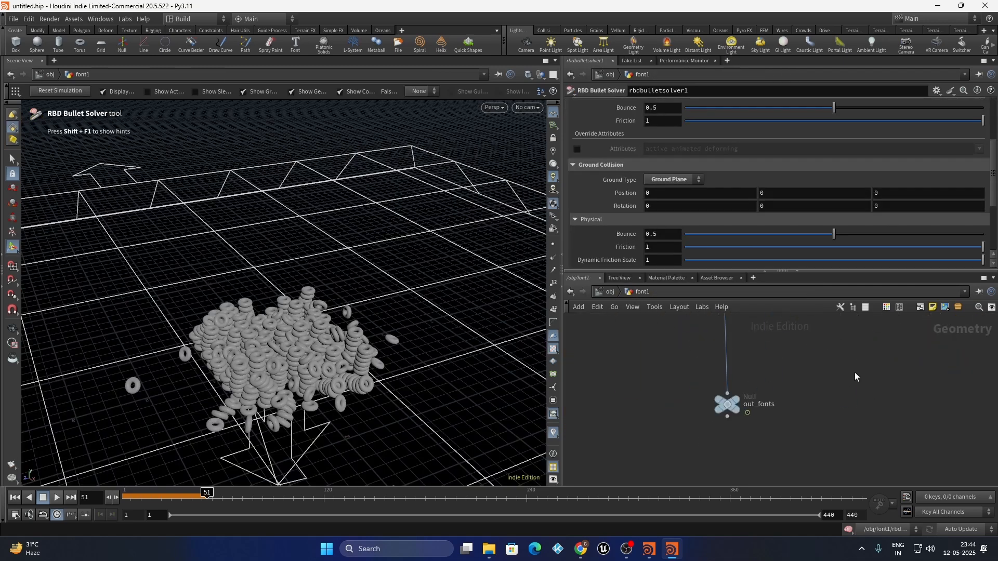
drag(824, 372, 660, 416)
Copy the out_fonts node and dive back into the solver's forces network
key(ctrl+c)
scroll(837, 372, down, 5)
scroll(650, 385, up, 4)
middle_drag(650, 386, 728, 393)
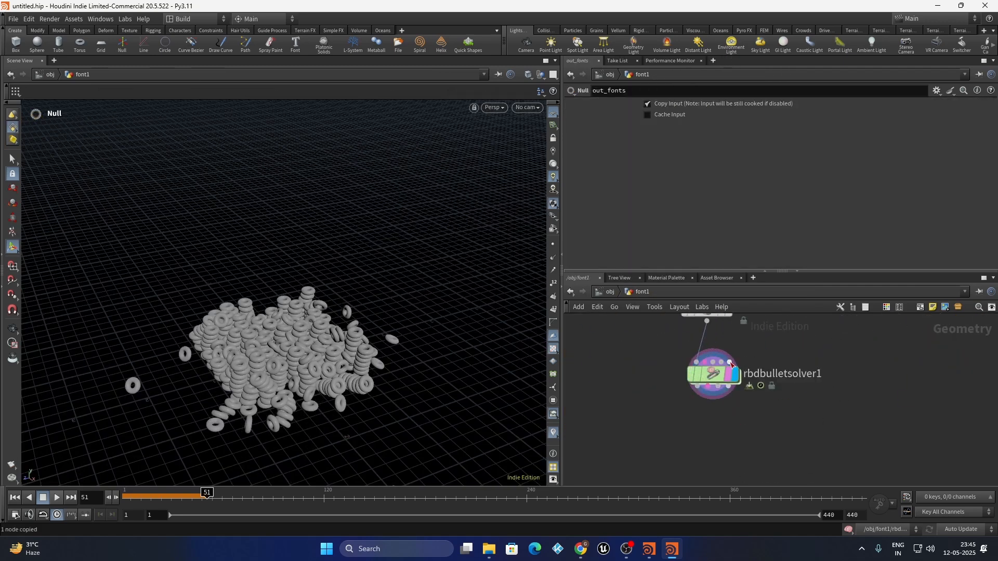
double_click(688, 386)
Set geometrywrangle1's Input 2 to SOP with path /obj/font1/out_fonts, leaving Input 1 as None
click(616, 198)
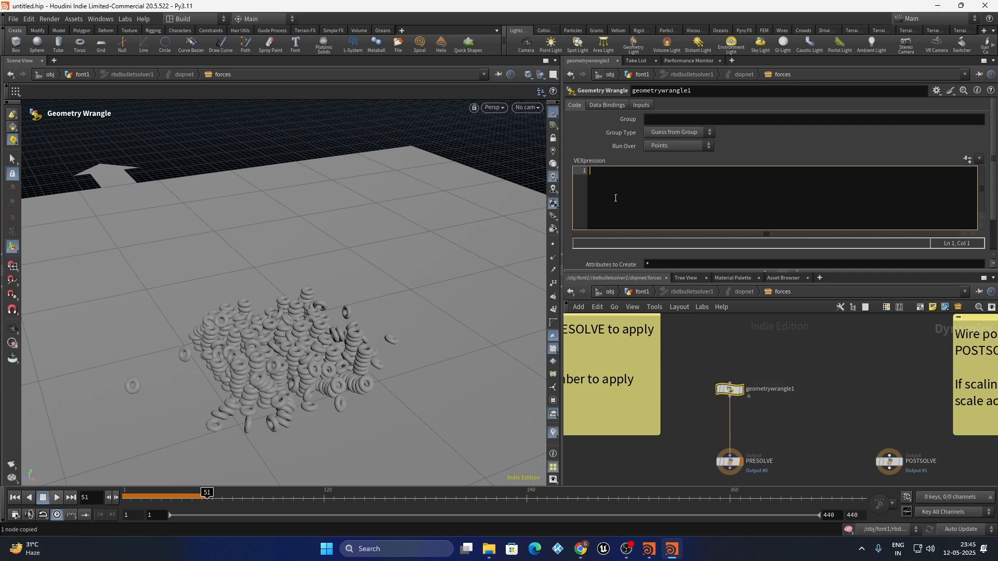
click(641, 105)
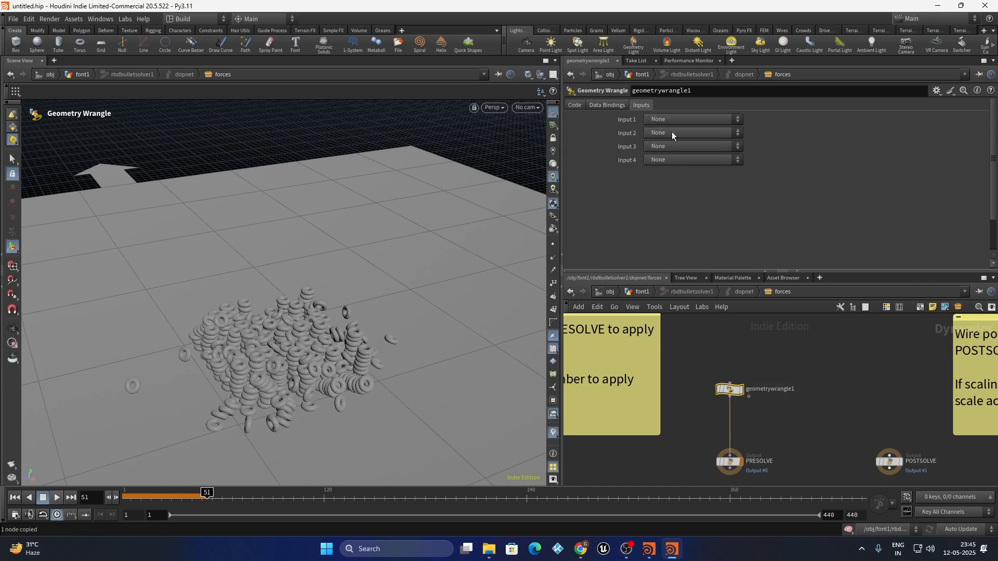
click(672, 133)
click(668, 146)
click(661, 148)
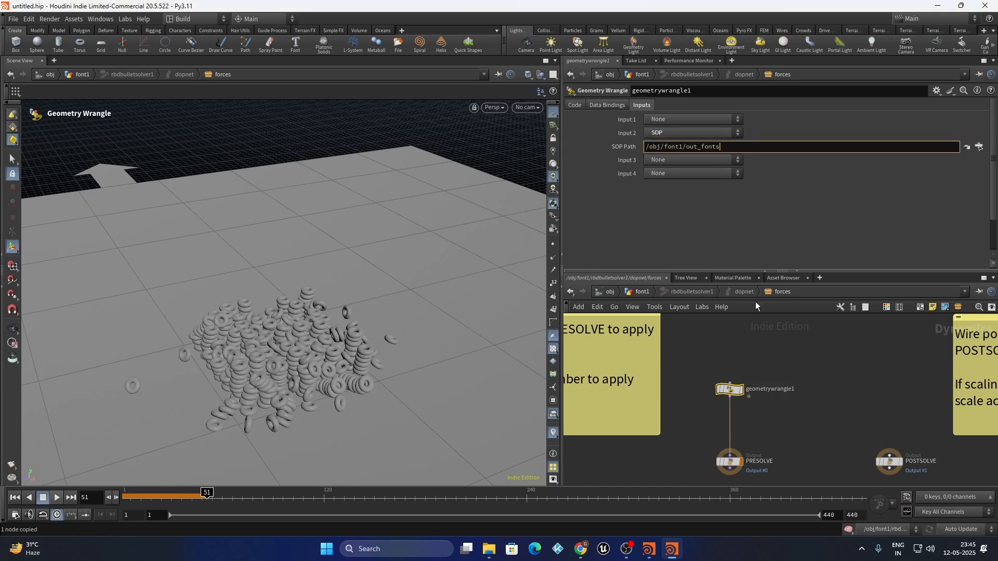
key(Return)
click(678, 119)
click(685, 129)
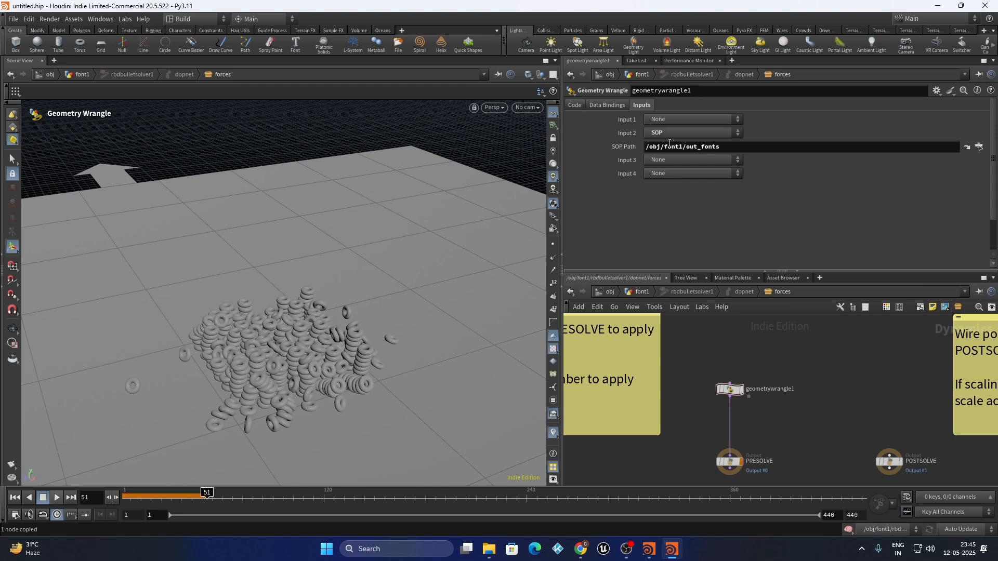
drag(750, 147, 611, 143)
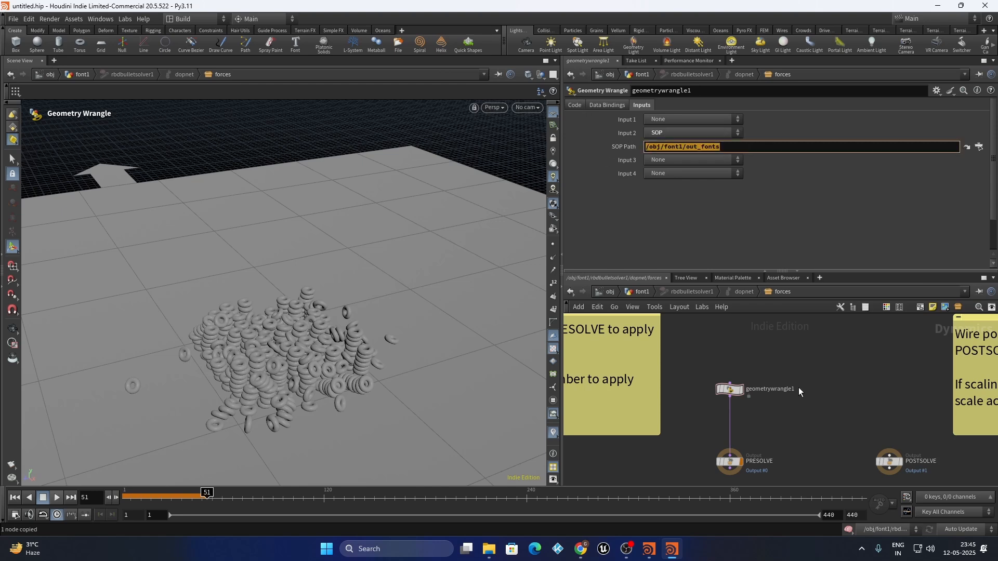
click(575, 106)
click(680, 202)
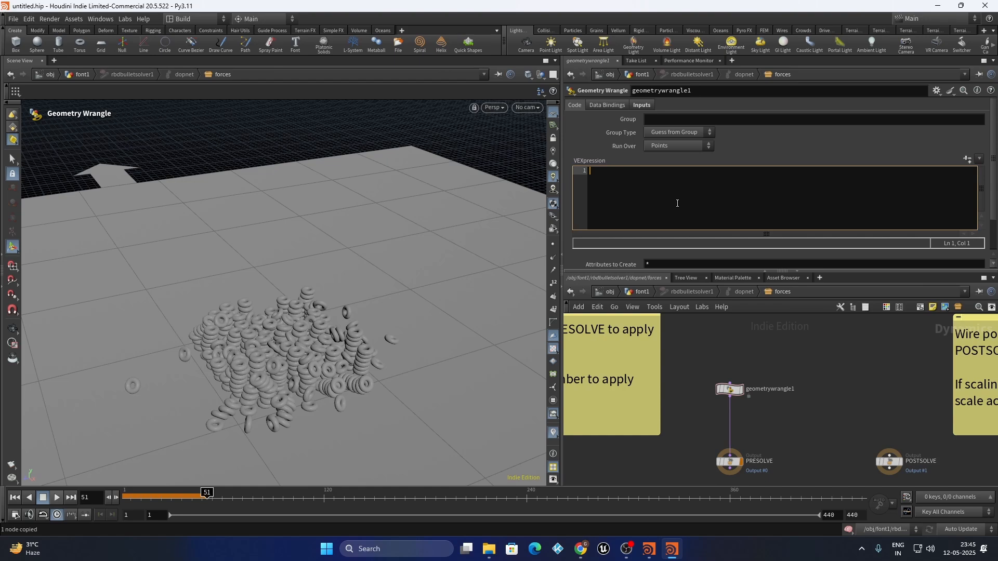
Rewind to frame 1 and orbit the viewport closer to the torus stack
click(15, 498)
key(Escape)
drag(213, 383, 211, 244)
alt+right_drag(212, 244, 268, 236)
mouse_move(269, 237)
alt+mouse_down()
mouse_move(283, 225)
mouse_move(276, 242)
alt+mouse_up()
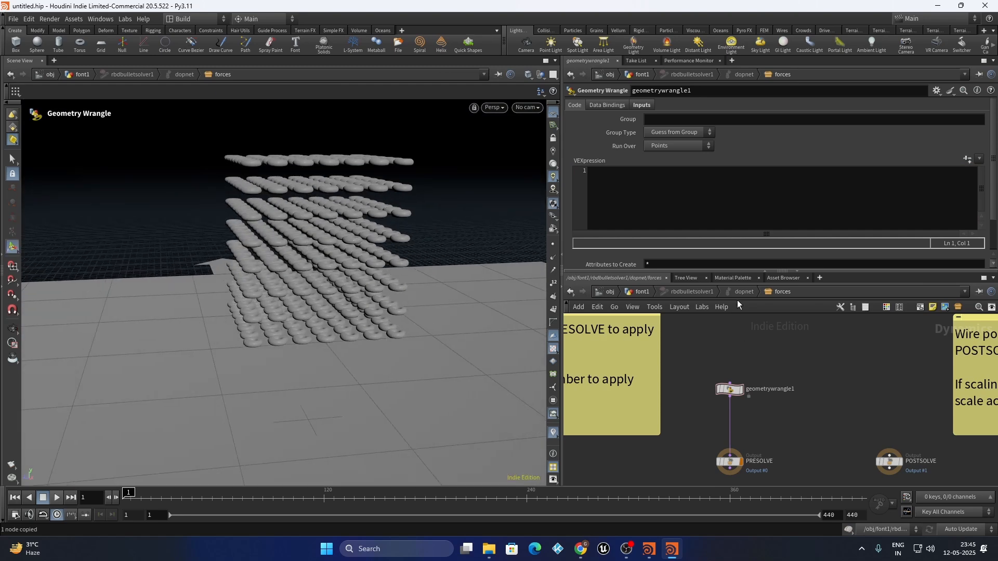
In font1, display the out_fonts letter A and show its points from above
click(639, 293)
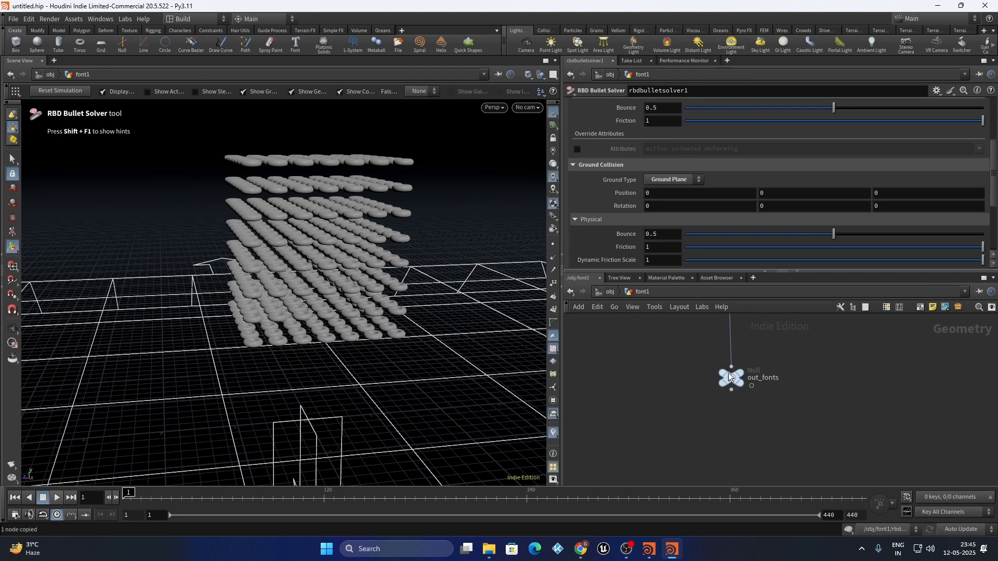
scroll(738, 375, up, 5)
click(752, 373)
click(729, 387)
alt+drag(322, 424, 342, 413)
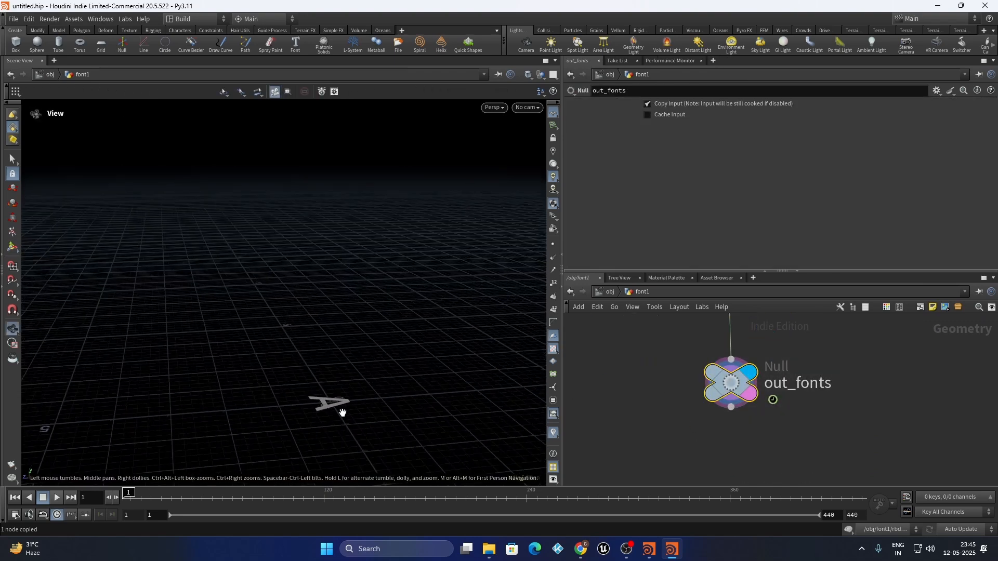
scroll(312, 410, up, 5)
scroll(309, 409, up, 4)
alt+drag(406, 321, 419, 376)
click(553, 245)
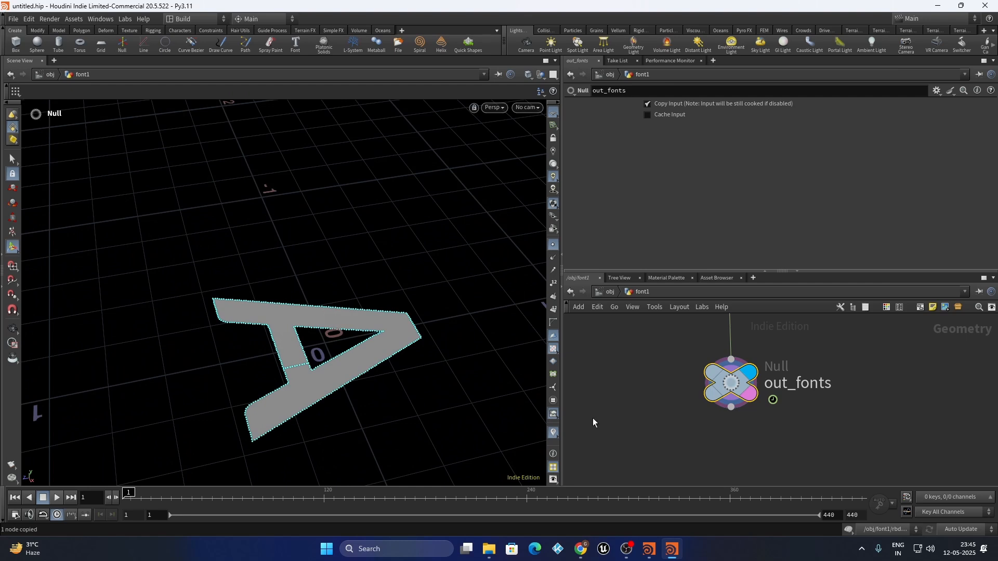
scroll(813, 416, down, 5)
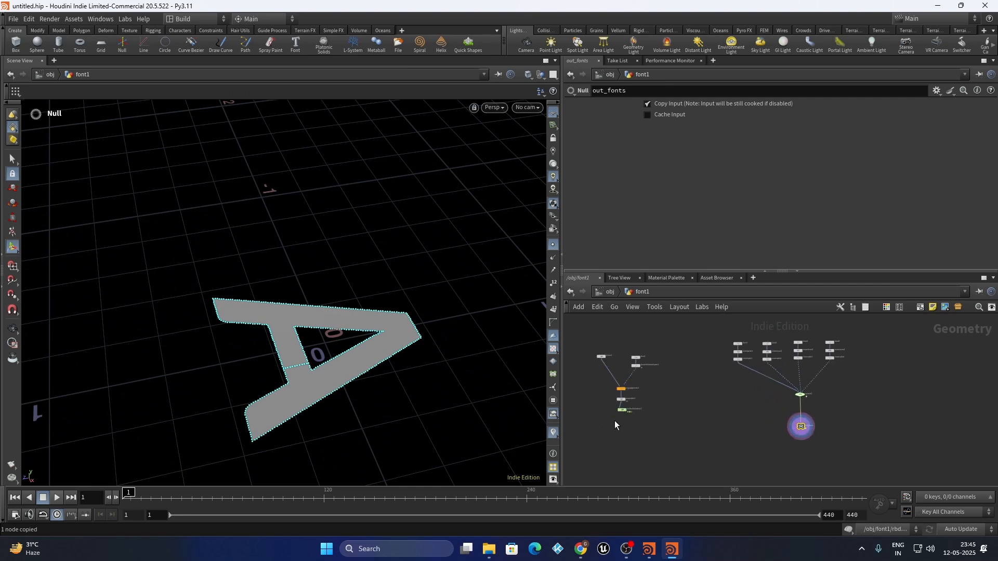
scroll(598, 385, up, 4)
scroll(688, 398, down, 4)
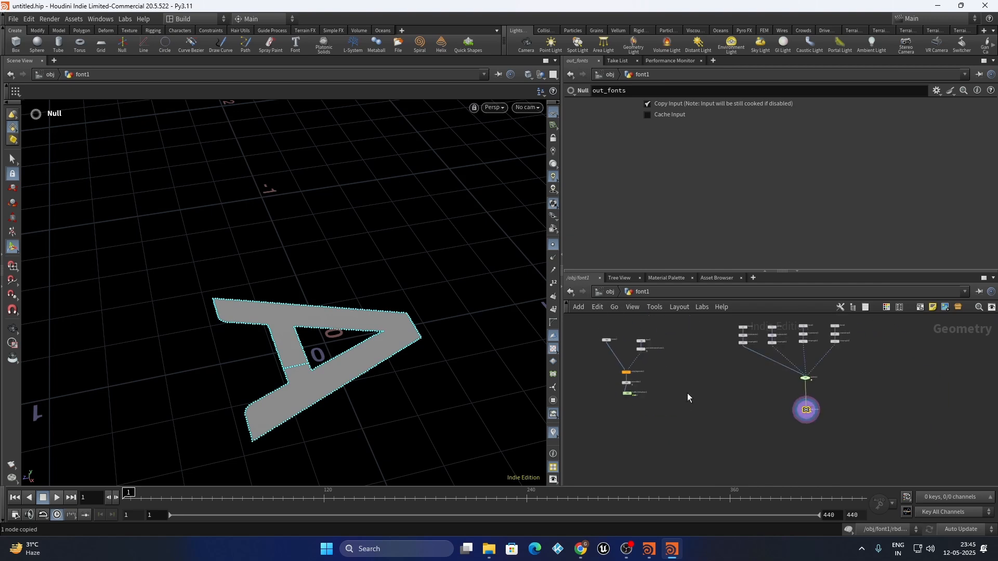
scroll(811, 416, up, 5)
Check out_fonts node info for its point count at the start and at frame 162
middle_click(791, 395)
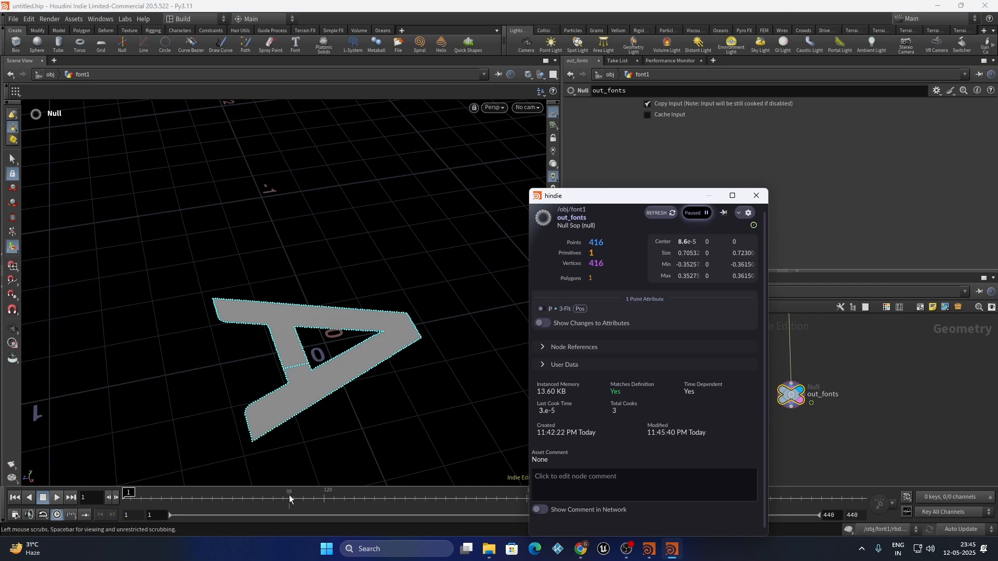
click(396, 504)
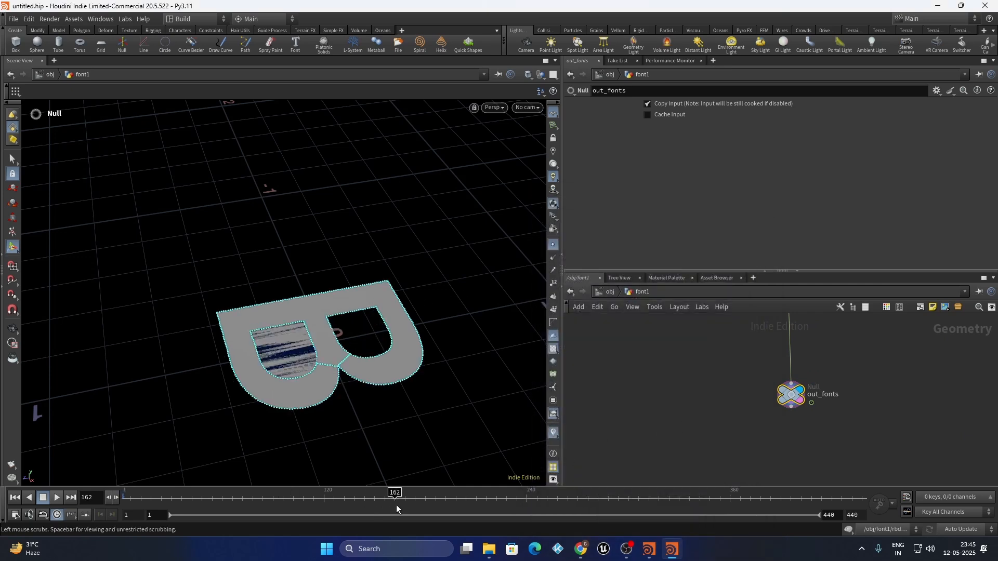
click(764, 397)
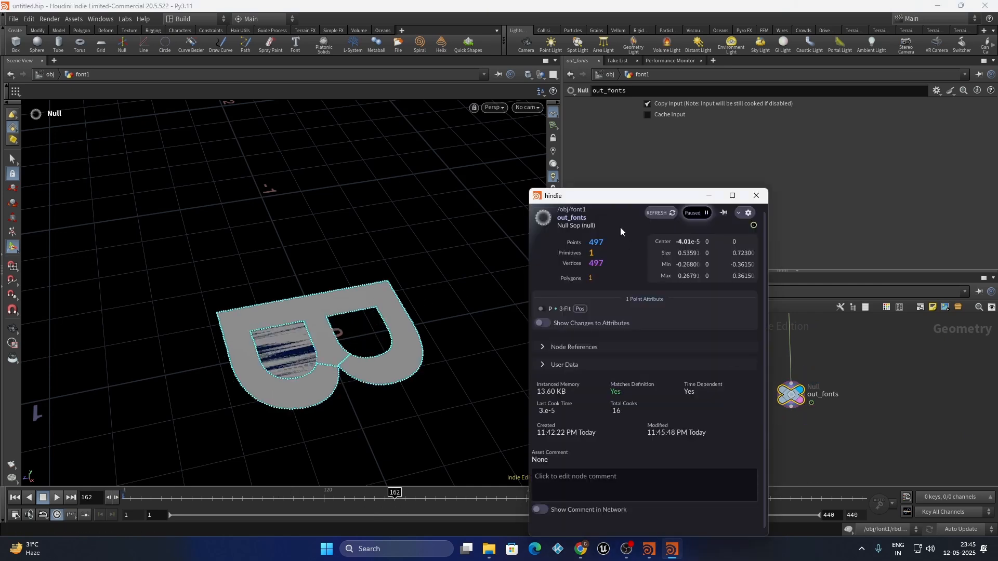
click(757, 196)
Display the rbdbulletsolver1 result again and rewind the simulation to frame 1
key(ctrl+c)
right_drag(870, 411, 811, 398)
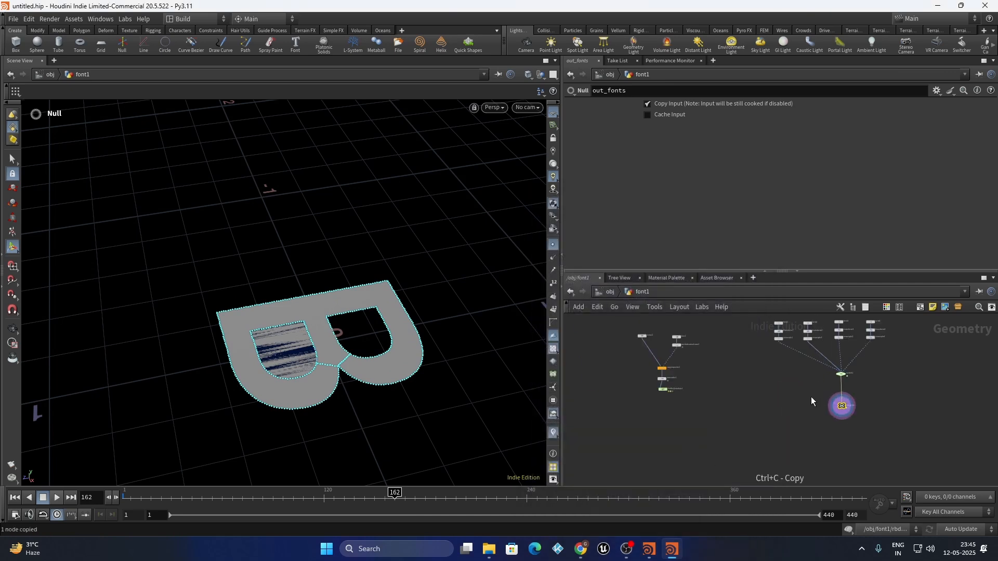
right_drag(738, 391, 724, 387)
right_drag(639, 373, 747, 407)
scroll(754, 396, up, 4)
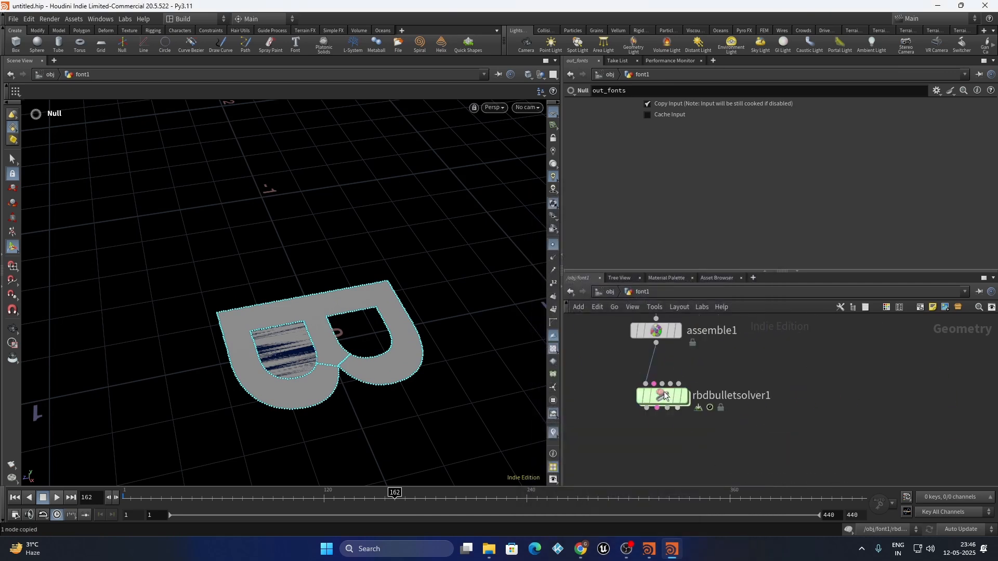
click(682, 397)
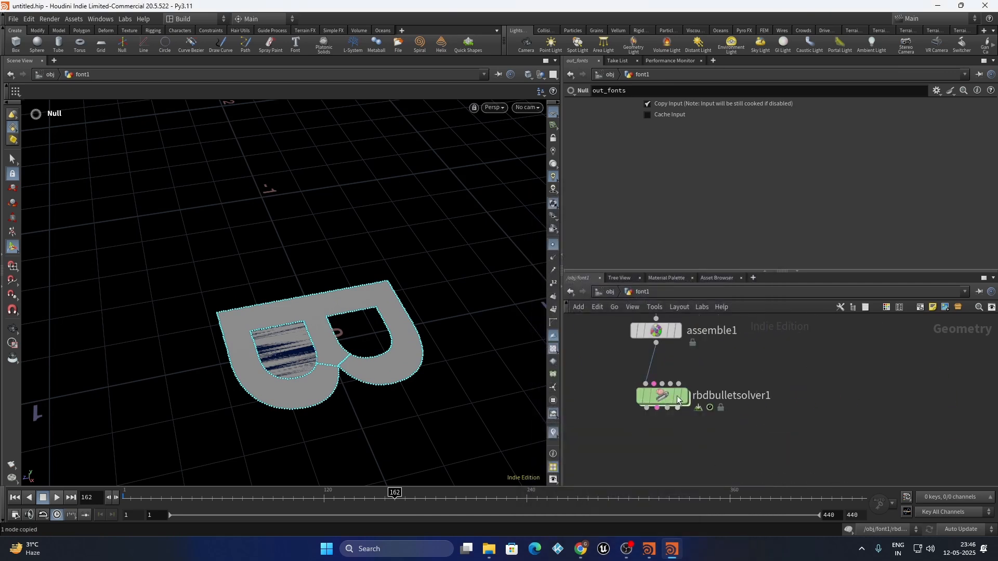
click(18, 500)
scroll(720, 408, down, 2)
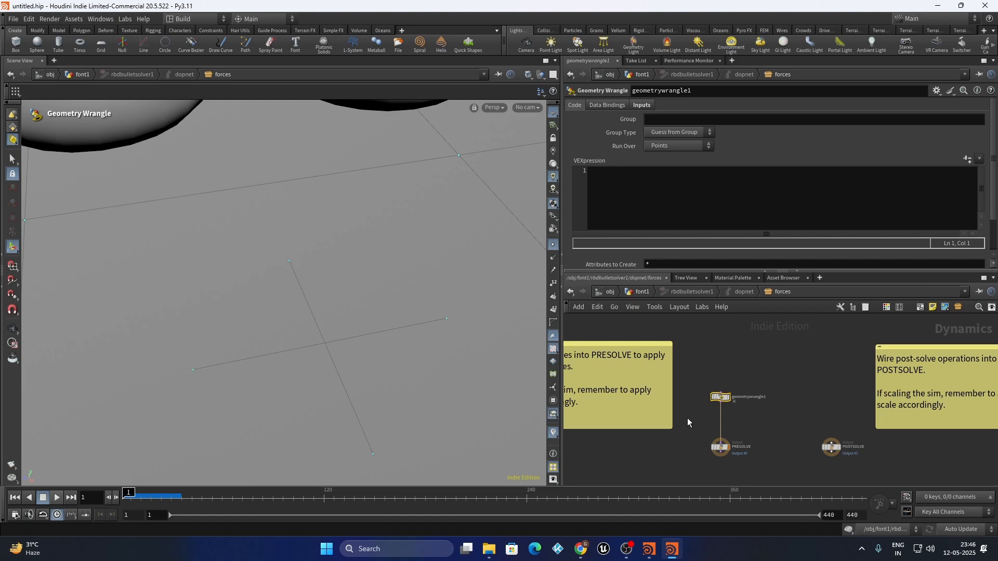
Bring the tori into view and select the force wrangle node
alt+scroll(276, 303, down, 8)
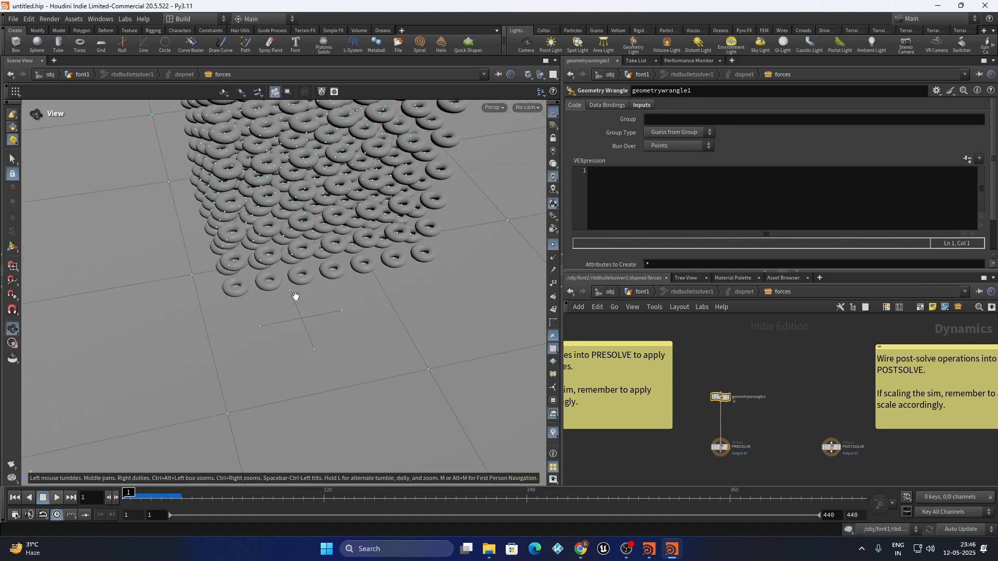
alt+middle_drag(295, 301, 302, 384)
mouse_move(303, 383)
mouse_down()
mouse_move(294, 354)
mouse_move(291, 366)
mouse_up()
alt+scroll(292, 367, up, 1)
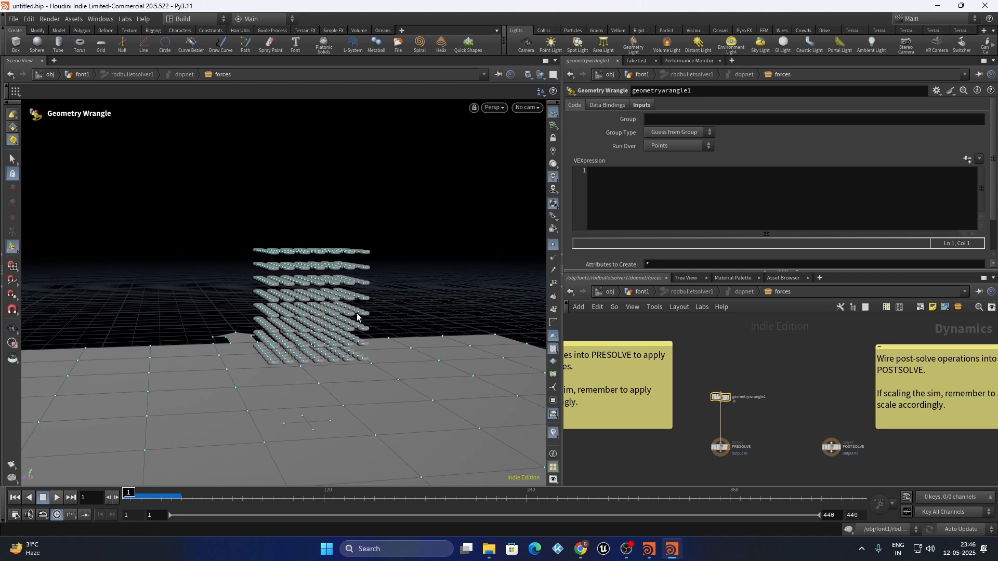
drag(786, 382, 670, 419)
Begin the VEX line declaring the integer attribute i@numfonts =
click(641, 203)
text(i@num)
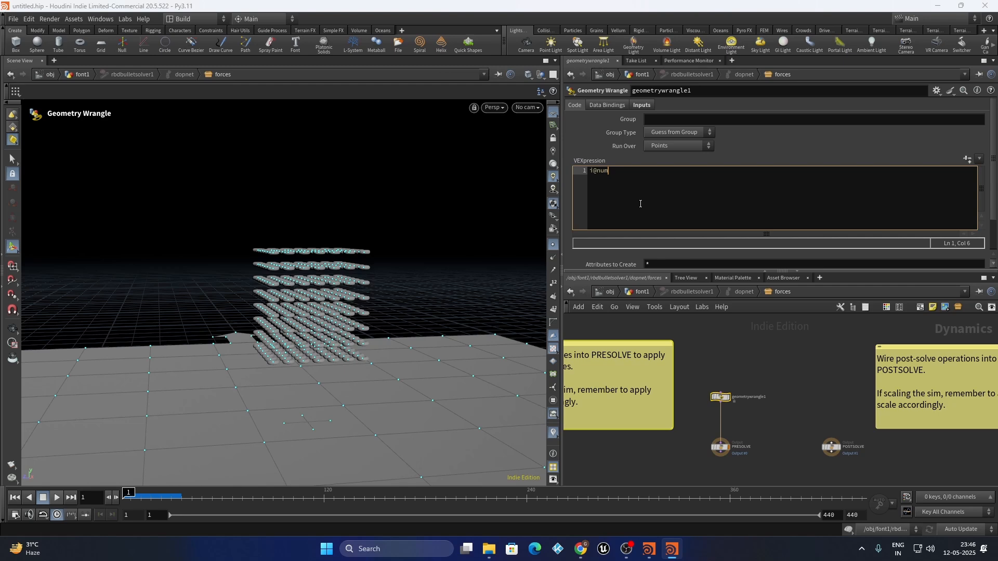
text(pts =)
key(BackSpace)
key(BackSpace)
text(=)
key(BackSpace)
key(BackSpace)
key(BackSpace)
key(BackSpace)
key(BackSpace)
key(BackSpace)
text(fonts)
Finish the line as i@numfonts = npoints(1) and return to the font1 network
click(641, 105)
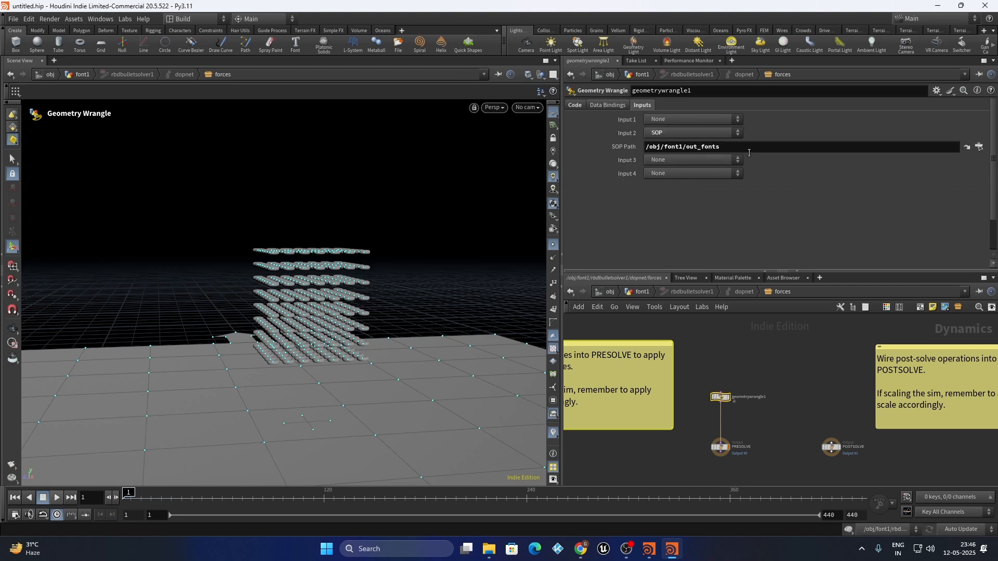
triple_click(749, 152)
click(575, 105)
click(660, 176)
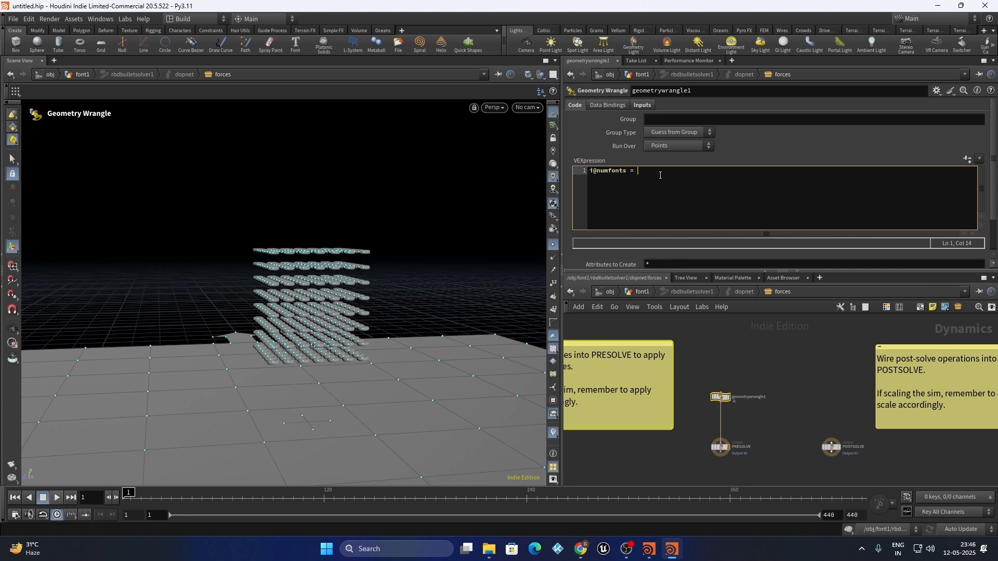
text(npoints()
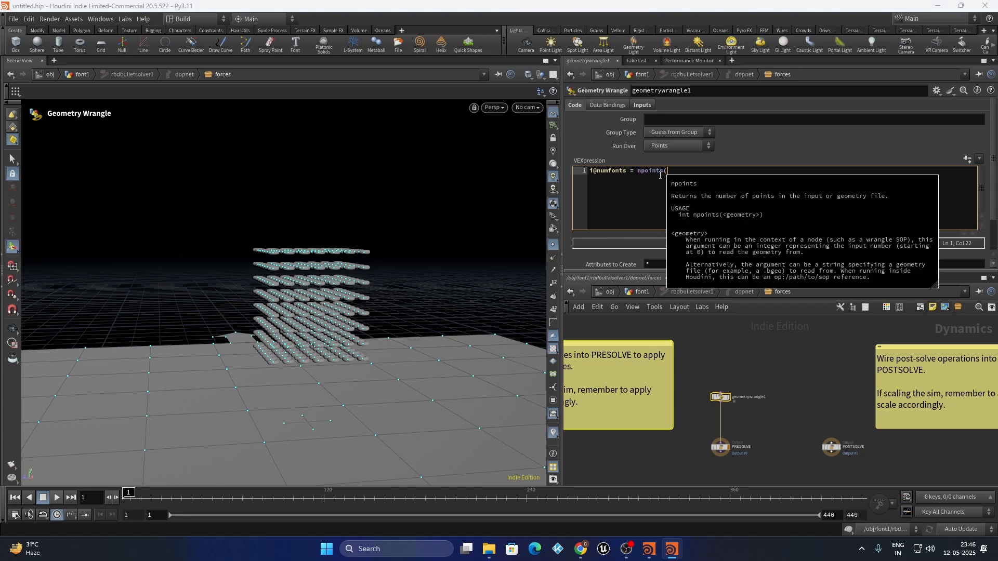
text(1))
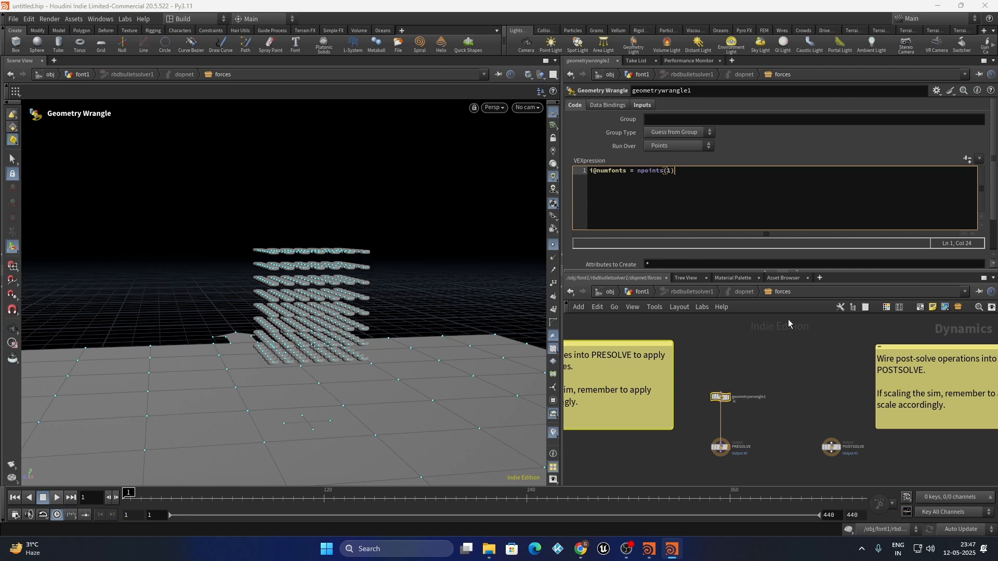
click(733, 348)
click(683, 172)
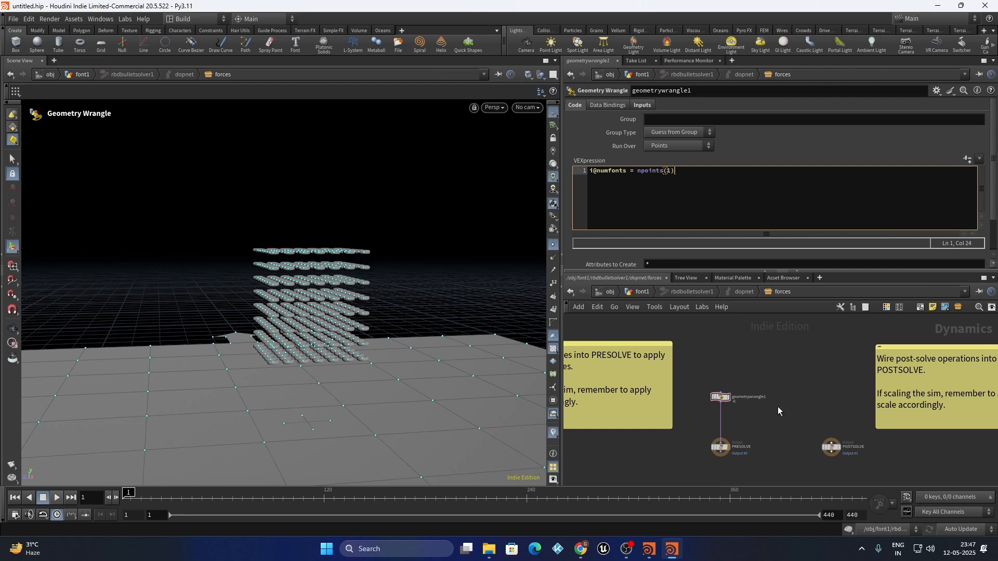
click(642, 291)
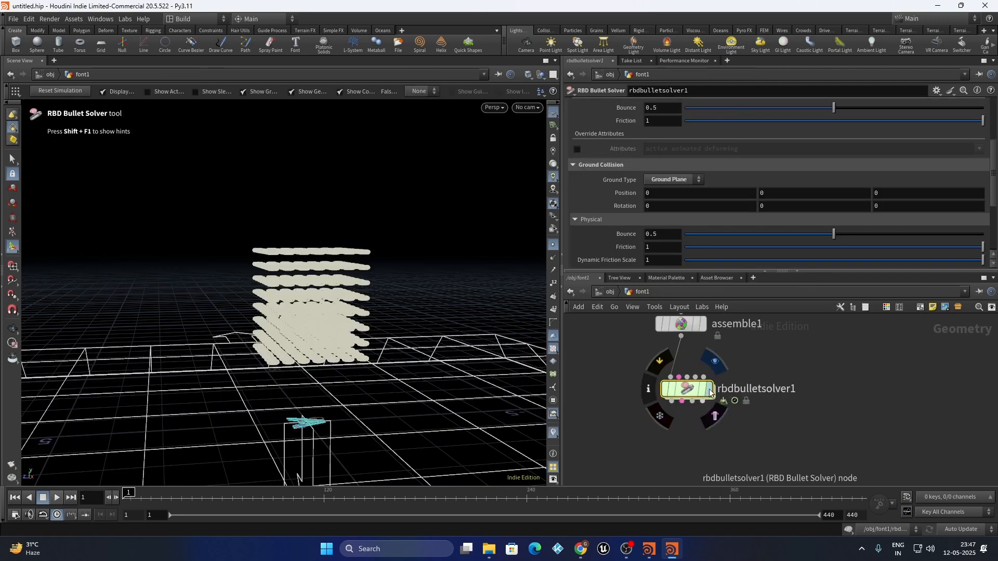
Add a Null node below the bullet solver
key(Tab)
text(n)
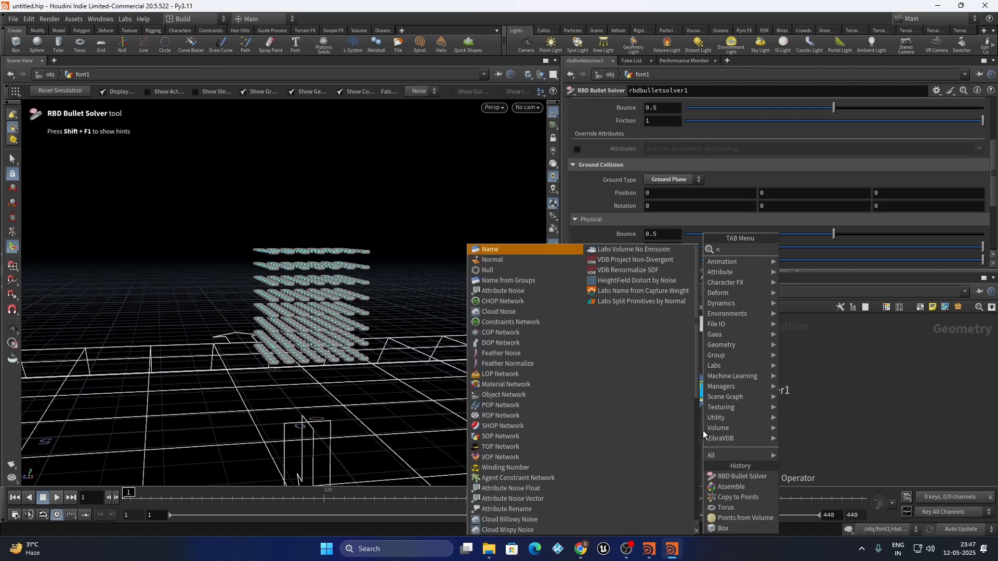
text(ull)
key(Return)
click(681, 448)
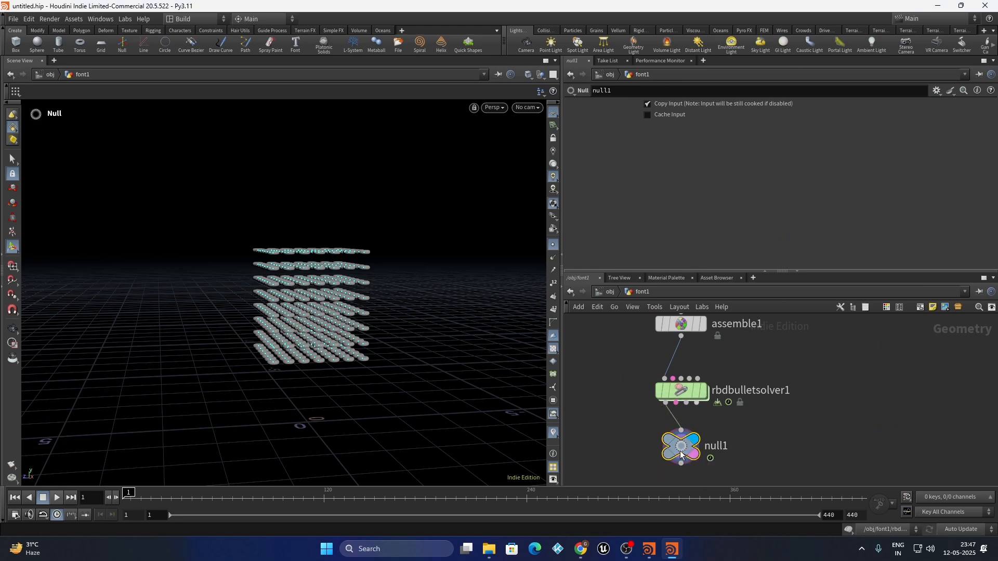
Switch to the Technical desktop and go inside font1
click(192, 20)
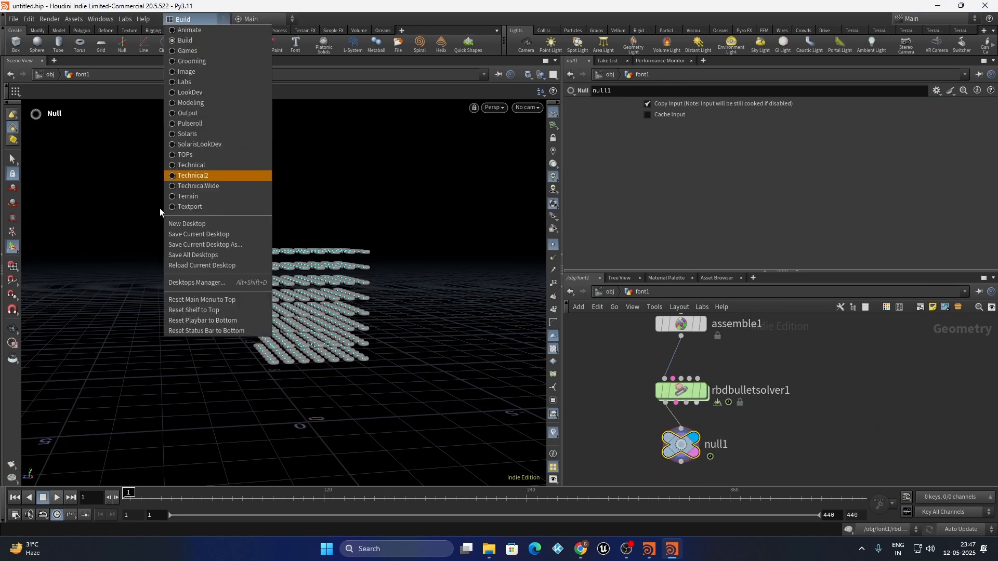
click(201, 165)
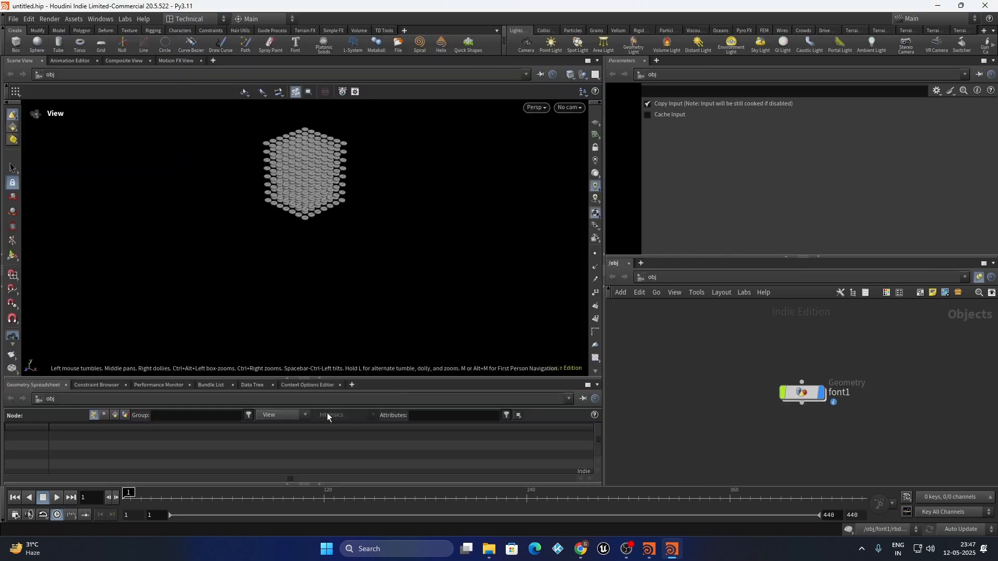
click(802, 393)
double_click(802, 393)
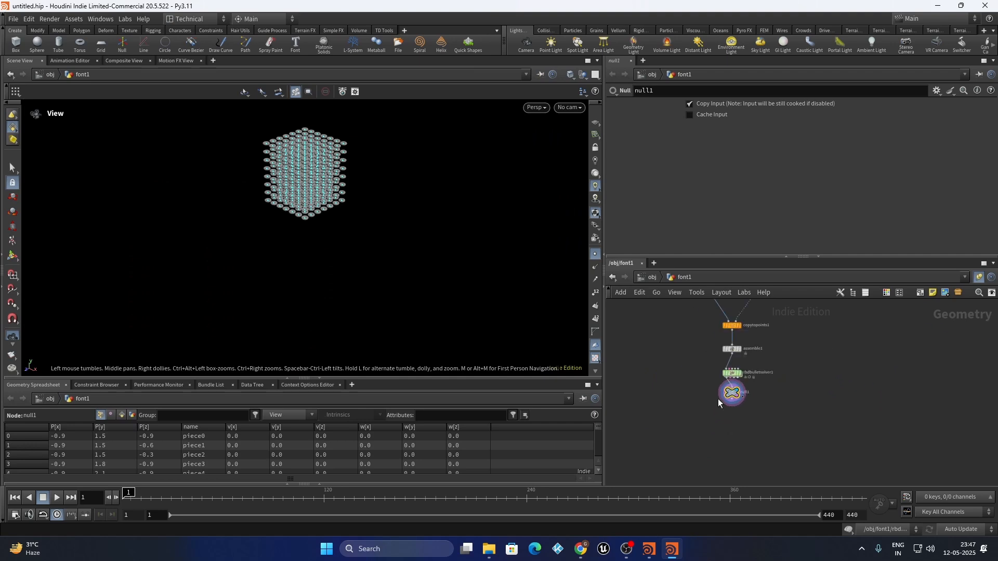
Filter the spreadsheet attributes to num* and select rbdbulletsolver1
scroll(718, 398, up, 5)
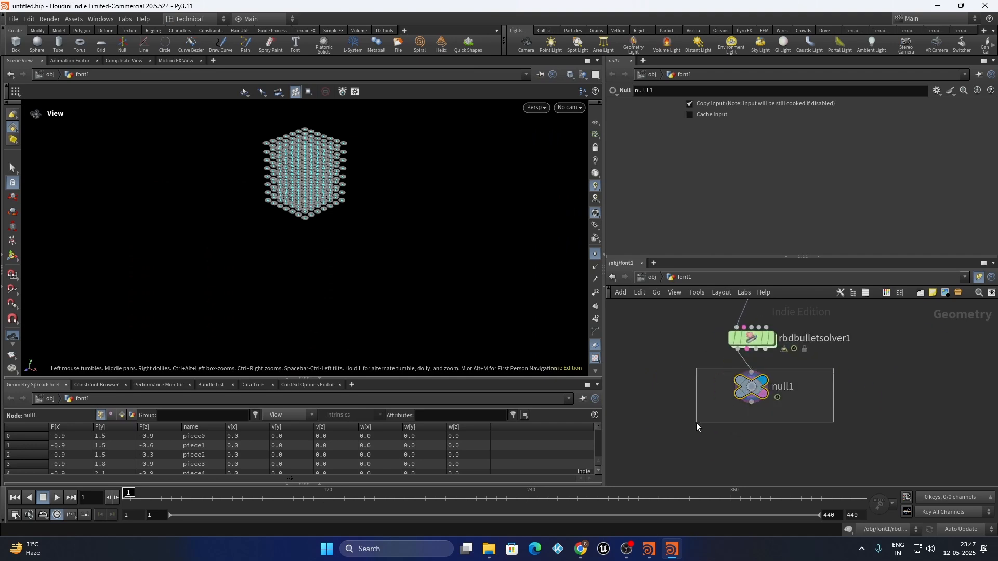
click(467, 412)
text(n)
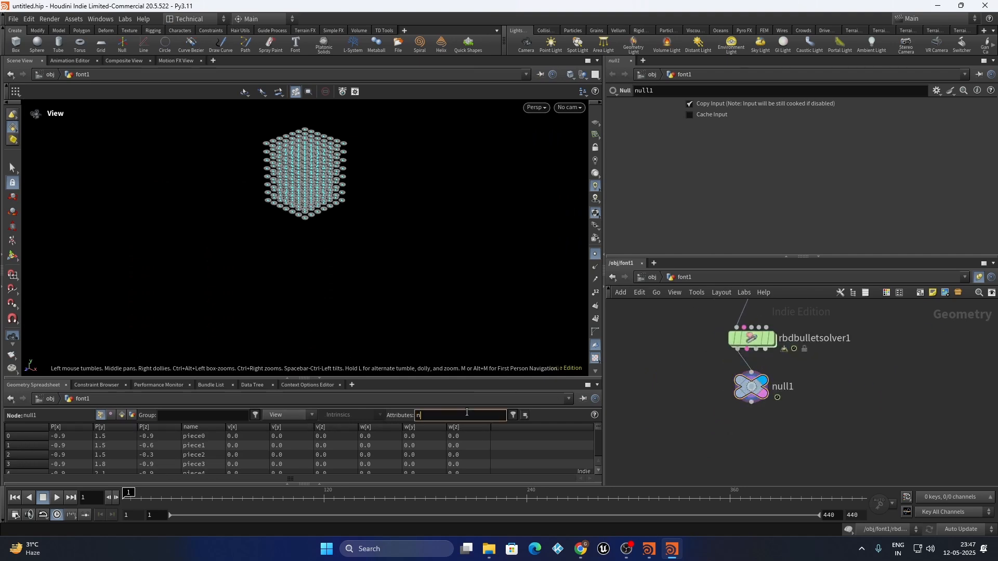
text(um*)
key(Return)
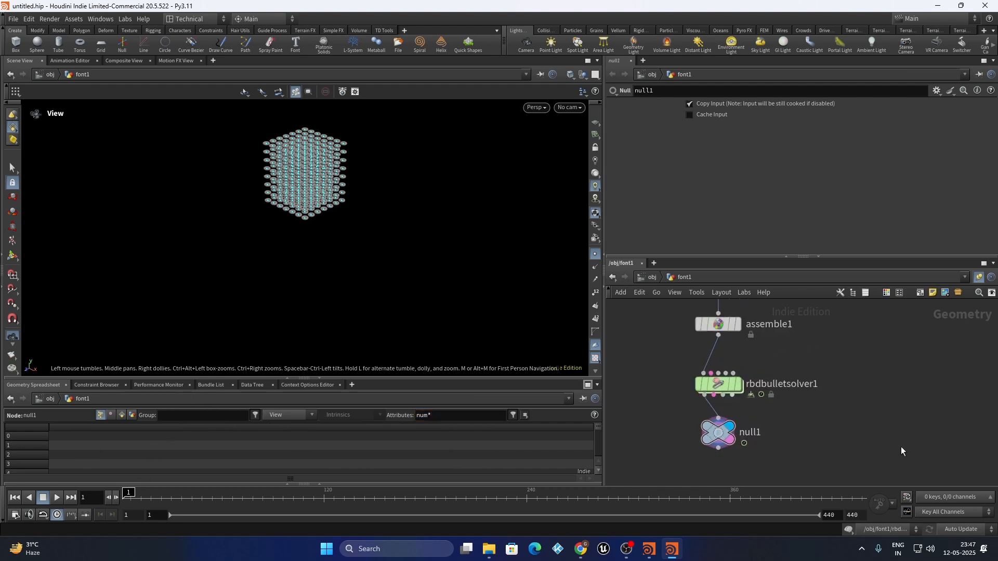
click(719, 385)
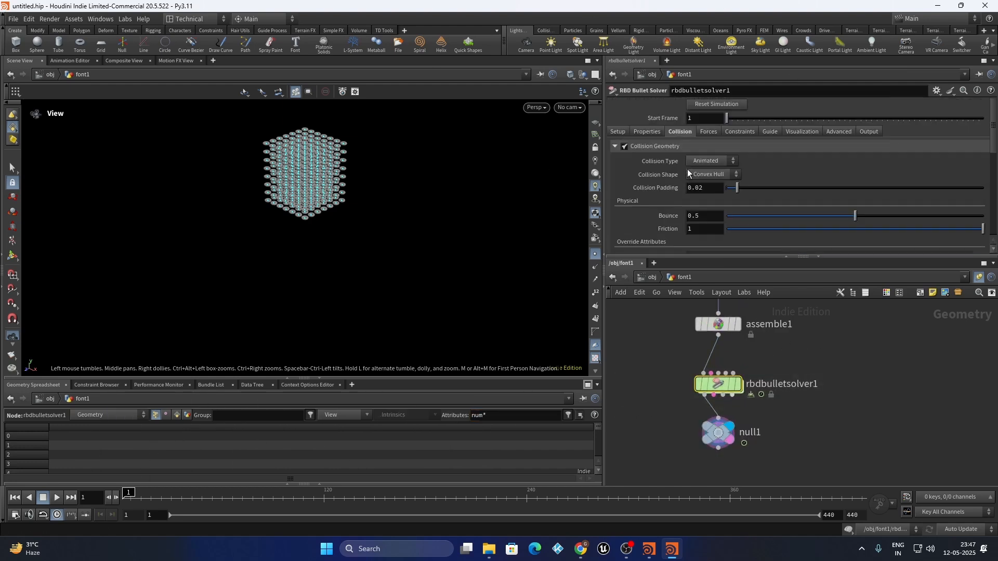
Add numfonts, copied from the wrangle code, to the solver's Output Attribute Transfer list
click(876, 130)
click(718, 162)
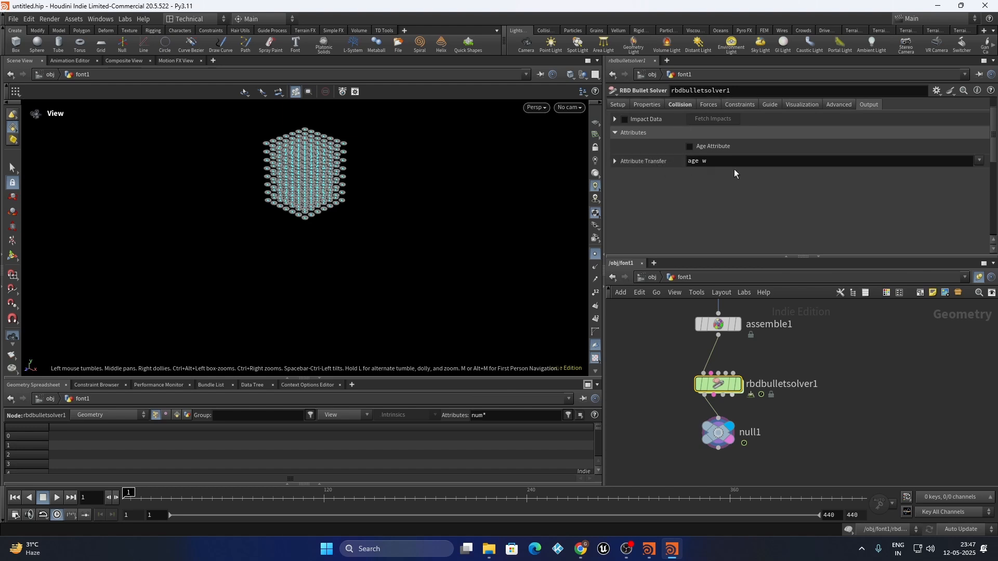
click(980, 161)
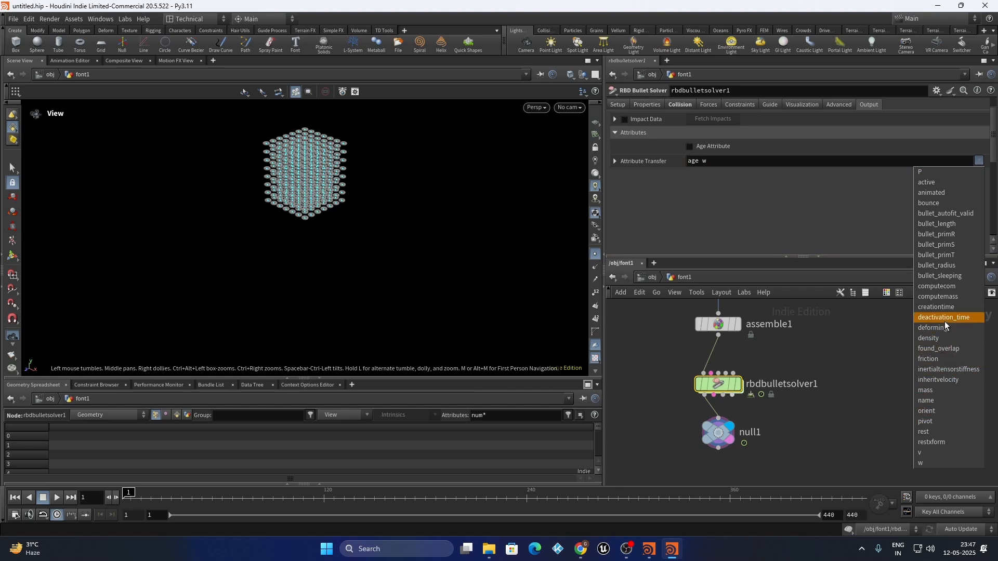
click(789, 239)
double_click(716, 385)
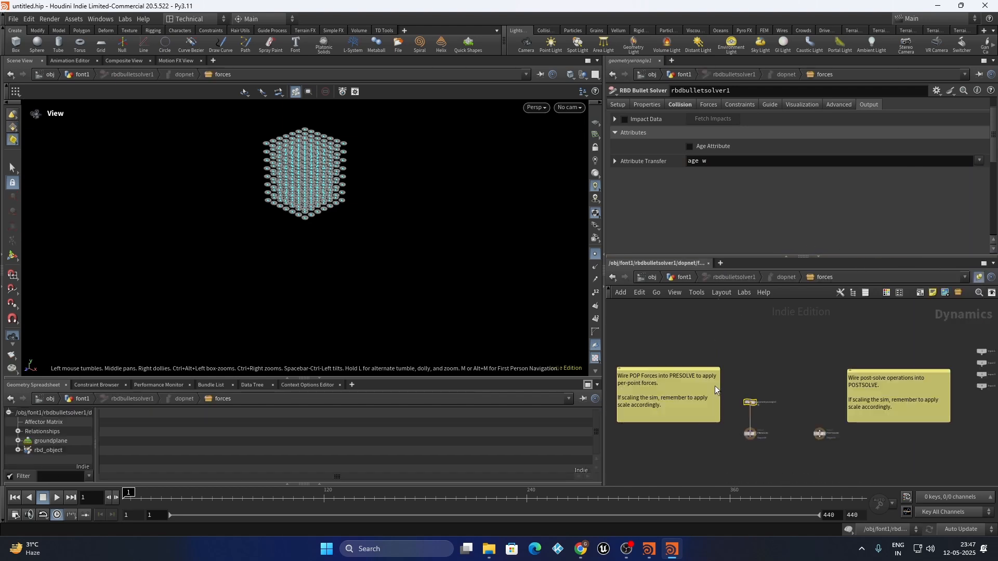
scroll(791, 392, up, 3)
double_click(638, 171)
key(ctrl+c)
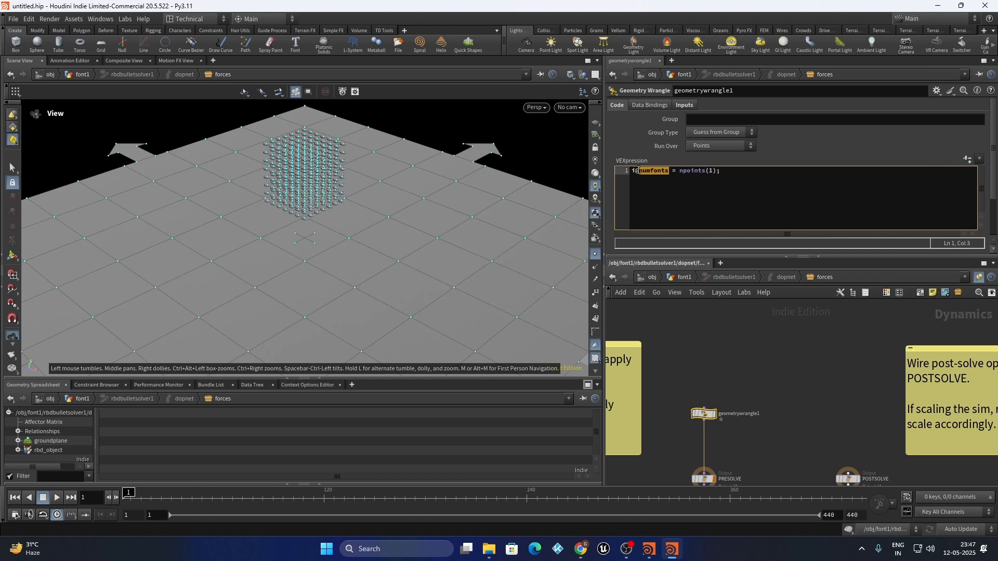
key(u)
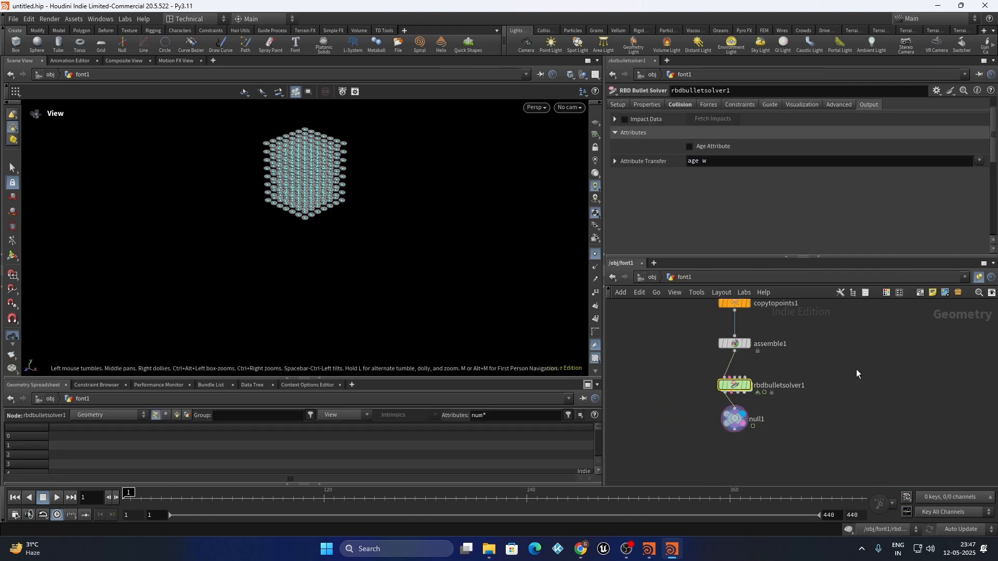
click(727, 161)
key(ctrl+v)
click(855, 402)
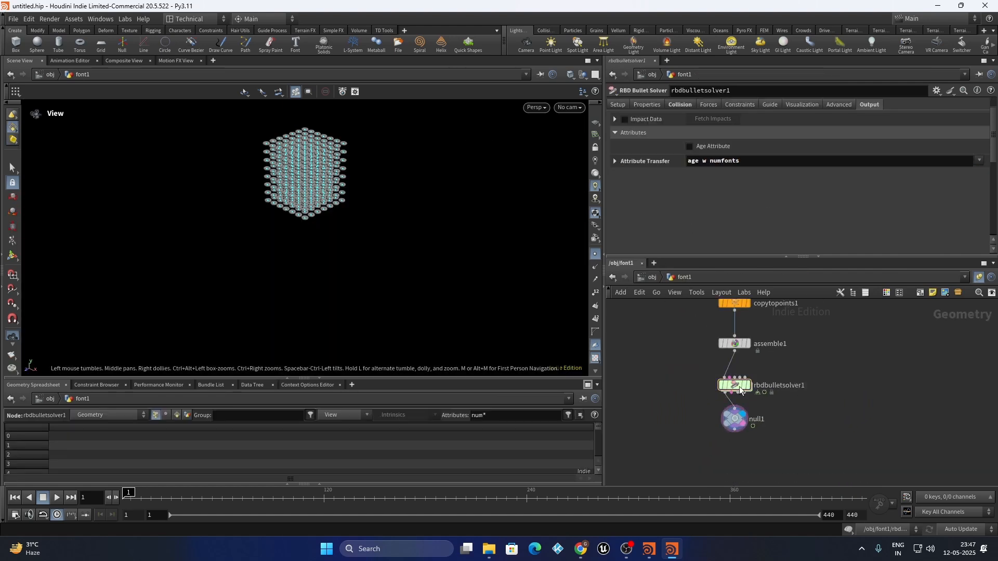
Select null1, go to frame 13, and sort the spreadsheet by numfonts
drag(805, 404, 695, 458)
click(143, 496)
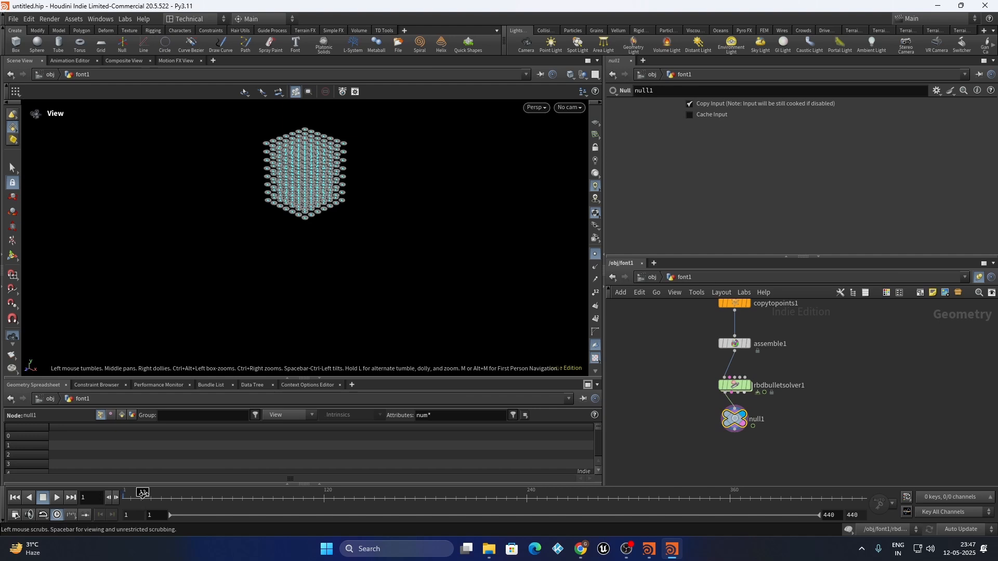
scroll(785, 390, down, 3)
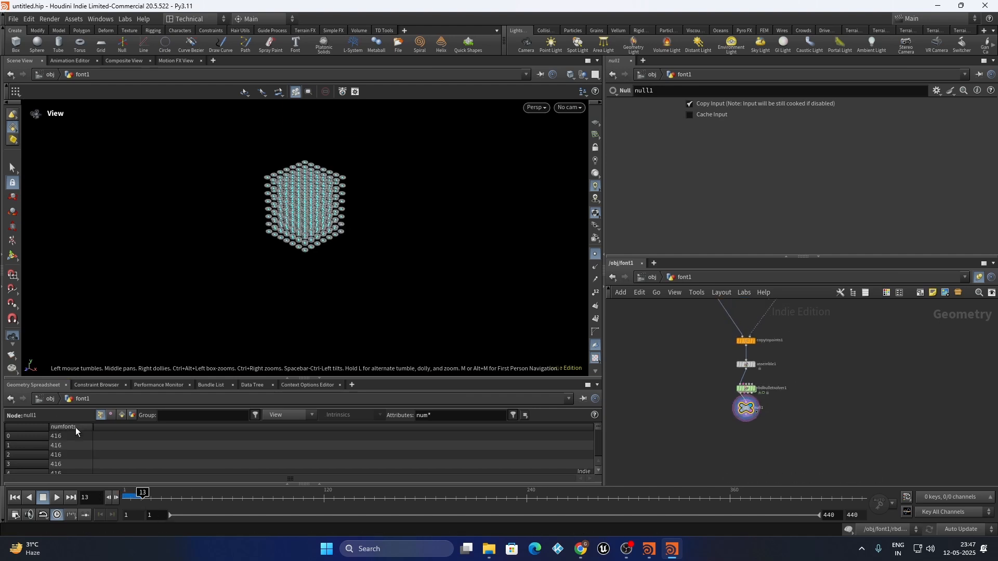
click(75, 429)
scroll(737, 429, down, 4)
Template out_fonts and confirm via node info that letter A has 416 points
middle_drag(753, 433, 682, 423)
scroll(682, 422, up, 3)
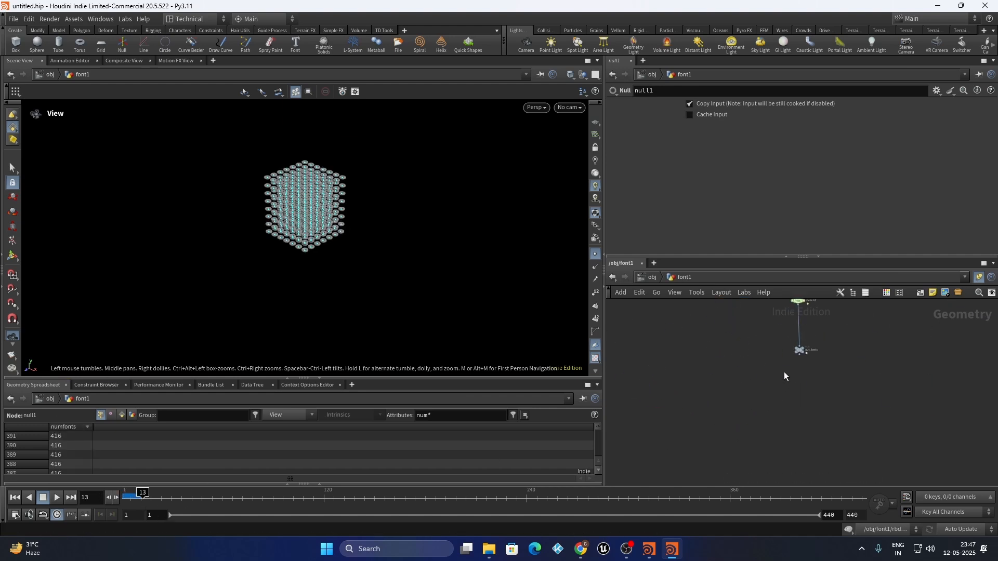
scroll(817, 341, up, 5)
scroll(811, 341, up, 2)
click(783, 358)
click(784, 382)
click(768, 372)
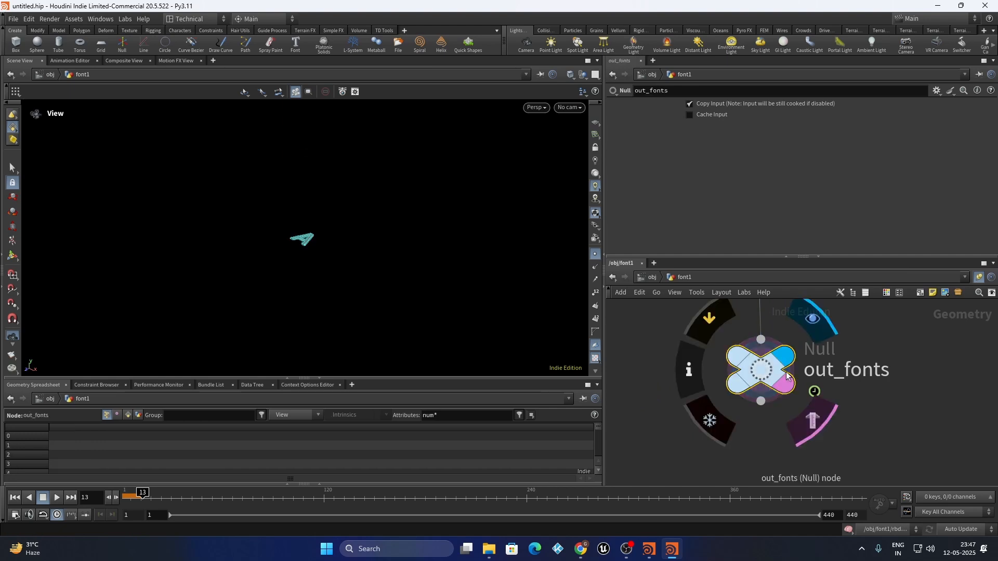
scroll(790, 381, down, 4)
scroll(771, 380, up, 3)
click(718, 371)
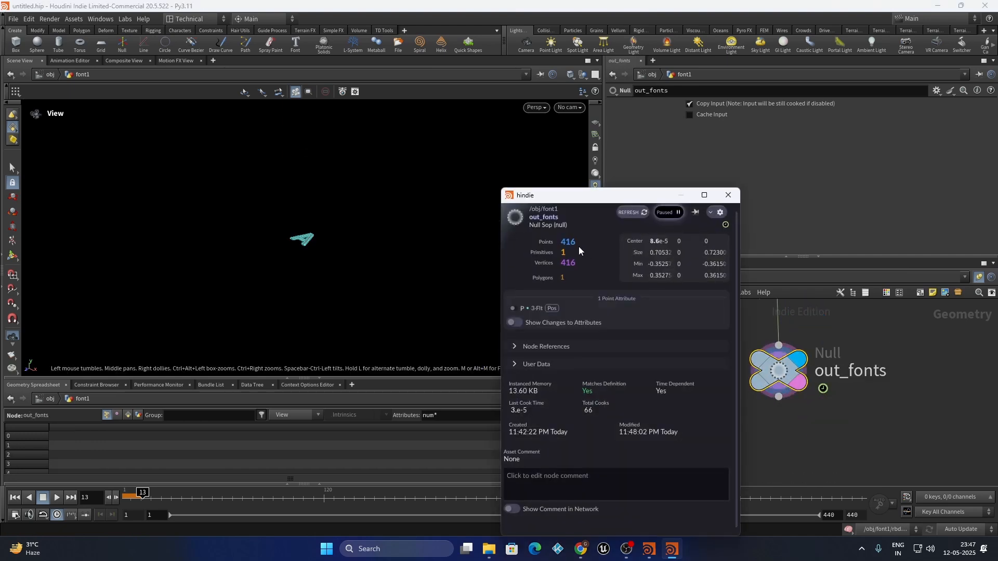
click(727, 196)
scroll(849, 420, down, 4)
scroll(758, 389, up, 5)
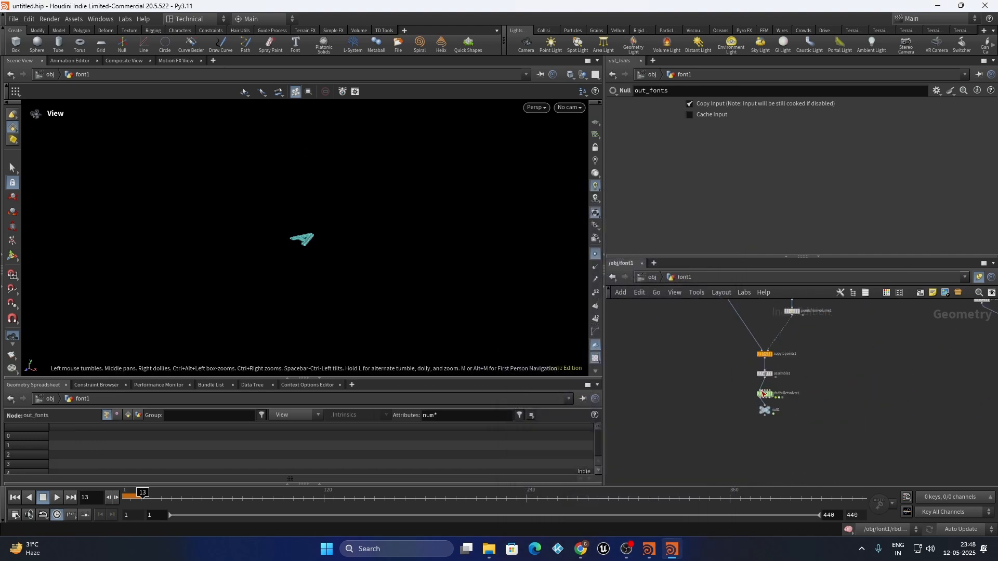
click(740, 388)
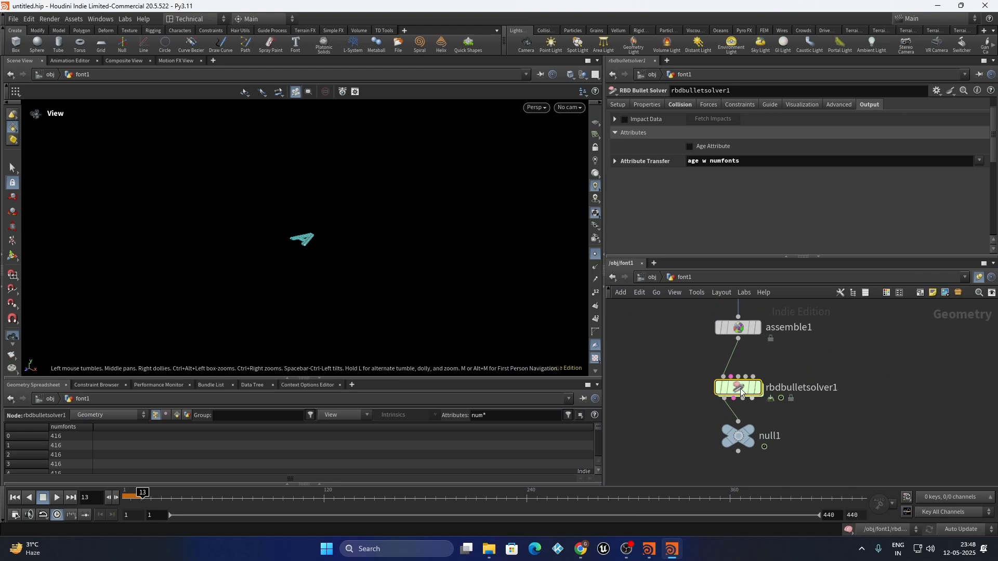
Change the numfonts expression to npoints(1)-1
double_click(740, 389)
click(714, 171)
text())
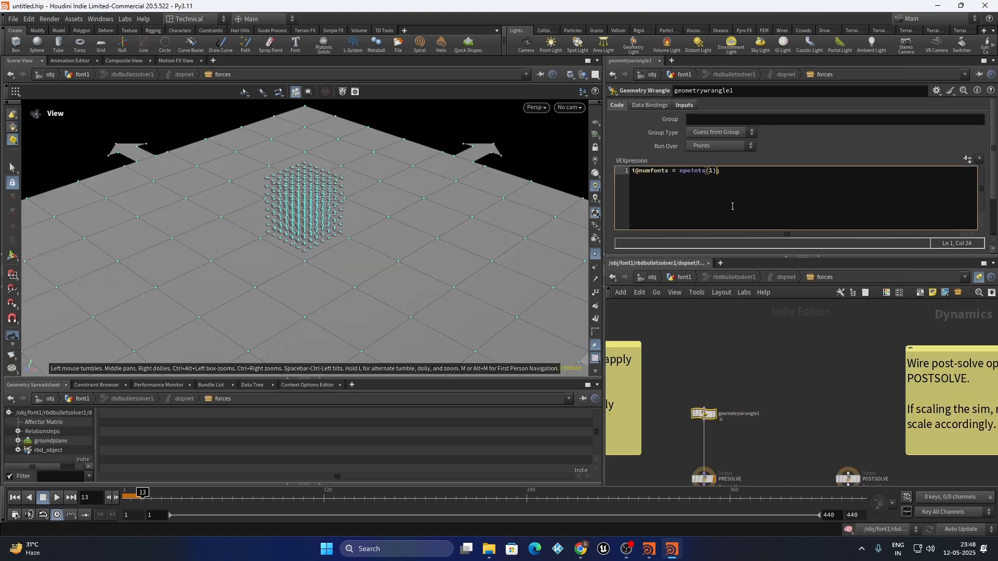
text(-1)
scroll(788, 336, down, 2)
drag(793, 382, 703, 411)
drag(703, 411, 781, 386)
drag(781, 386, 725, 412)
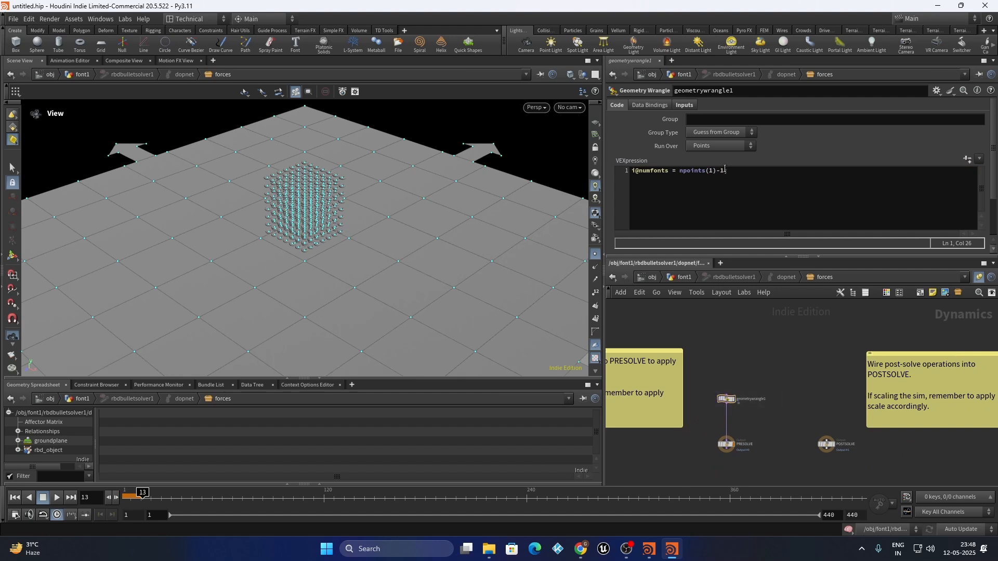
click(679, 170)
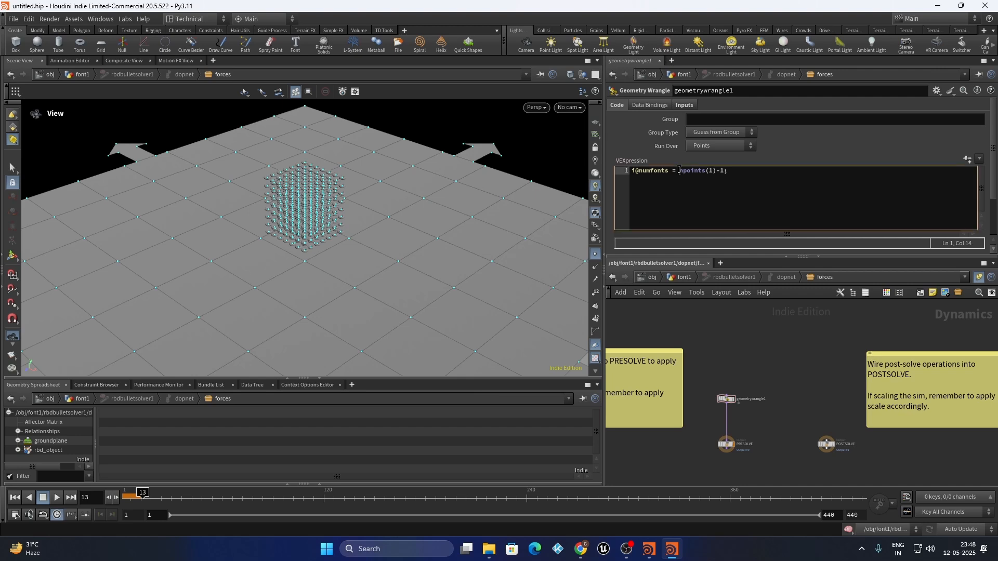
text(()
click(728, 170)
text()*rand(@ptnum)
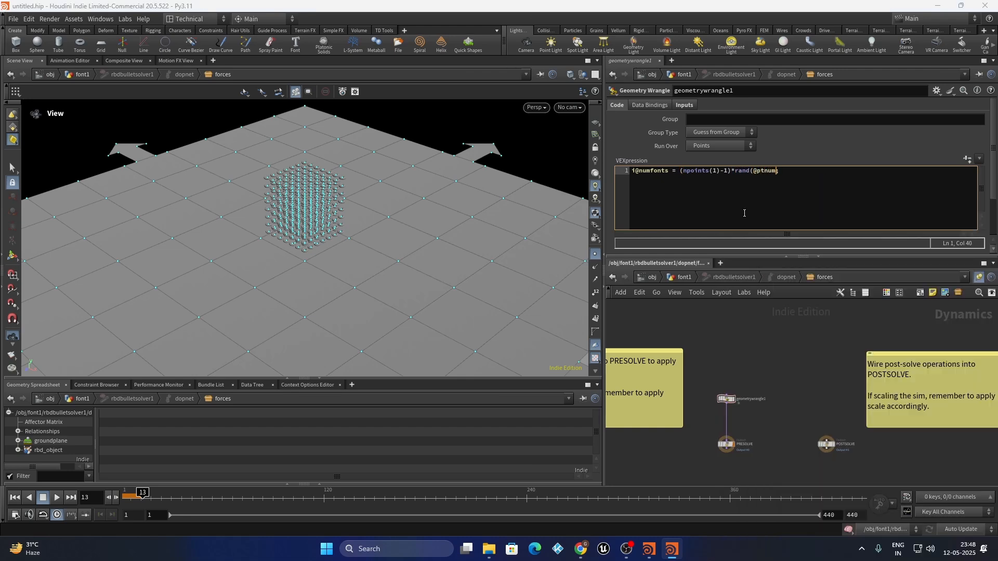
text(+1234);)
key(BackSpace)
drag(805, 171, 735, 171)
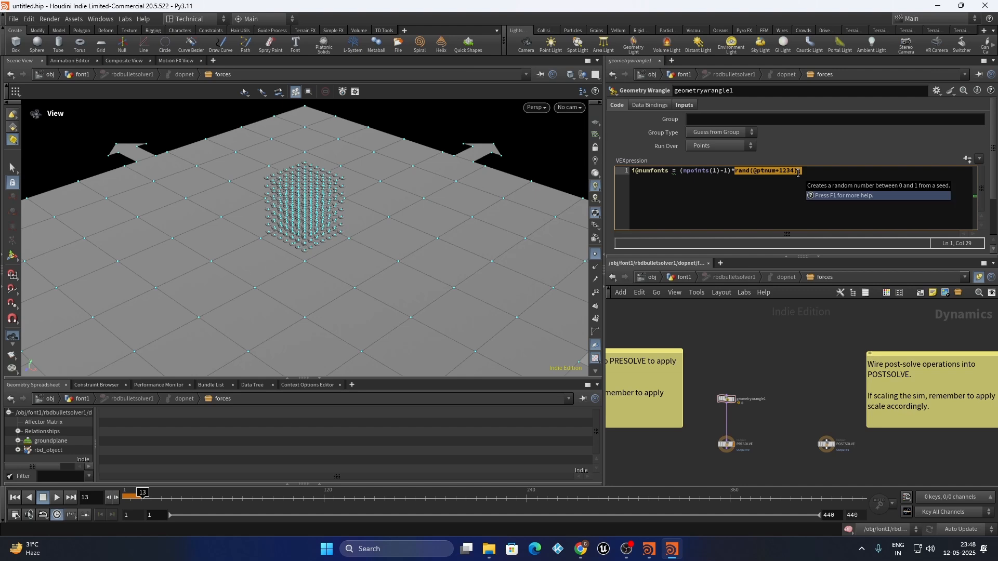
drag(732, 172, 680, 172)
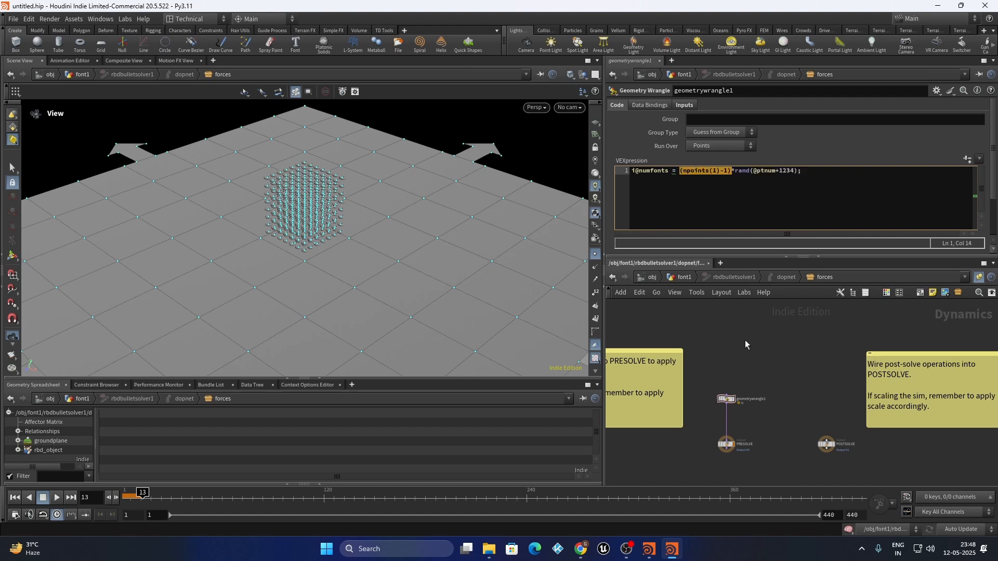
Display null1 and enlarge the spreadsheet to see random numfonts values like 322, 115, 335
click(684, 278)
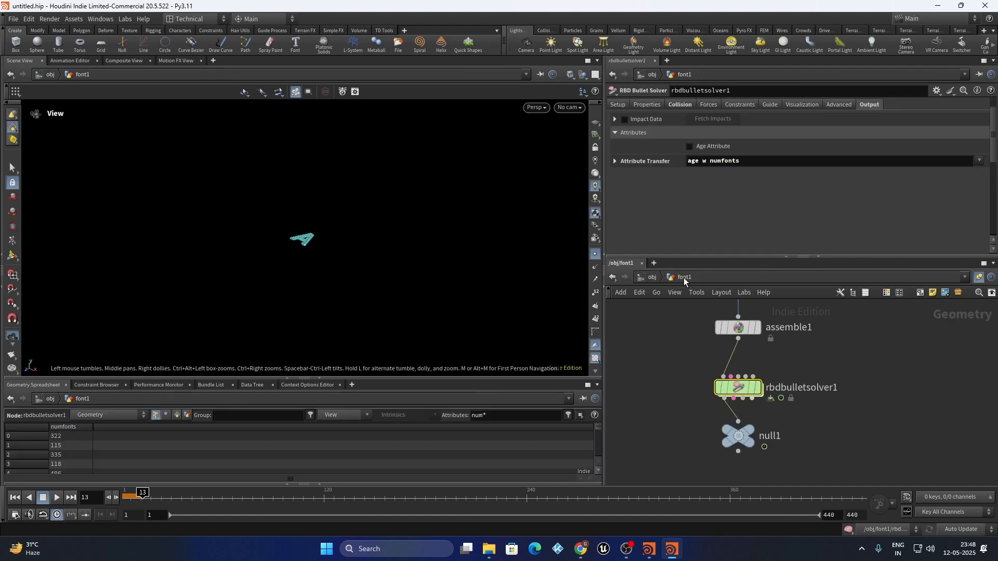
drag(847, 420, 699, 457)
scroll(751, 437, up, 1)
click(750, 431)
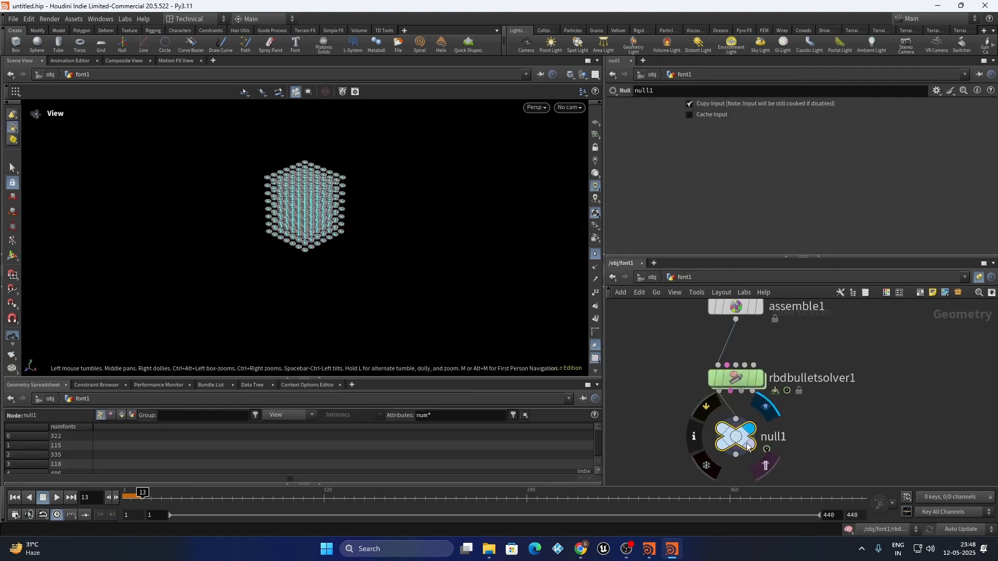
drag(749, 436, 755, 435)
drag(804, 410, 673, 458)
click(71, 434)
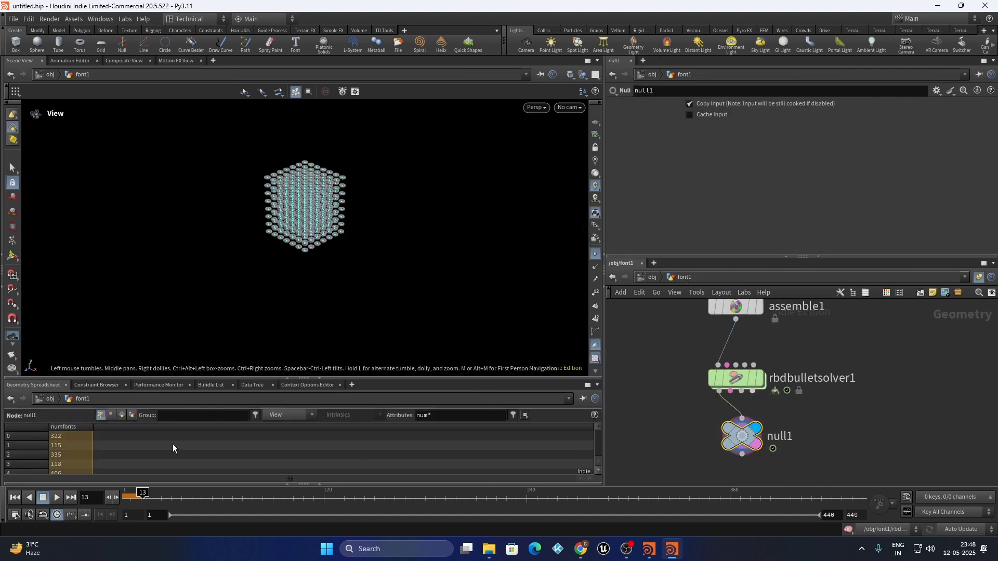
drag(319, 380, 320, 218)
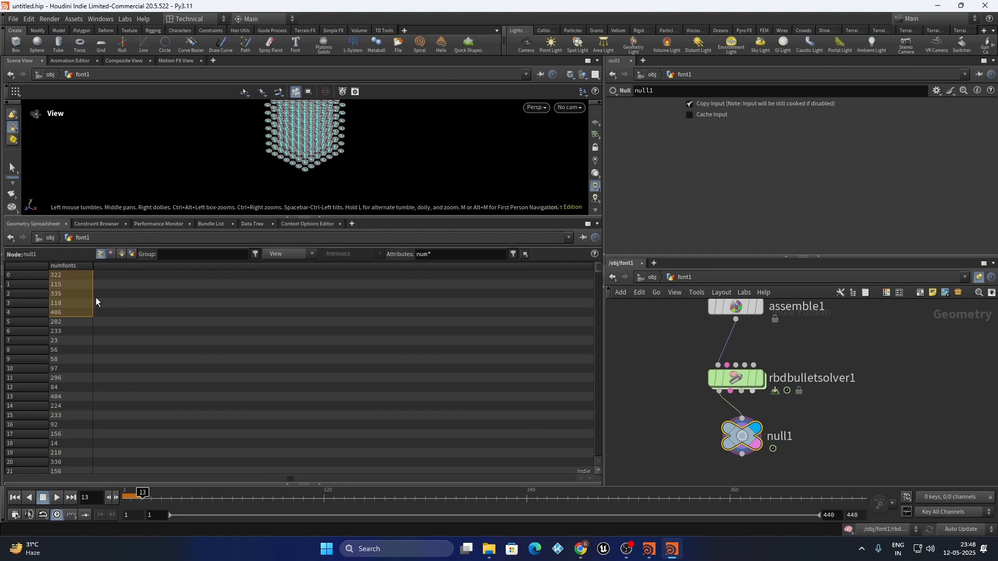
mouse_move(323, 160)
mouse_down()
mouse_move(313, 172)
mouse_move(319, 139)
mouse_move(312, 163)
mouse_move(316, 151)
mouse_up()
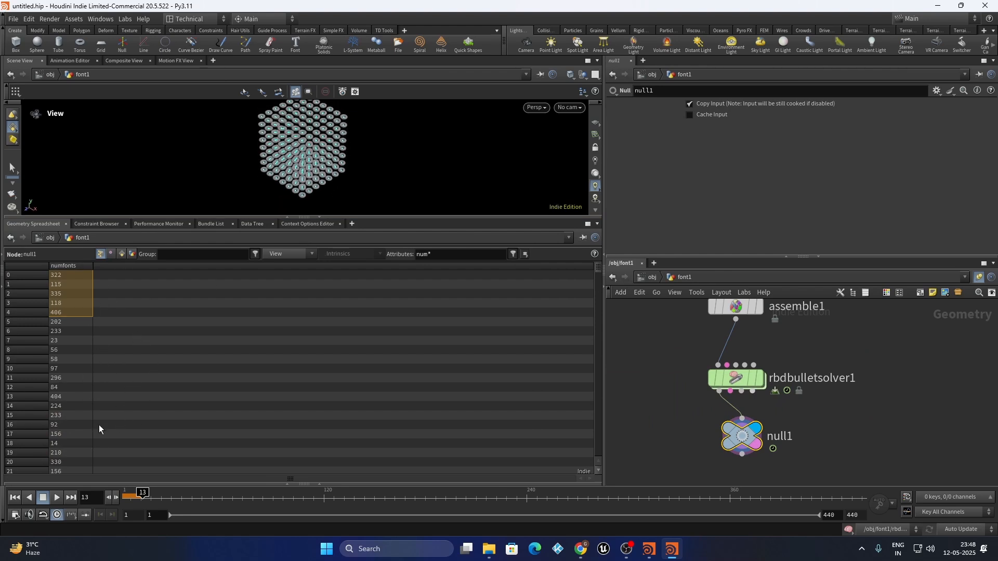
scroll(737, 375, up, 1)
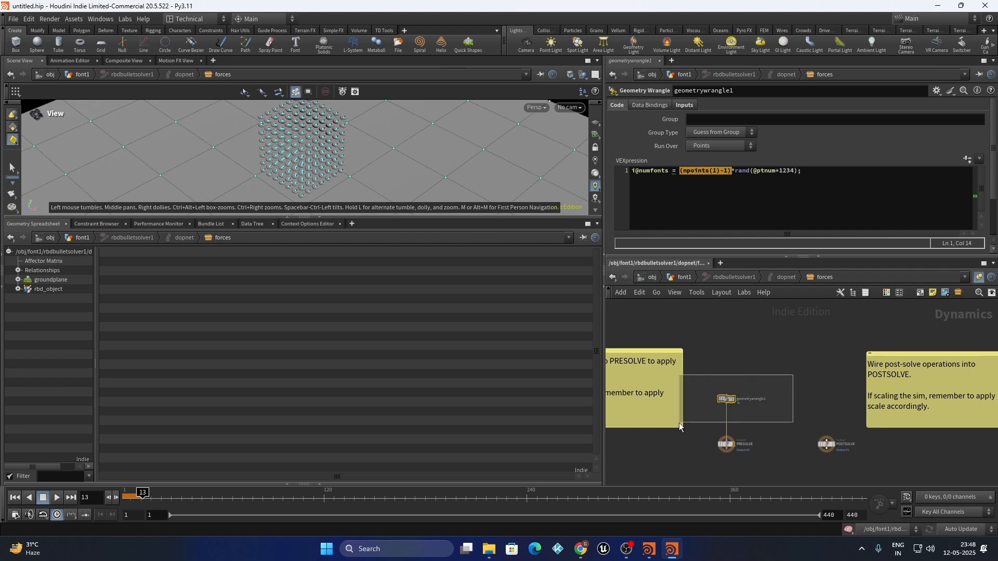
Add blank lines and wrap the random index expression in floor()
click(811, 178)
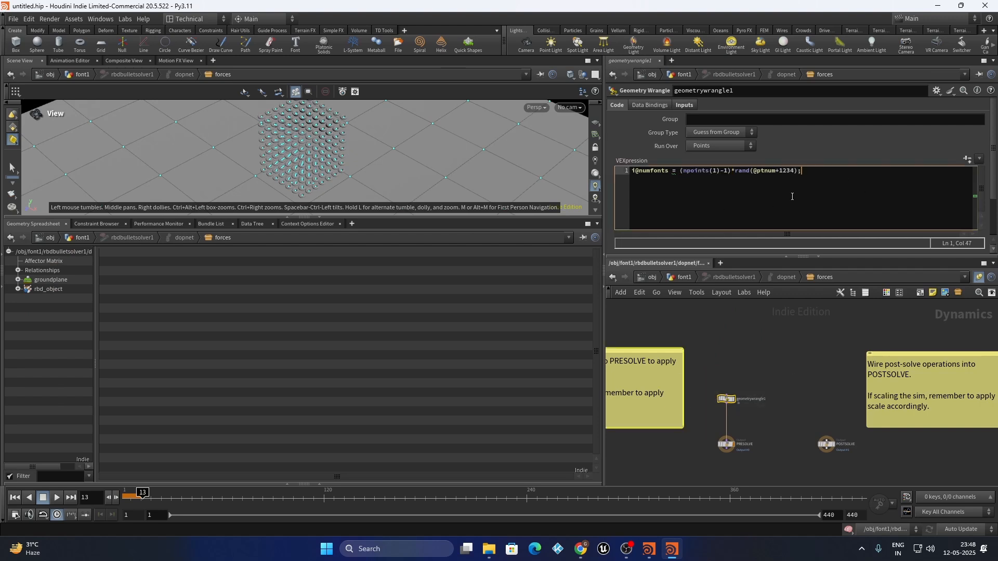
key(Return)
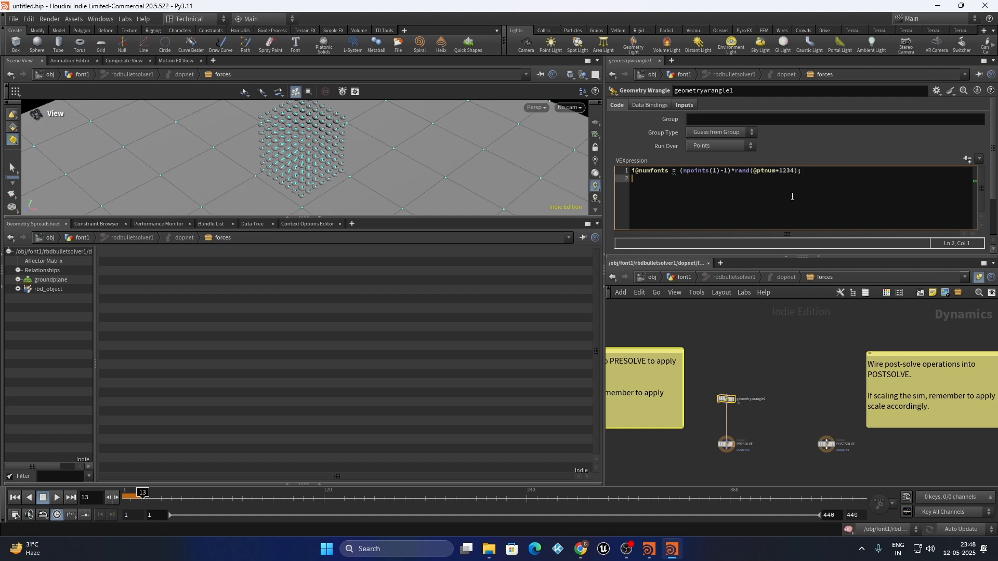
key(Return)
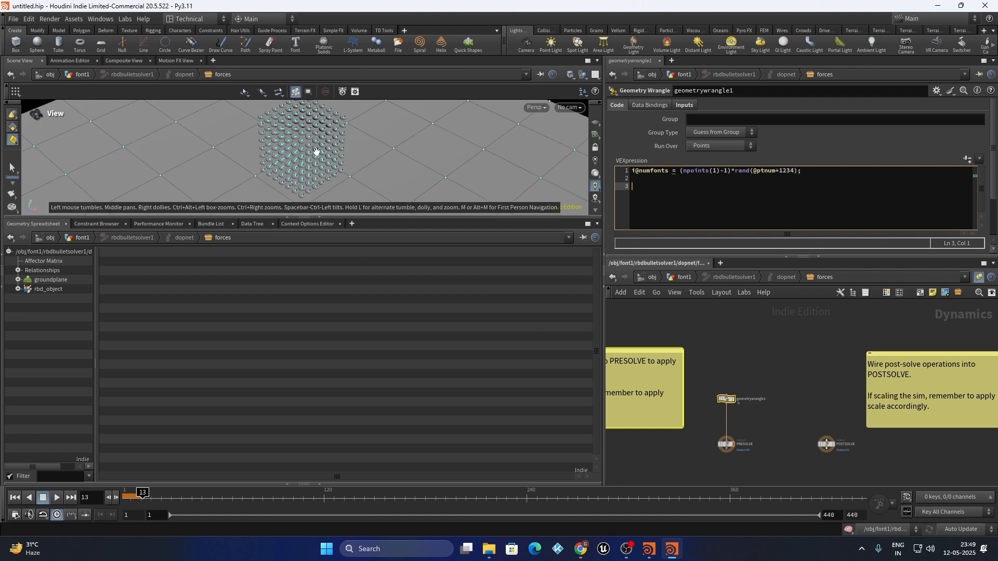
drag(804, 171, 682, 168)
click(682, 169)
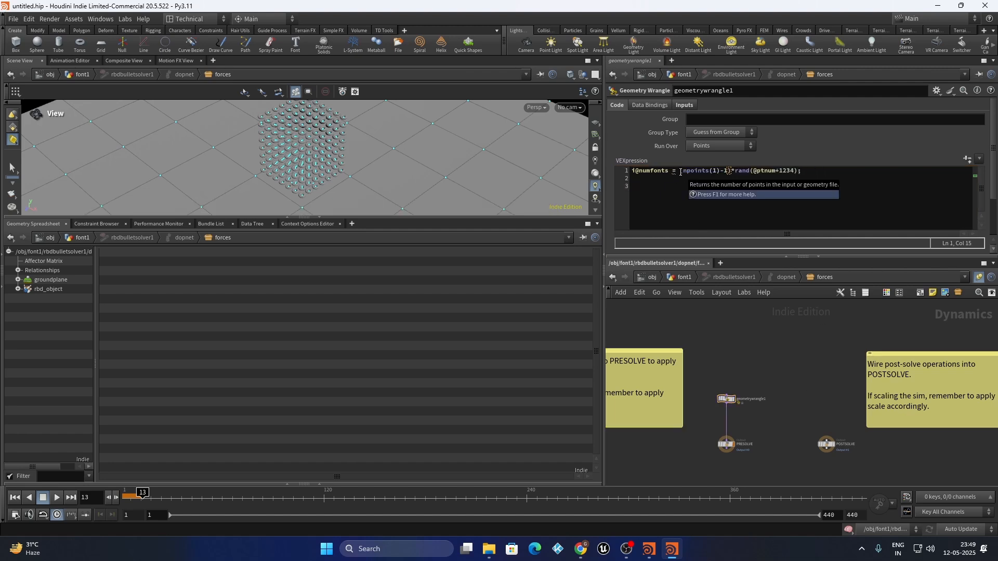
drag(680, 172, 811, 173)
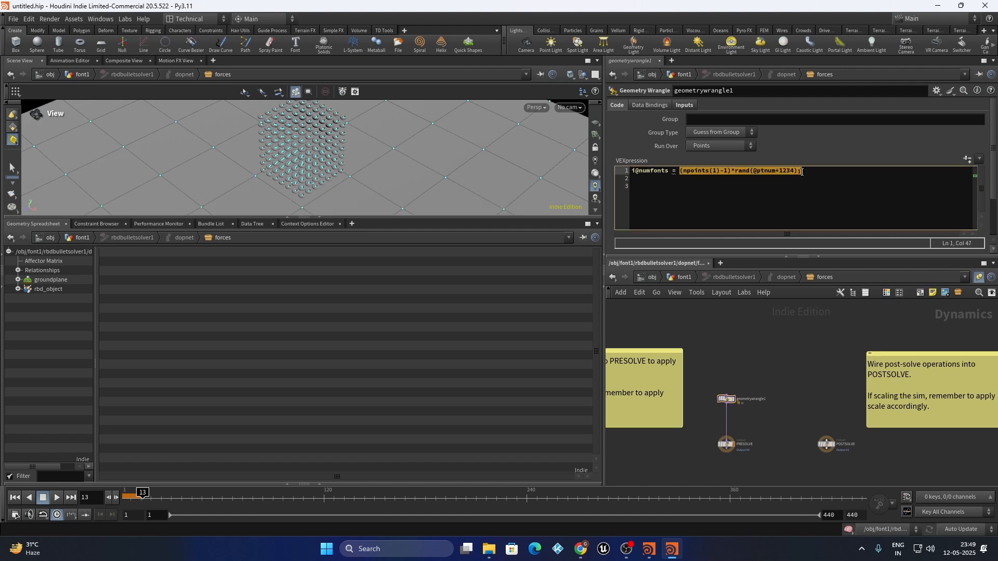
click(676, 171)
text(floor()
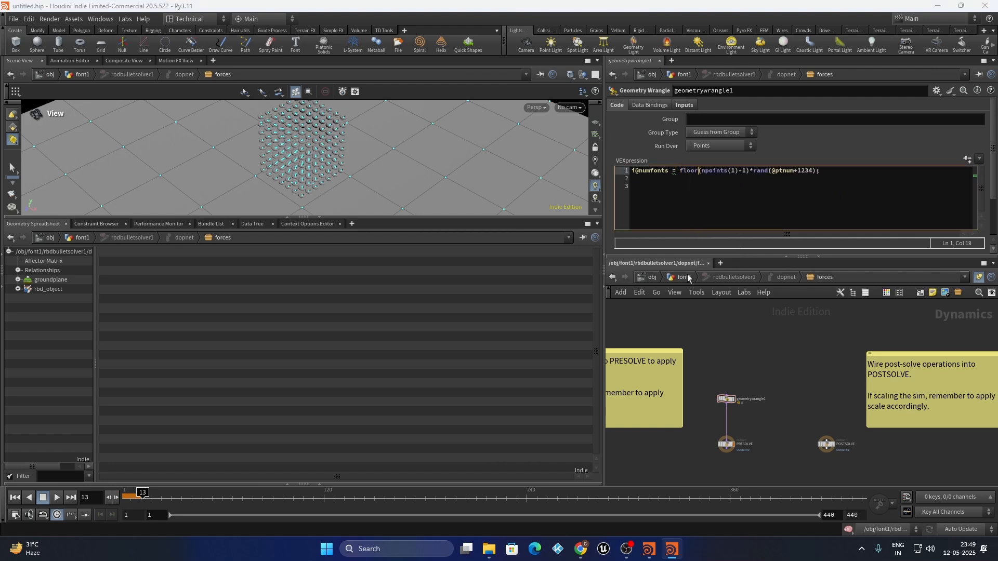
click(820, 172)
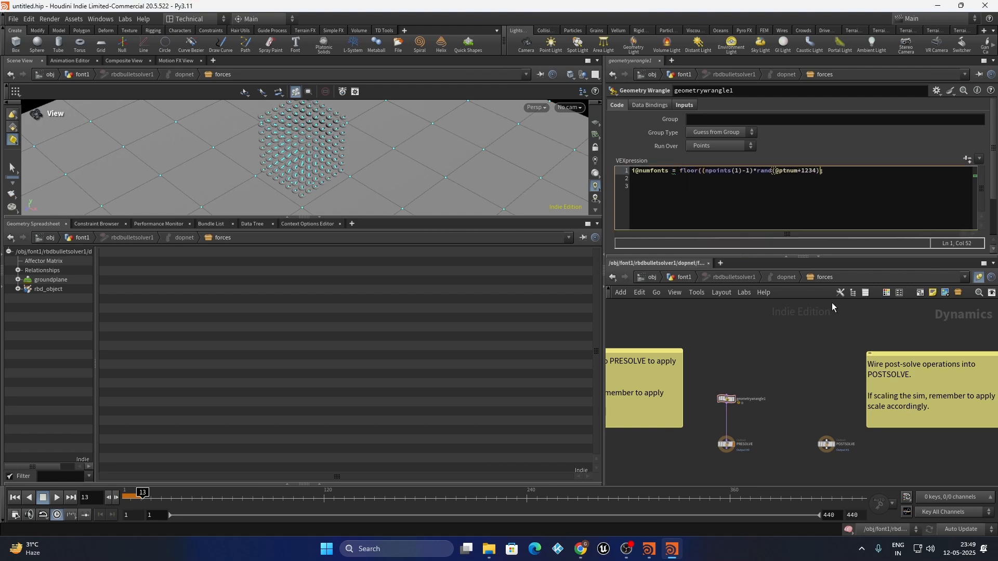
text())
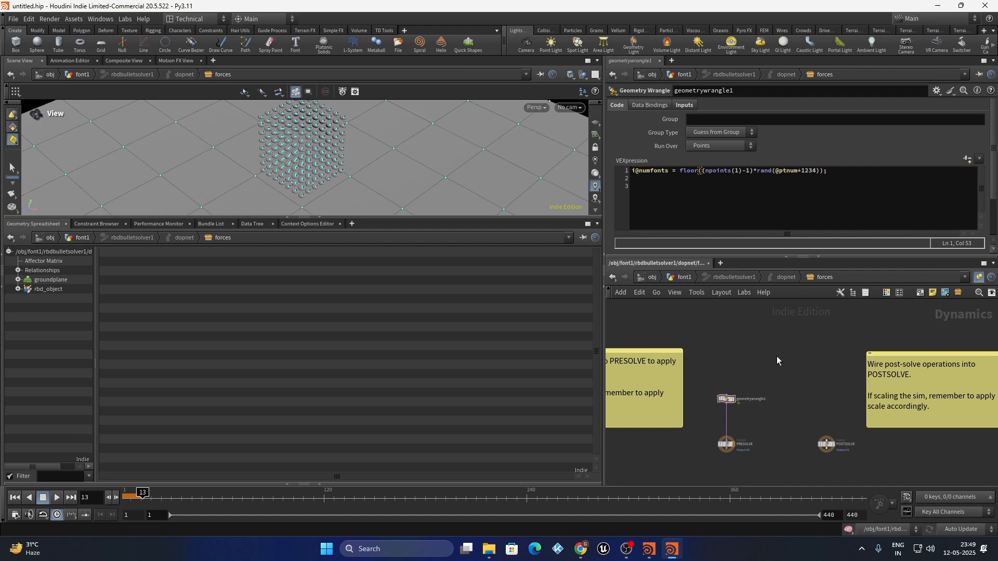
scroll(777, 356, up, 3)
click(674, 173)
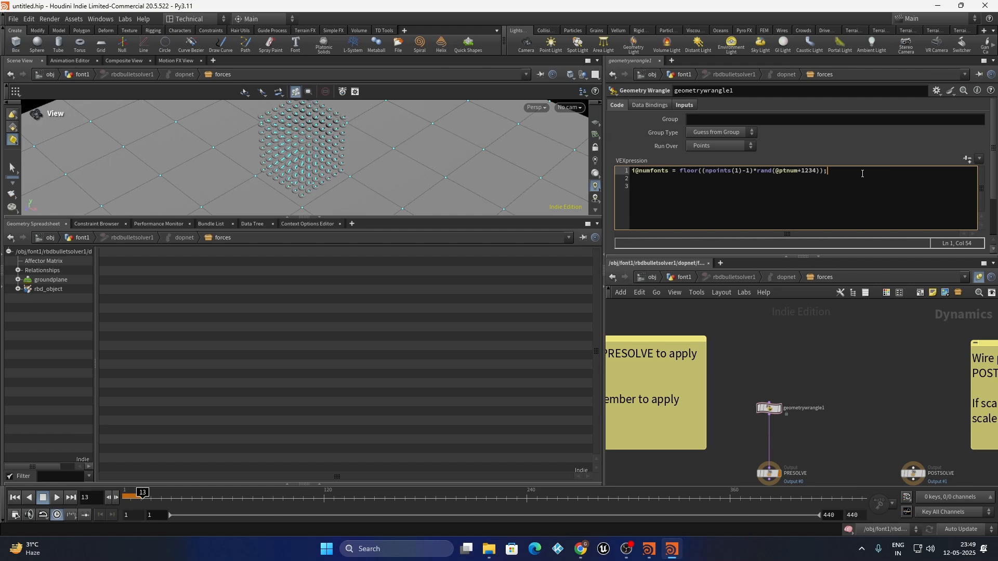
key(Return)
key(Return)
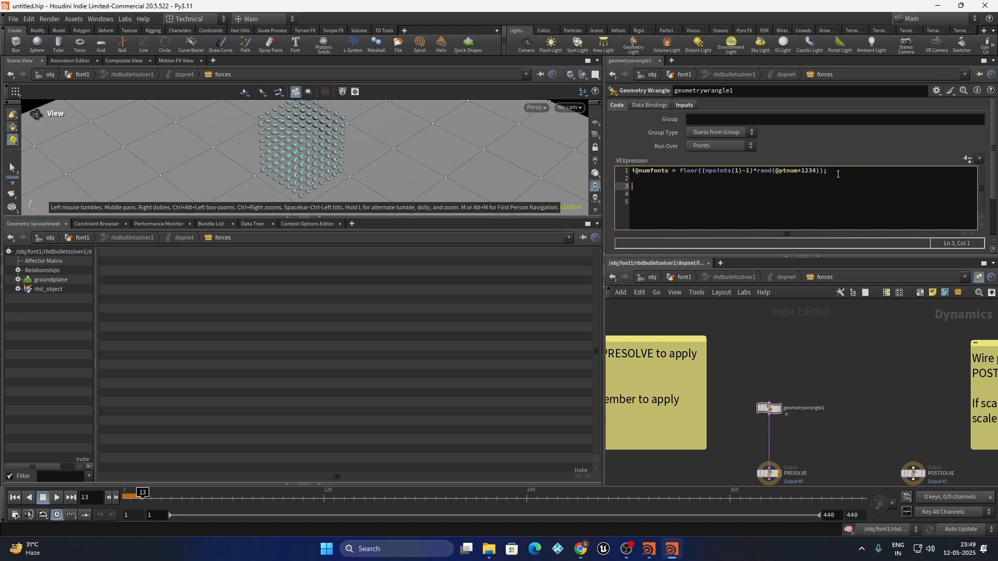
drag(839, 174, 612, 161)
click(641, 187)
drag(837, 170, 602, 167)
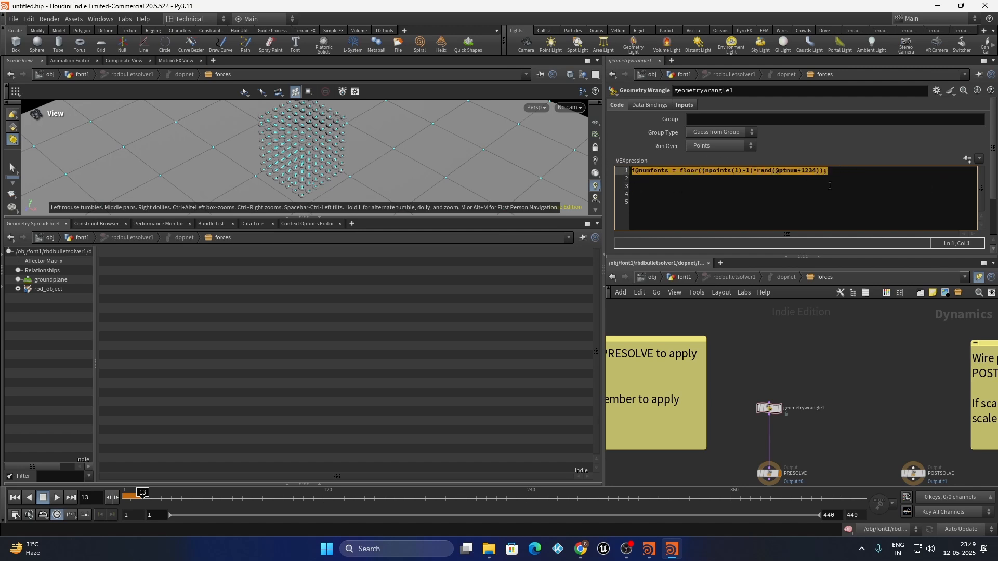
click(633, 194)
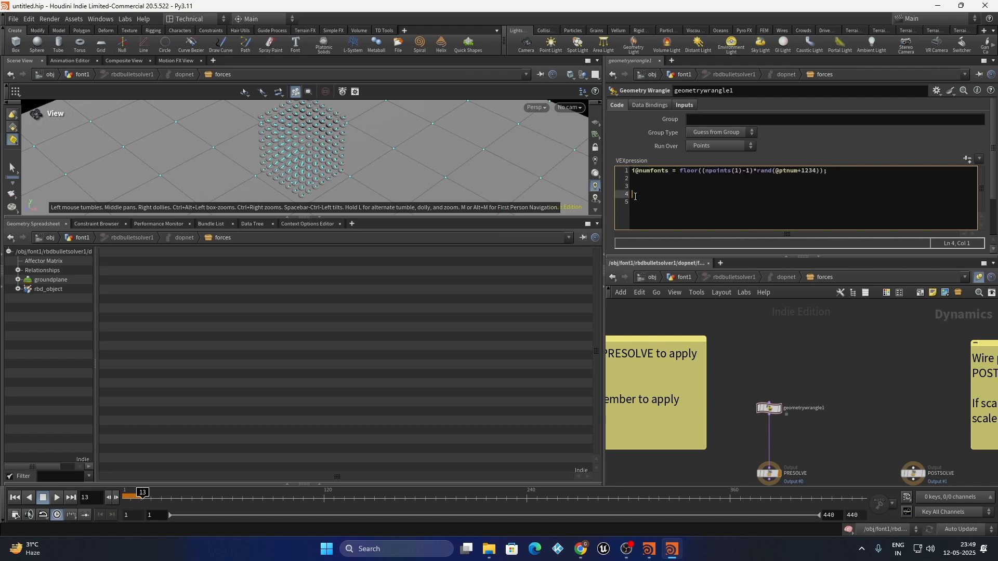
text(v@P.x)
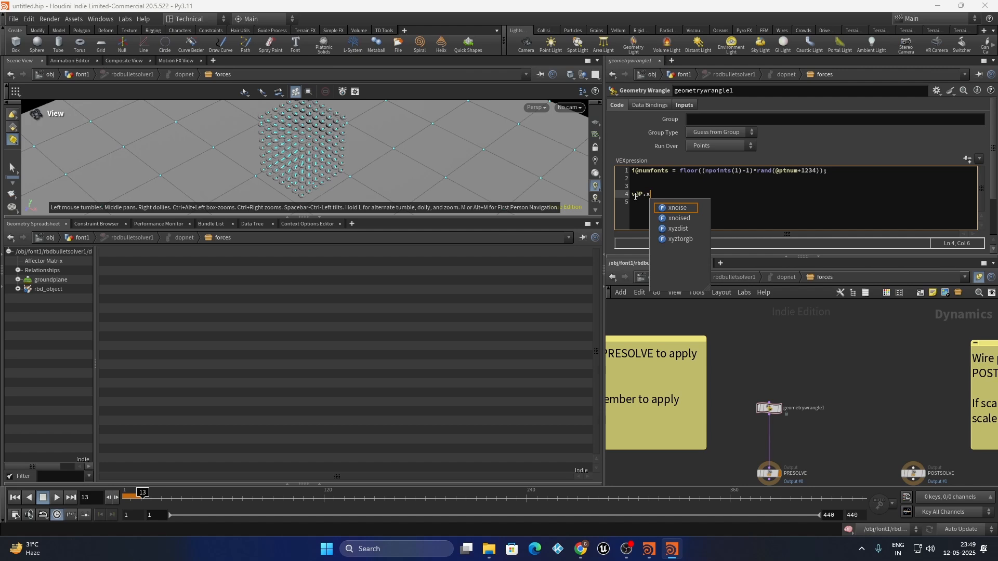
text(=)
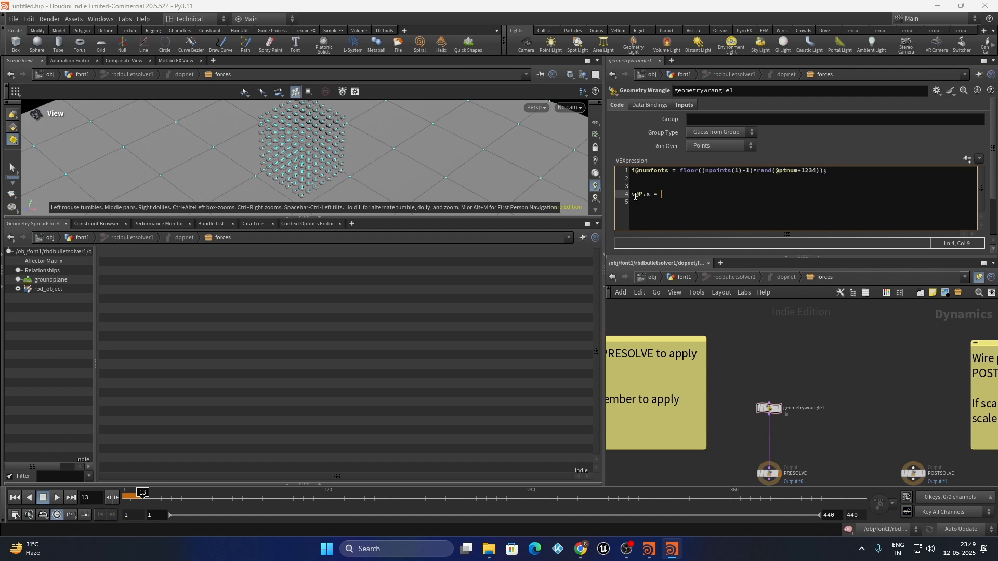
text(lerp(v@p.x,)
drag(691, 195, 687, 195)
text(P)
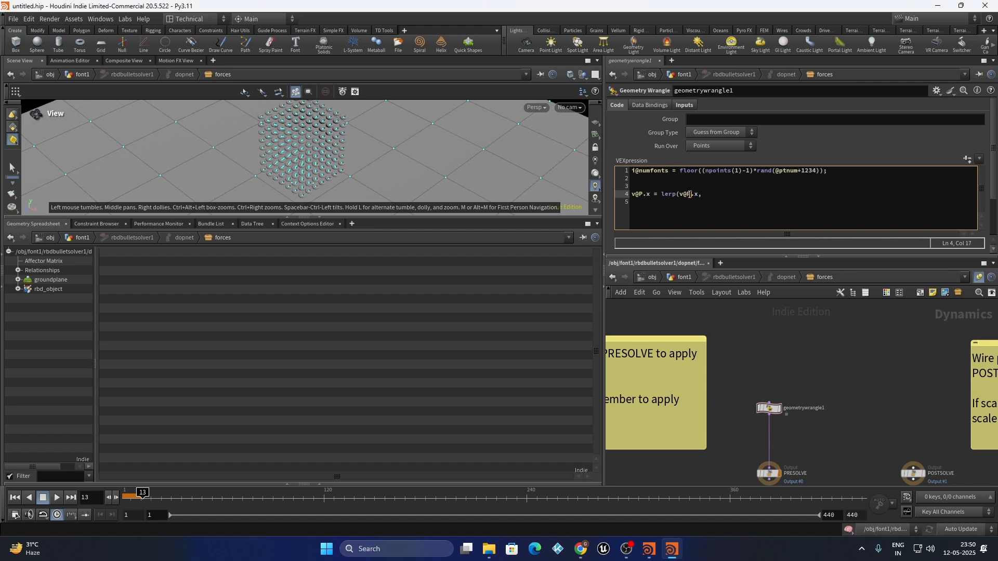
Comment out the unfinished lerp line with // and type v@newpos = point(1, "P", i@numfonts); on line 2
triple_click(713, 196)
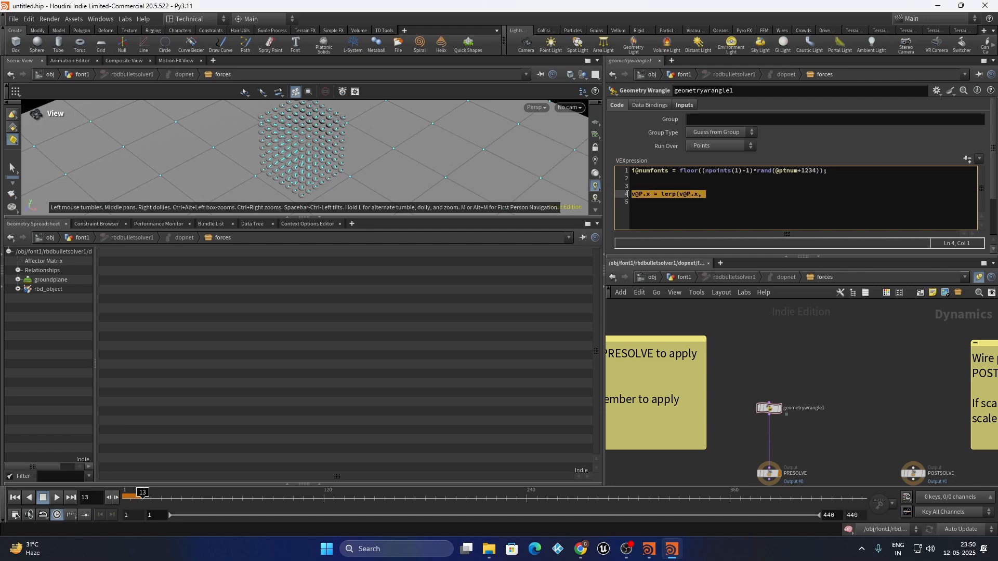
click(724, 195)
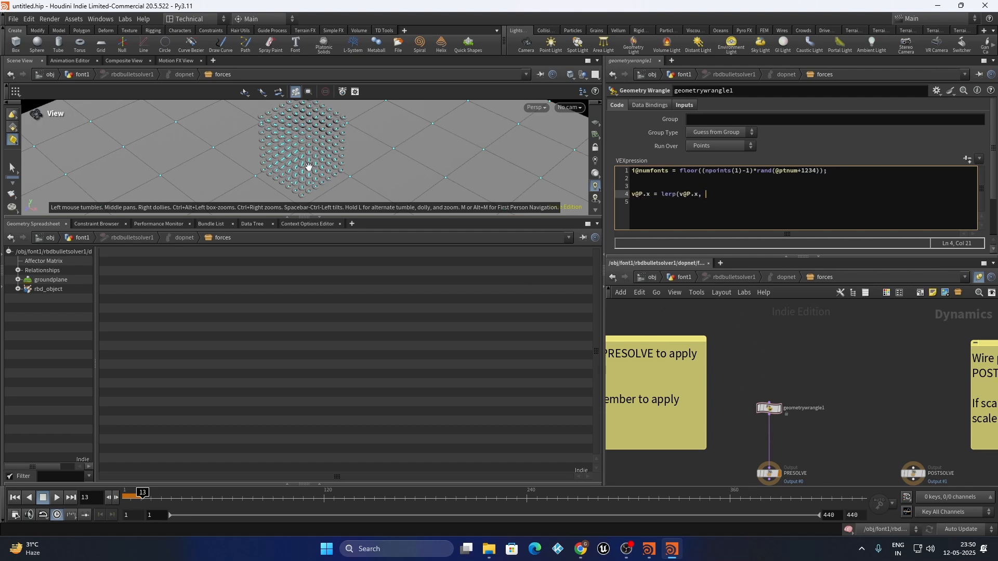
triple_click(704, 175)
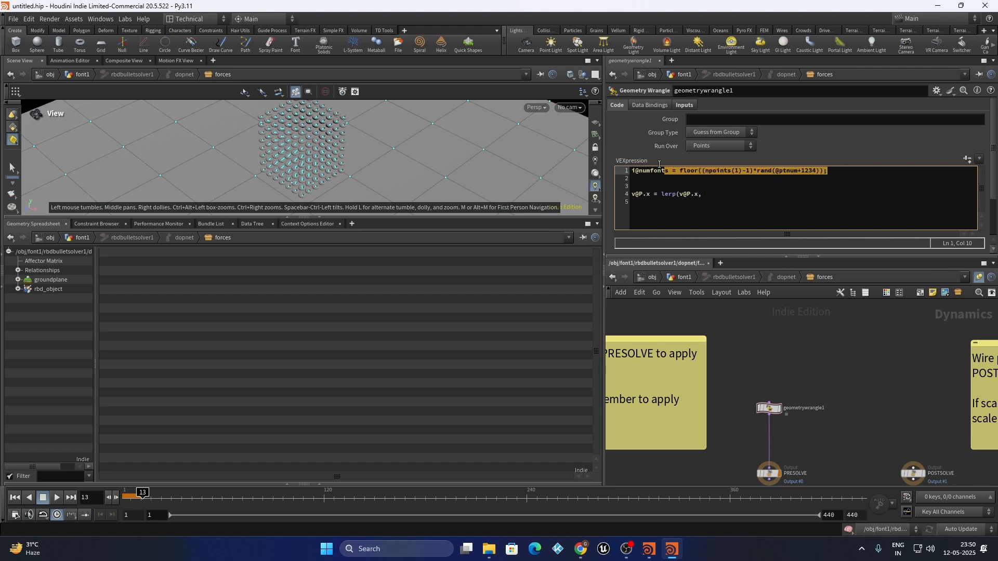
click(715, 189)
drag(827, 172, 631, 172)
click(720, 192)
click(632, 195)
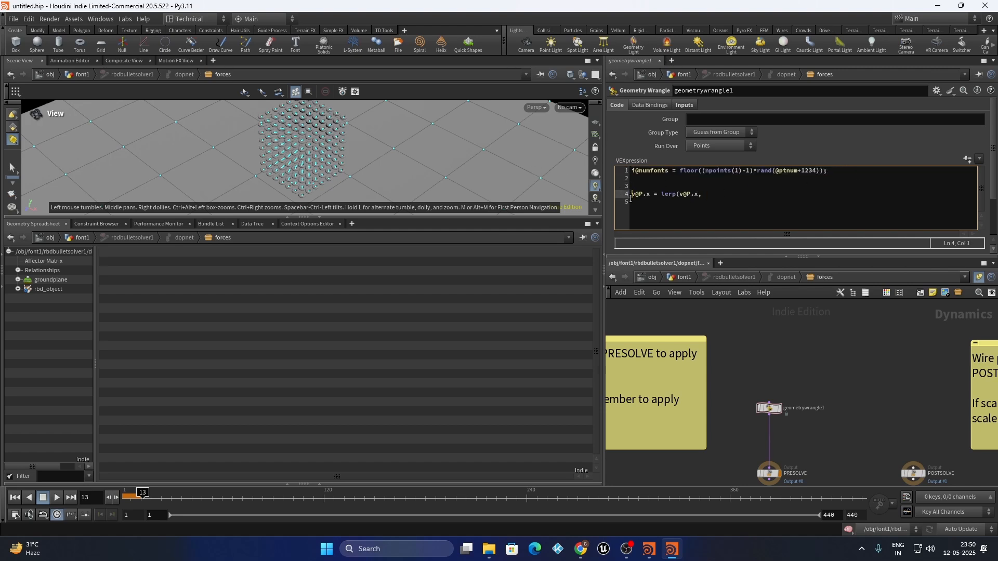
text(//)
click(638, 179)
text(v@newpos =)
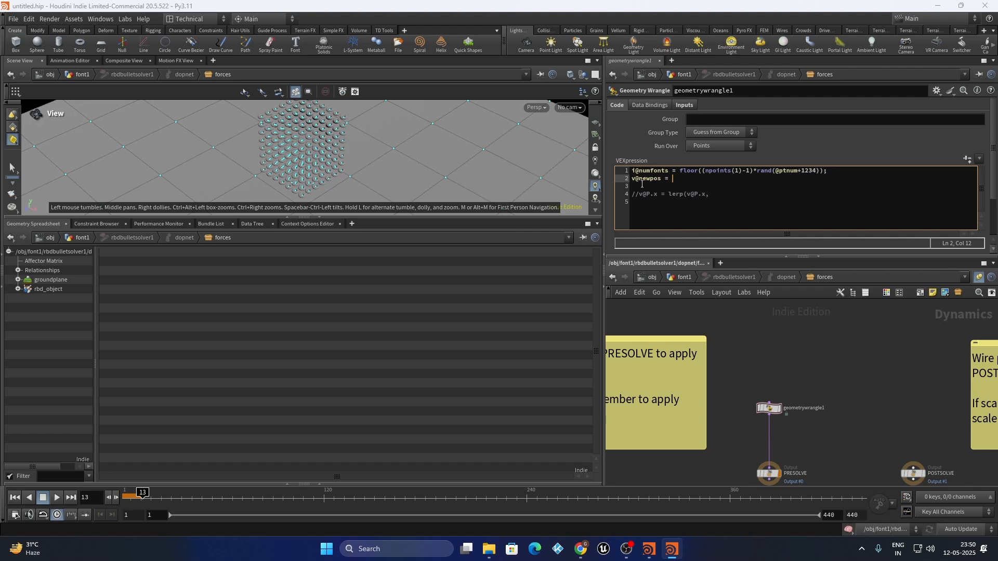
text( point(1, "P", i@numfonts);)
triple_click(638, 196)
click(640, 194)
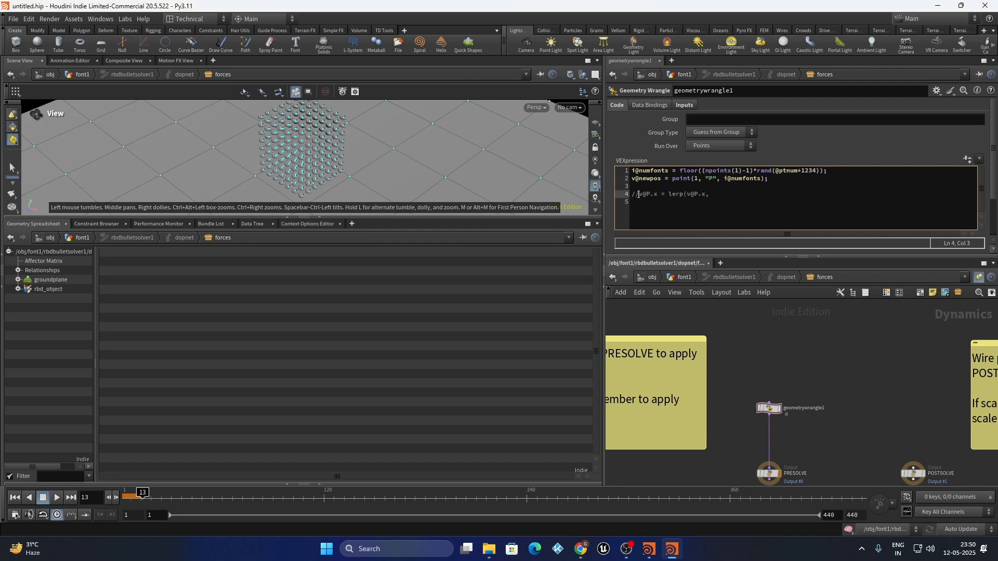
key(BackSpace)
key(BackSpace)
click(713, 194)
drag(665, 180, 632, 179)
drag(710, 201, 705, 193)
click(705, 193)
text(v@)
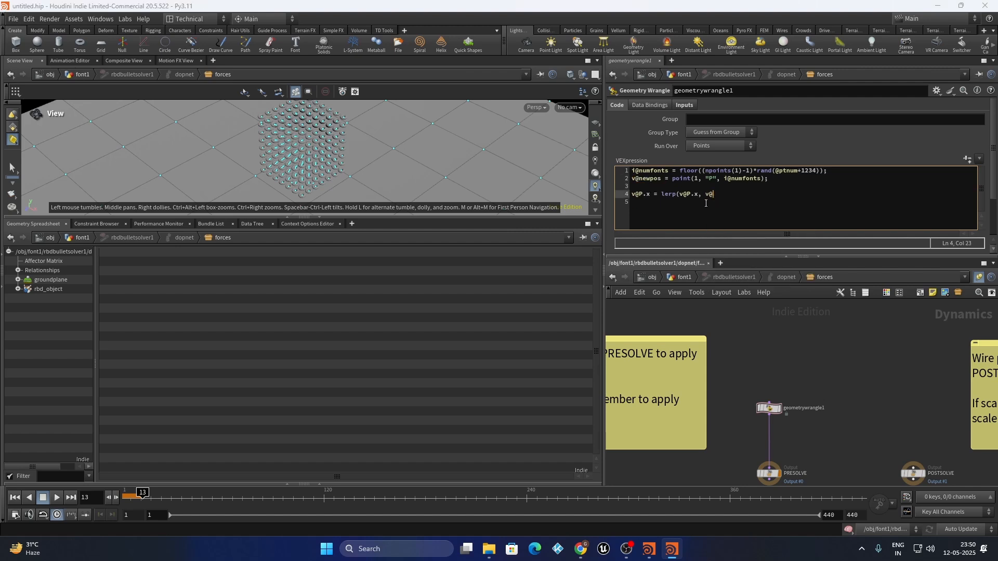
text(newpos.x)
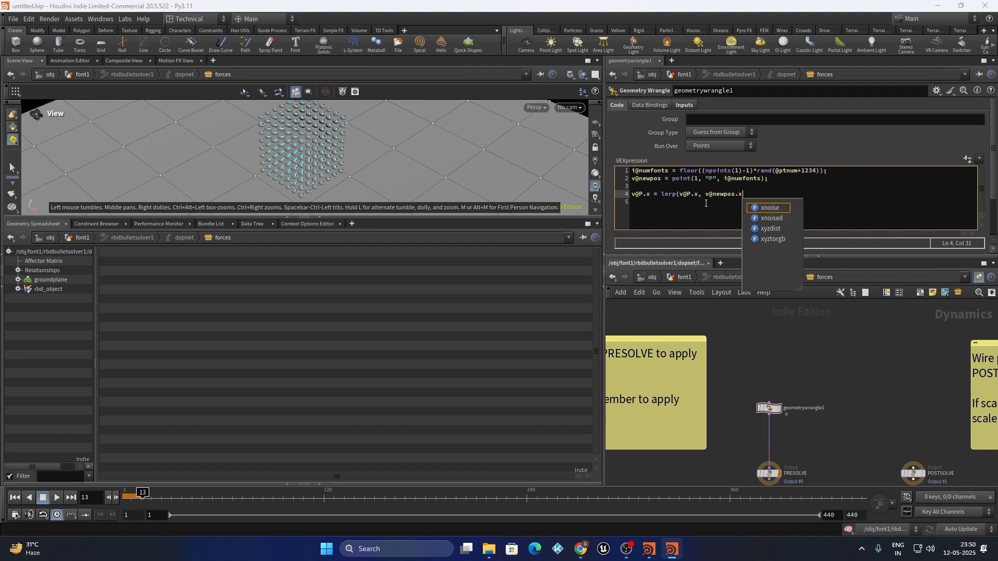
text(,)
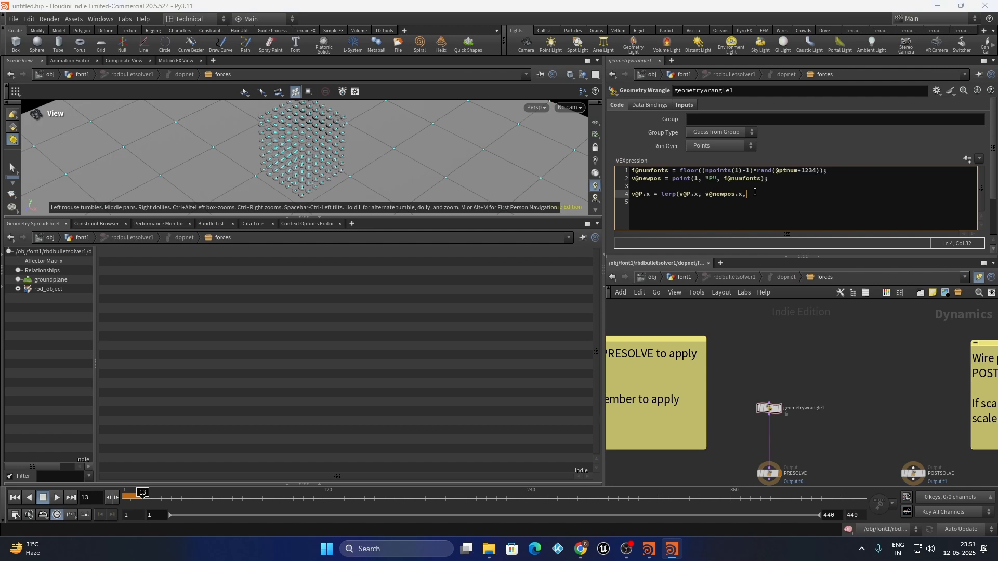
double_click(685, 194)
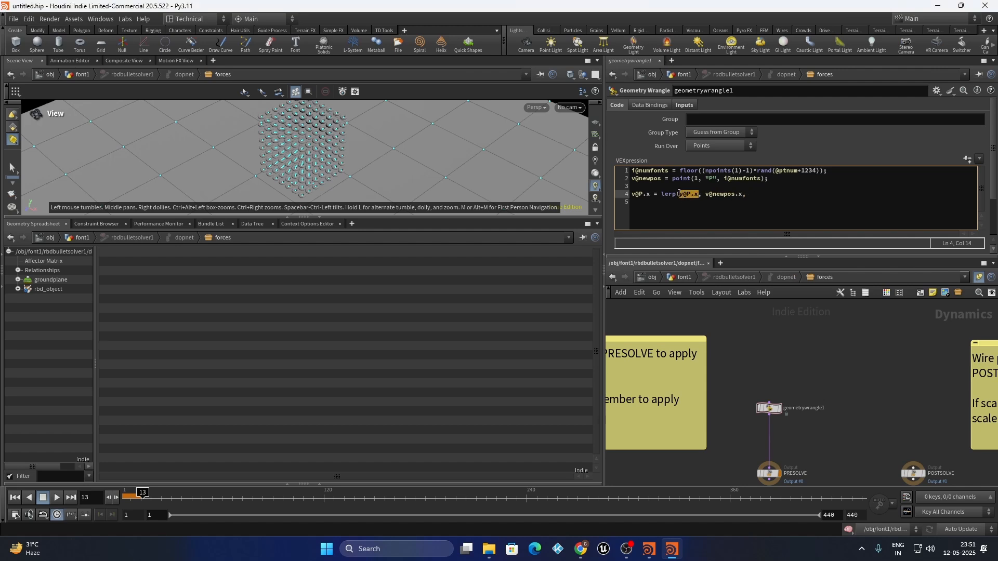
drag(744, 193, 705, 194)
click(763, 193)
text(1);)
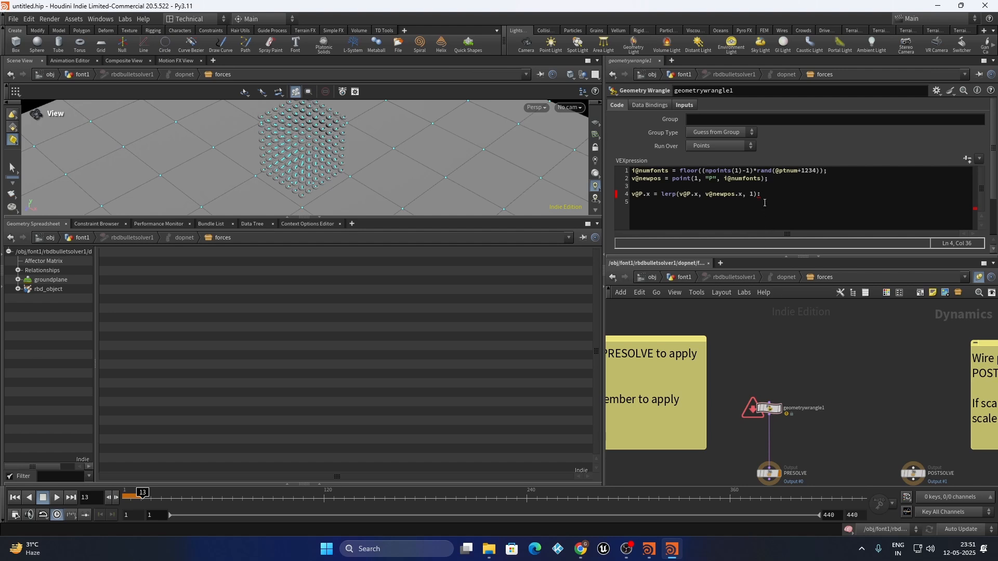
key(BackSpace)
End the x lerp line with a semicolon, commit the code, and duplicate it as line 5
text(;)
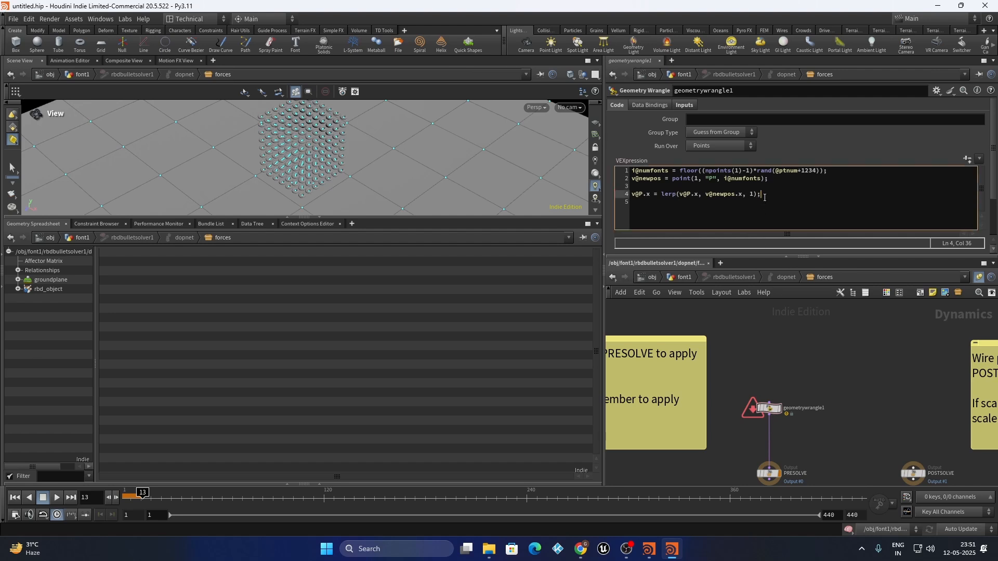
click(849, 372)
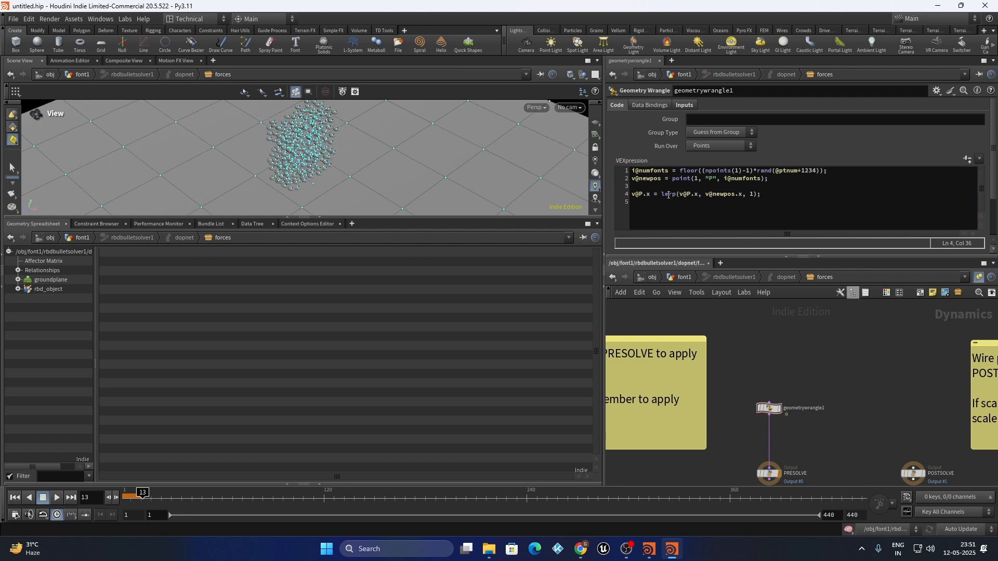
click(769, 196)
key(shift+Home)
key(ctrl+c)
click(787, 198)
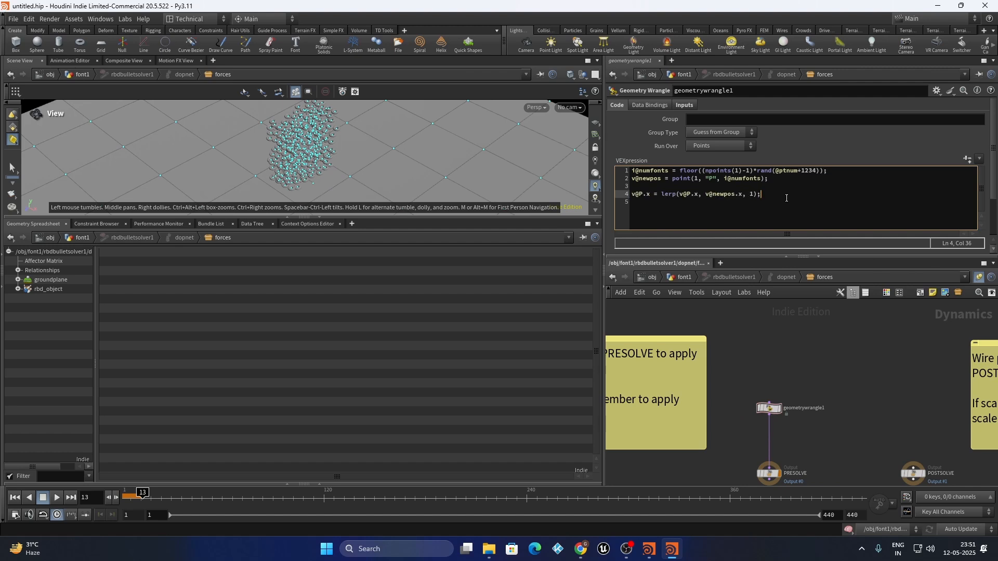
key(Return)
key(ctrl+v)
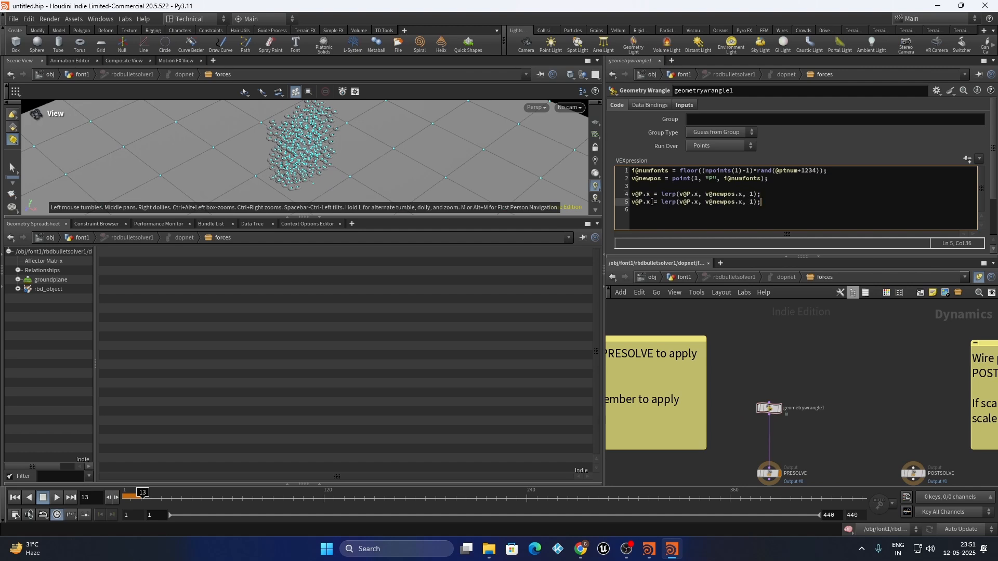
click(647, 202)
text(z)
drag(700, 203, 695, 203)
text(z)
click(741, 201)
key(BackSpace)
text(z)
Return to the font1 network, select null1, and make the 3D viewport taller
click(681, 277)
scroll(801, 378, down, 1)
drag(829, 400, 724, 440)
drag(323, 221, 323, 382)
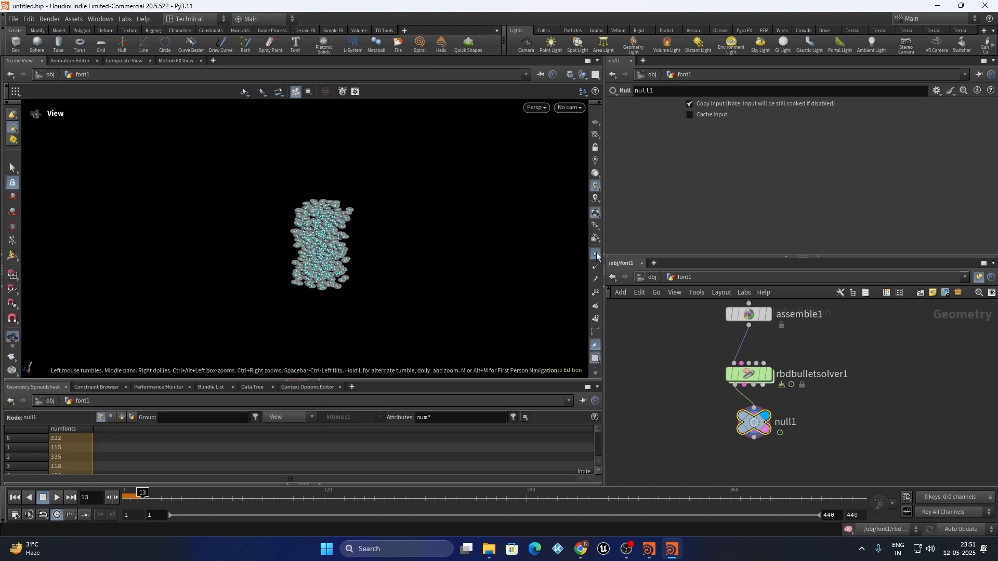
drag(265, 254, 274, 296)
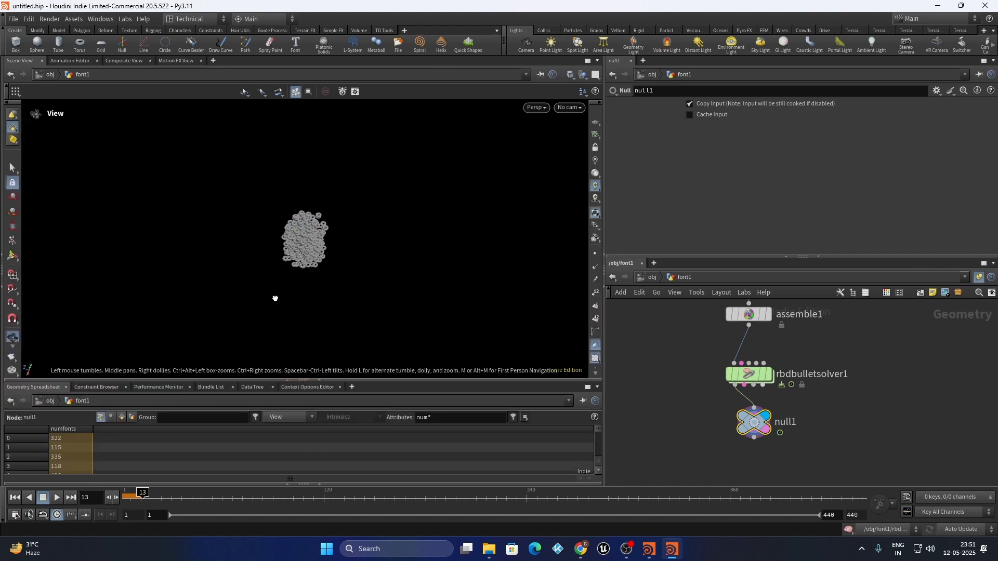
Replay the simulation from frame 1, orbiting to watch the tori gather into the letter A
click(15, 497)
click(57, 498)
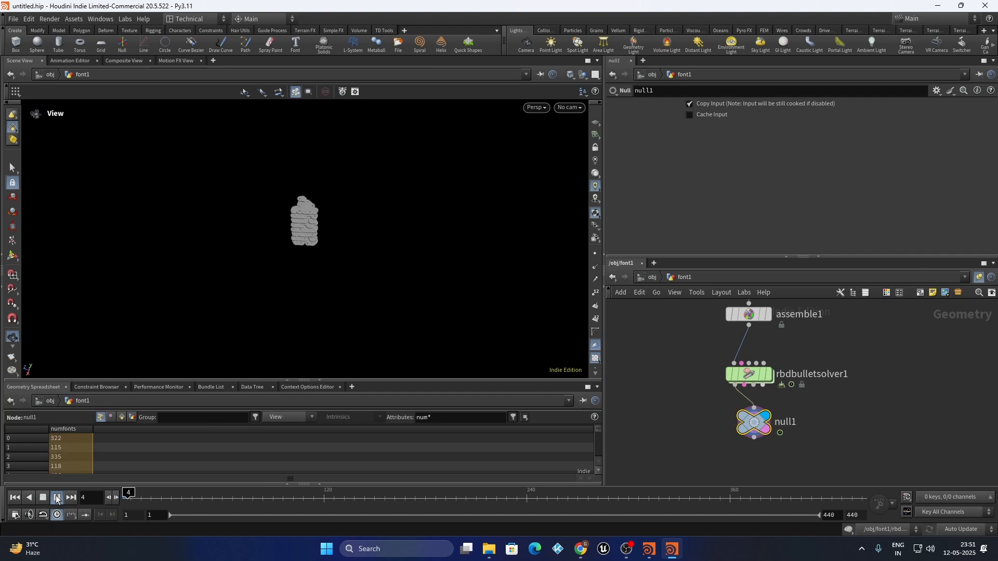
scroll(319, 225, up, 9)
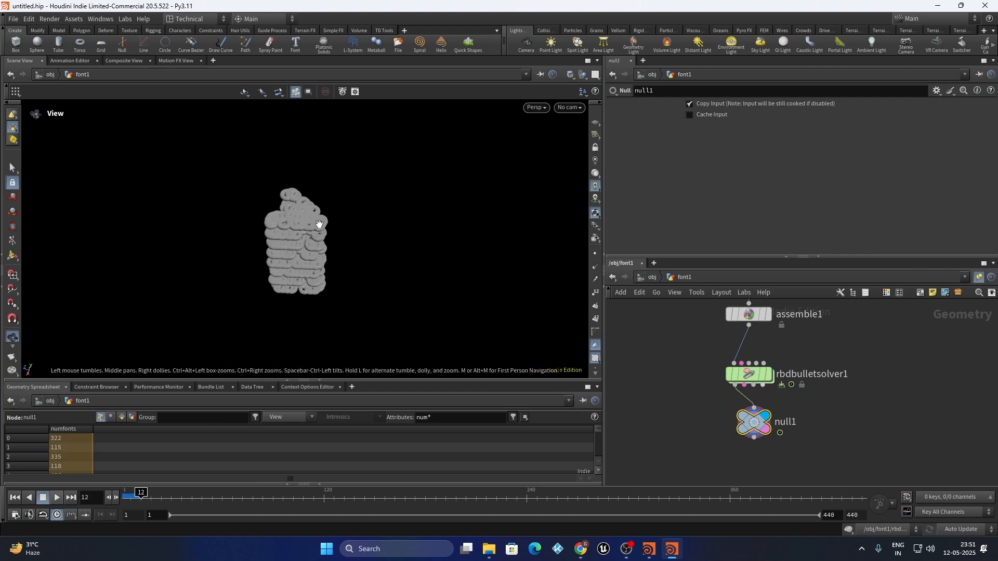
drag(292, 229, 412, 285)
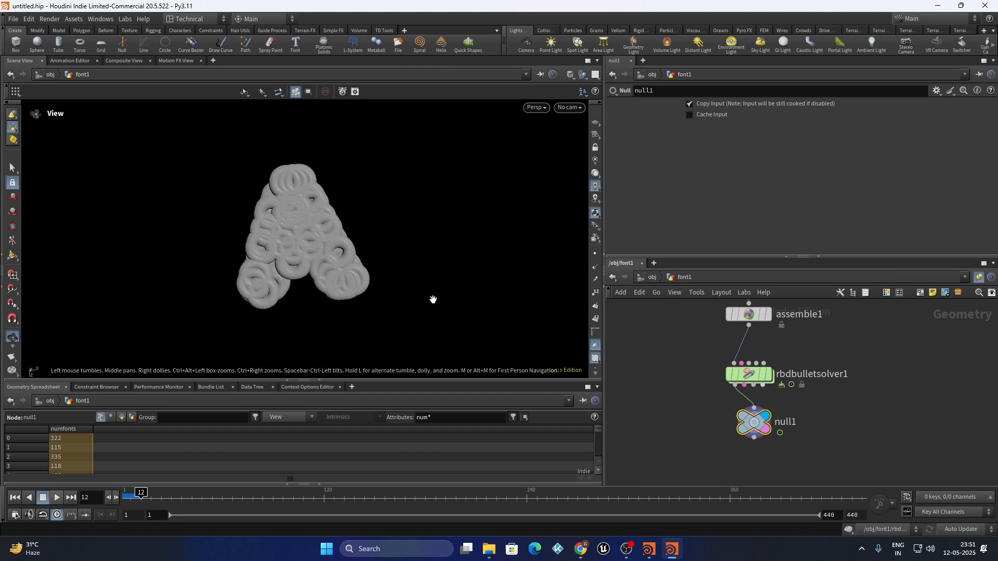
click(109, 503)
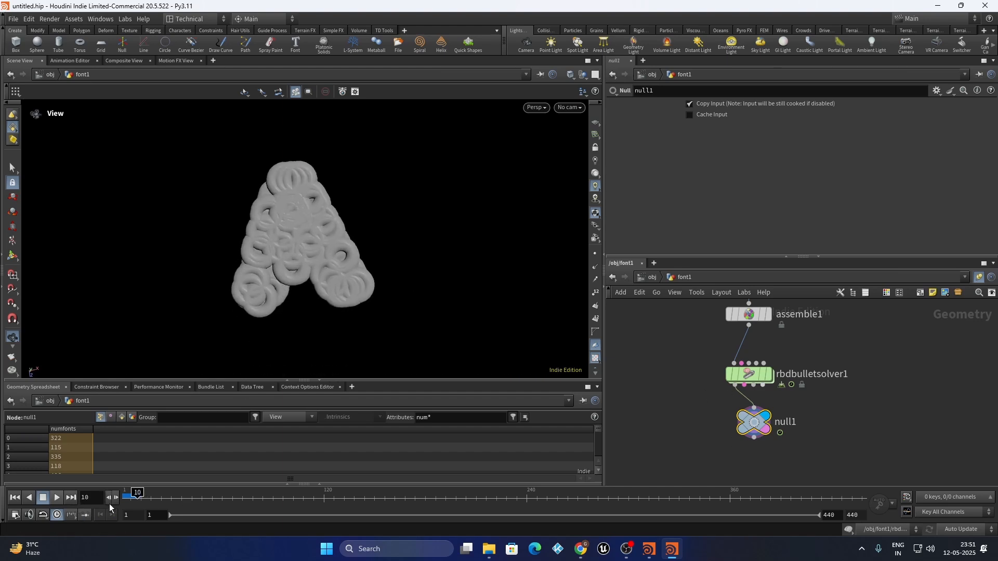
right_drag(415, 191, 285, 290)
drag(285, 290, 275, 252)
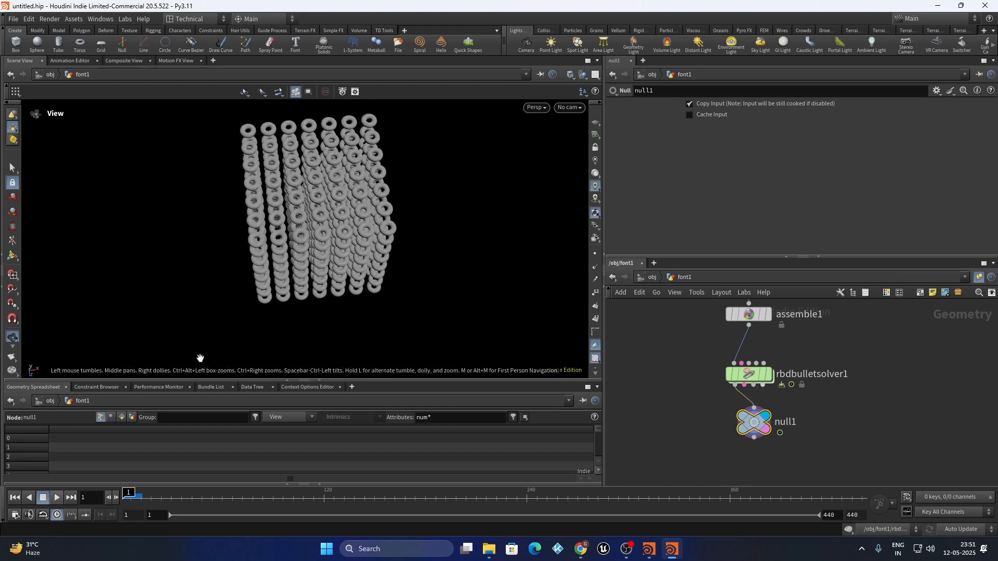
click(117, 498)
drag(317, 195, 339, 198)
Go up to the object level and back into the font1 geometry network
click(651, 278)
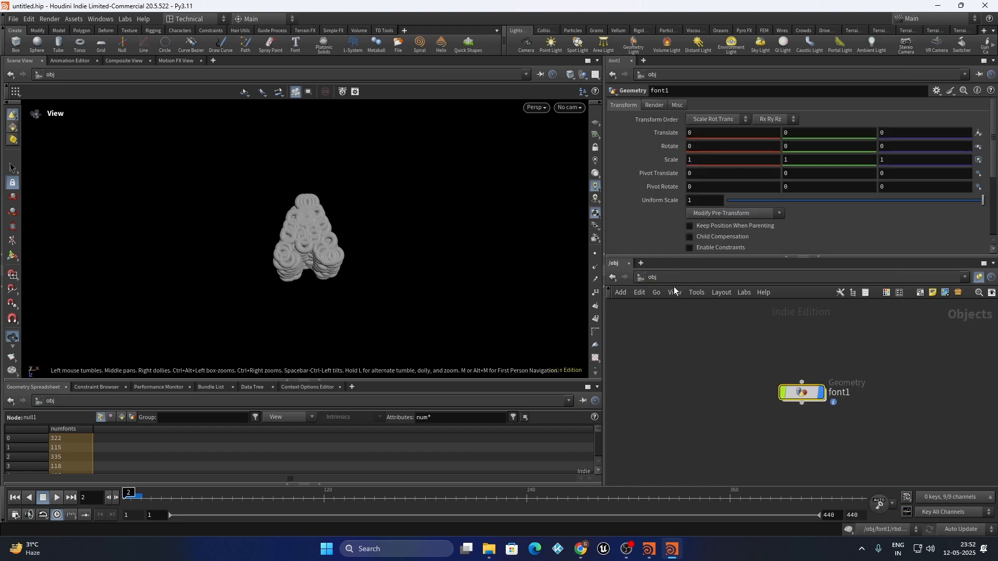
scroll(712, 392, down, 4)
scroll(732, 377, up, 4)
double_click(728, 381)
scroll(728, 380, down, 6)
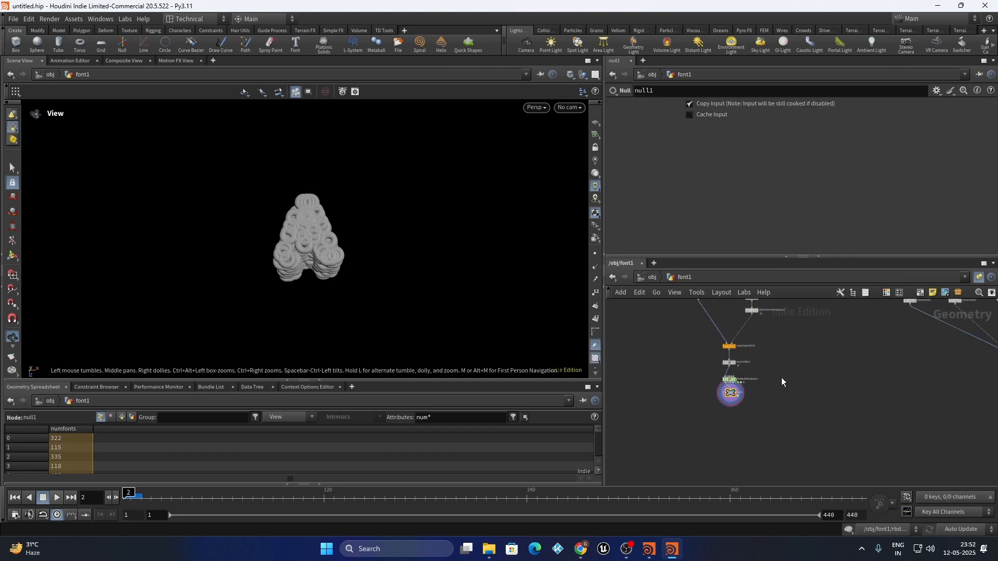
scroll(933, 371, up, 8)
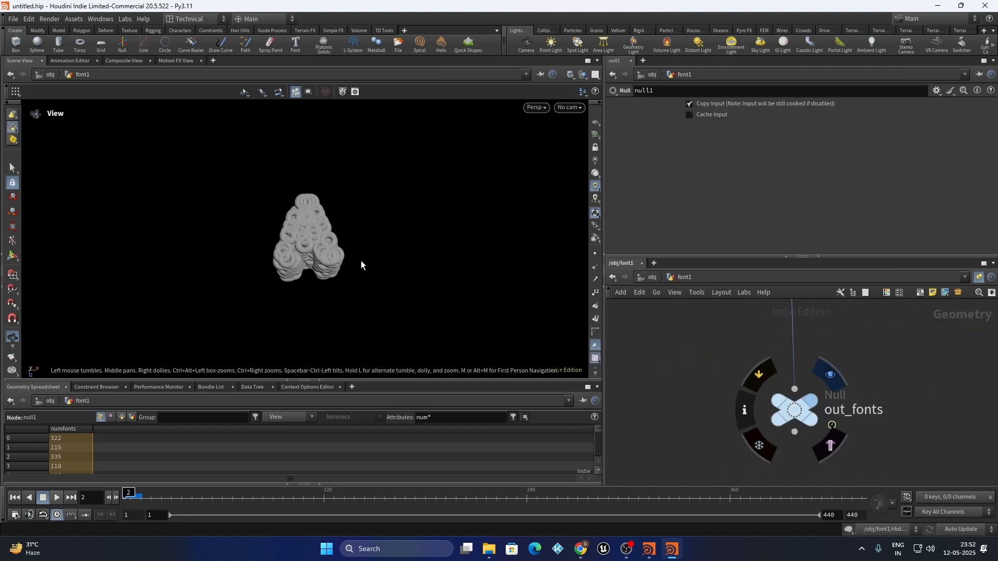
scroll(820, 344, down, 2)
Add a Transform node above out_fonts with Uniform Scale 10
key(Tab)
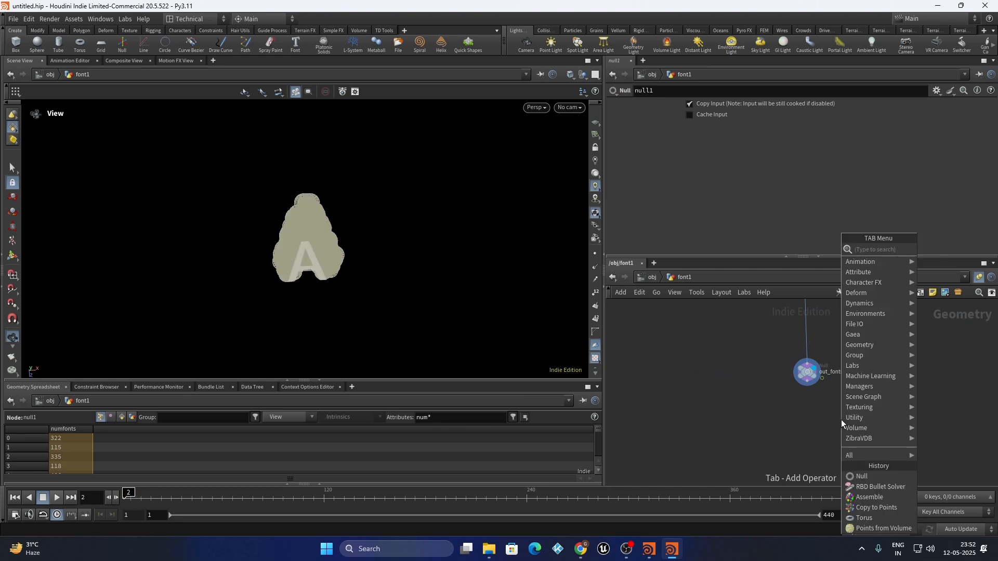
text(trans)
key(Return)
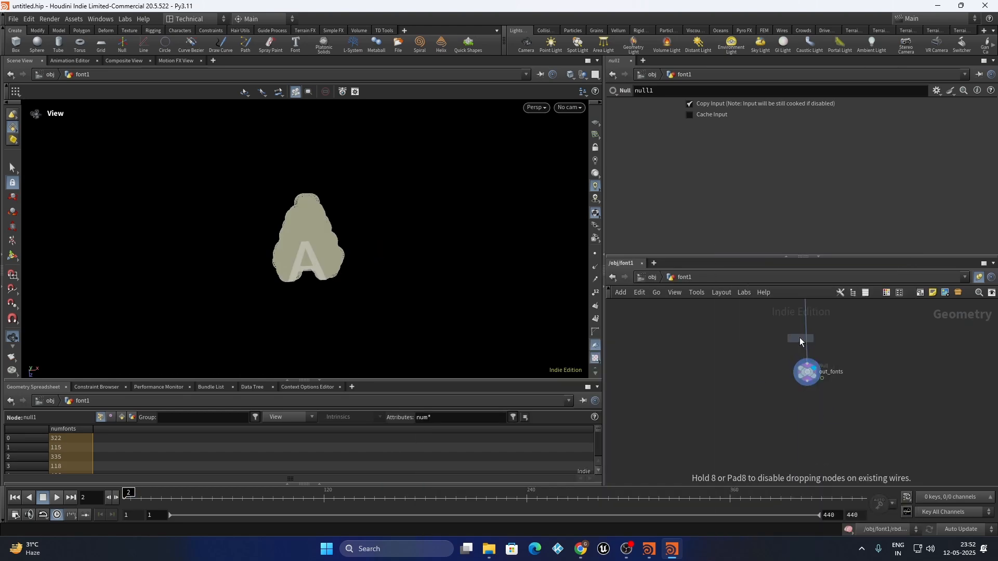
click(834, 353)
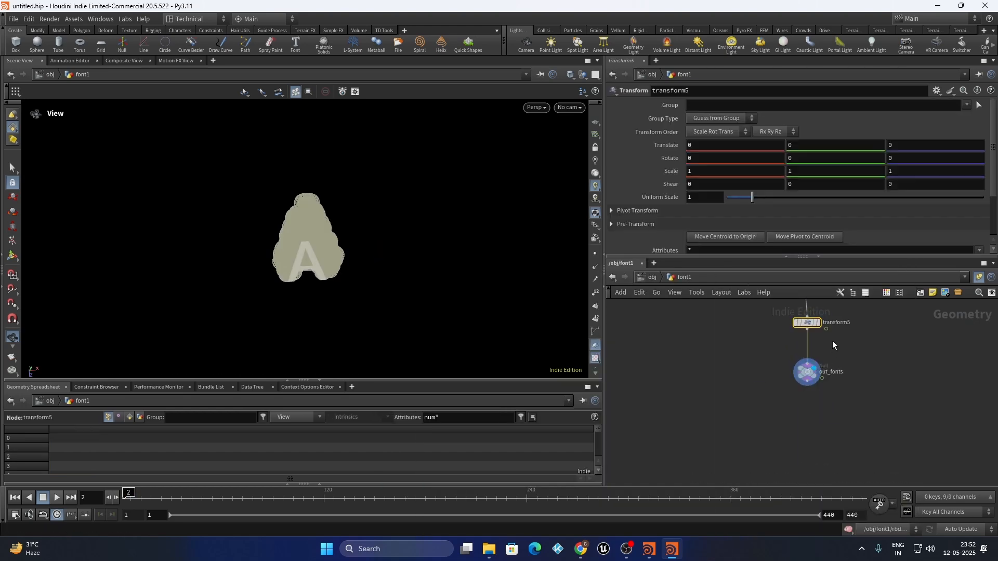
click(697, 197)
text(0)
key(Return)
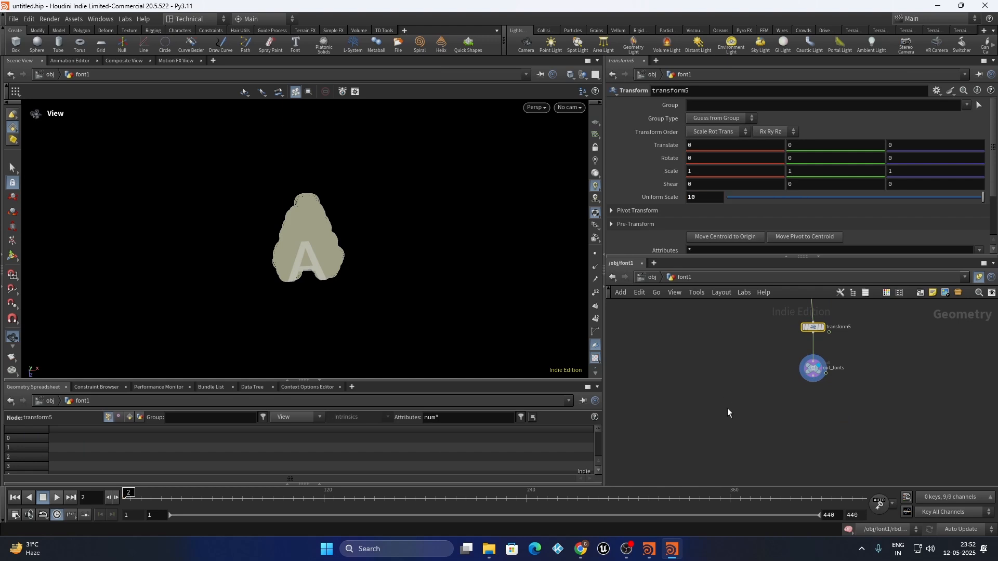
Rewind to frame 1 and display null1's simulated tori from a corner view
click(15, 498)
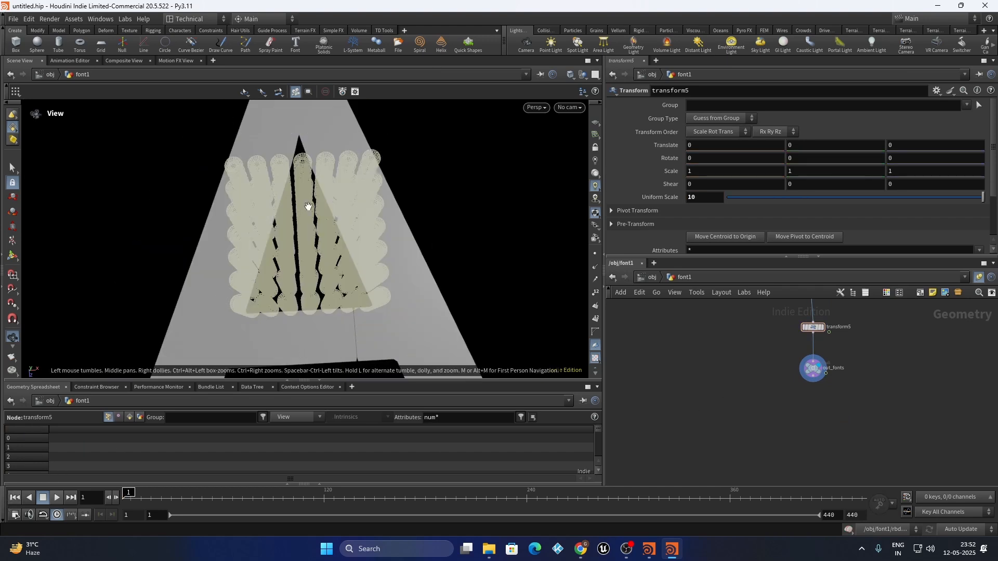
scroll(753, 385, up, 5)
scroll(728, 394, up, 2)
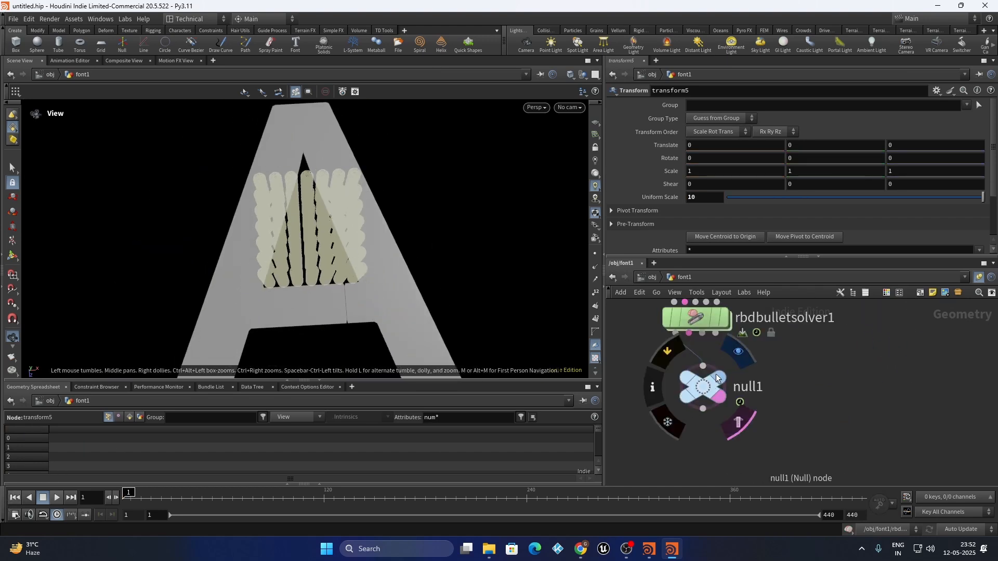
click(720, 379)
click(704, 389)
scroll(278, 275, down, 2)
drag(279, 275, 294, 172)
Play the simulation to frame 38 to see the larger A, then rewind to frame 1
click(58, 498)
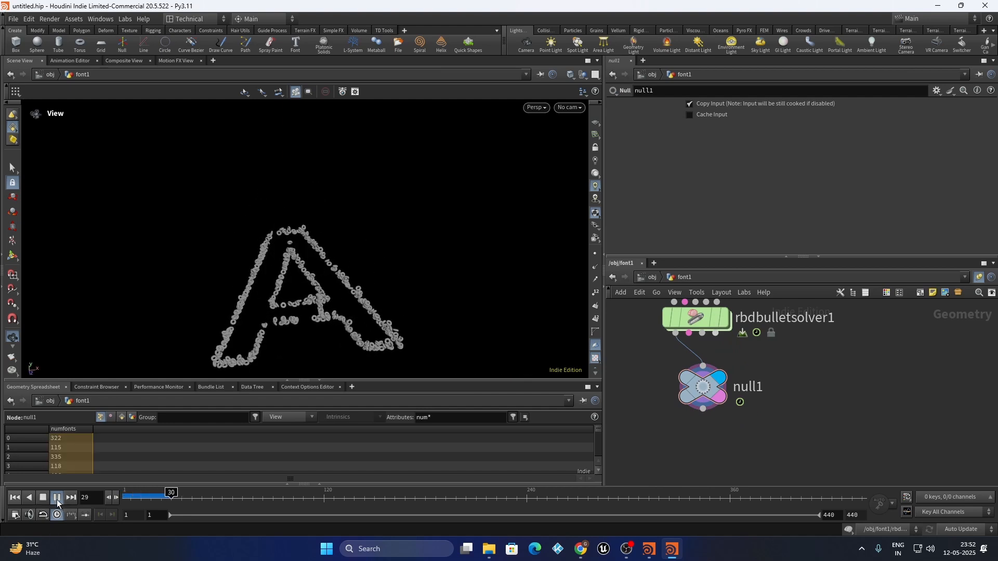
click(57, 501)
scroll(310, 215, down, 3)
scroll(307, 309, up, 3)
drag(292, 304, 273, 332)
scroll(726, 416, down, 3)
scroll(724, 362, up, 4)
click(14, 498)
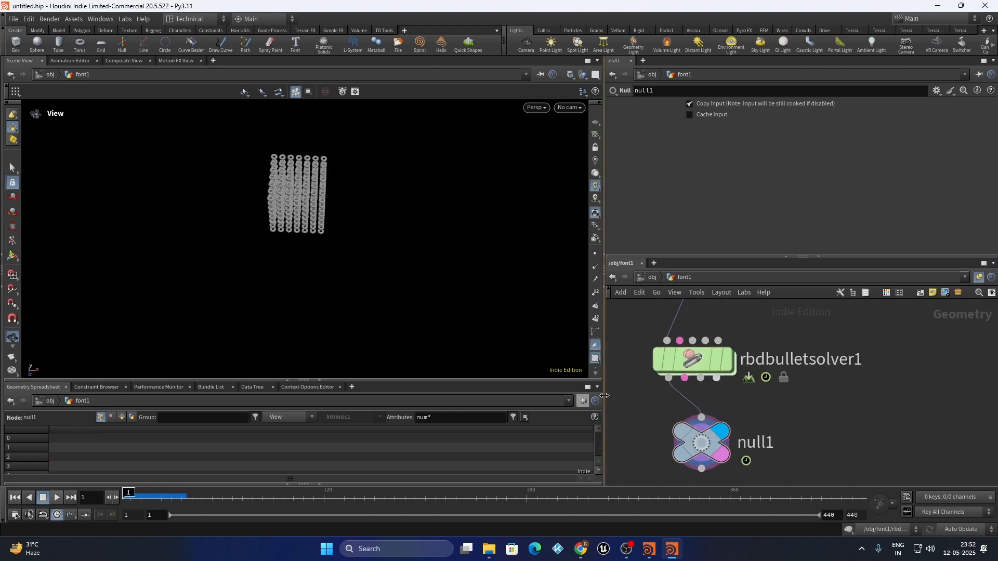
Set the lerp weights on lines 4 and 5 of the solver's wrangle to 0.1
double_click(694, 359)
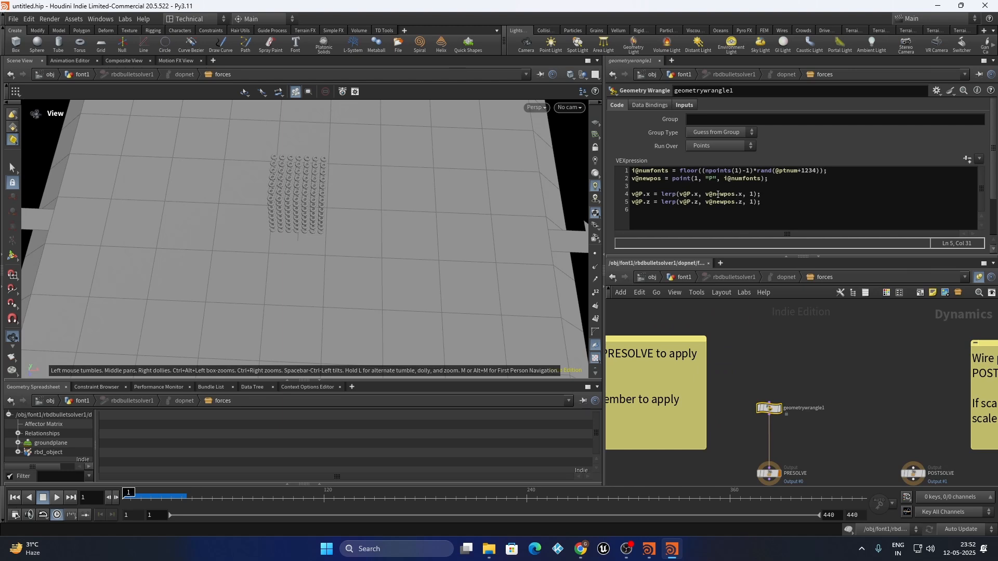
drag(744, 204, 701, 207)
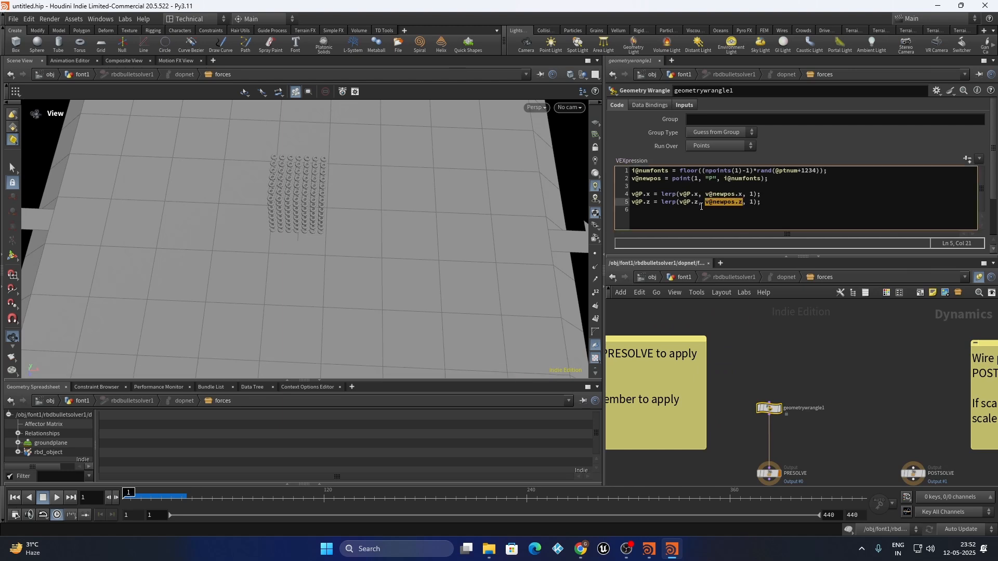
click(752, 193)
click(816, 341)
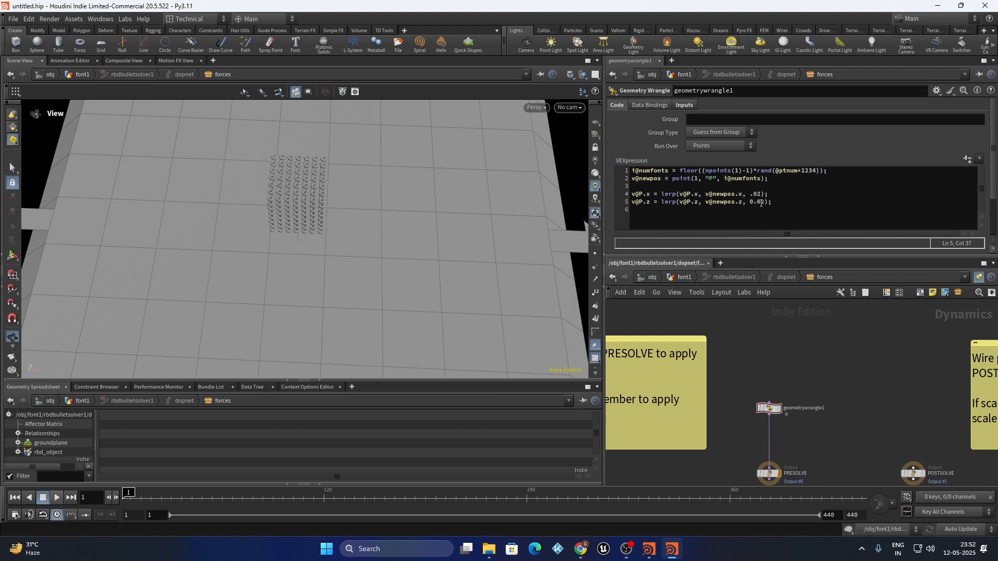
click(748, 193)
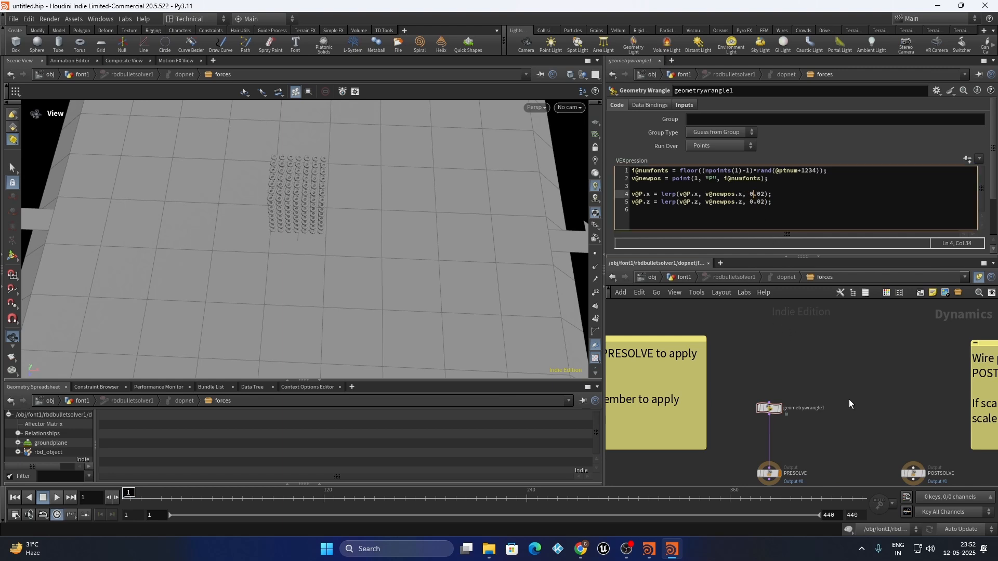
click(684, 277)
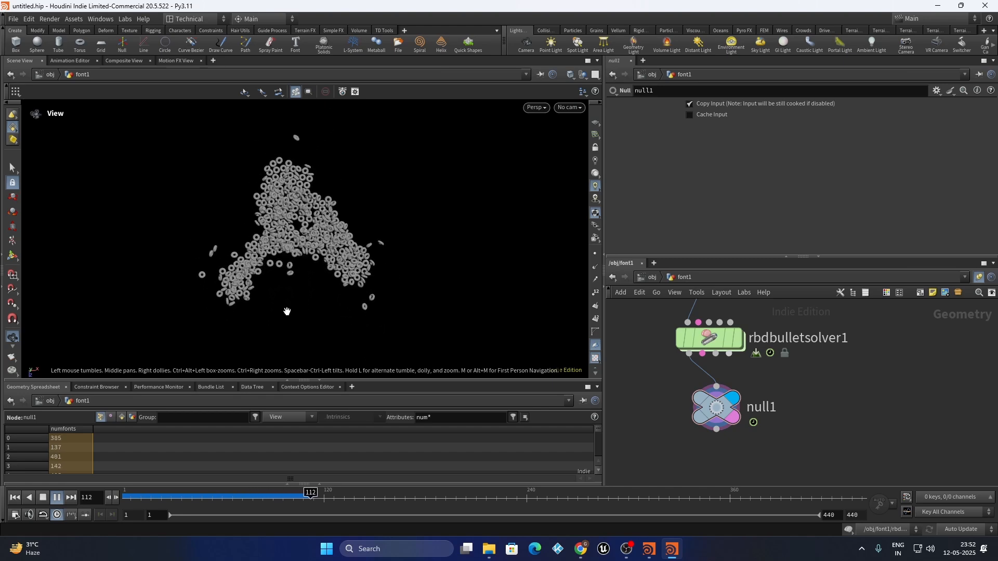
Scrub the simulation back to frame 1 and retouch line 4's blend value to 0.1
mouse_move(264, 497)
mouse_down()
mouse_move(189, 496)
mouse_move(258, 492)
mouse_move(431, 517)
mouse_up()
drag(206, 503, 99, 512)
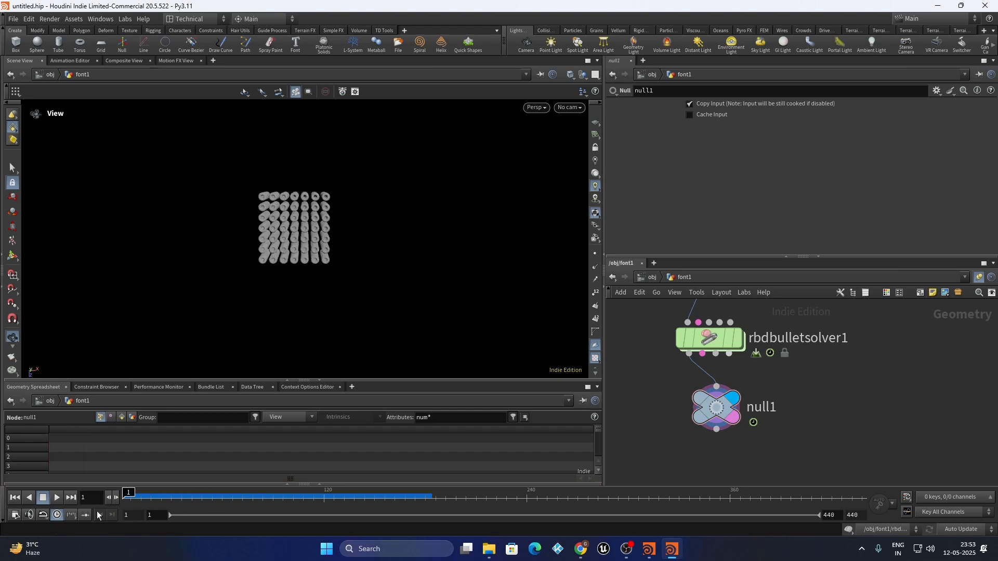
double_click(712, 333)
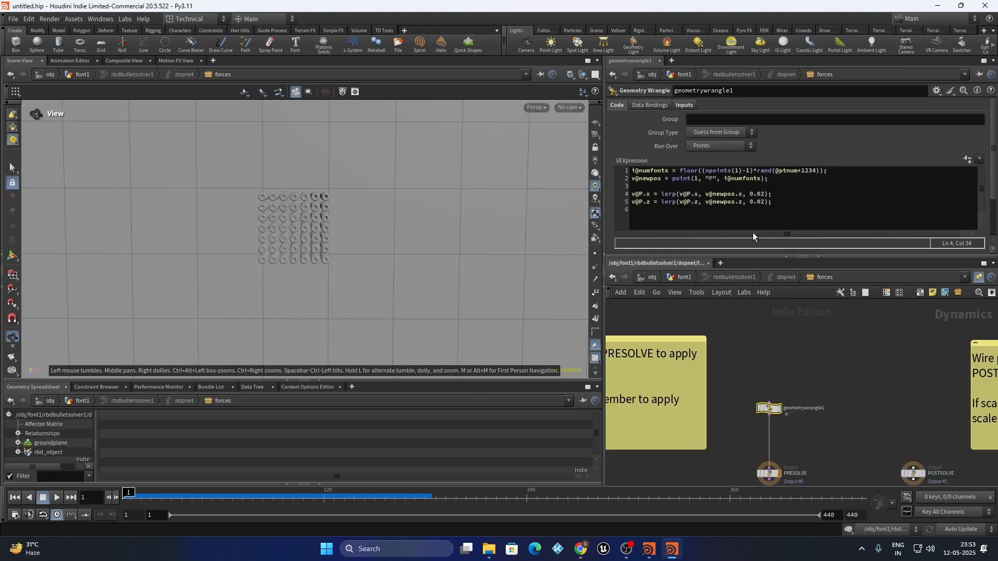
drag(765, 193, 759, 194)
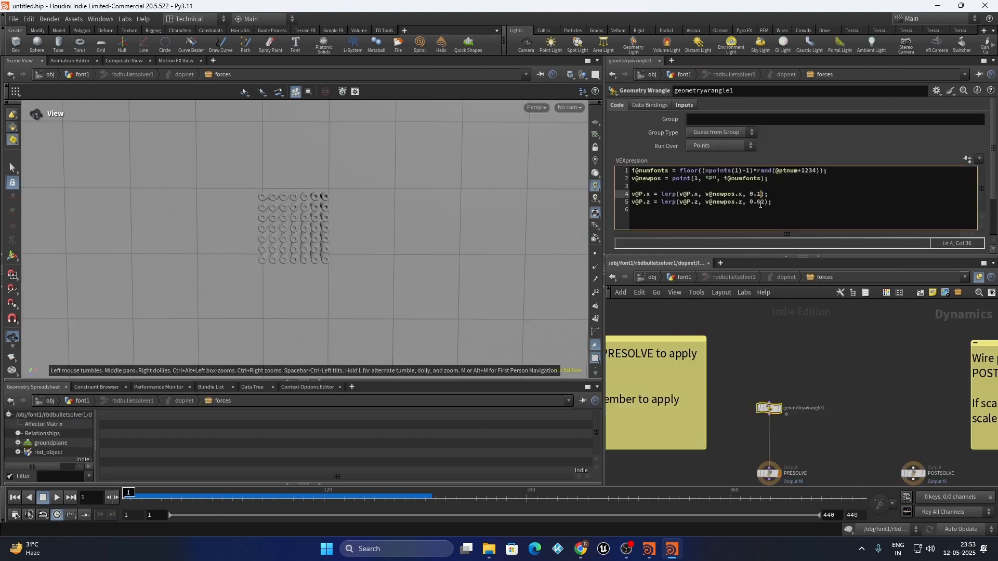
text(1)
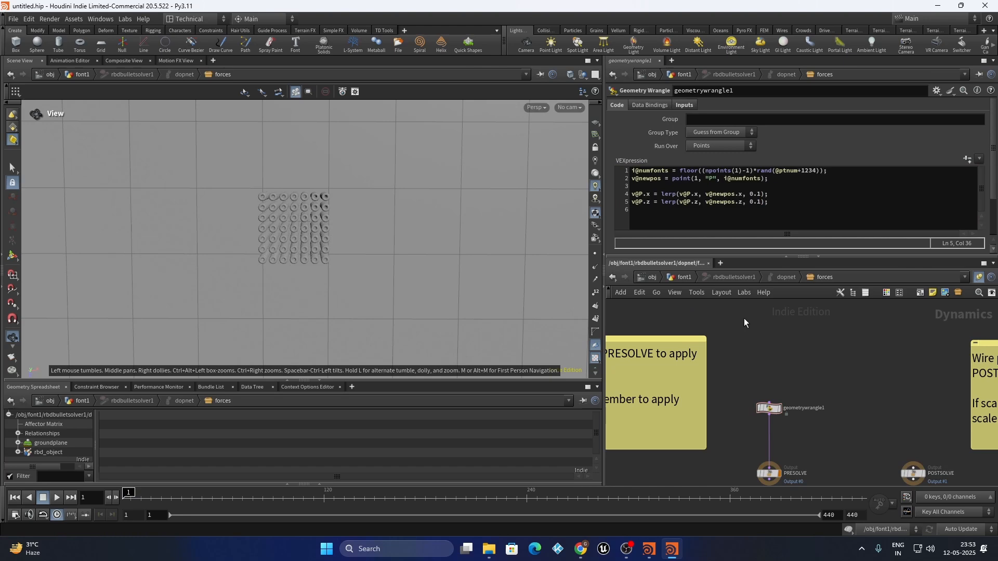
click(683, 280)
click(741, 401)
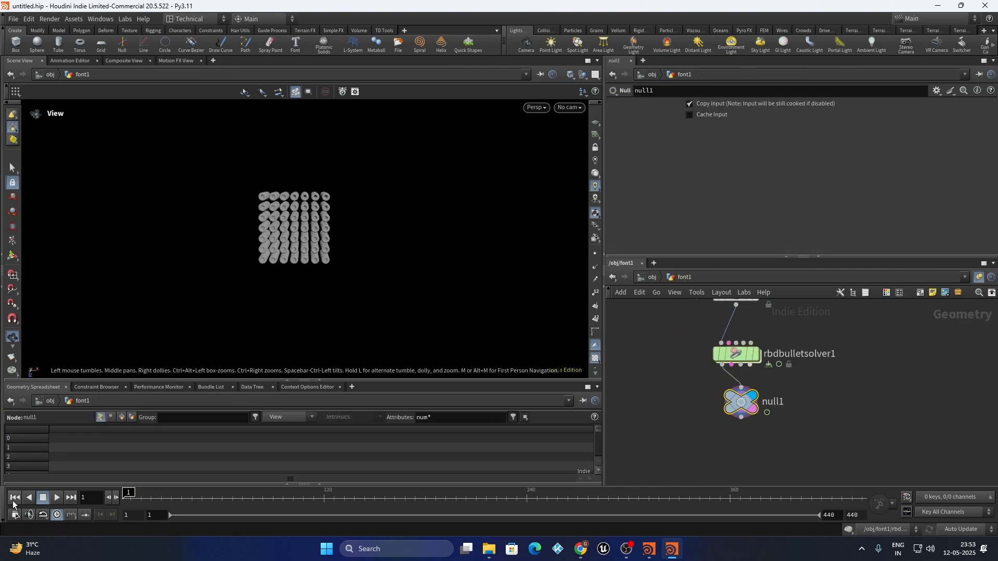
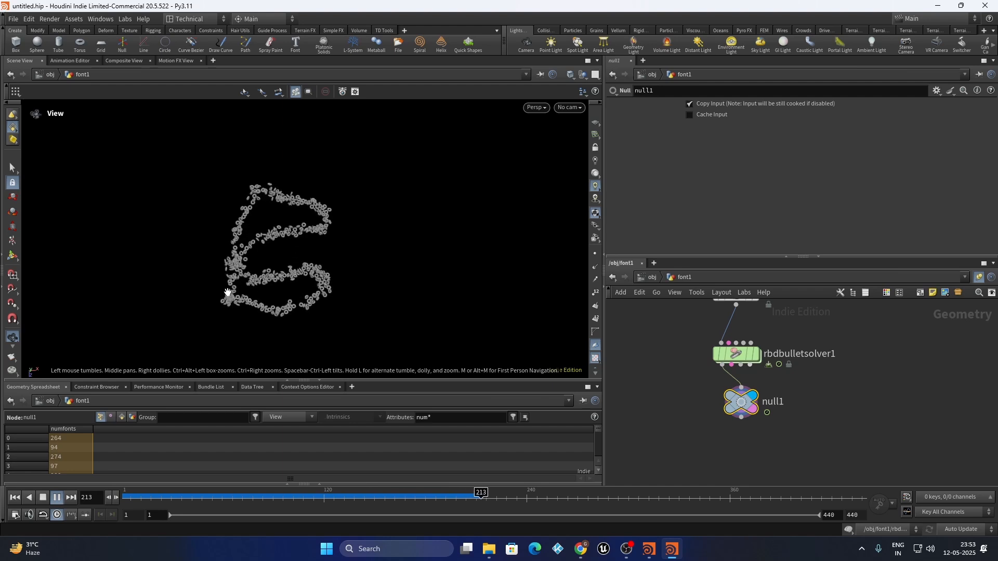
Pause playback and switch rbdbulletsolver1's Collision Shape from Convex Hull to Concave
click(56, 497)
scroll(760, 410, down, 1)
scroll(832, 320, up, 3)
drag(880, 349, 632, 395)
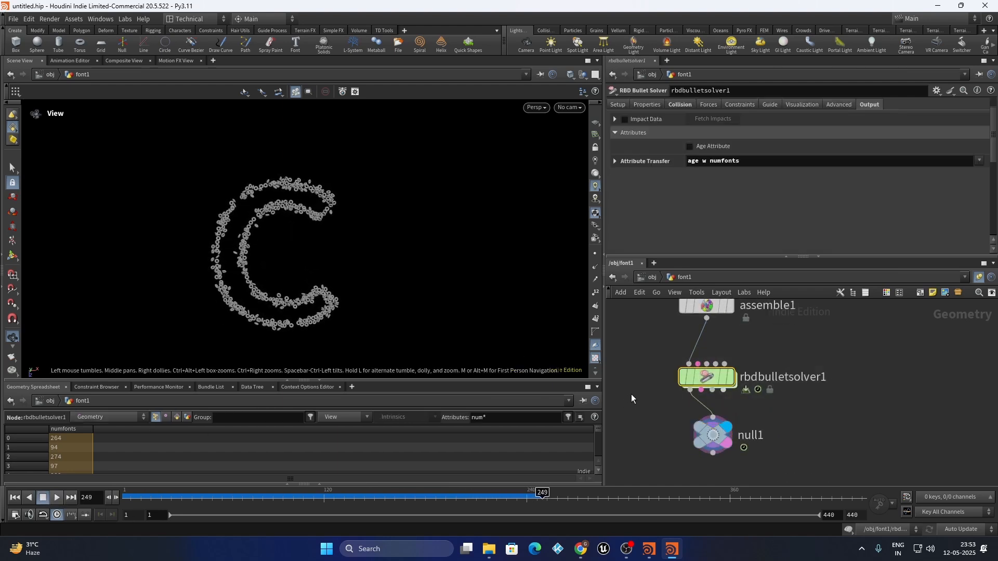
scroll(682, 156, up, 4)
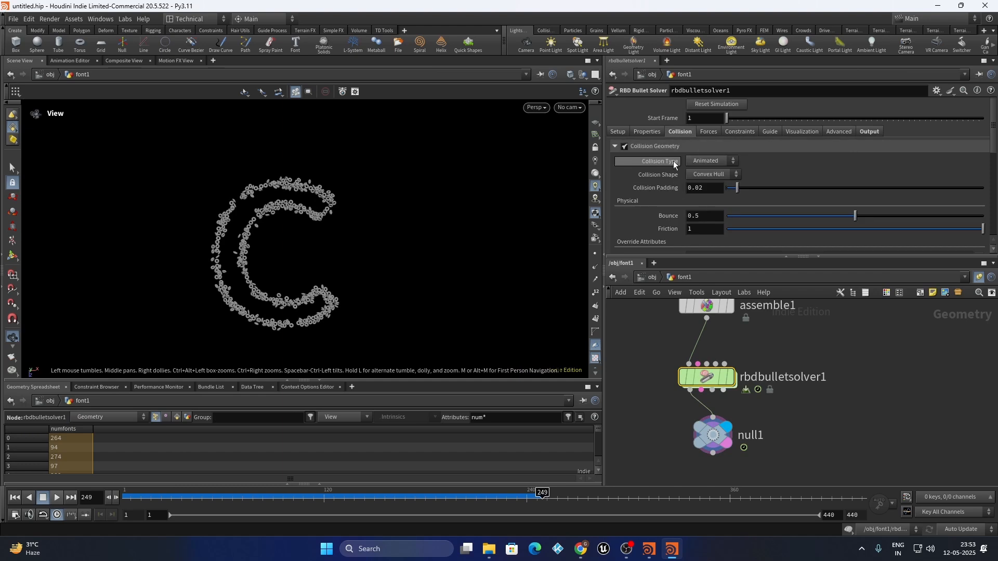
click(707, 147)
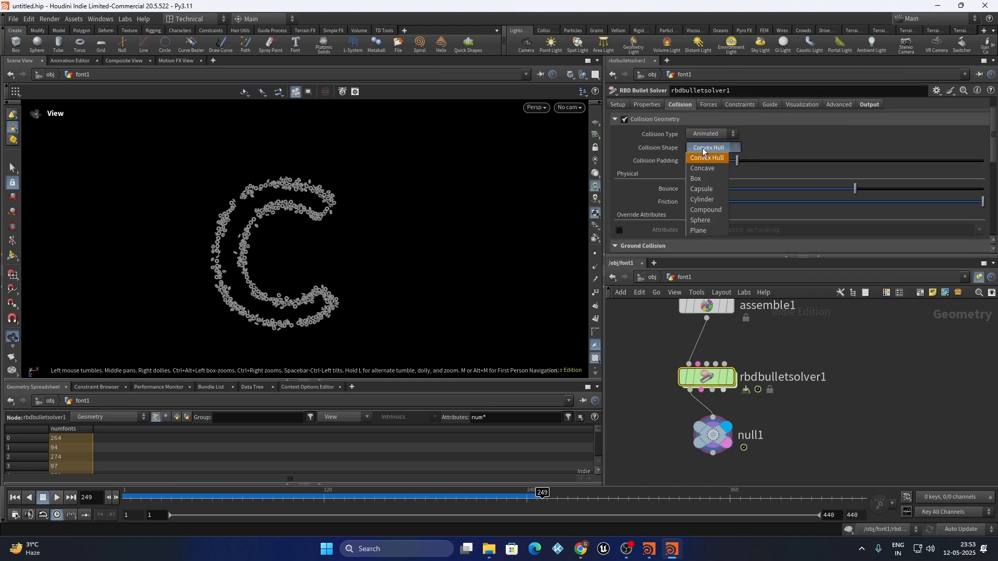
click(703, 151)
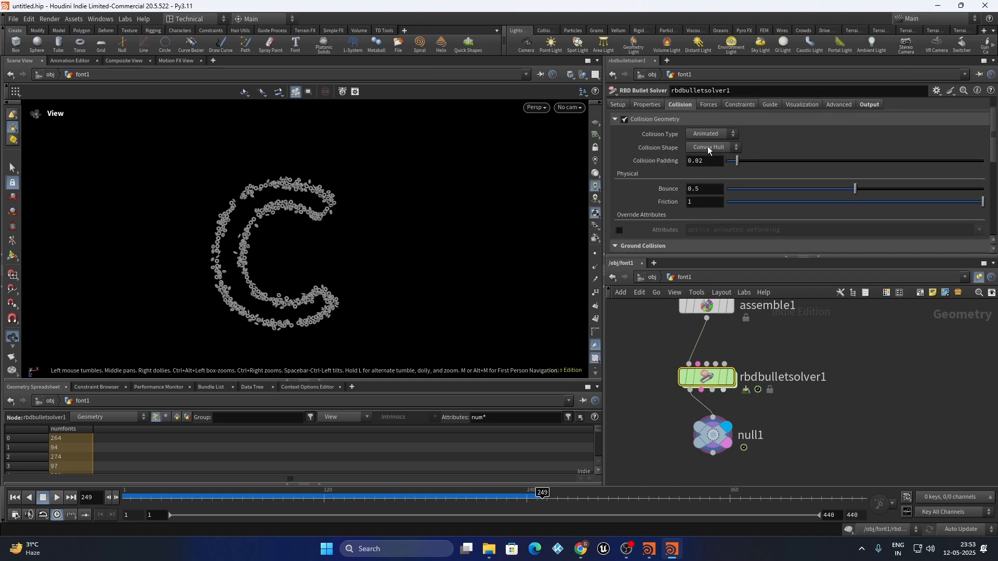
click(708, 149)
click(703, 166)
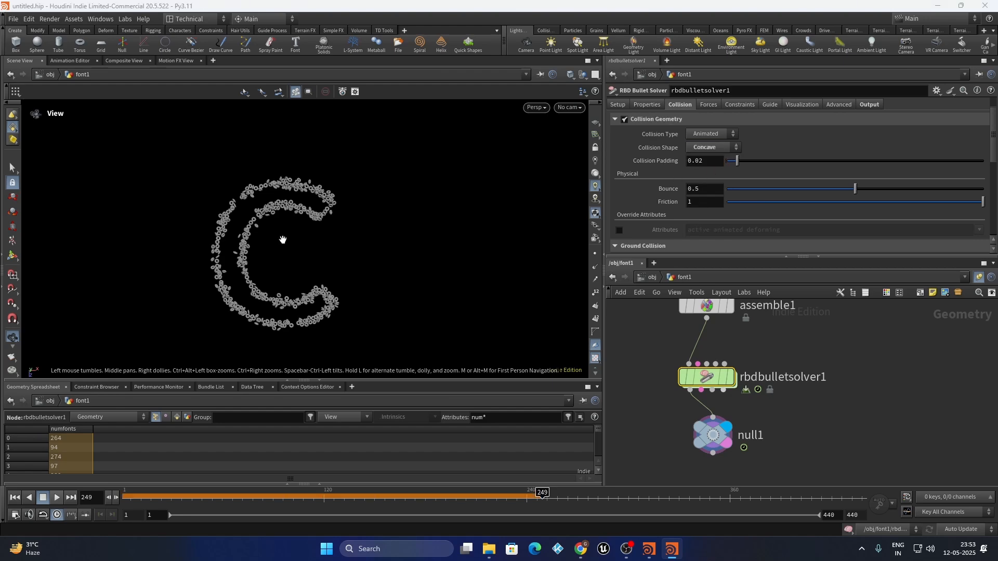
scroll(288, 350, up, 8)
drag(305, 303, 290, 236)
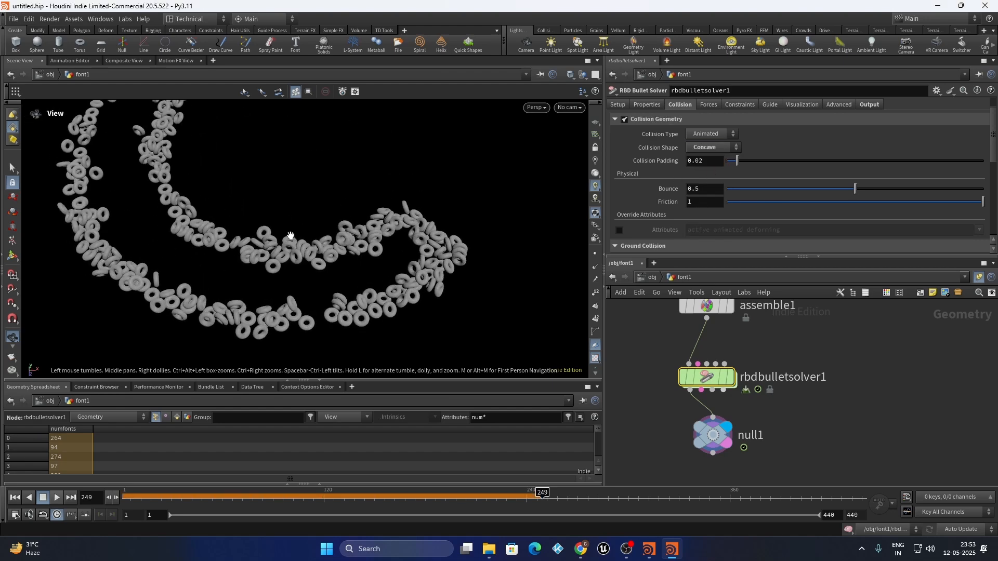
scroll(291, 235, down, 10)
Replay the concave simulation from frame 1 through letters A–D, pausing at D
click(15, 498)
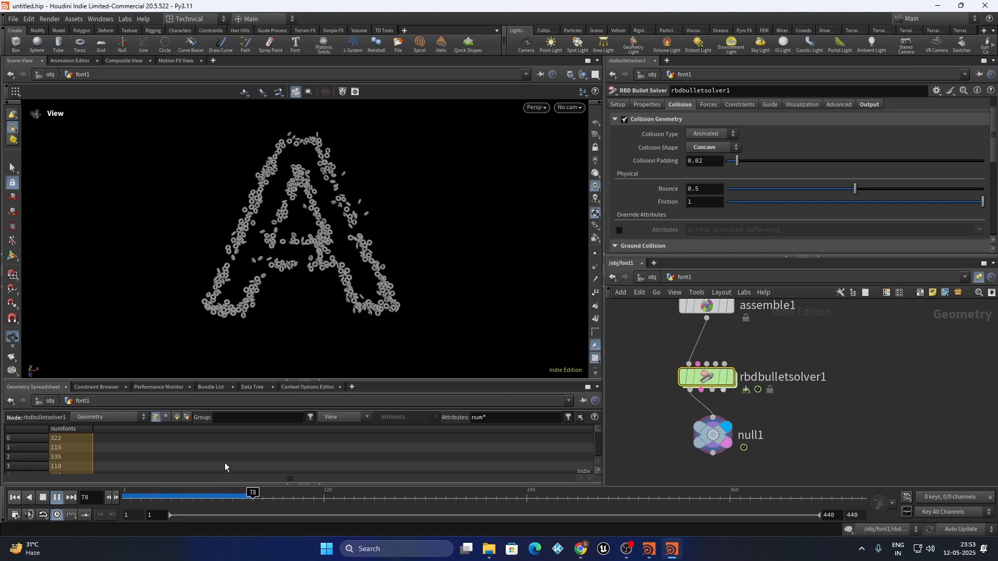
click(196, 500)
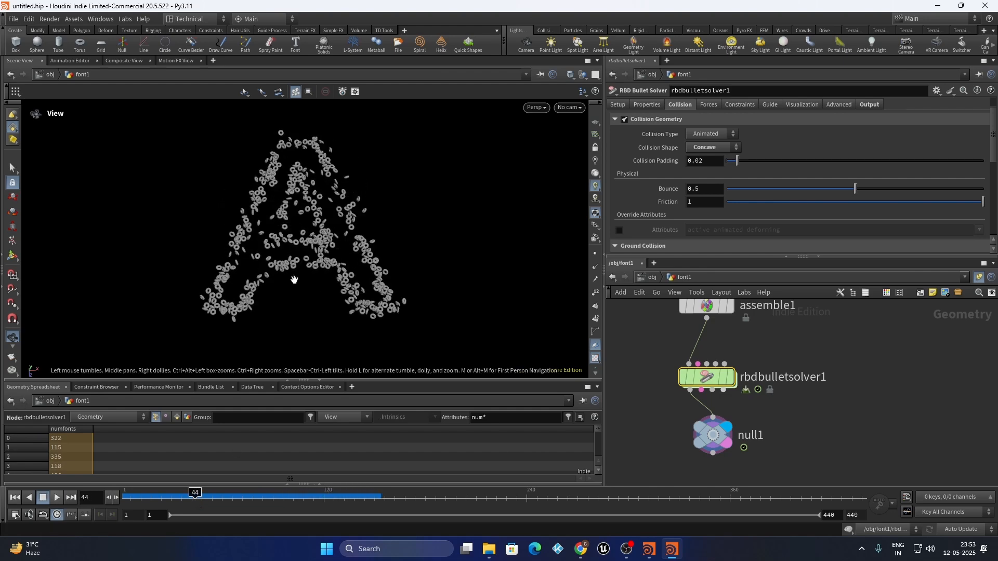
click(127, 497)
drag(160, 494, 352, 507)
click(58, 499)
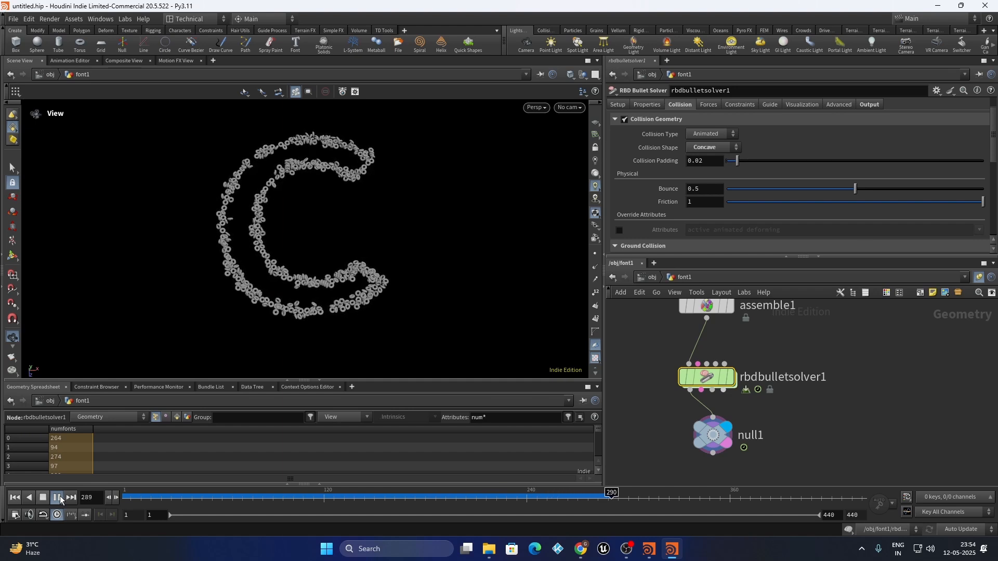
click(58, 498)
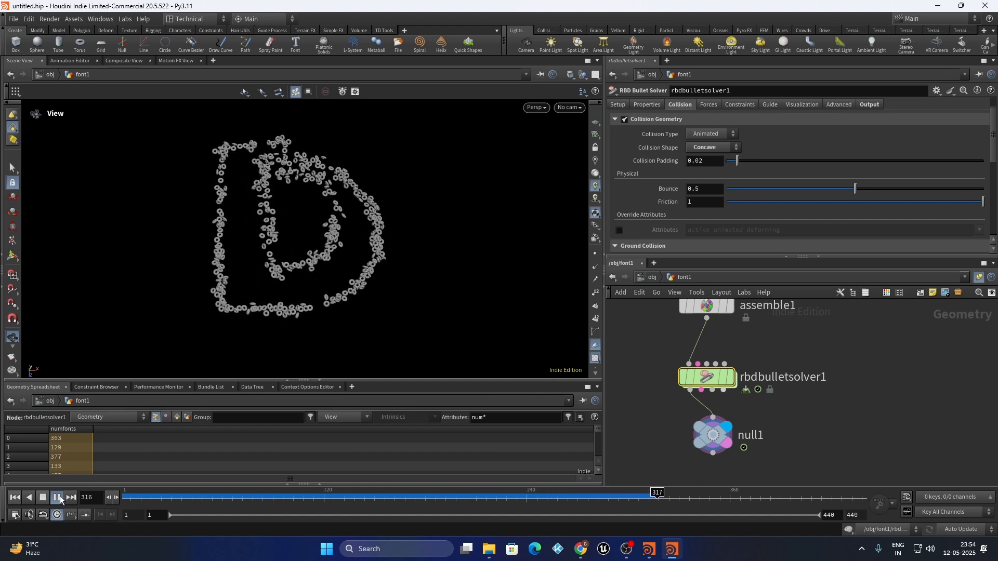
Tilt the view flat across the rings and bring up the solver's Properties tab
drag(291, 236, 227, 255)
scroll(226, 255, up, 5)
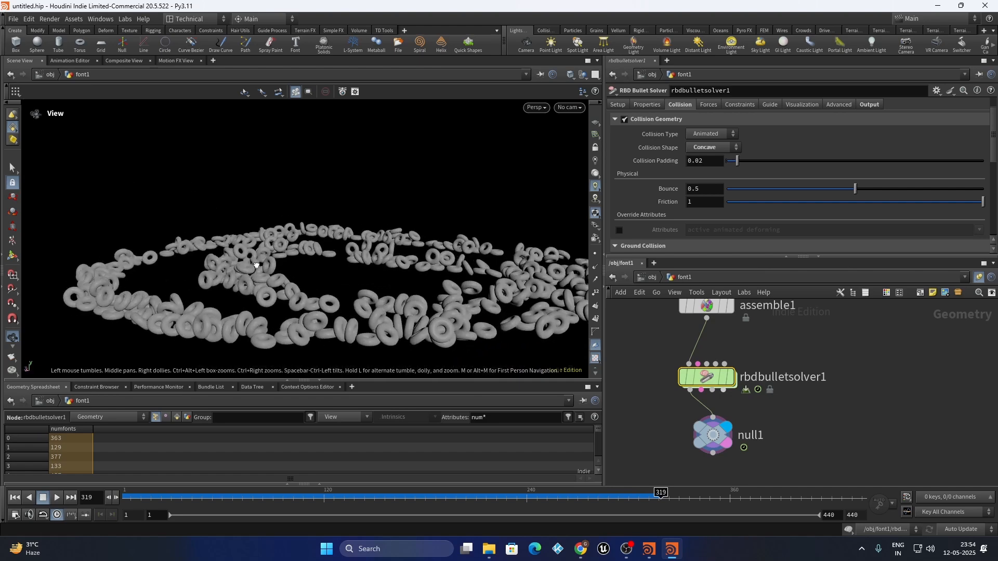
scroll(849, 366, down, 3)
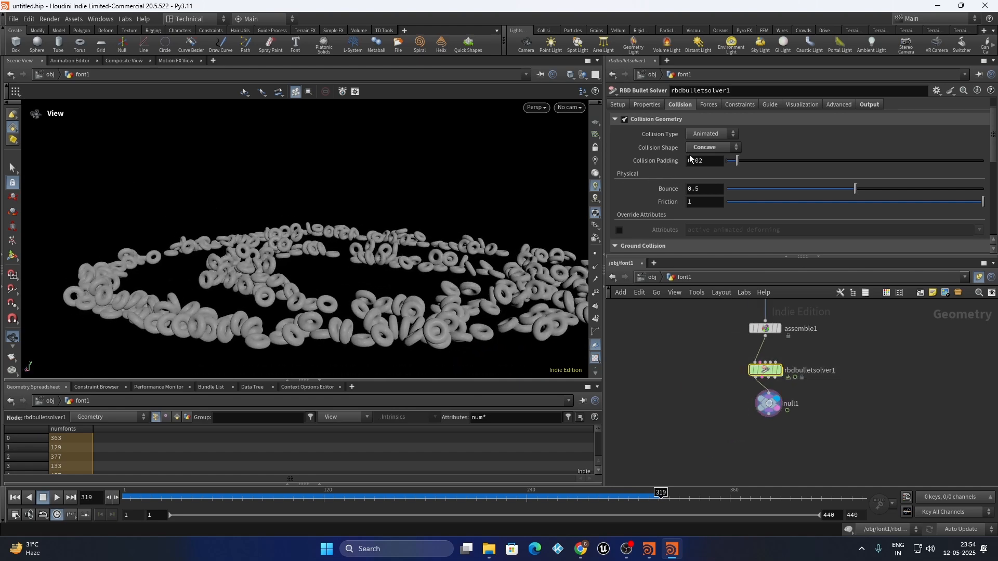
key(alt+Tab)
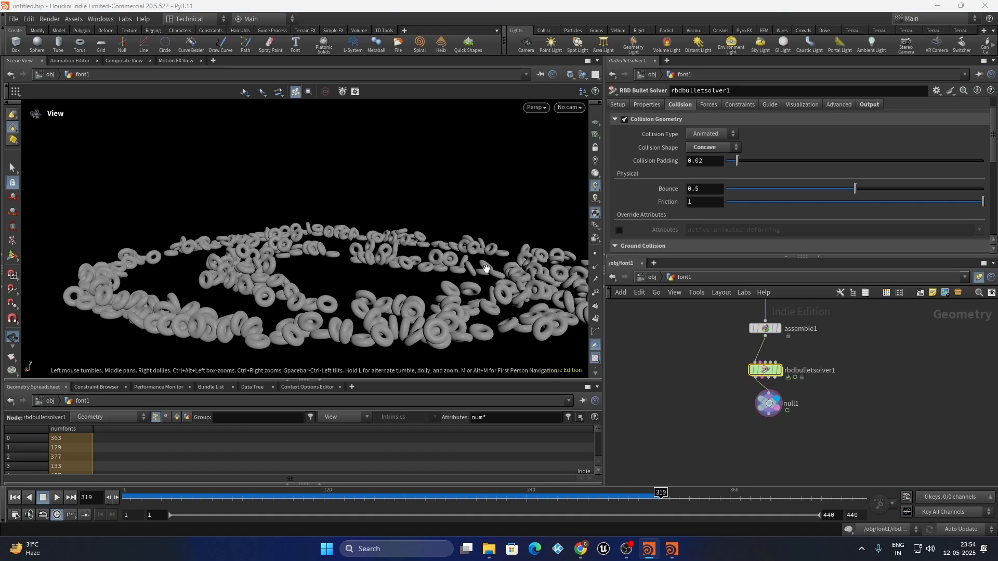
key(alt+Tab)
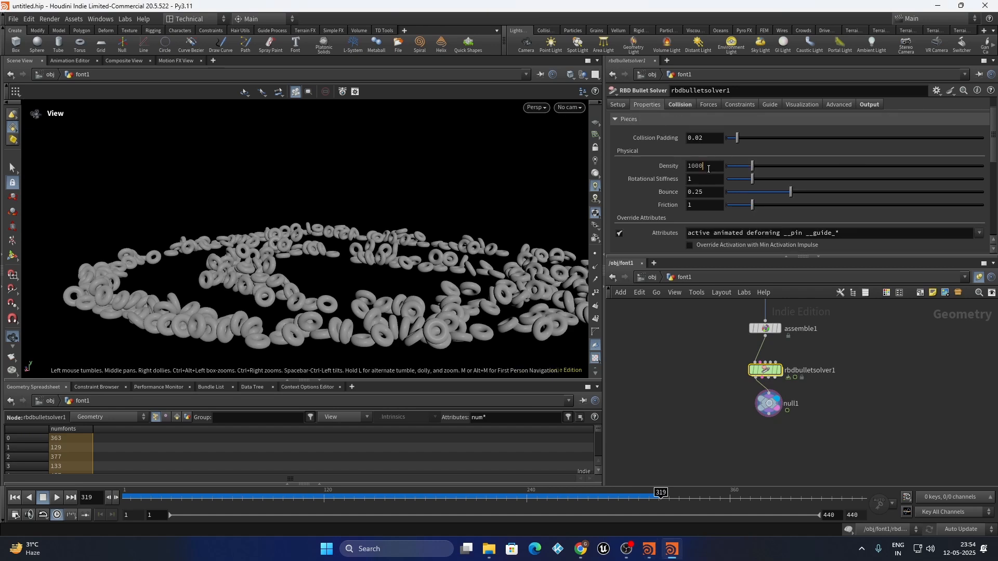
Set the tori Density to 10000, rewind to frame 1, and replay the heavier tori
text(0)
click(691, 373)
scroll(240, 265, down, 4)
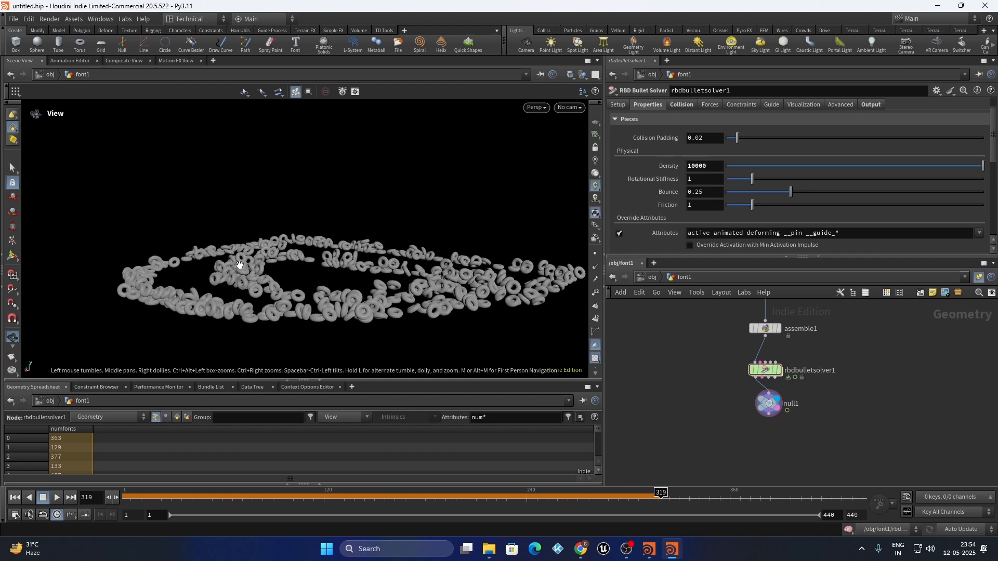
drag(268, 258, 324, 289)
scroll(323, 289, down, 2)
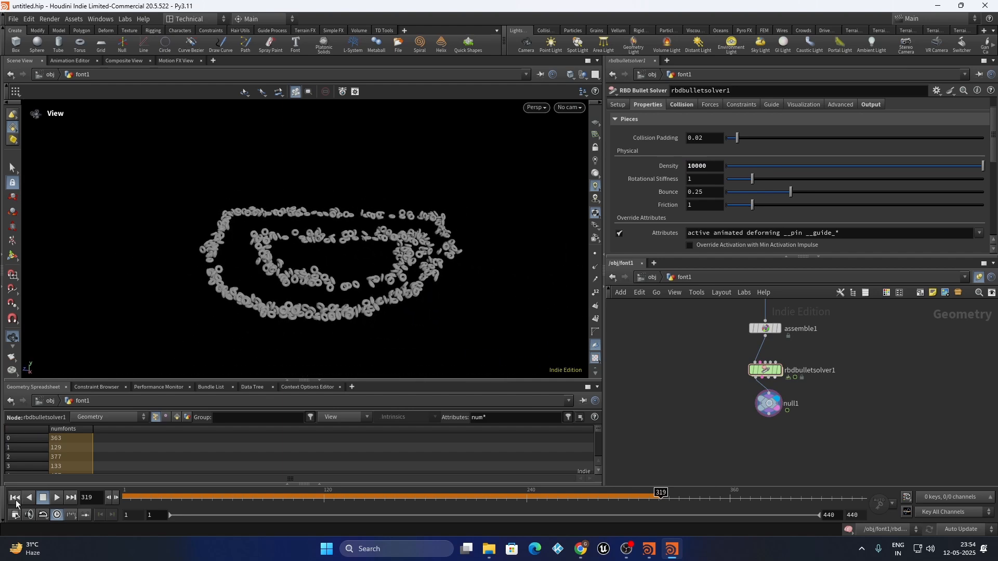
click(15, 497)
click(58, 498)
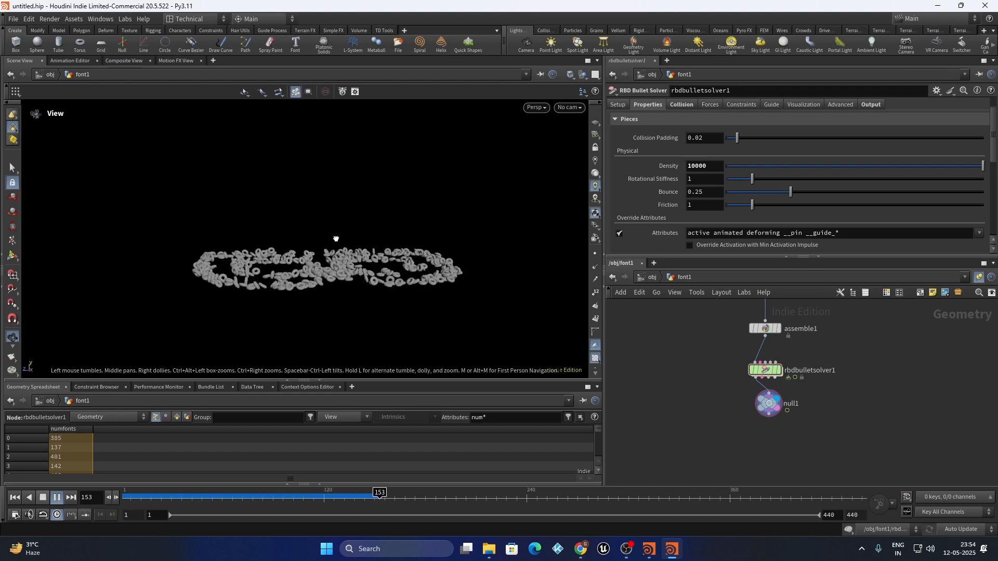
Set both the piece Bounce and the Collision Bounce to 1
double_click(703, 192)
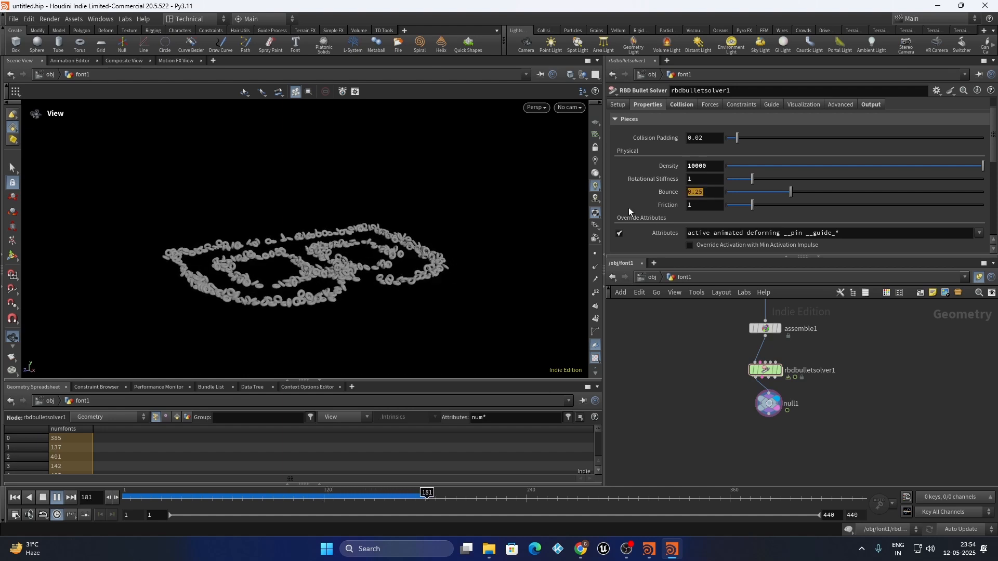
text(1)
key(Return)
scroll(655, 166, down, 5)
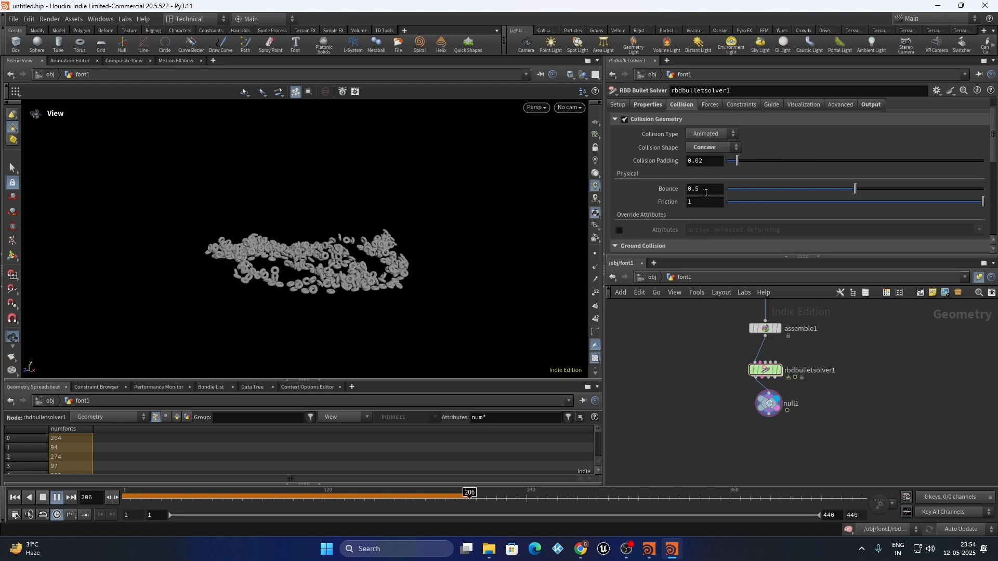
drag(702, 190, 628, 191)
text(1)
key(Return)
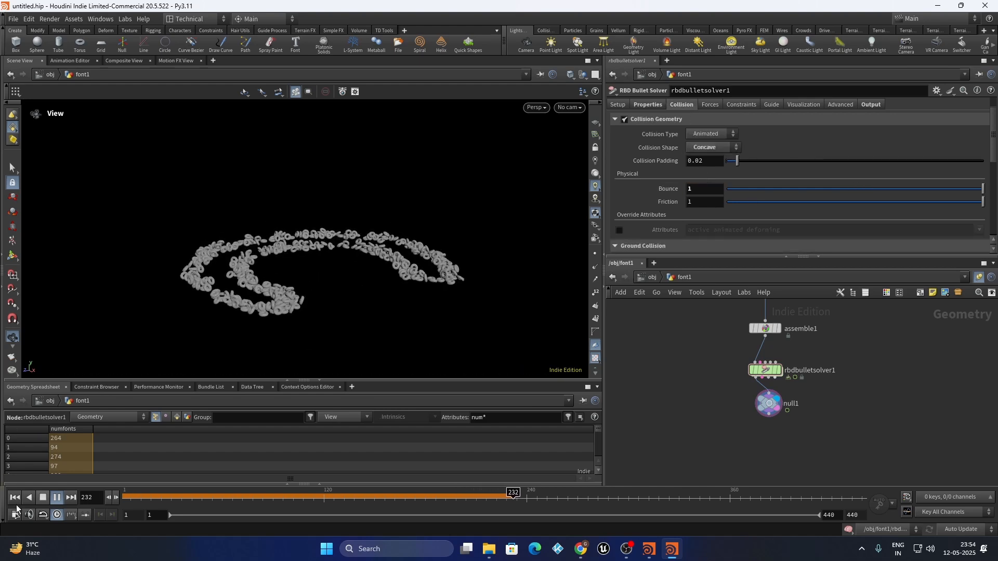
Replay the bouncier simulation from frame 1, facing the letters, and stop at frame 371
click(15, 501)
click(57, 499)
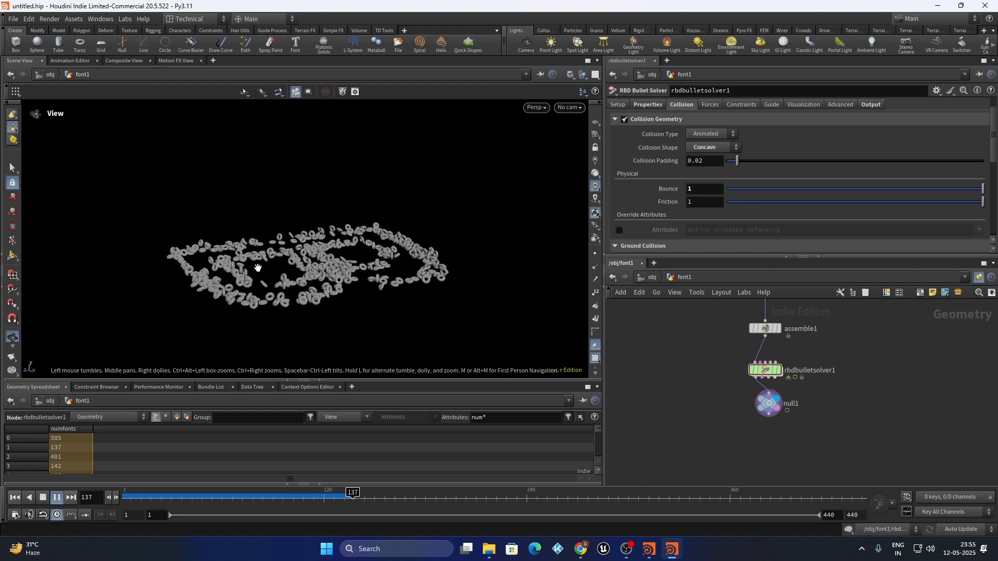
drag(303, 307, 238, 221)
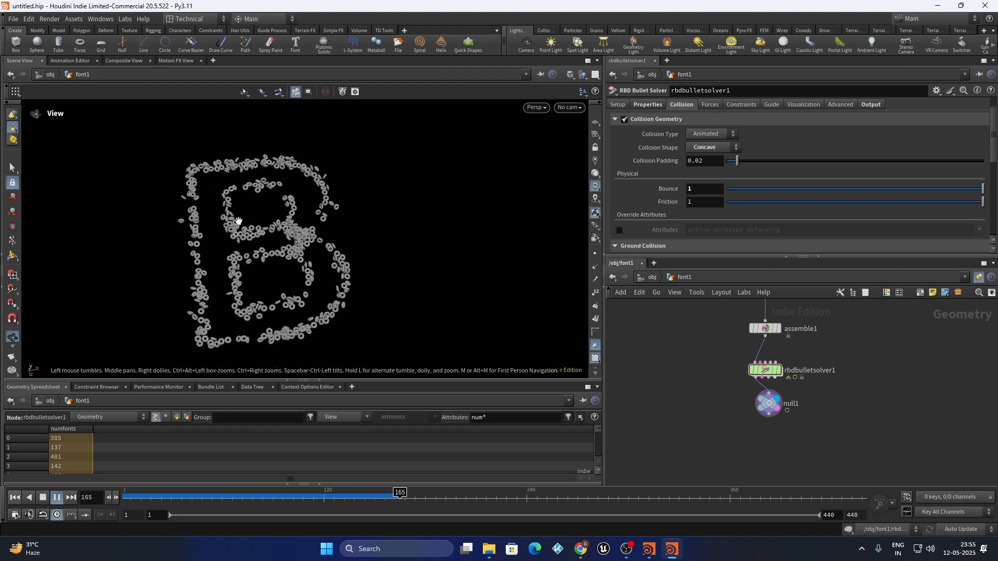
drag(269, 286, 266, 295)
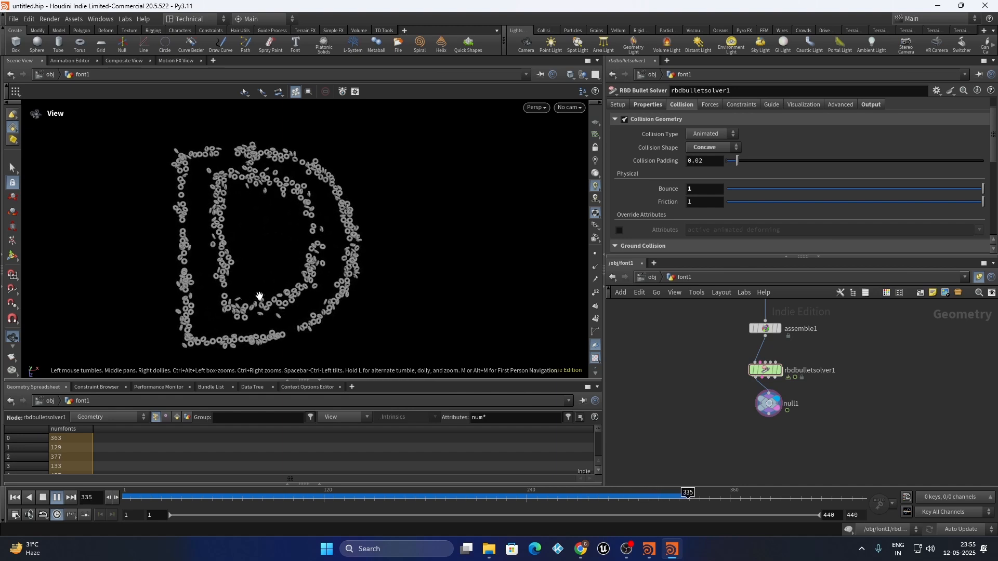
click(52, 498)
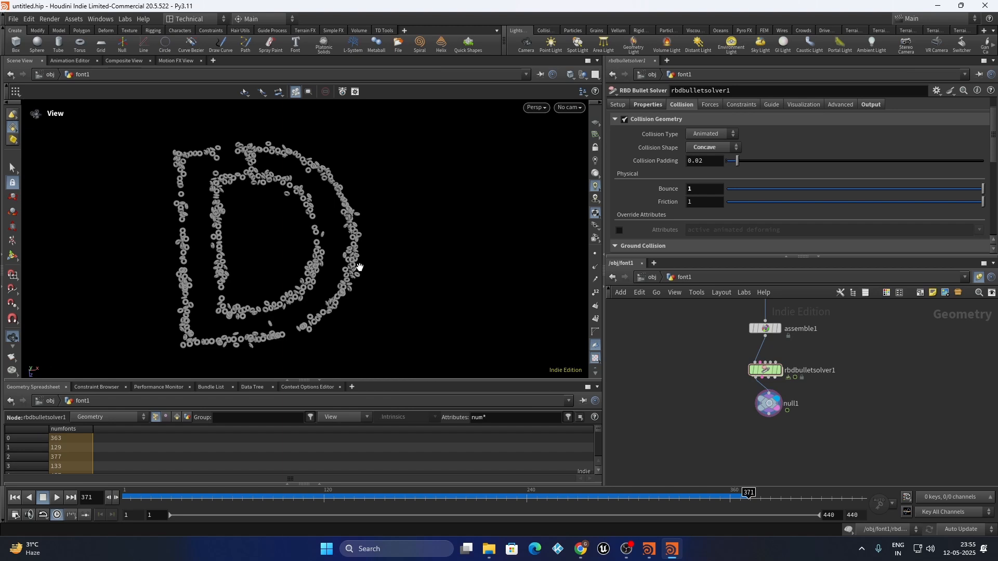
Inside rbdbulletsolver1, drop a Geometry Wrangle onto the wire below geometrywrangle1
double_click(762, 370)
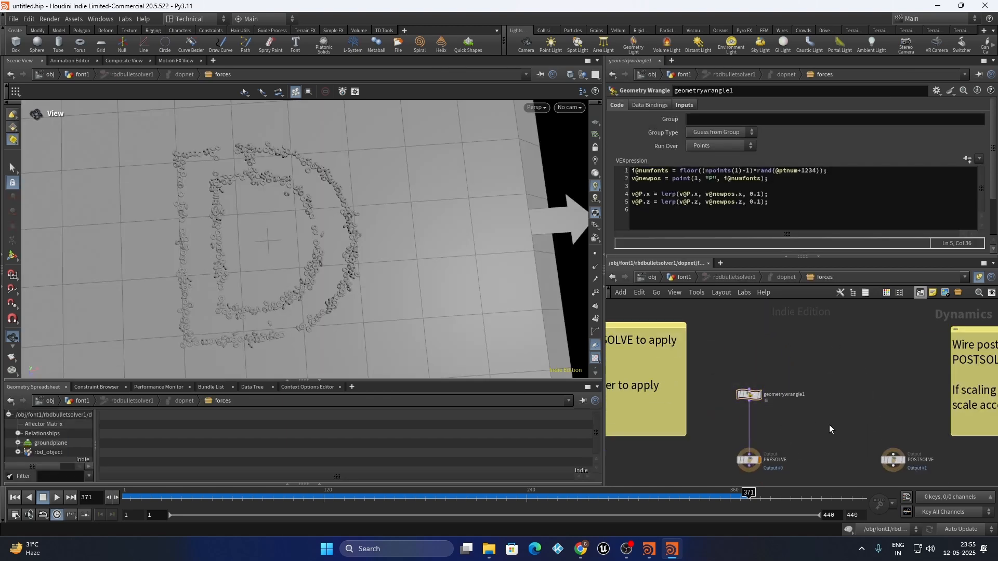
key(Tab)
text(g)
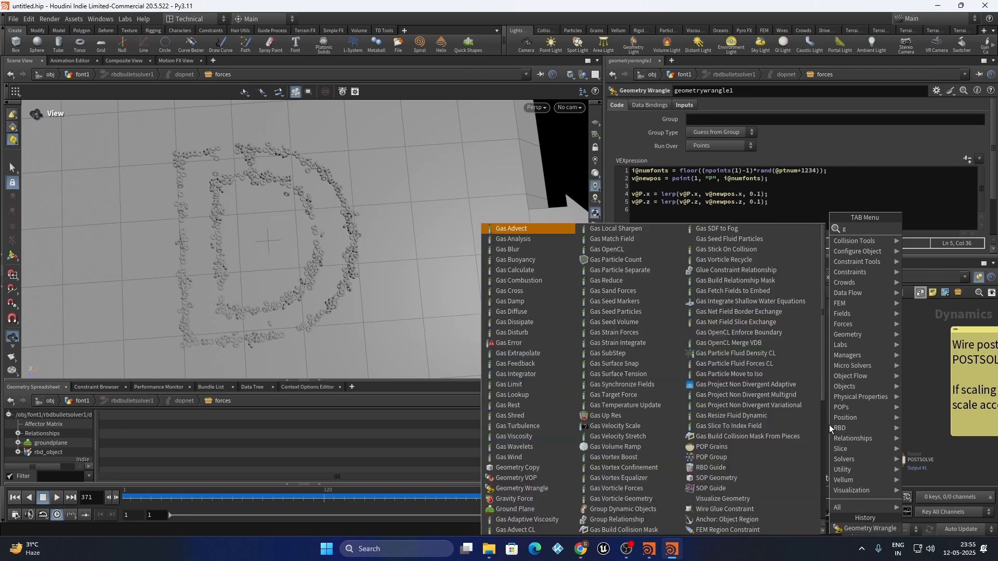
text(eometry)
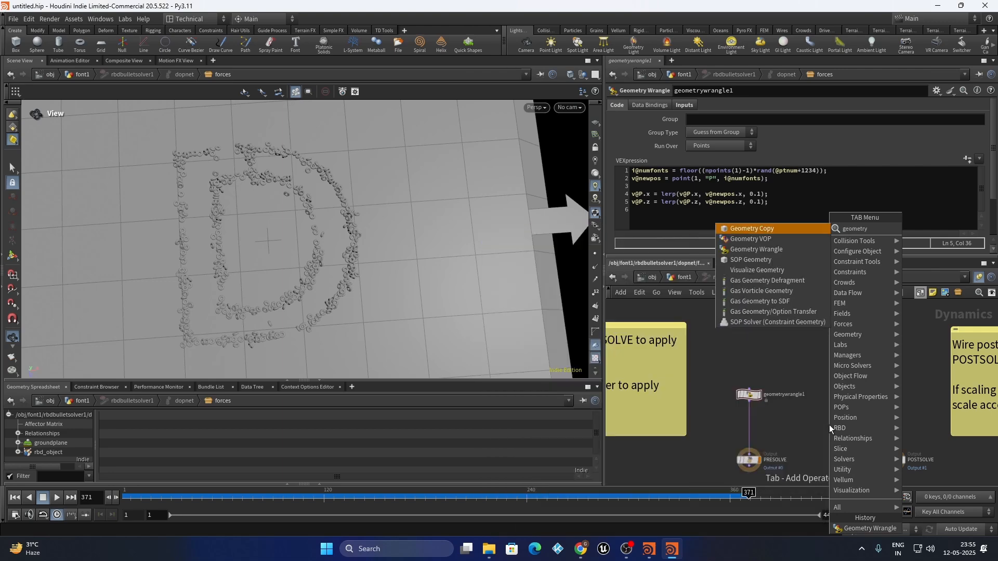
key(Down)
key(Down)
key(Return)
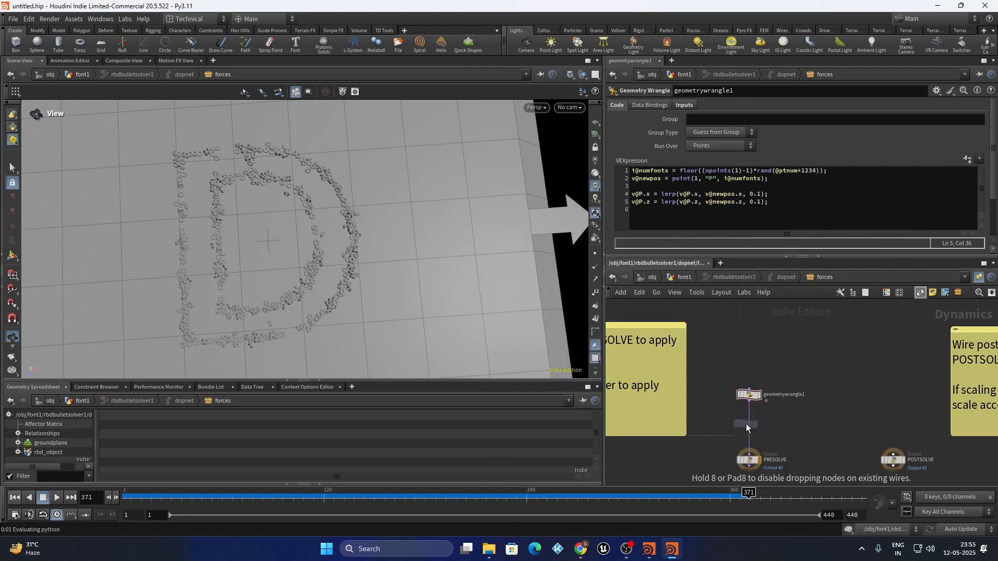
click(750, 424)
scroll(750, 424, up, 5)
Rename the new wrangle 'coloring' and rewind the simulation to frame 1
double_click(796, 411)
text(coloring)
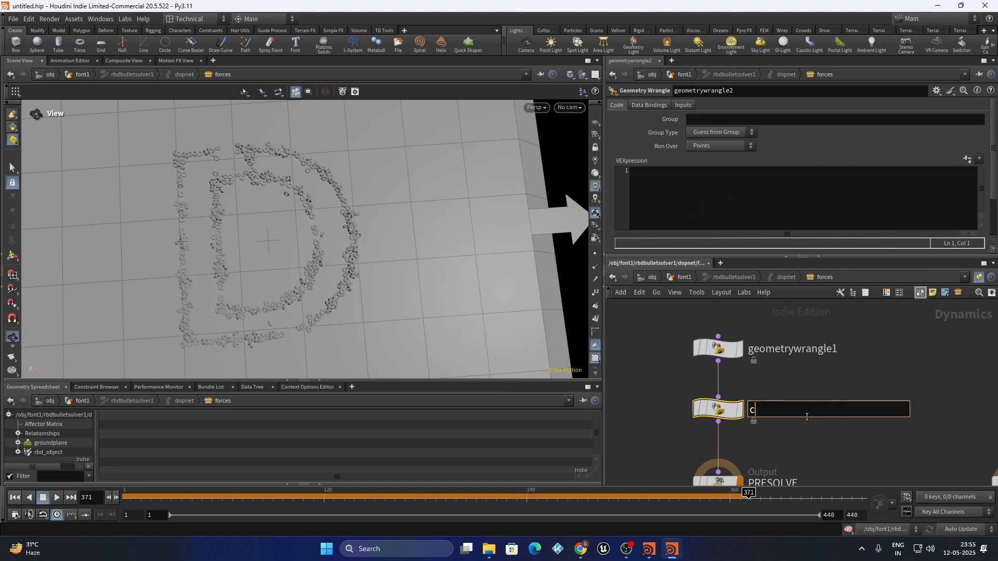
key(Return)
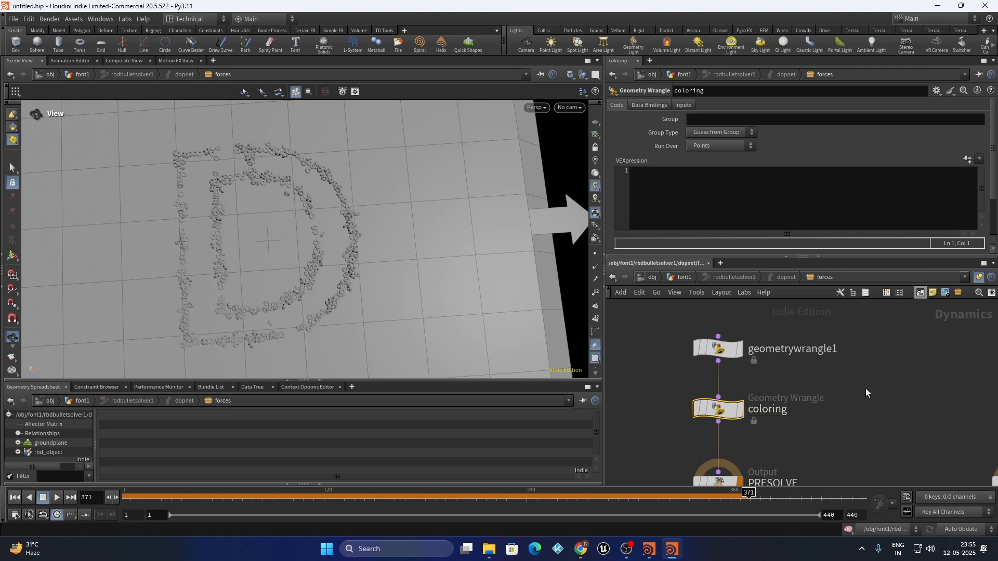
drag(715, 412, 715, 416)
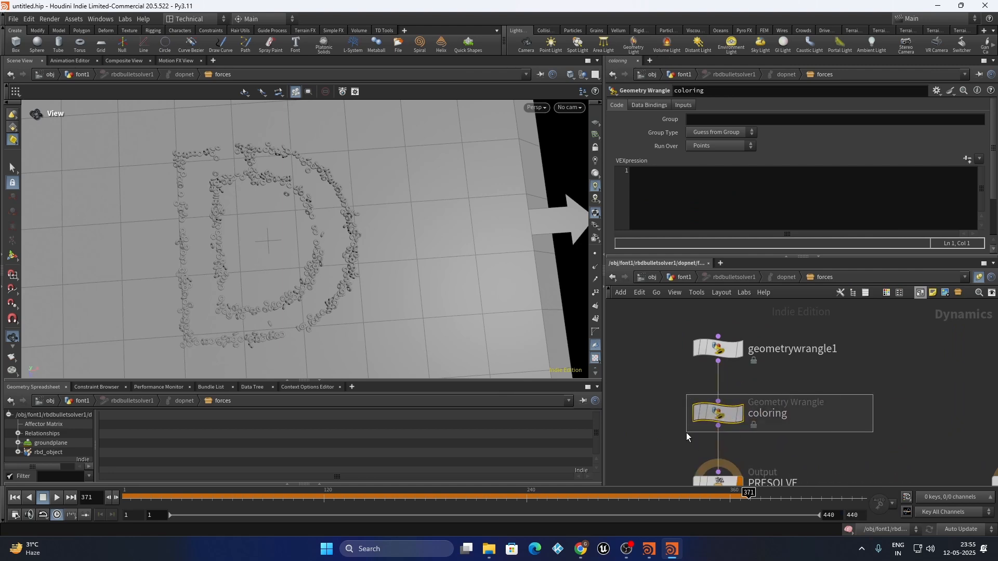
click(14, 497)
drag(257, 254, 342, 185)
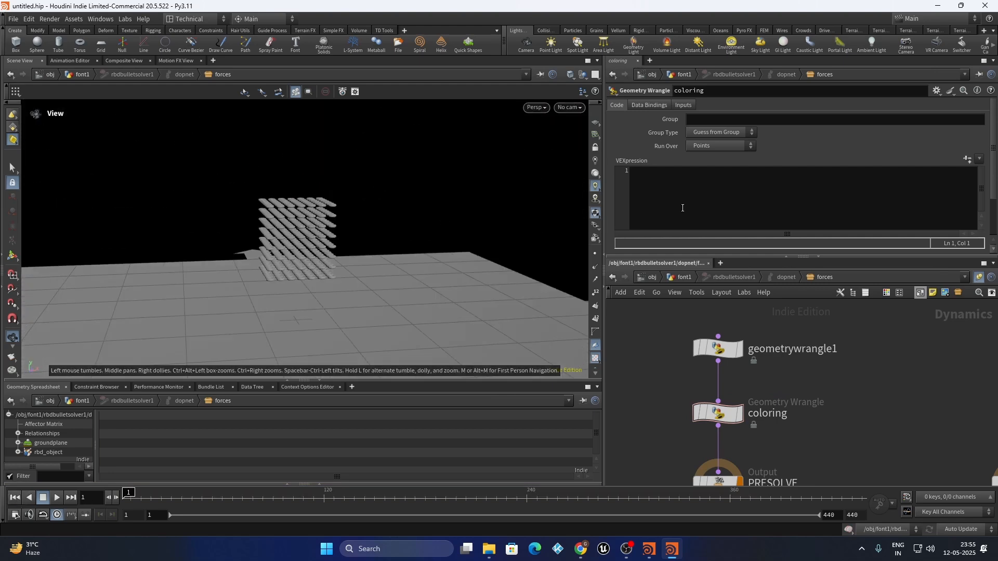
Start the code with a placeholder array vector color[] = {{1,0,0},{0,1,0}}
click(670, 185)
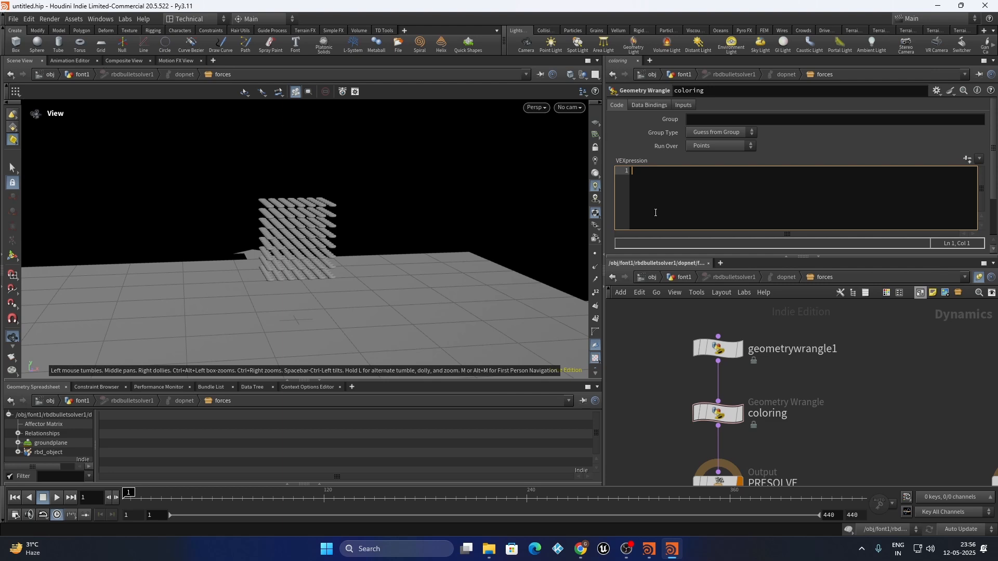
text(vector )
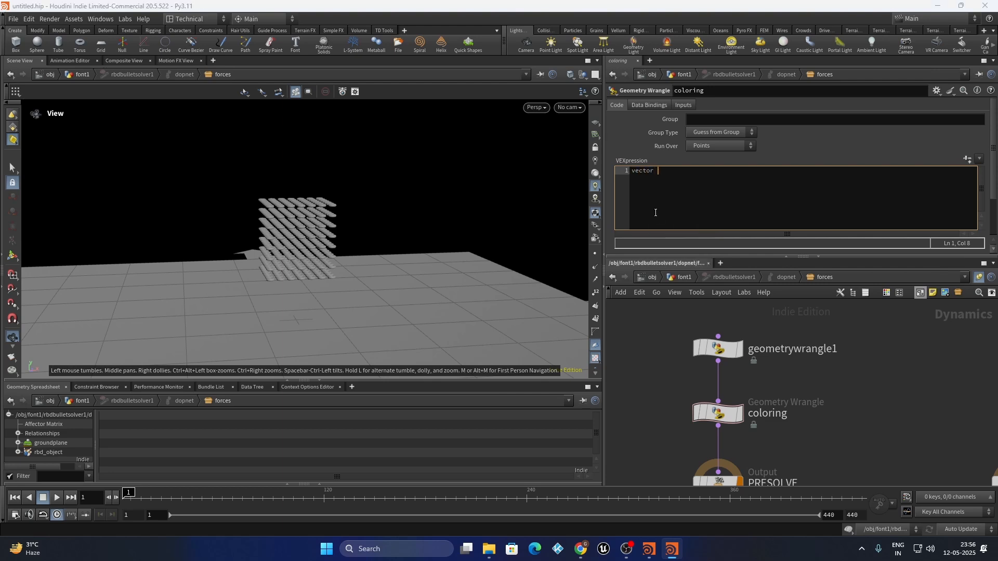
text(color)
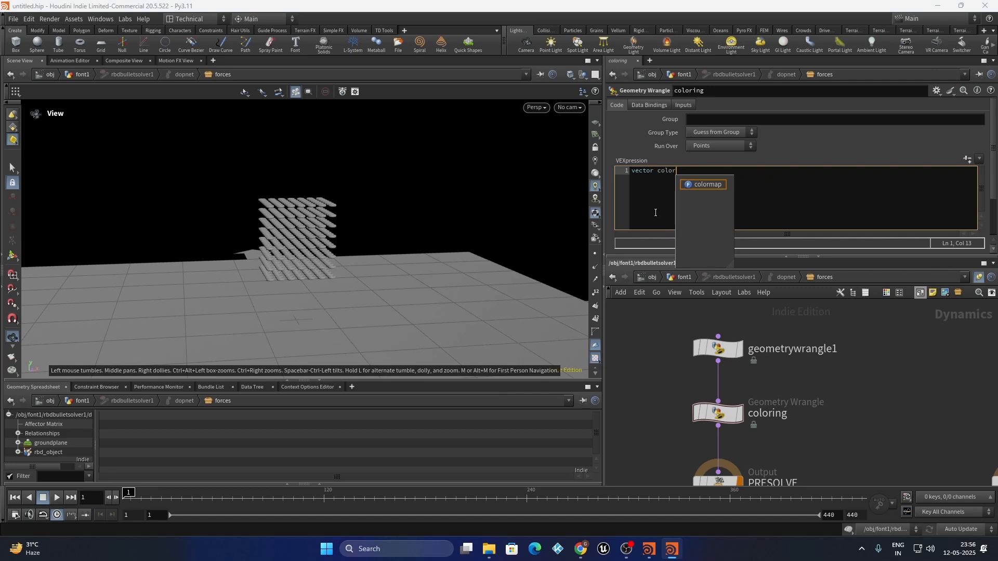
text( [] =)
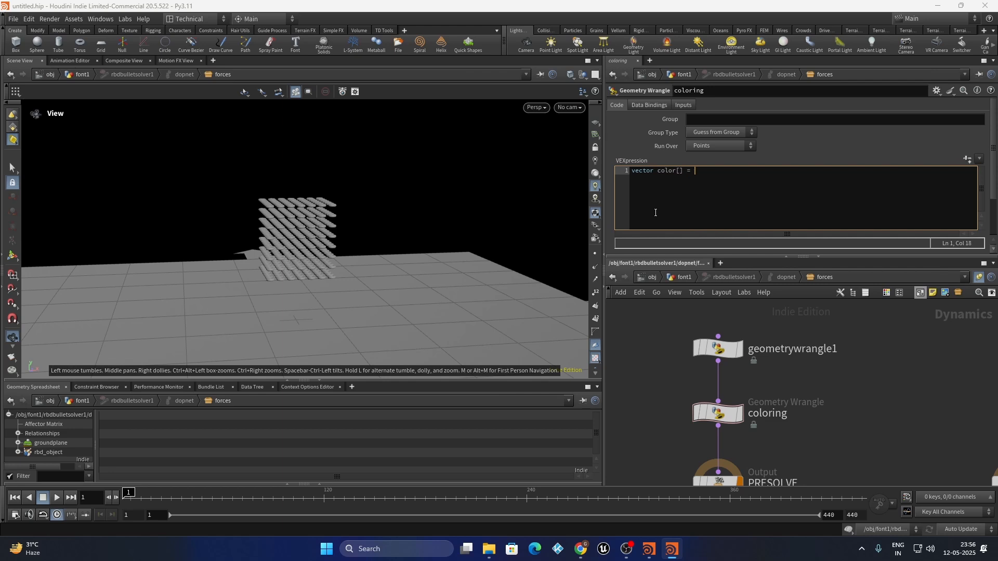
text( {)
text({0)
key(BackSpace)
text(1,0,0}, {0,1,0},)
key(BackSpace)
key(BackSpace)
text(};)
key(BackSpace)
key(BackSpace)
key(BackSpace)
key(Return)
Paste the six-colour palette {0.3,0.2,0.1}…{0.6,0.7,0.4} over the placeholders and widen the code area
key(alt+Tab)
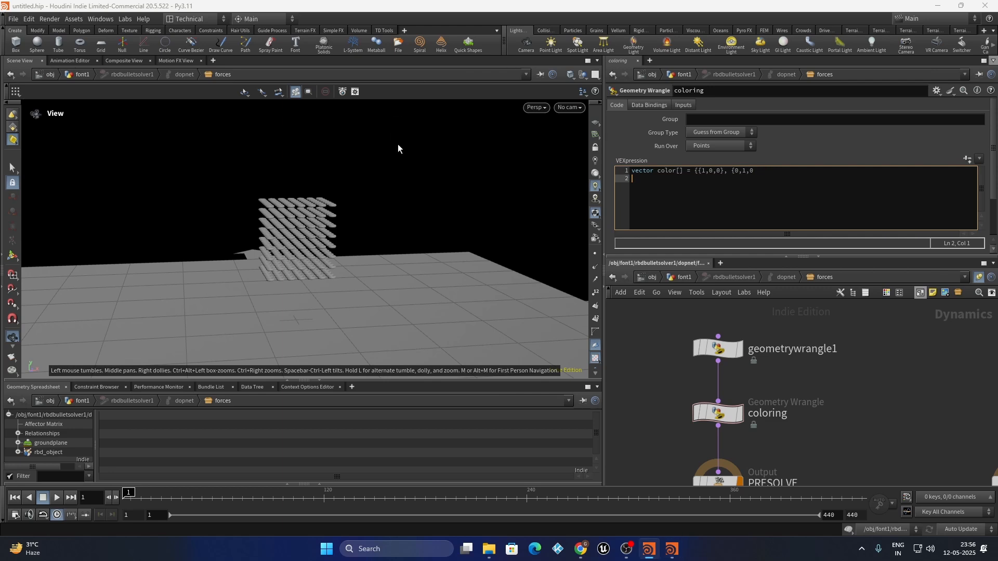
drag(755, 171, 696, 168)
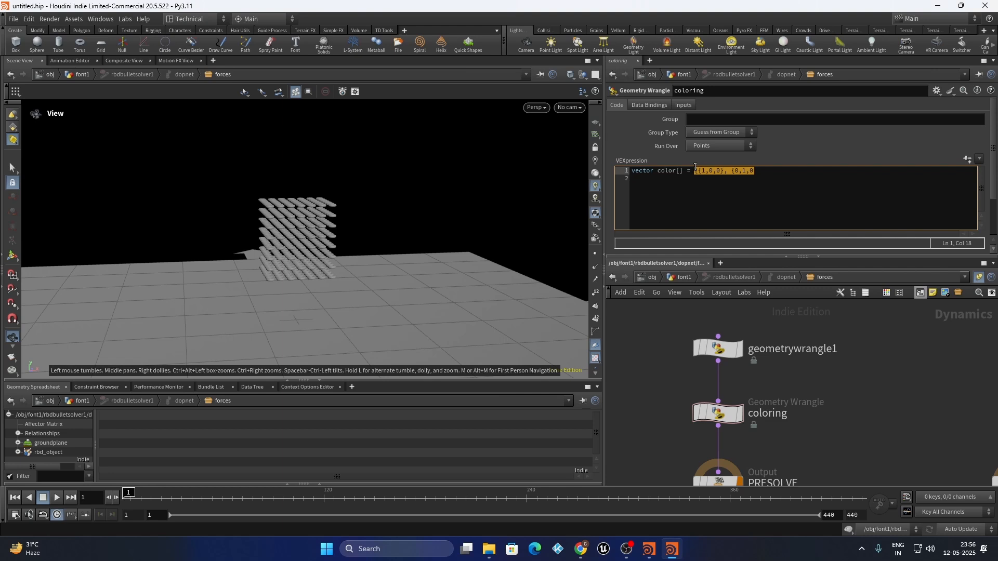
key(ctrl+v)
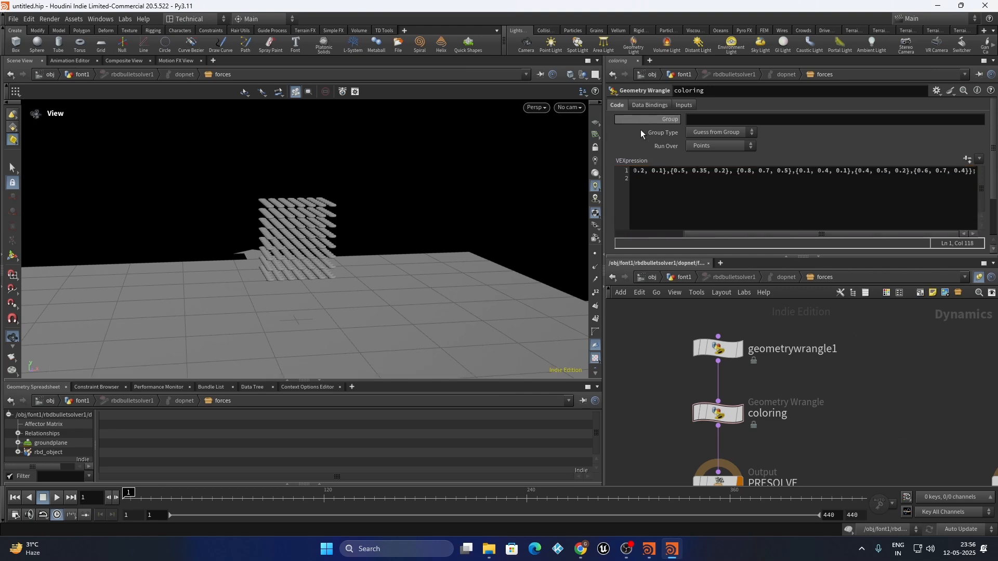
scroll(716, 235, left, 3)
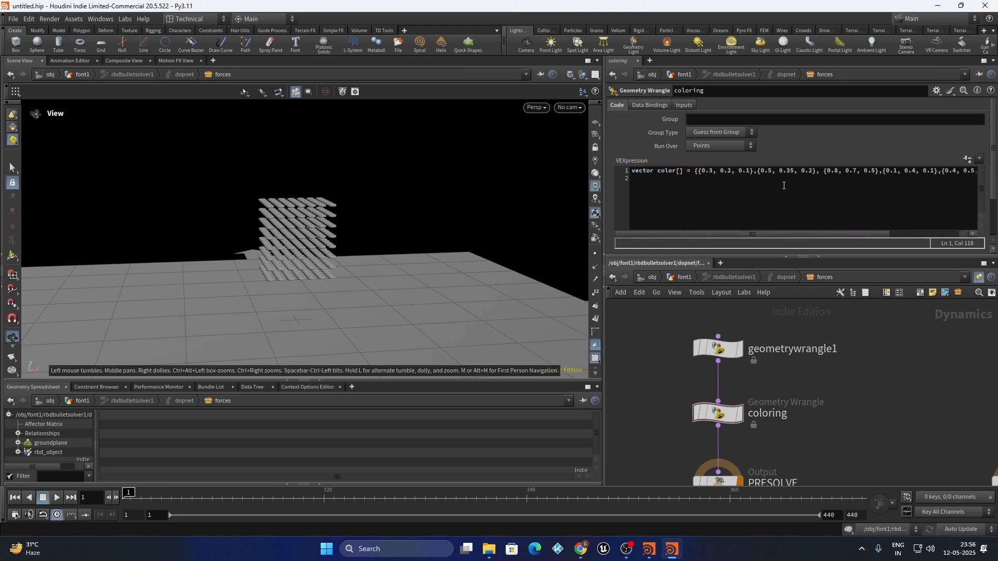
drag(605, 198, 281, 237)
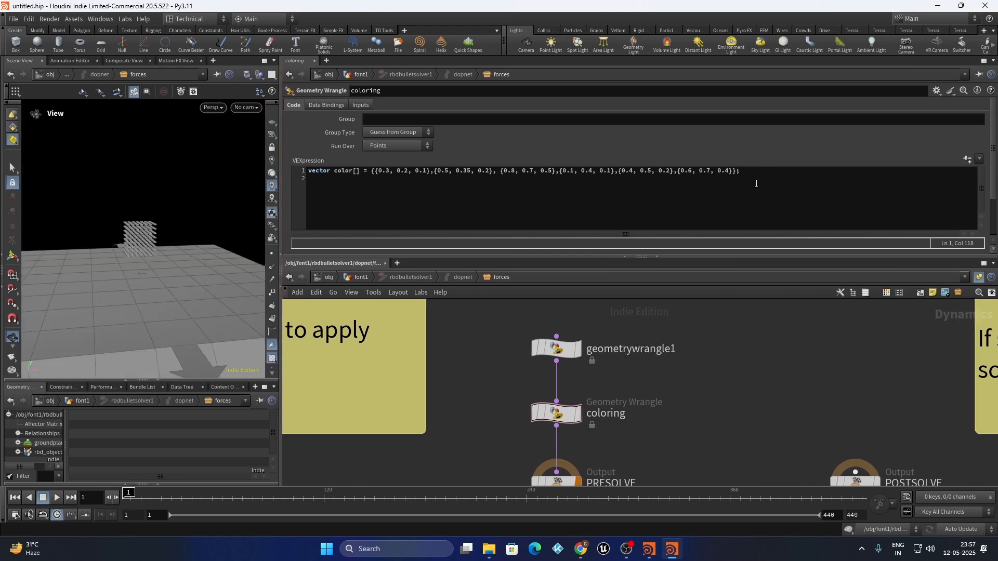
click(744, 173)
click(765, 404)
drag(731, 394, 465, 440)
mouse_move(465, 440)
mouse_down()
mouse_move(677, 389)
mouse_move(470, 444)
mouse_up()
click(800, 389)
Add blank lines below the palette and begin an int declaration on line 3
click(760, 172)
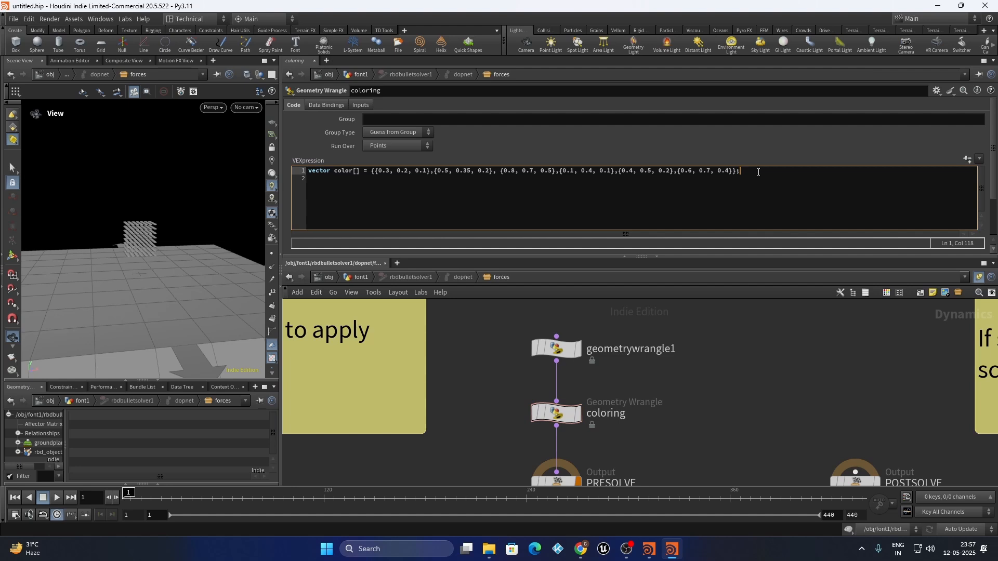
key(Return)
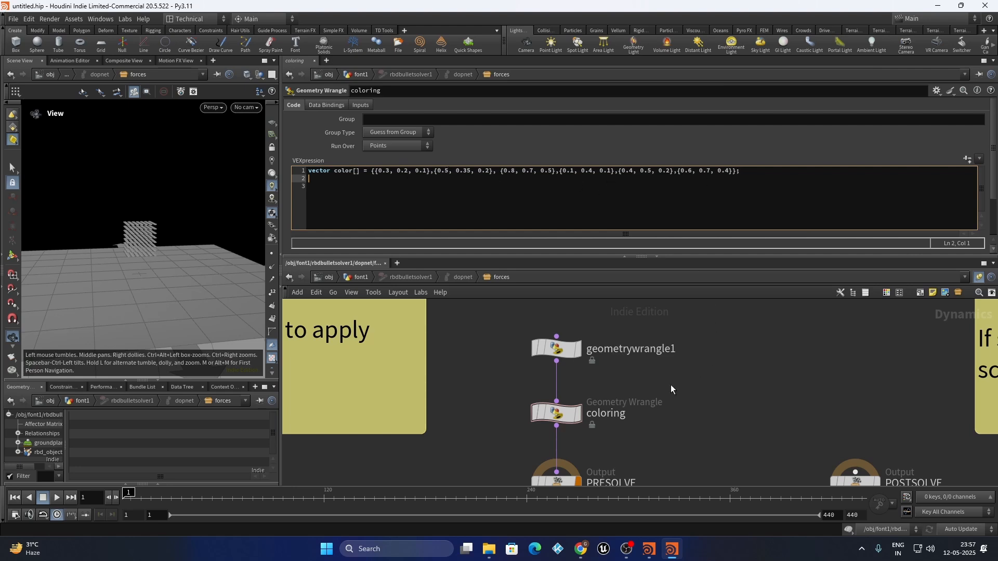
scroll(107, 241, up, 5)
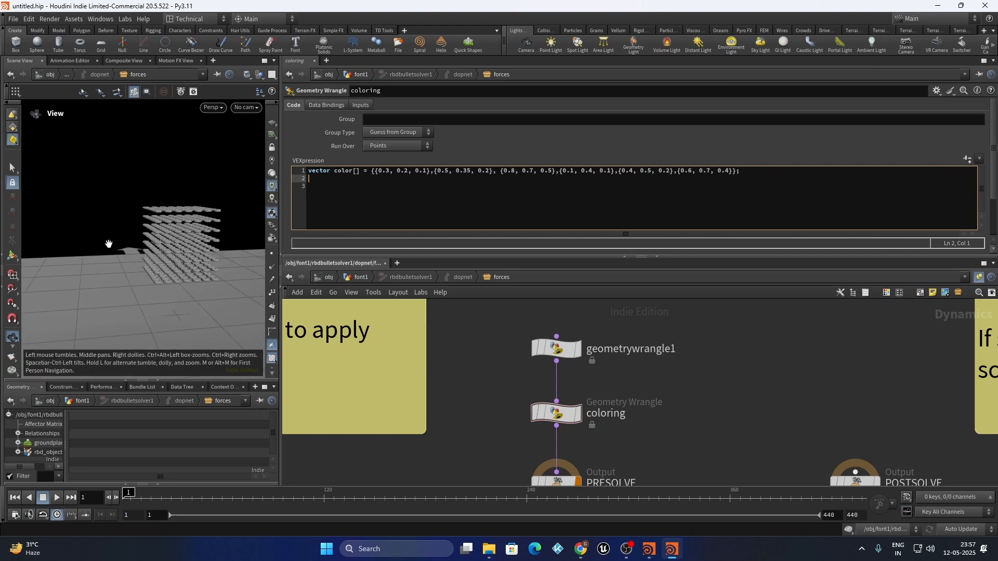
scroll(122, 235, down, 2)
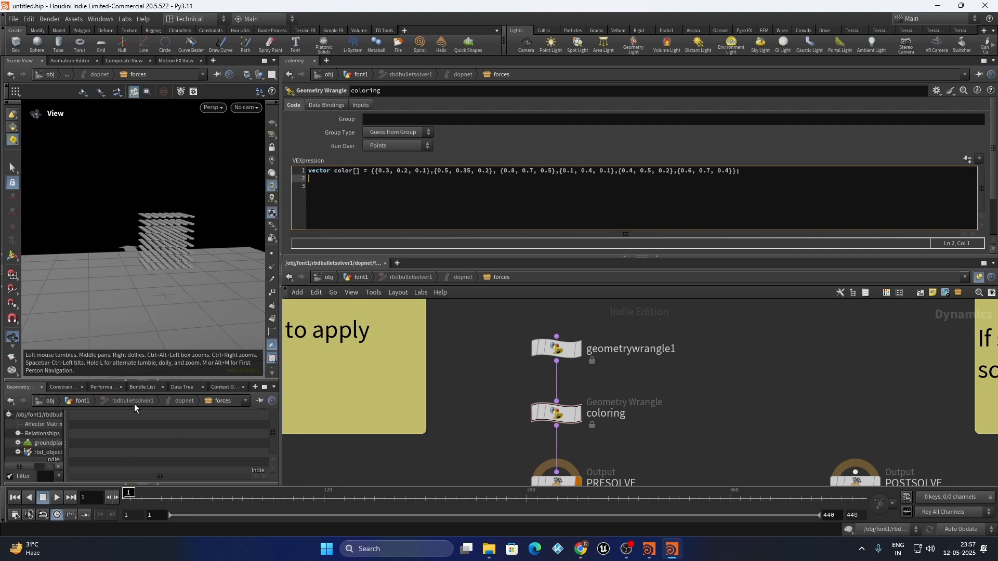
scroll(150, 245, up, 5)
drag(150, 245, 195, 198)
click(350, 190)
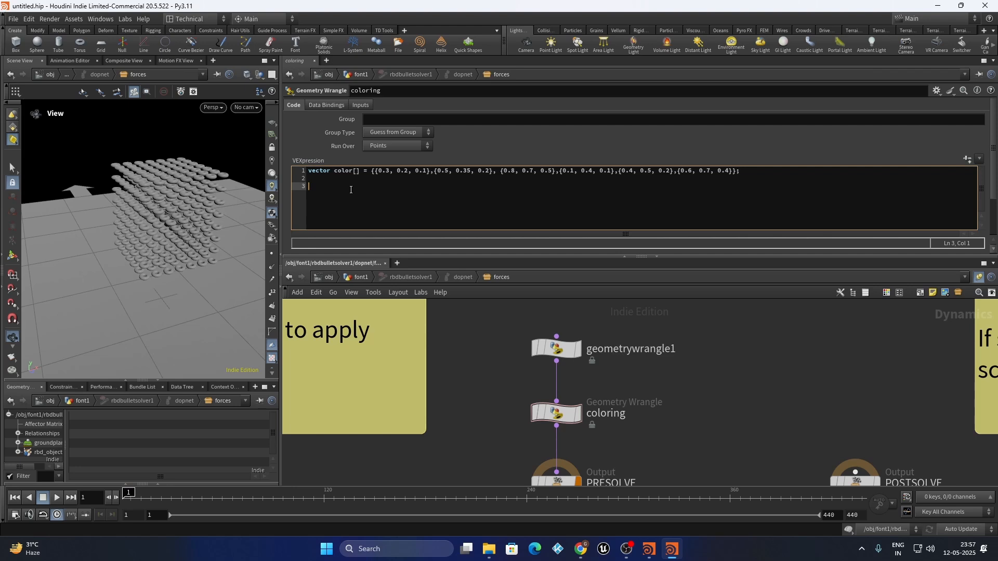
text(int )
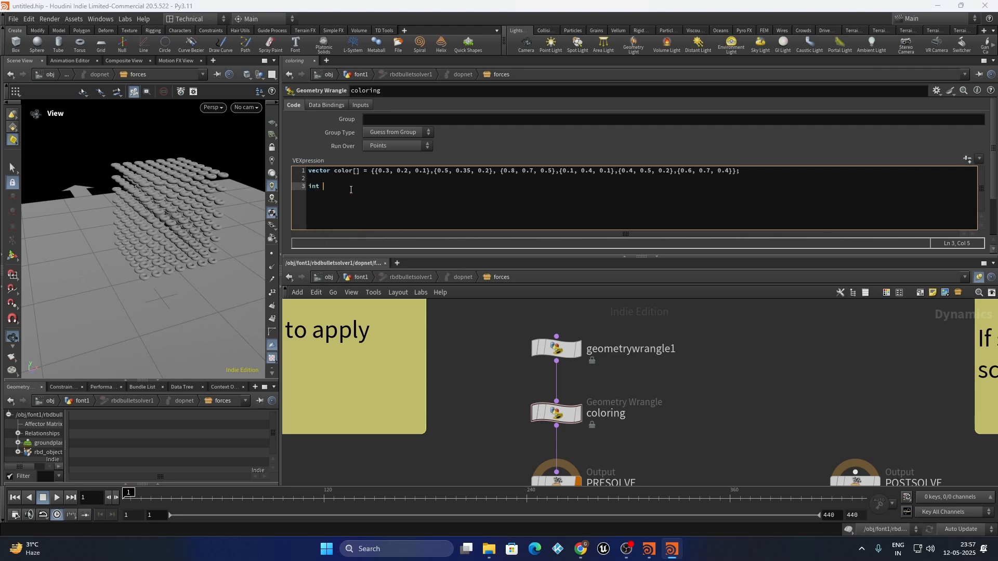
text(rondo)
key(BackSpace)
key(BackSpace)
key(BackSpace)
key(BackSpace)
key(BackSpace)
text(and)
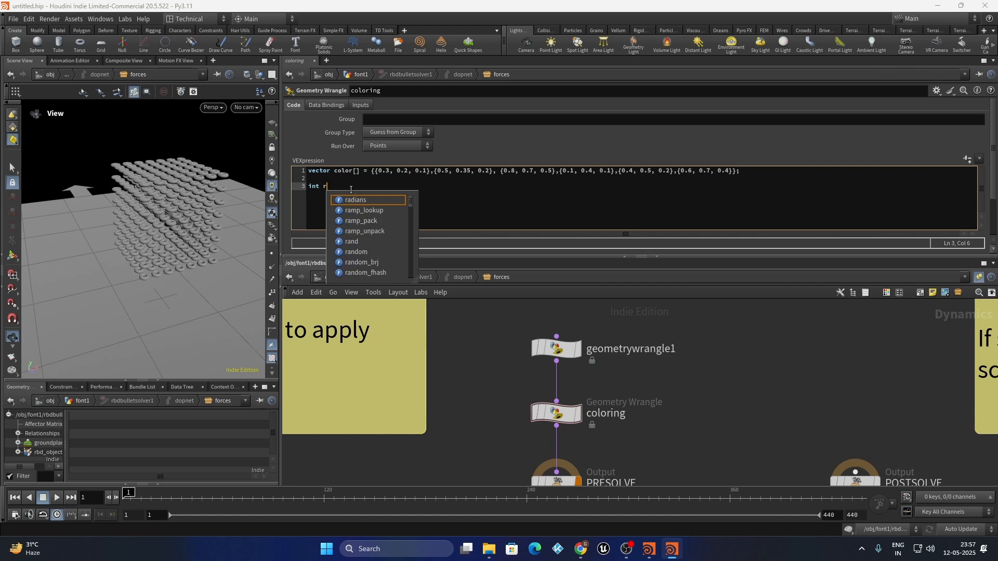
text(o =)
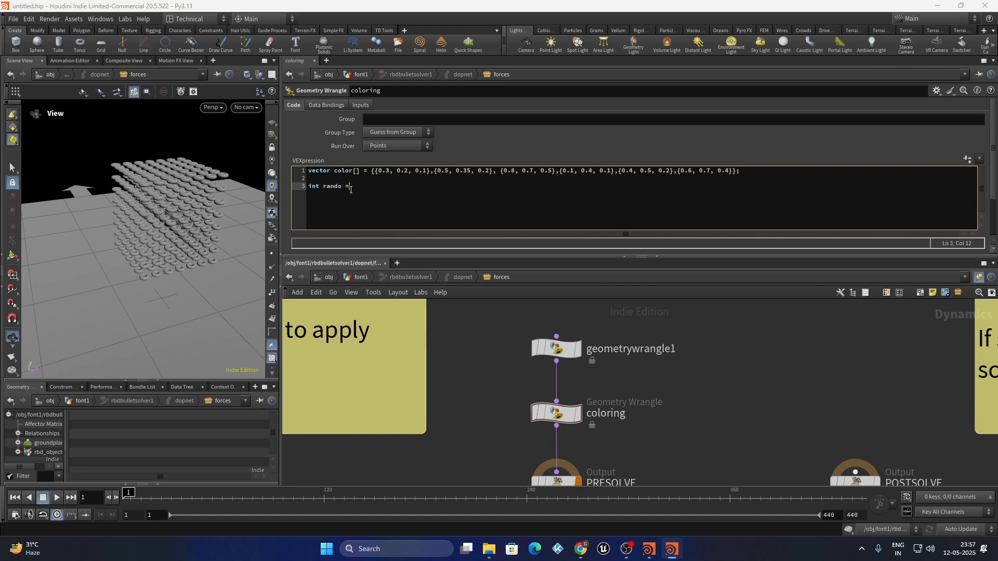
text( r)
key(BackSpace)
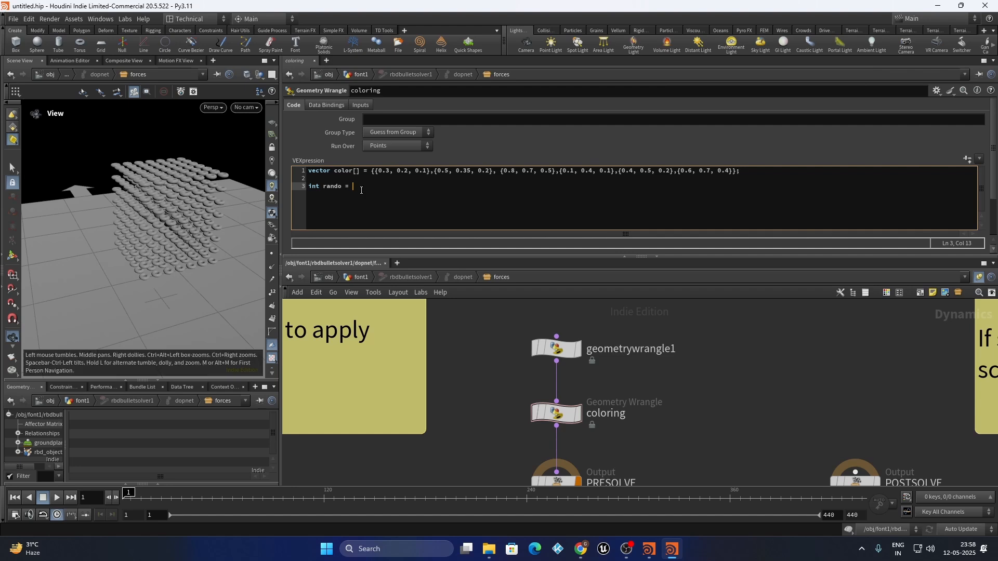
text(rand()
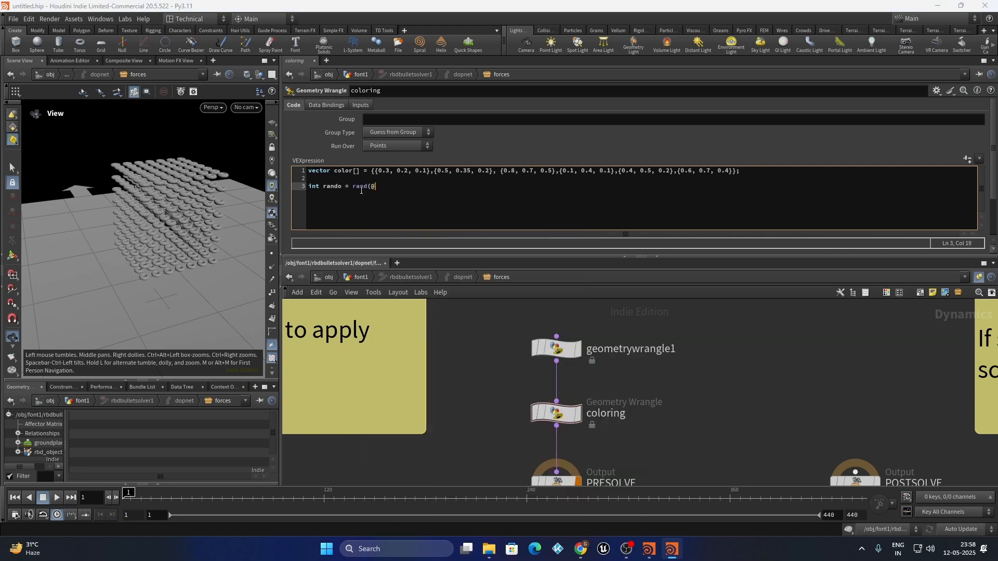
text(@ptnum+@Frame+45)*6;)
click(467, 356)
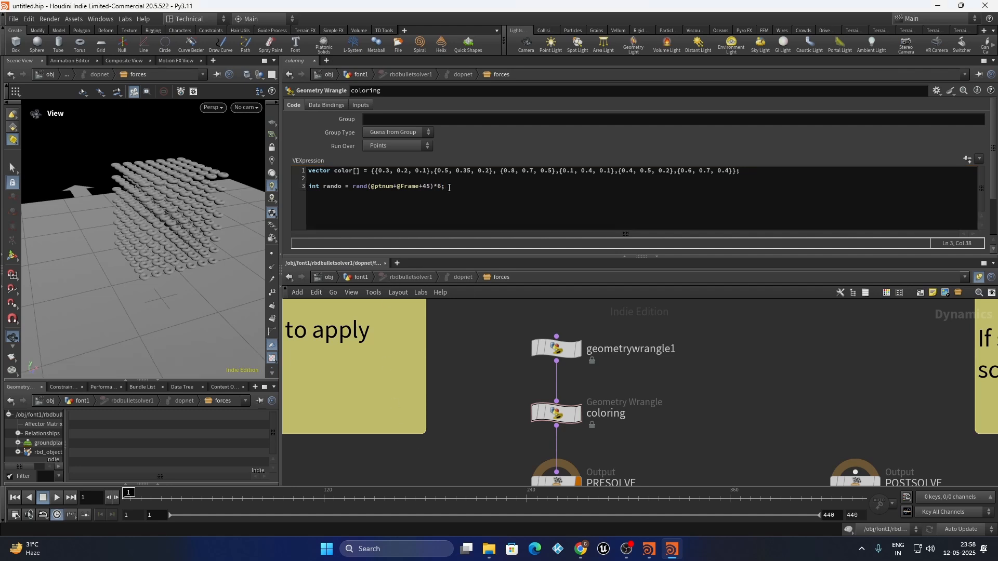
drag(449, 188, 352, 188)
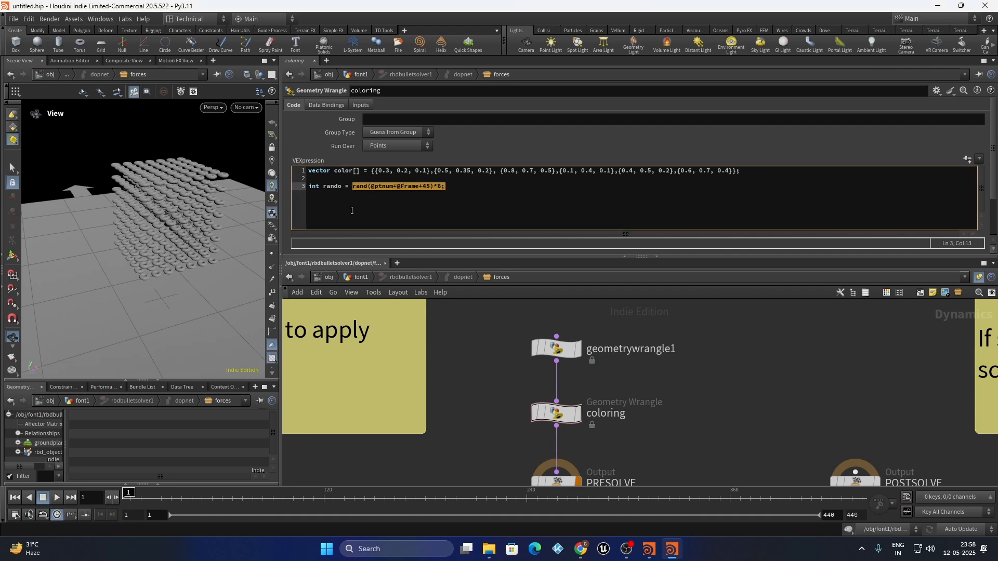
click(451, 188)
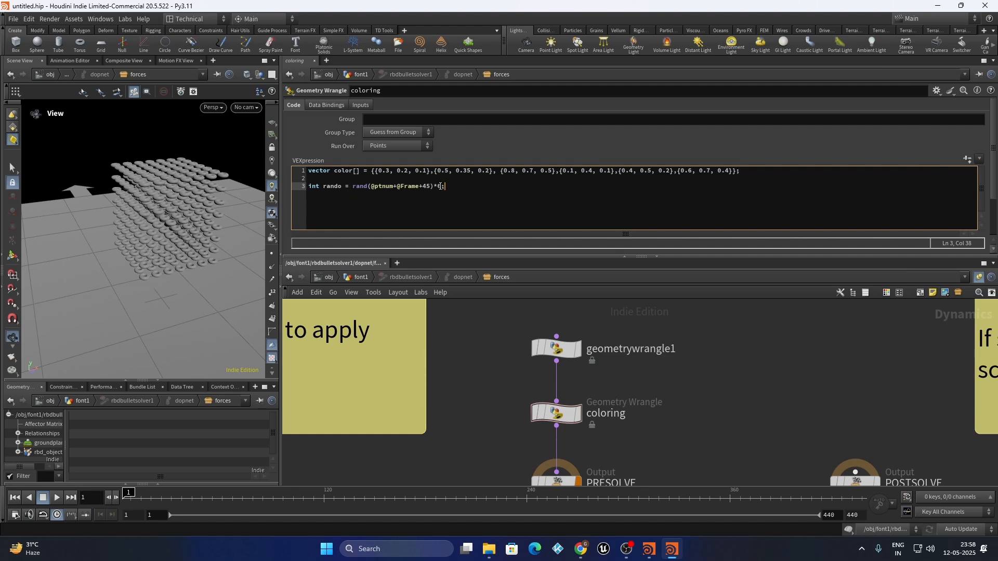
text(floor()
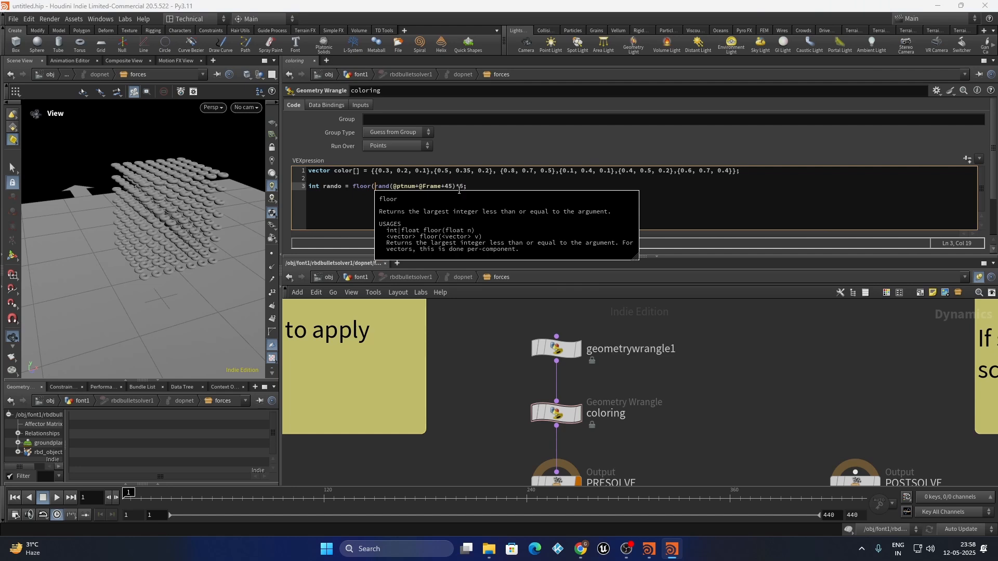
click(463, 187)
text())
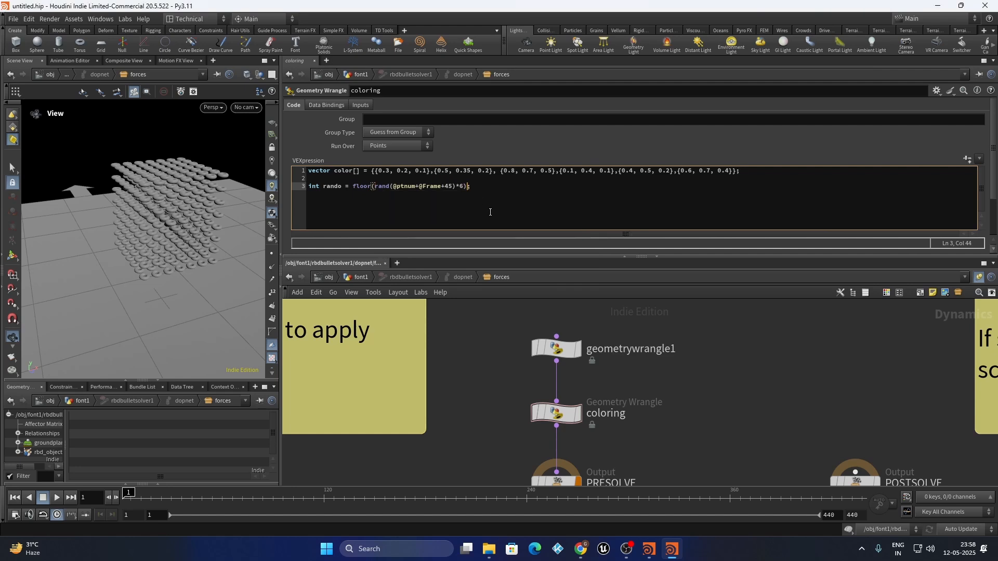
Add the line v@Cd=color[rando]; below the random index declaration
click(736, 352)
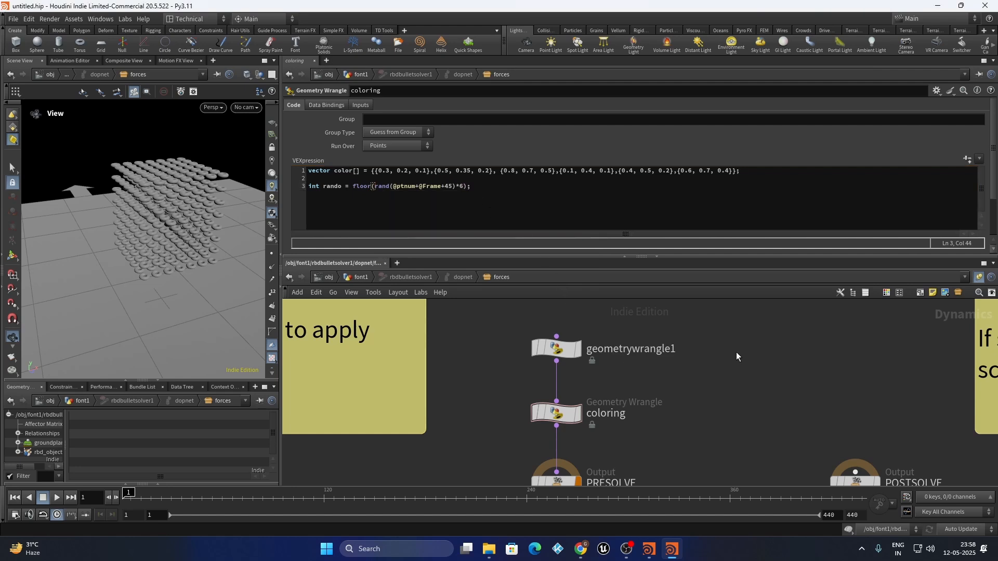
click(377, 183)
click(513, 389)
click(472, 186)
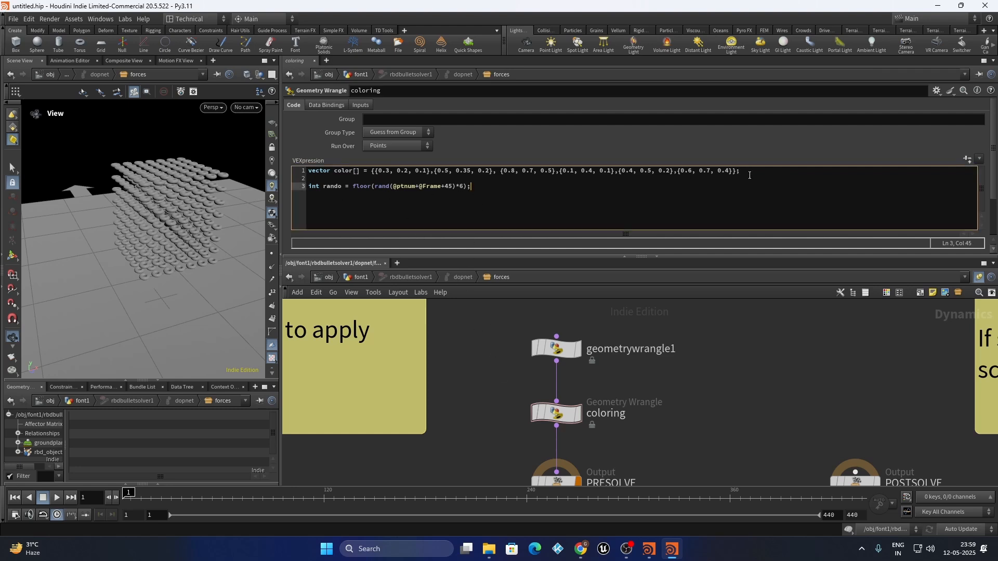
key(Return)
key(Return)
text(v@Cd=)
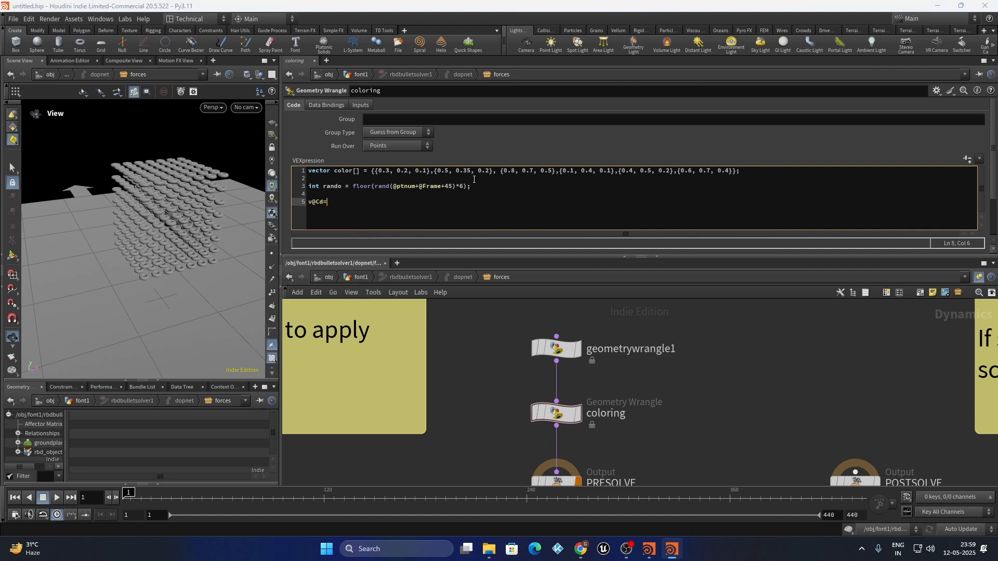
text(colo)
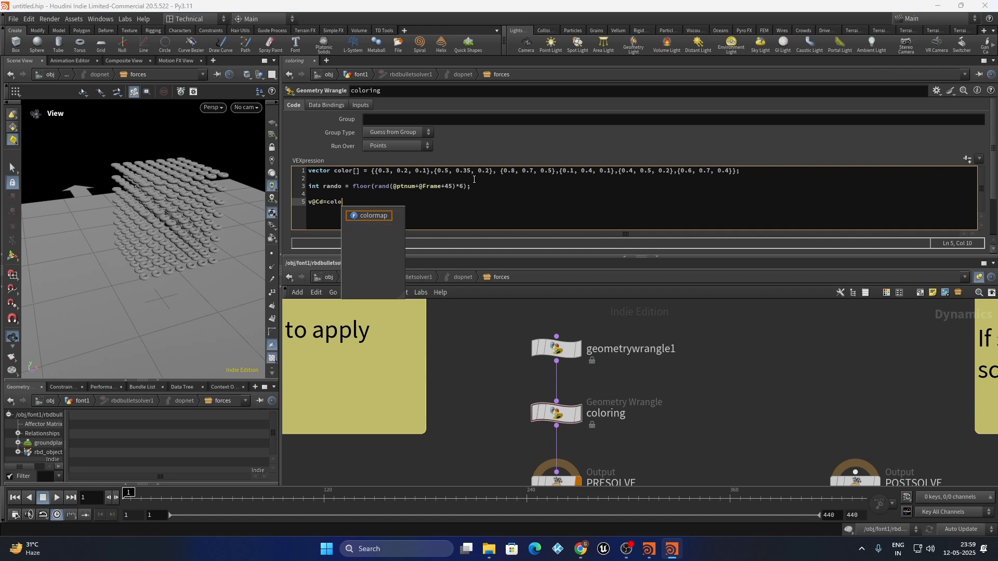
text(r[])
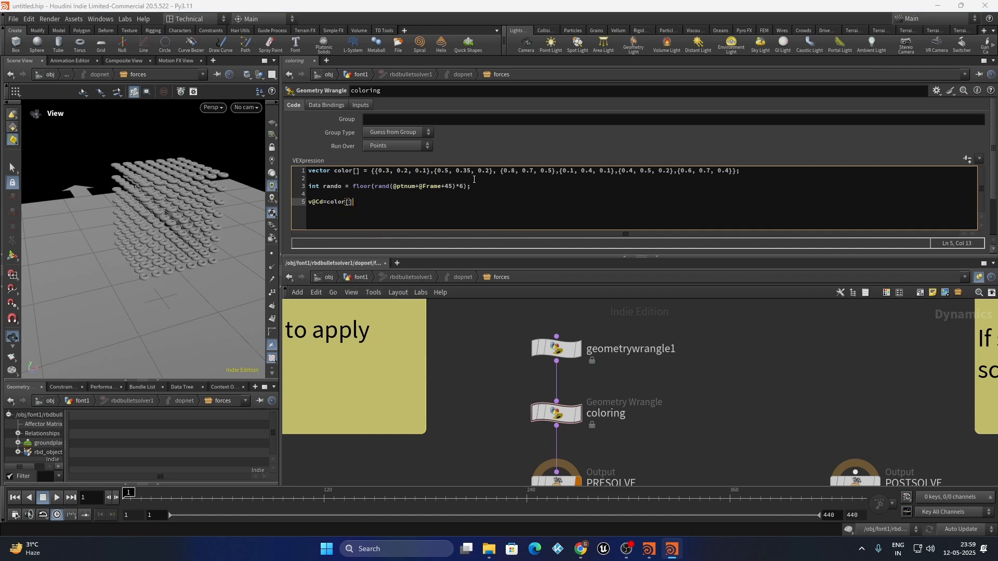
key(Left)
text(rando)
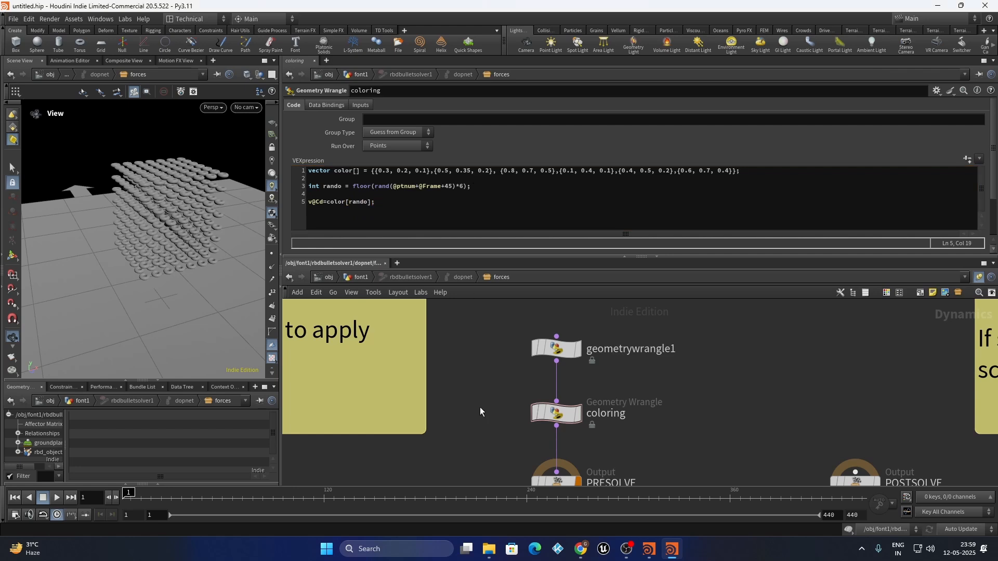
scroll(480, 412, down, 5)
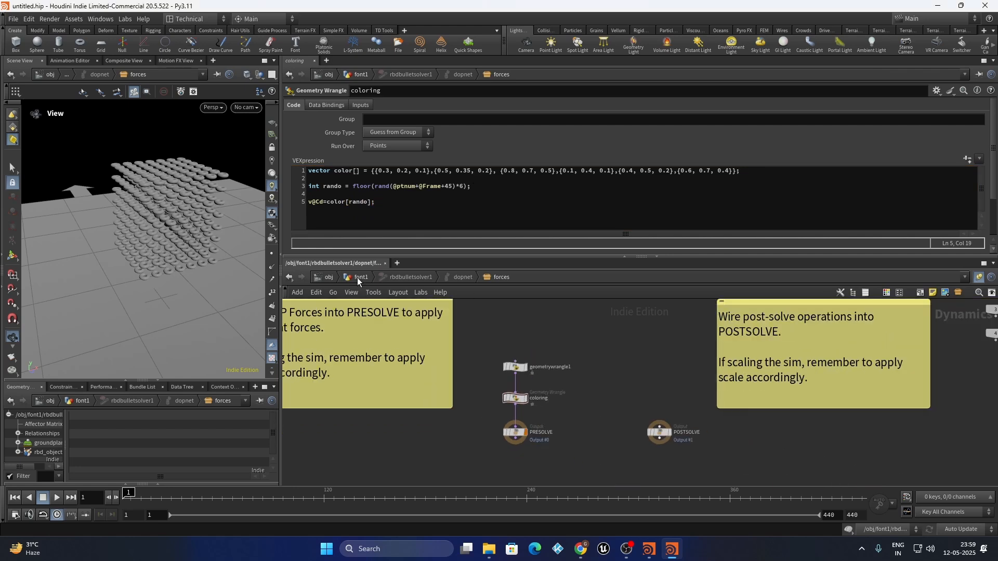
Return to /obj/font1, select null1, and enlarge the 3D viewport
click(357, 278)
click(601, 409)
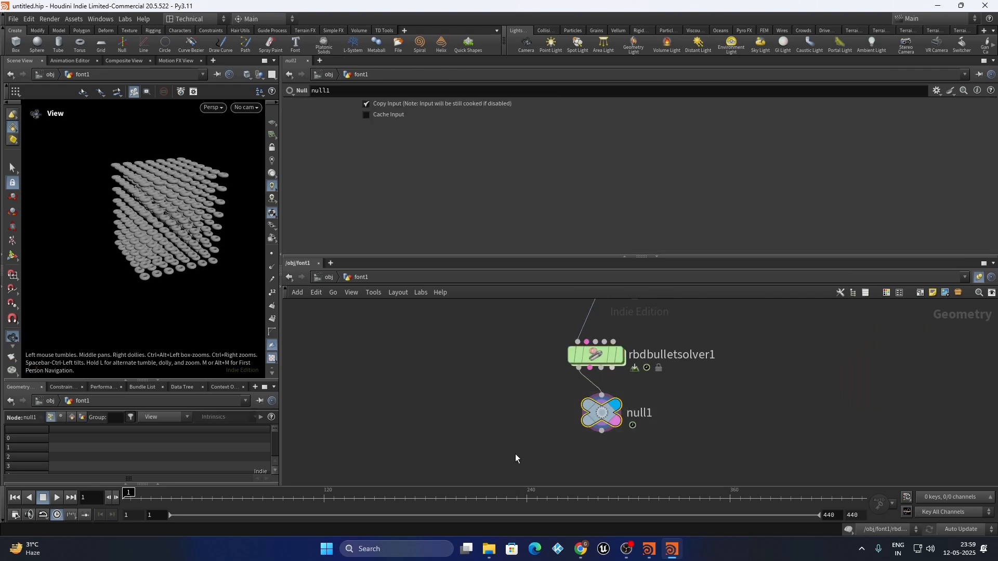
drag(281, 245, 621, 247)
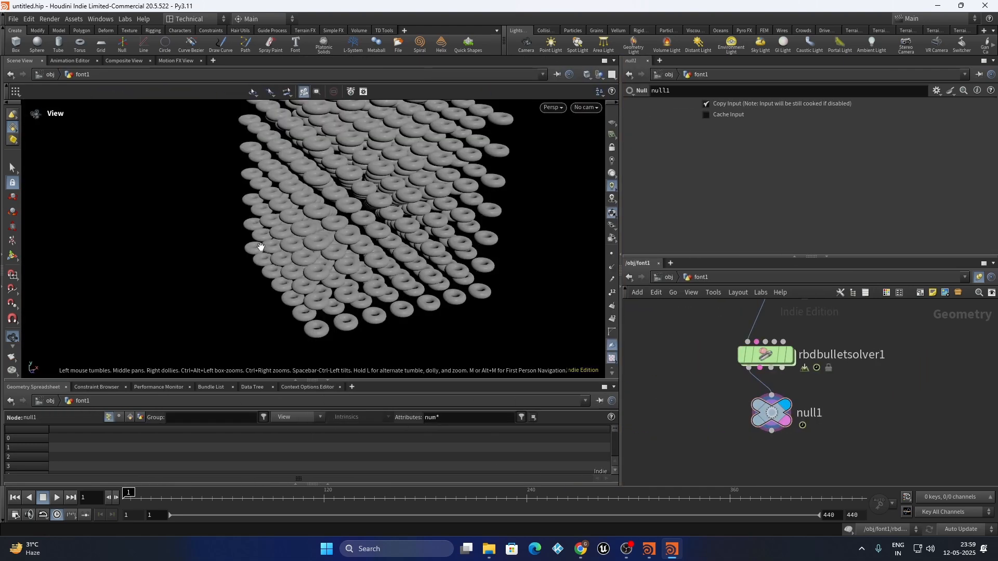
right_drag(257, 251, 190, 290)
drag(270, 260, 258, 262)
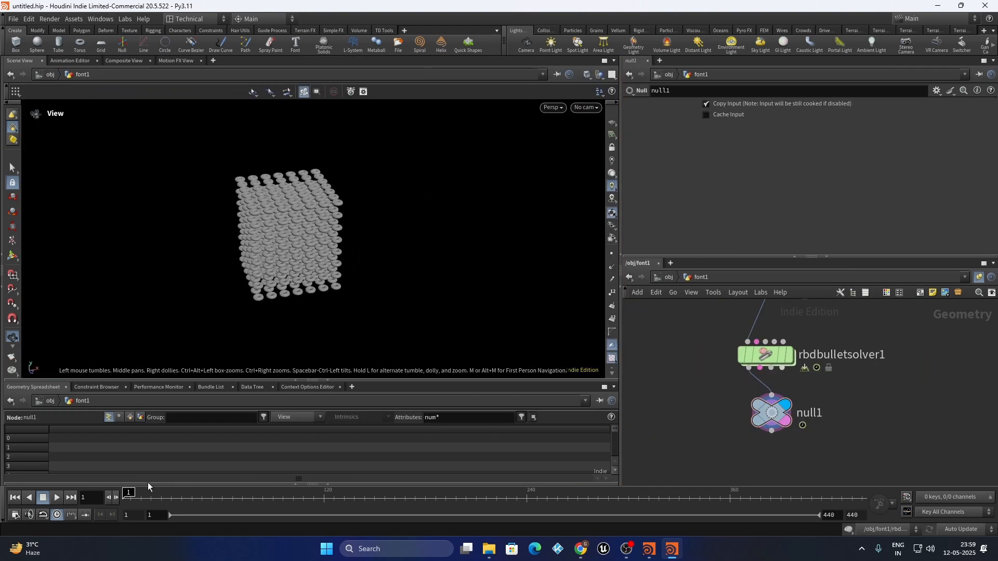
scroll(200, 253, down, 1)
scroll(720, 403, down, 2)
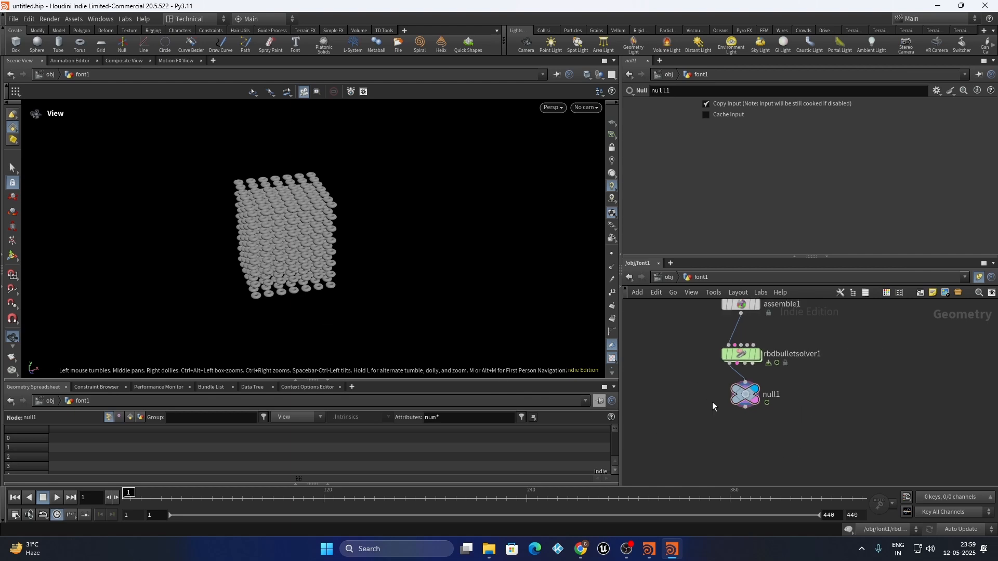
scroll(713, 406, up, 3)
scroll(755, 426, down, 1)
Add Cd to rbdbulletsolver1's Output Attribute Transfer list
middle_drag(754, 416, 711, 470)
drag(914, 352, 664, 404)
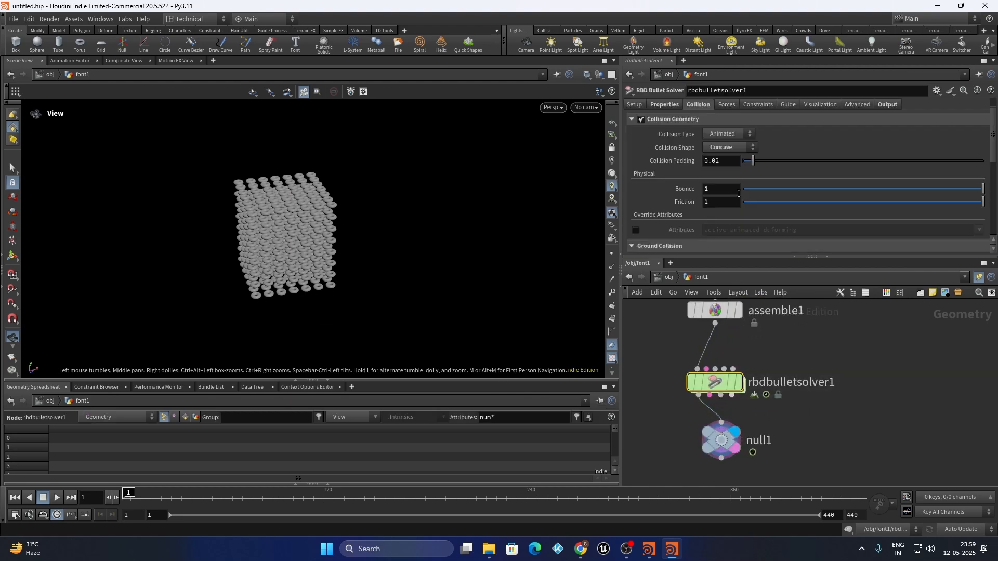
click(889, 107)
click(798, 159)
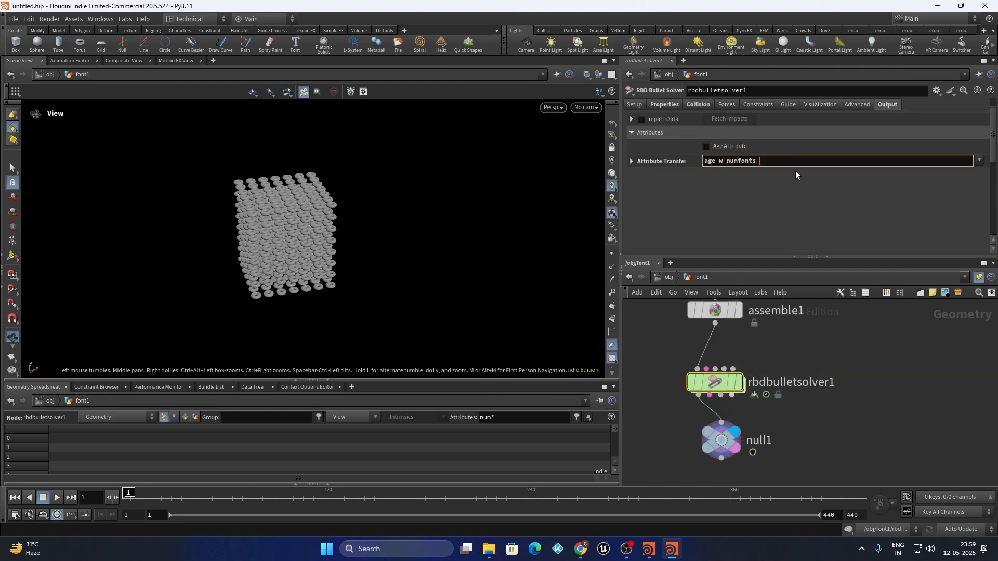
text(Cd)
key(Return)
Display null1 and play the simulation to see palette-coloured tori forming the A
click(721, 441)
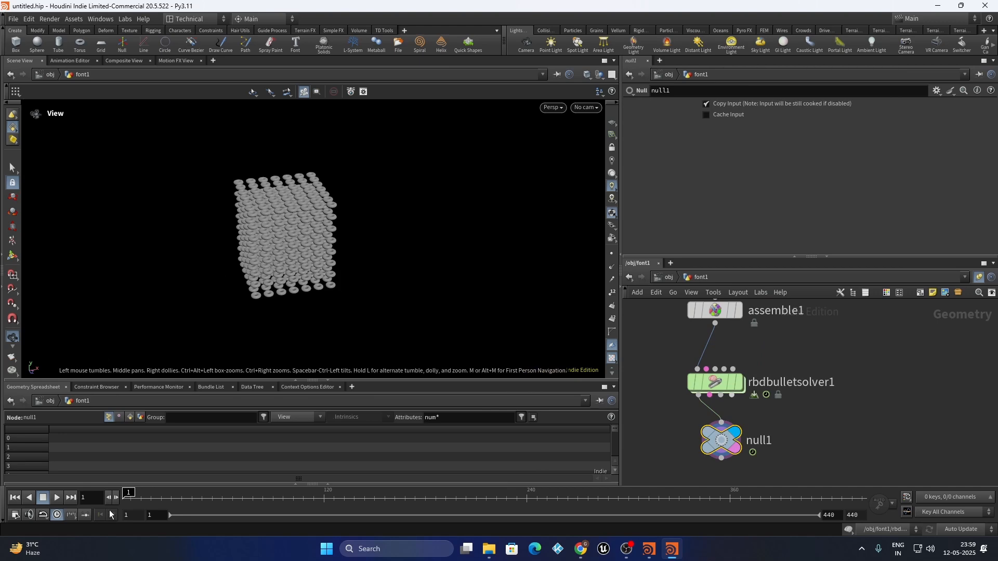
click(58, 498)
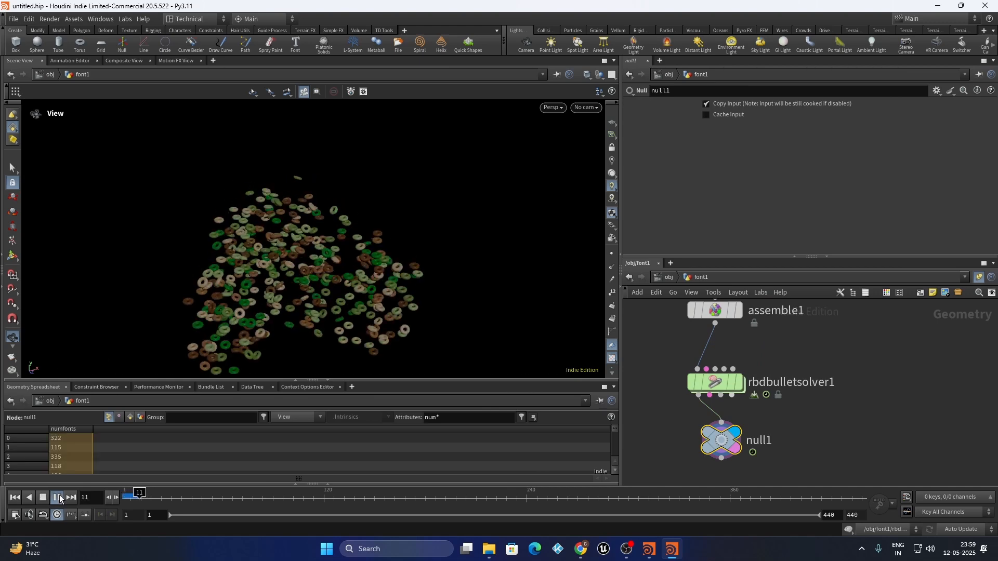
click(60, 500)
right_drag(303, 225, 264, 305)
drag(263, 244, 277, 282)
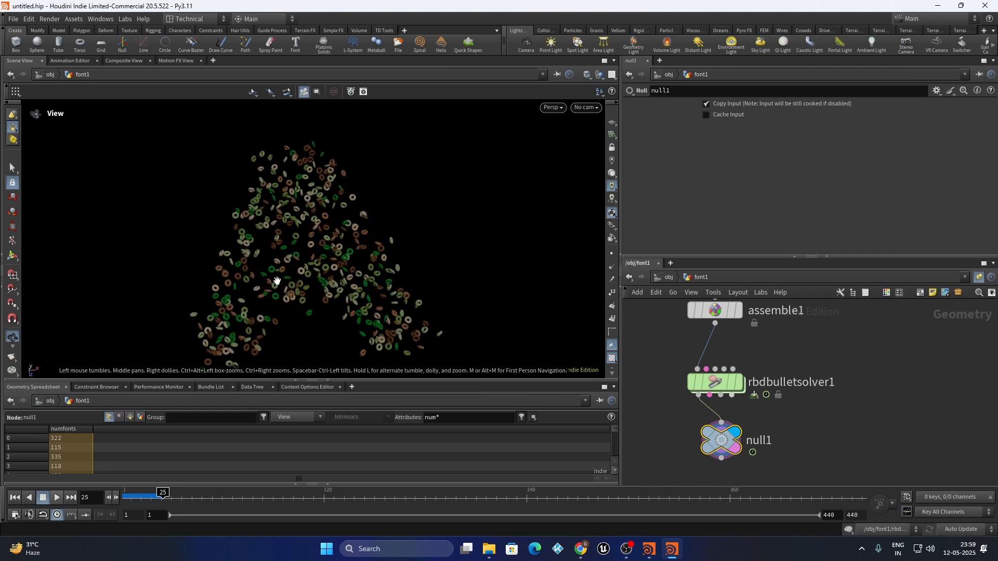
mouse_move(713, 387)
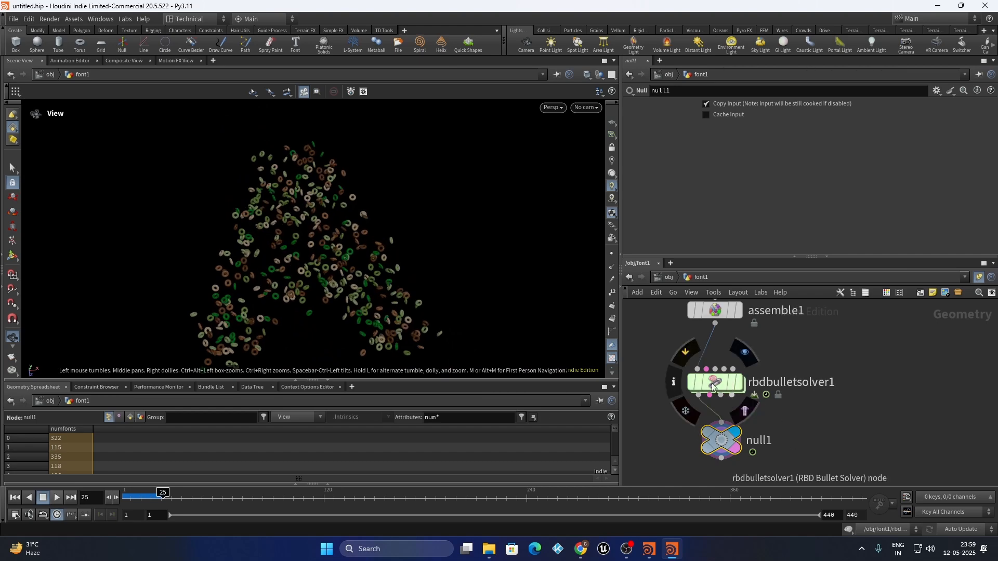
click(57, 498)
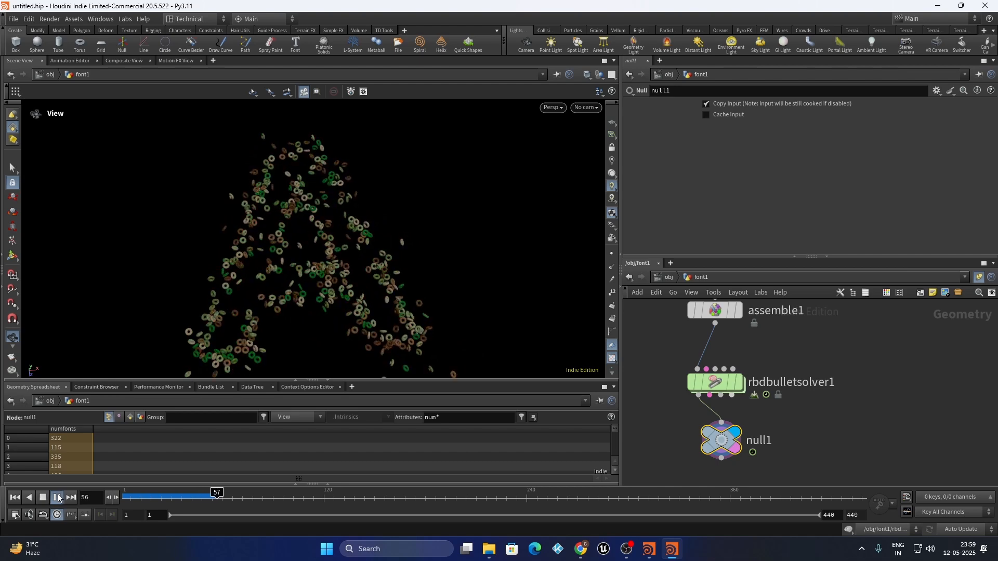
double_click(715, 383)
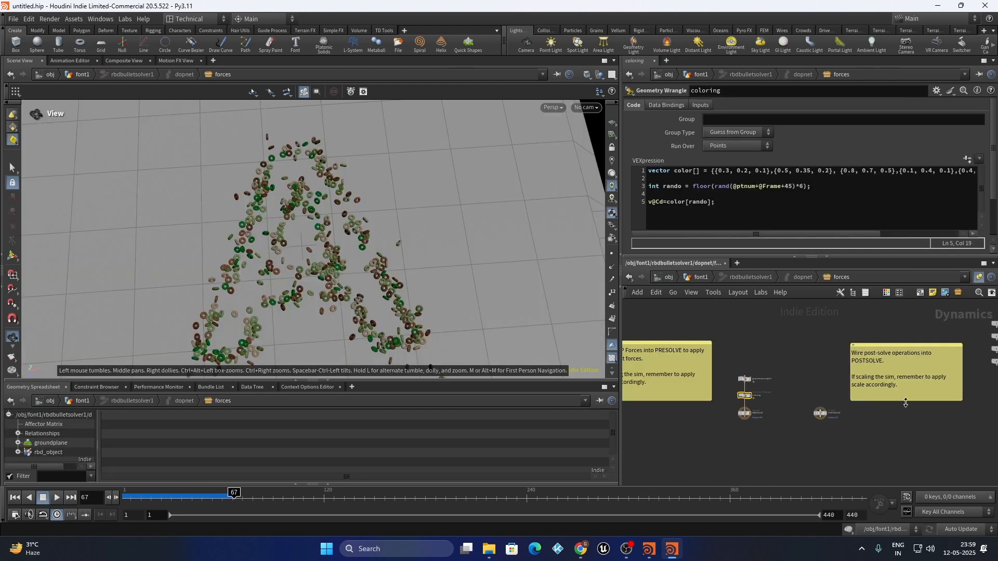
scroll(692, 390, up, 5)
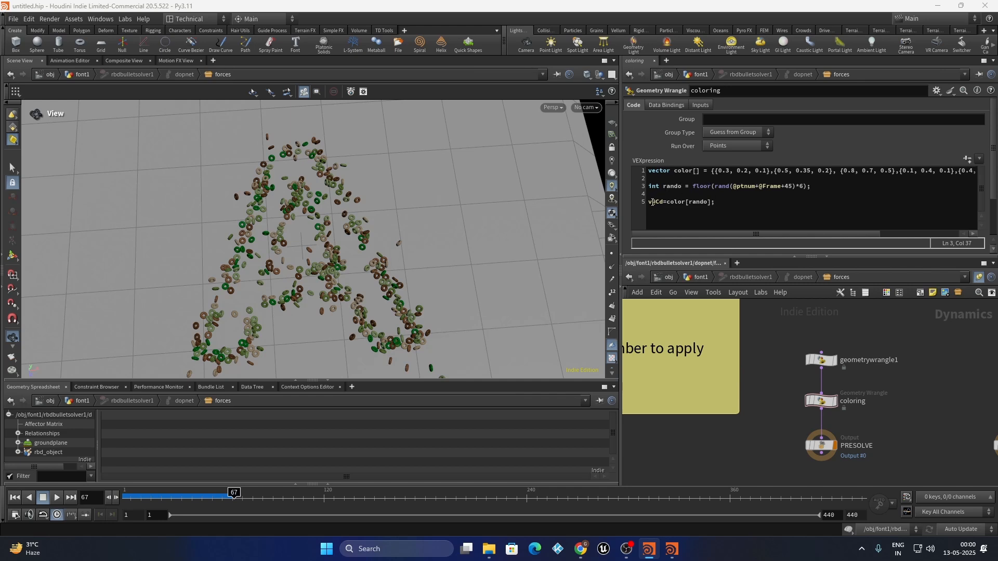
triple_click(820, 188)
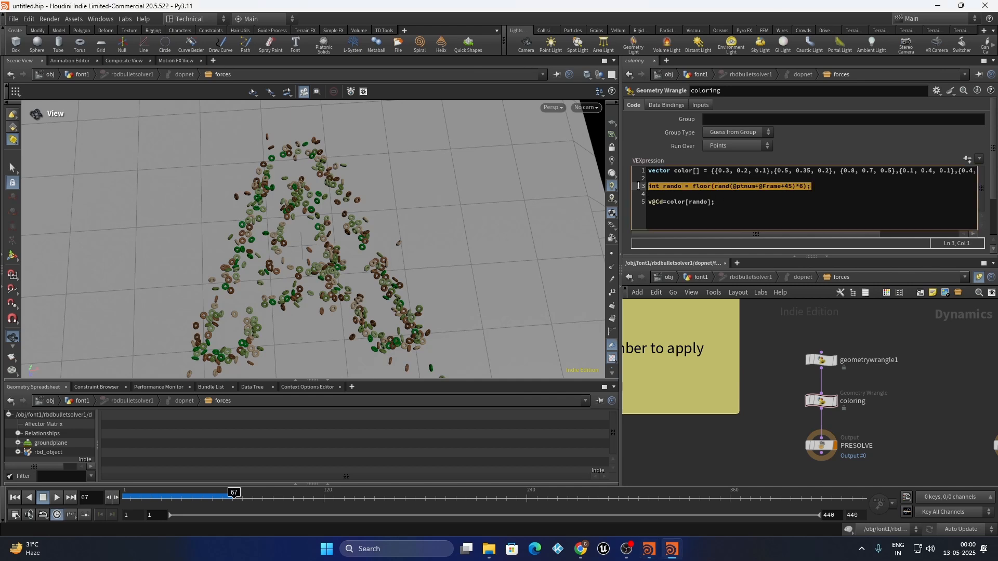
triple_click(656, 201)
click(654, 194)
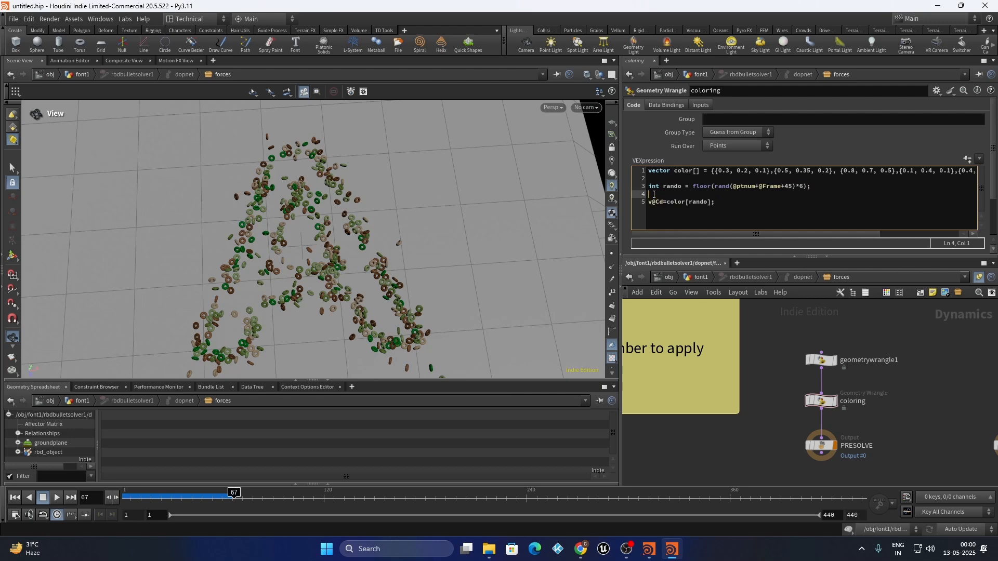
key(Return)
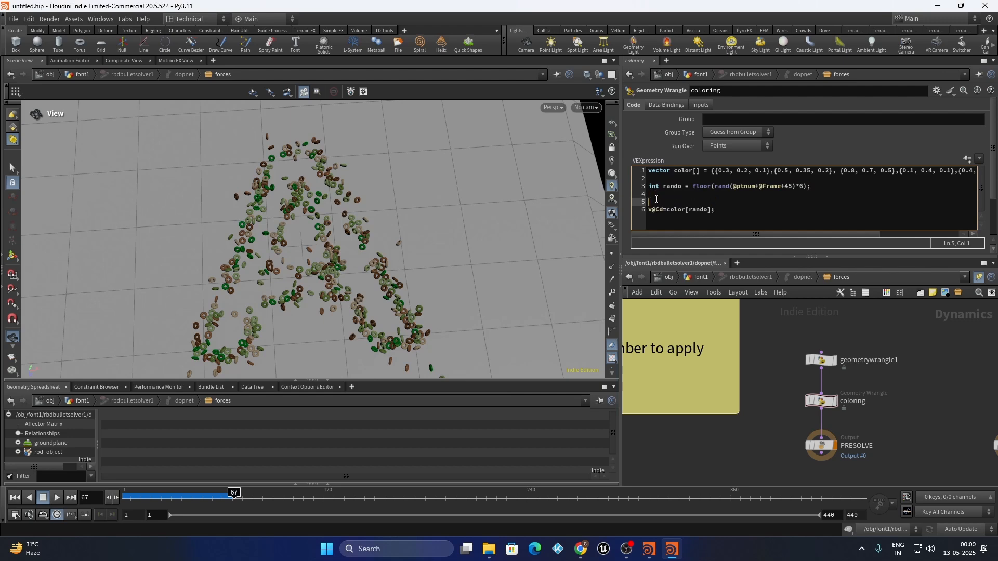
text(if(rand)
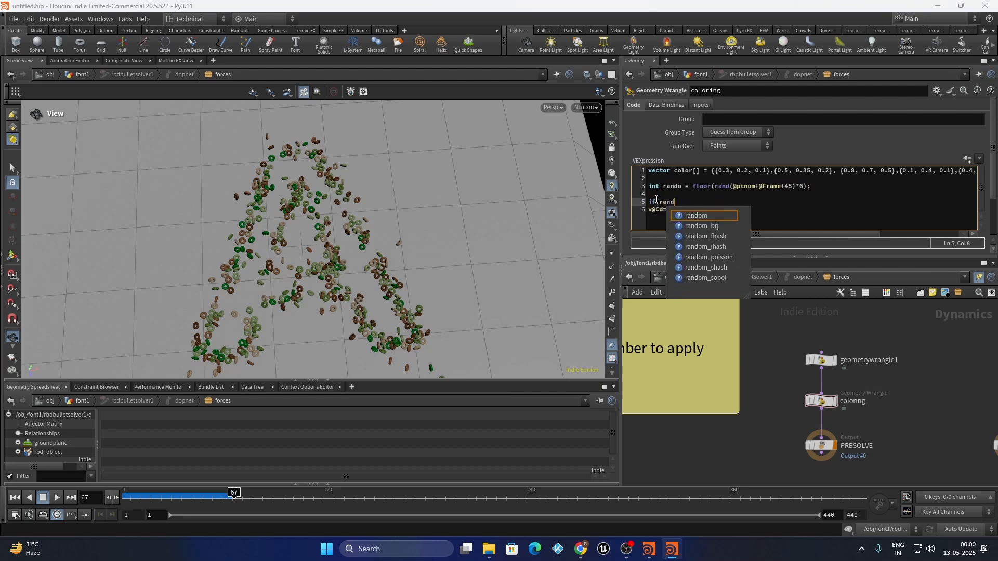
text((@ptnum)
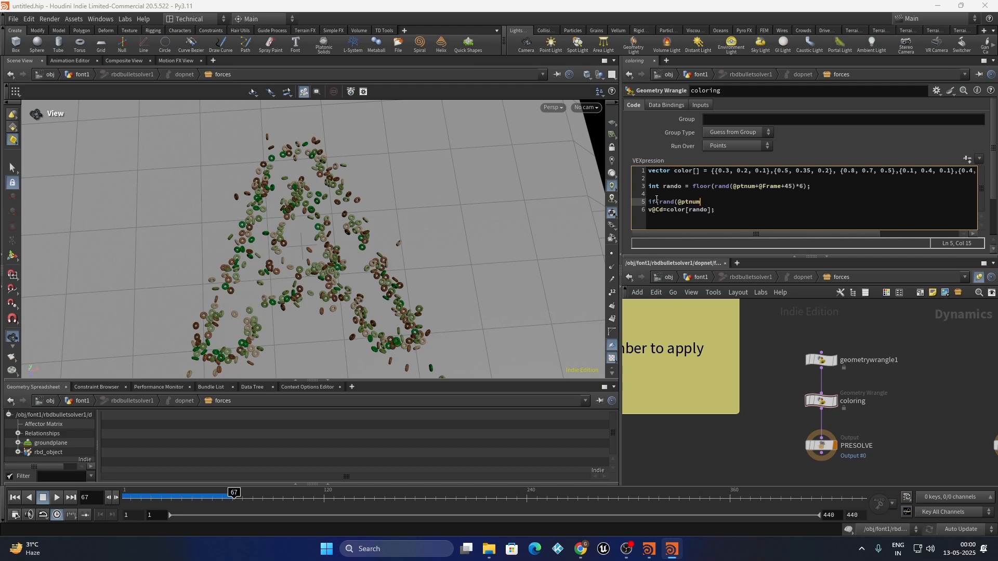
text(+@frame)
text(Frame)
text(99){)
key(Down)
key(Return)
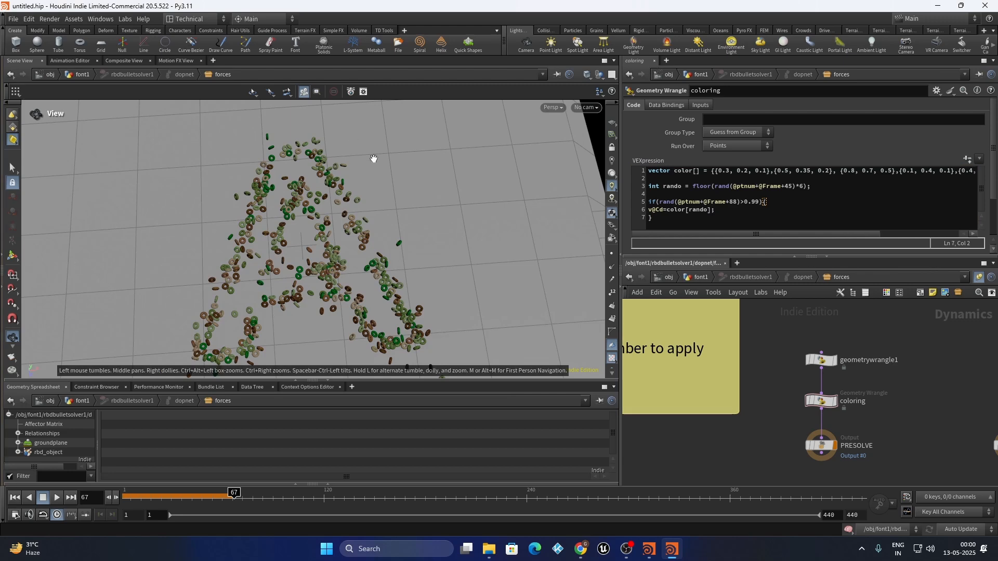
drag(375, 159, 291, 219)
click(14, 497)
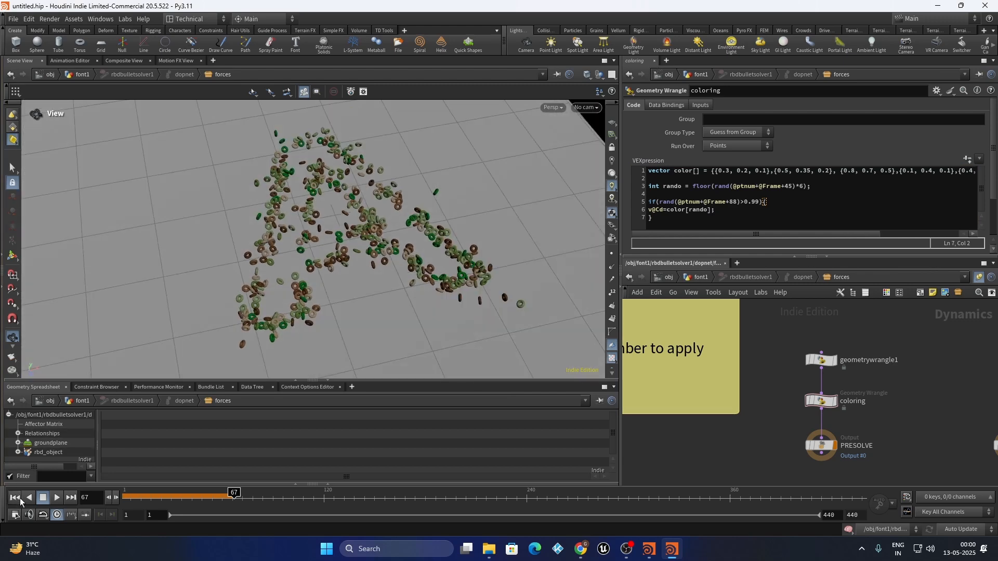
Rewind and replay the simulation with the new colouring rule, stopping at frame 144
click(61, 498)
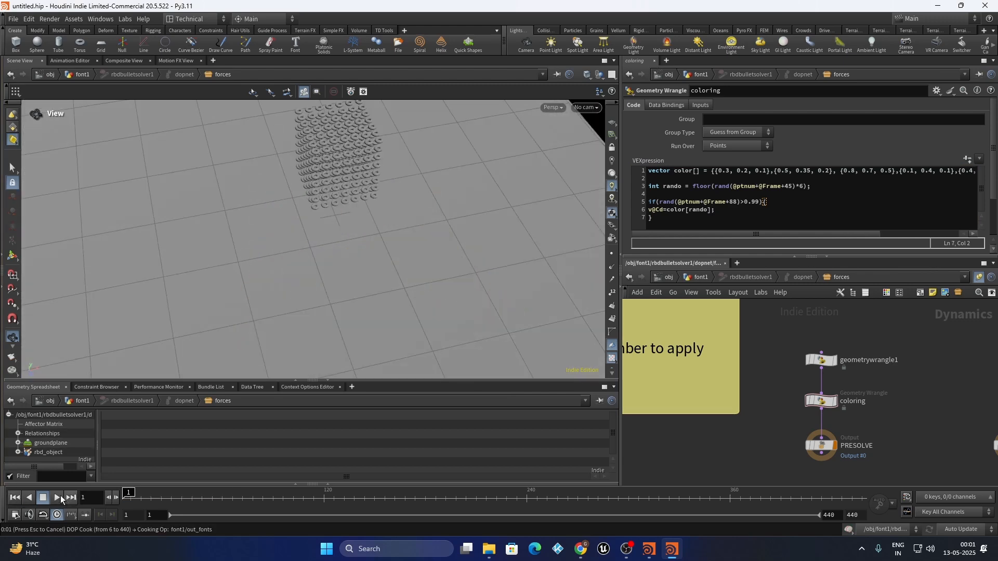
click(14, 503)
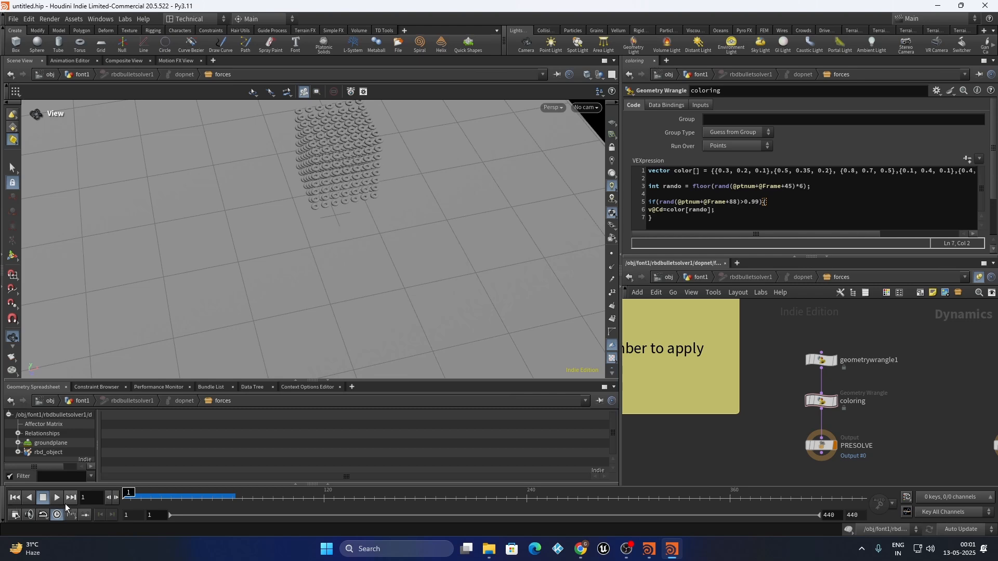
click(57, 498)
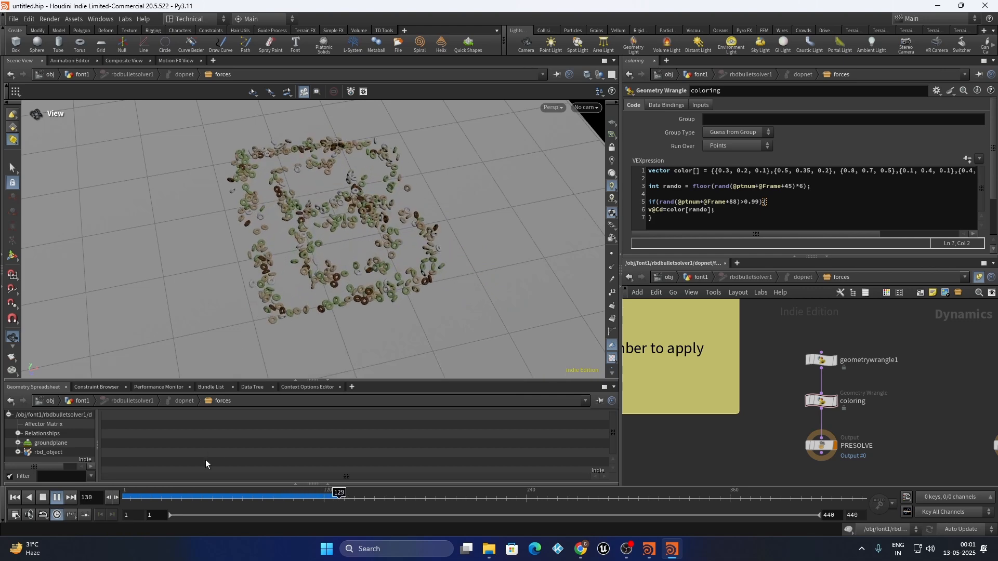
click(57, 497)
Select null1 in the font1 network and replay from frame 1 until the letter C forms at frame 249
click(701, 277)
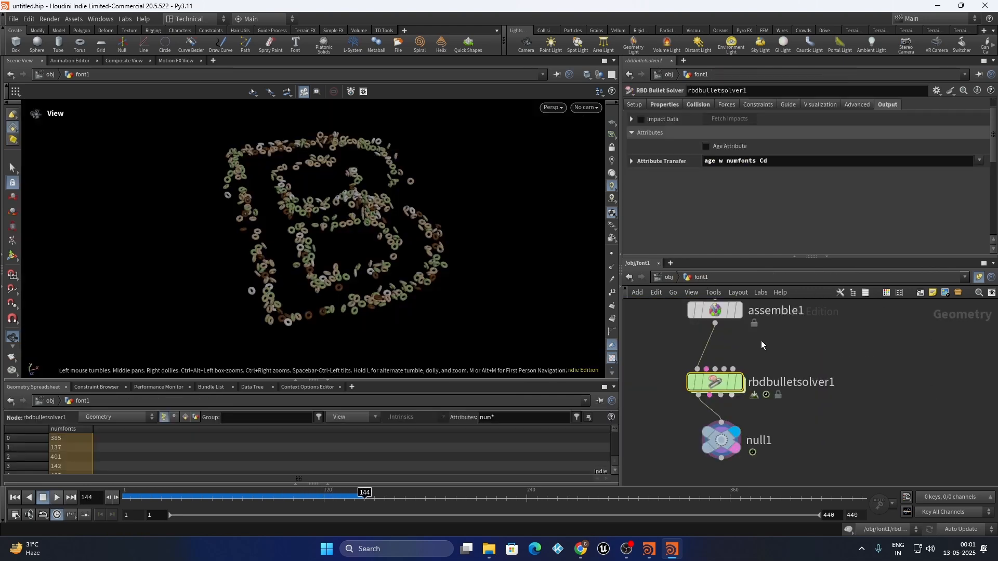
scroll(775, 338, down, 2)
click(742, 405)
drag(185, 266, 324, 279)
click(14, 498)
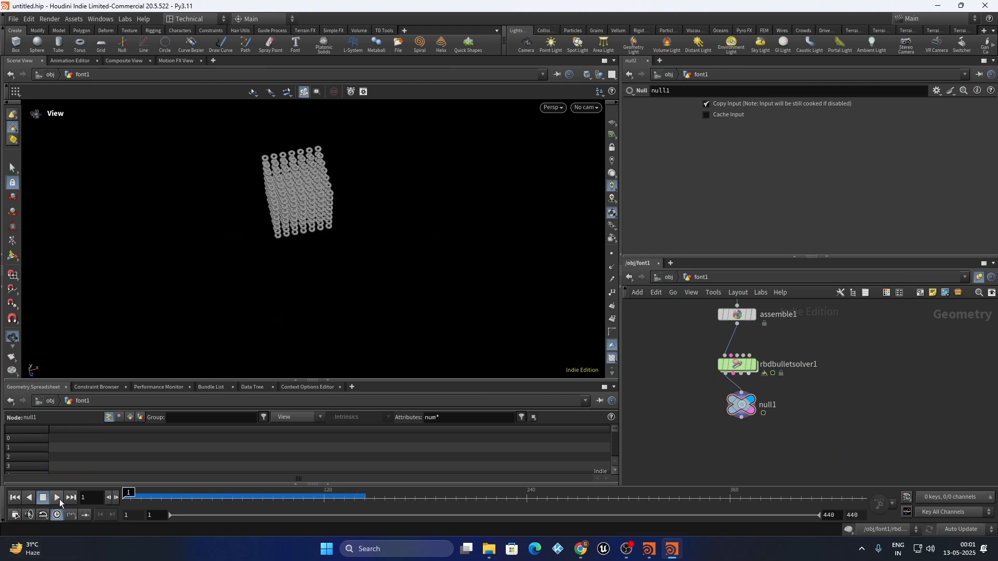
click(57, 498)
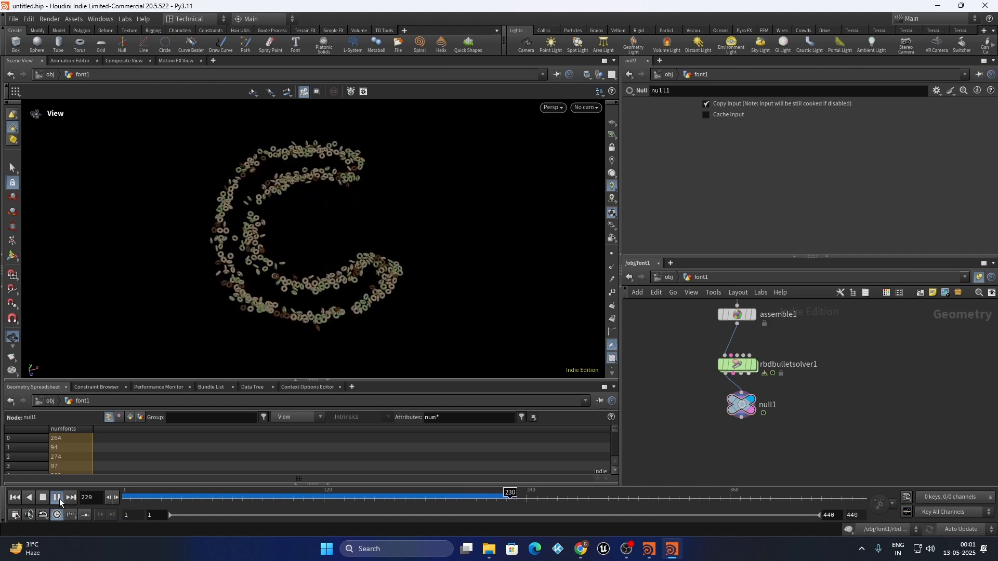
click(57, 498)
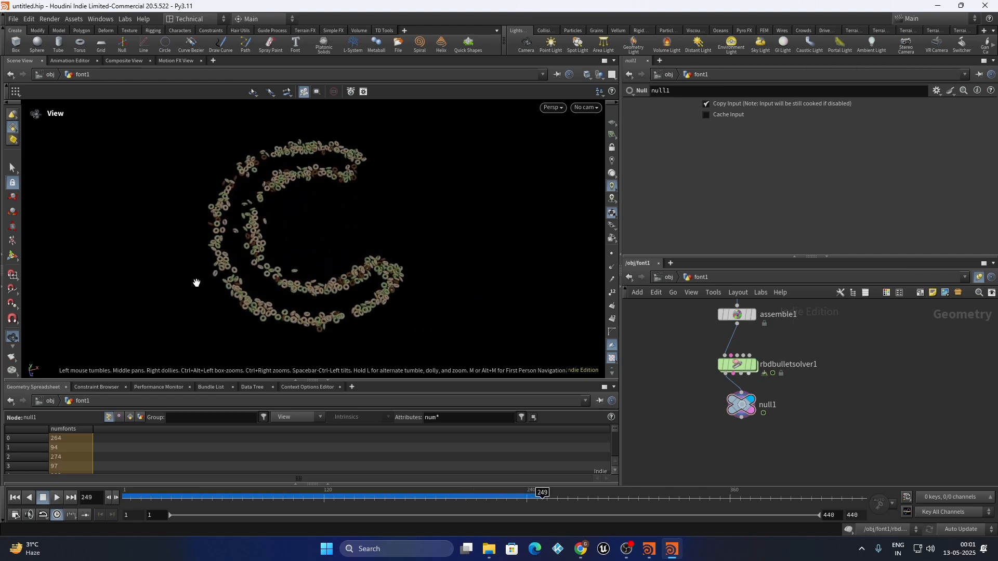
Move null1 further below rbdbulletsolver1 in the network editor
scroll(245, 299, up, 2)
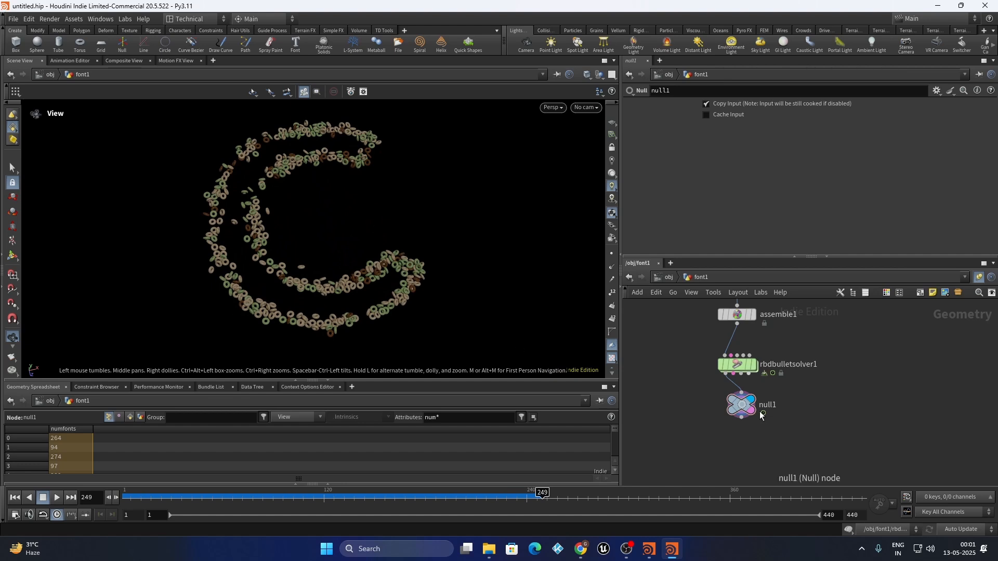
drag(744, 406, 739, 426)
mouse_move(807, 399)
mouse_down()
mouse_move(708, 461)
mouse_move(650, 449)
mouse_up()
drag(648, 447, 811, 411)
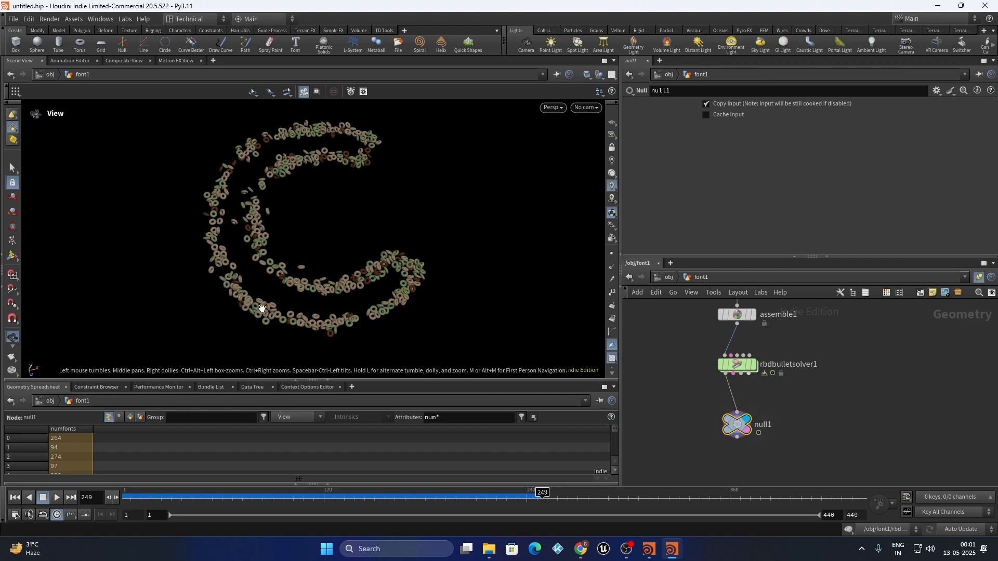
In rbdbulletsolver1's coloring wrangle, add line 8 'v@Cd=lerp(v@Cd,set(0,0.4,1), 0.1);' and commit it
double_click(738, 365)
click(677, 221)
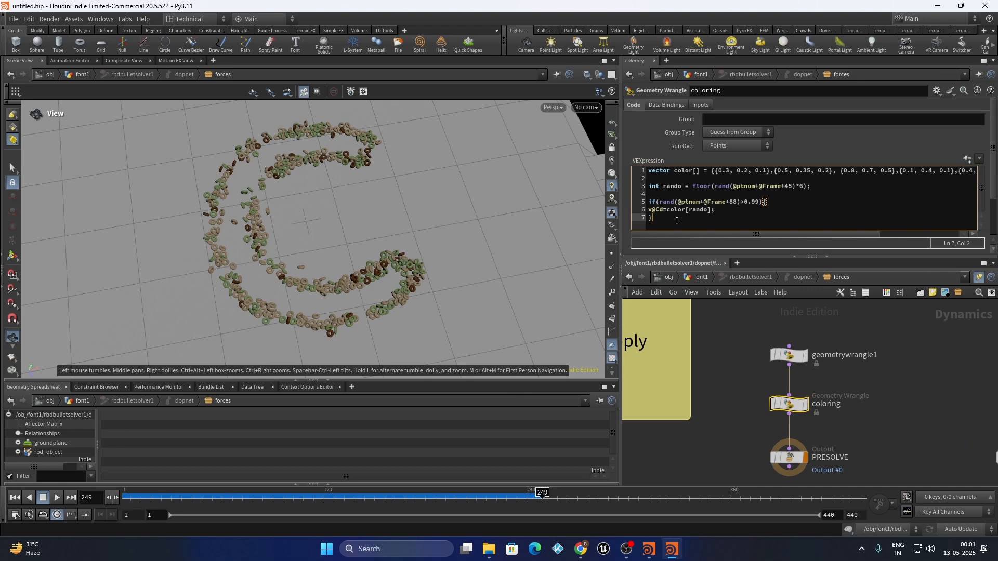
key(Return)
text(v@Cd=)
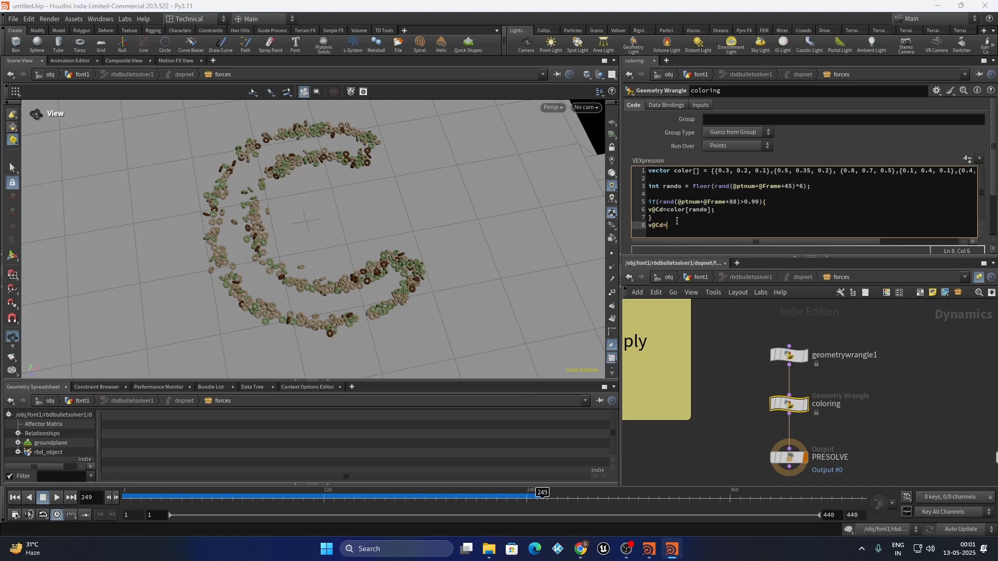
text(lerp()
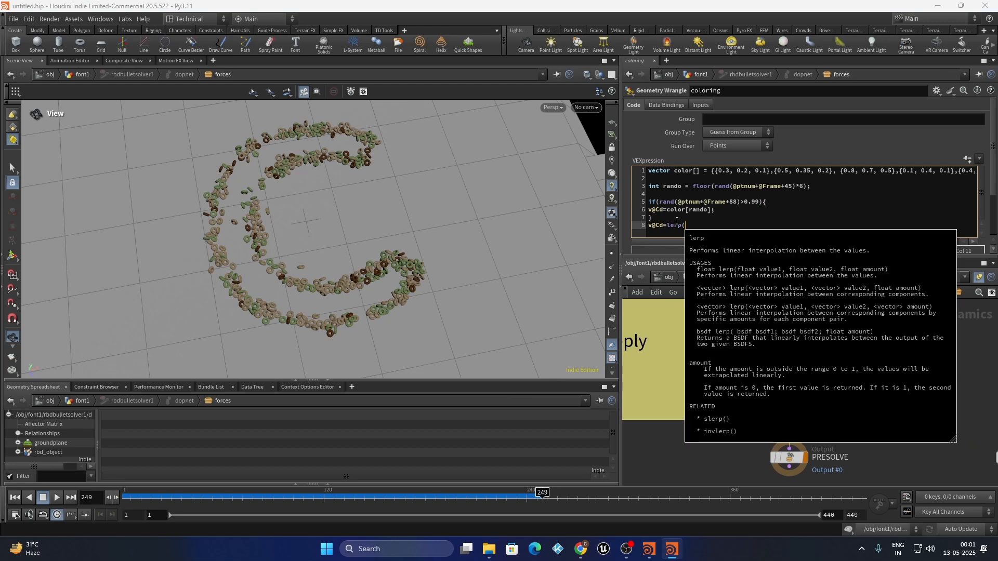
text(set(0,)
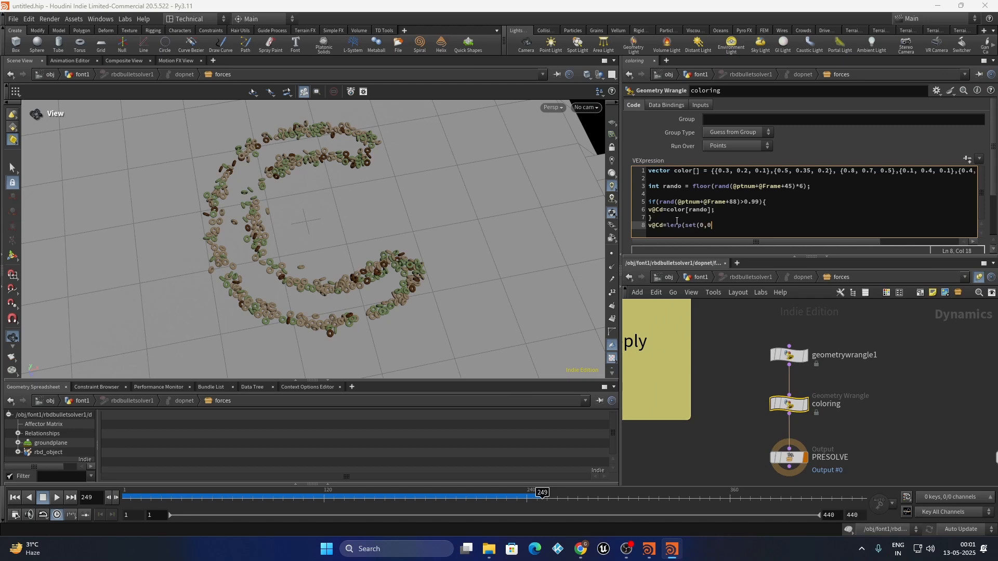
text(0.4,)
text(1), v@)
click(686, 227)
text(v@Cd)
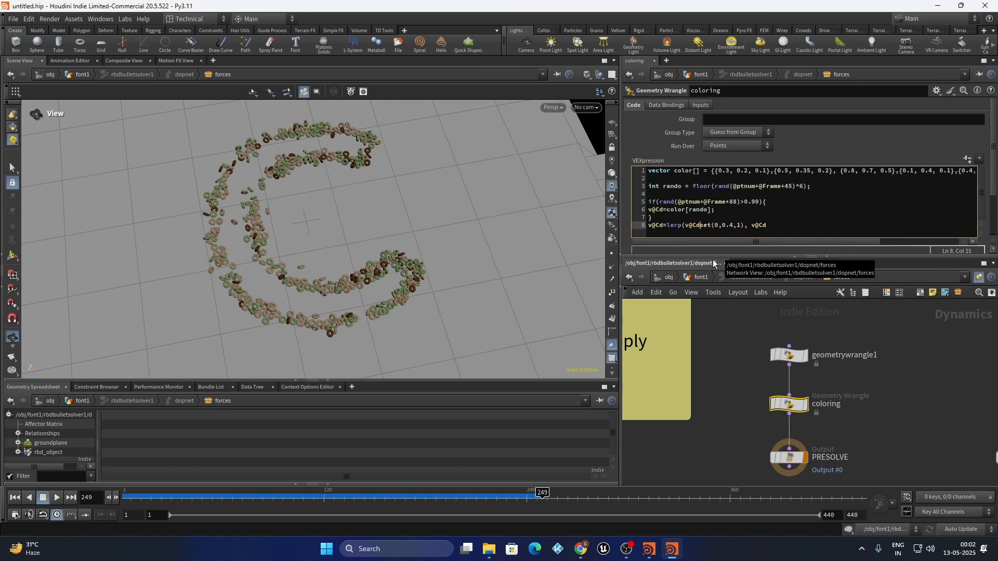
text(,)
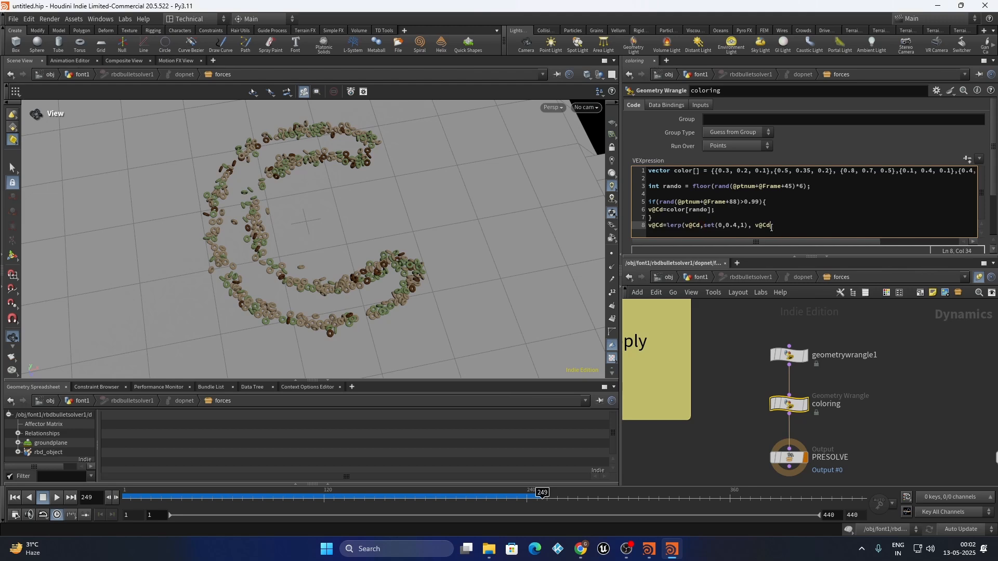
drag(772, 227, 755, 232)
text(0.1);)
click(732, 375)
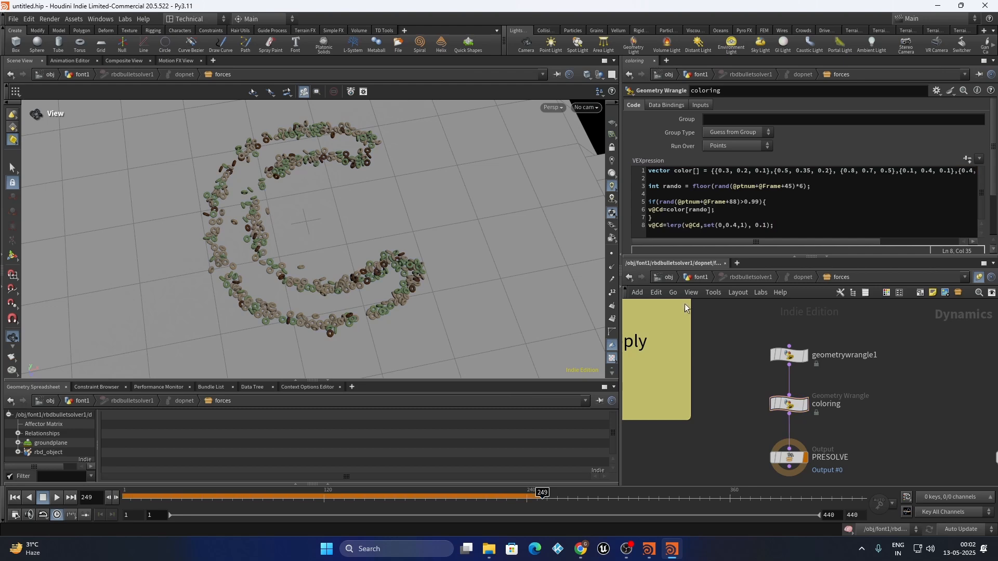
View null1 in font1, rerun the simulation from frame 1 to frame 33, then reopen the coloring wrangle
click(703, 279)
click(757, 408)
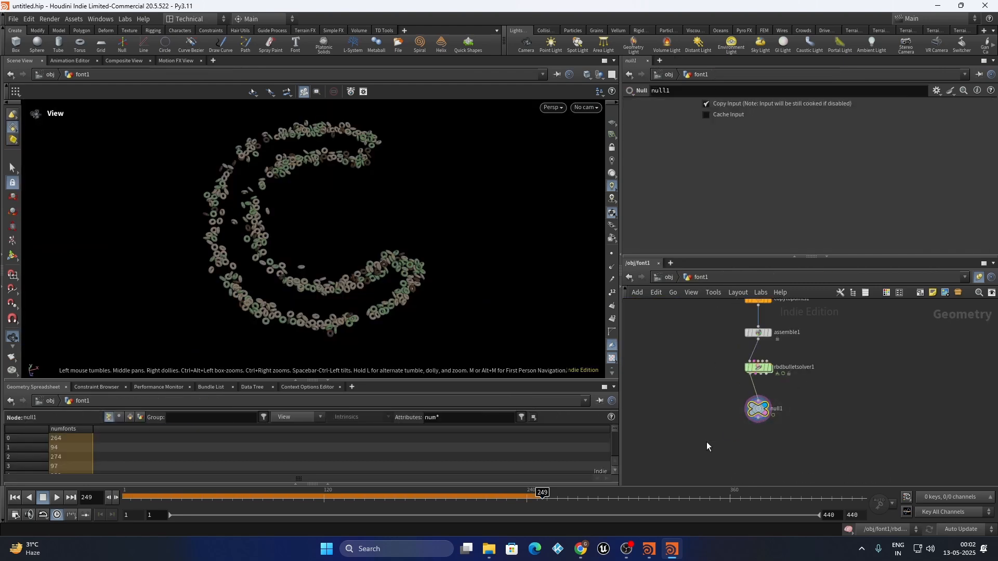
click(15, 498)
drag(219, 315, 257, 162)
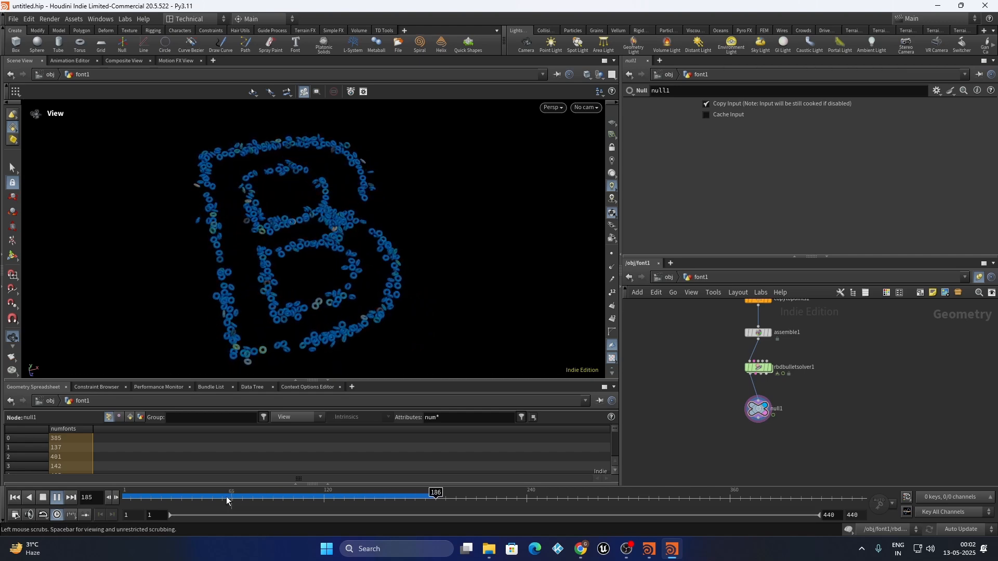
click(177, 497)
double_click(759, 367)
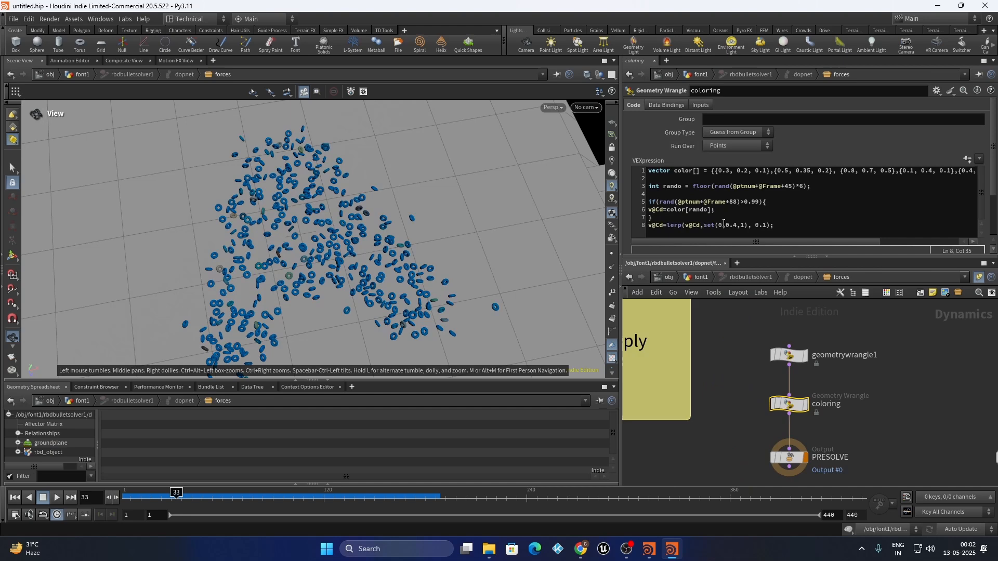
click(721, 225)
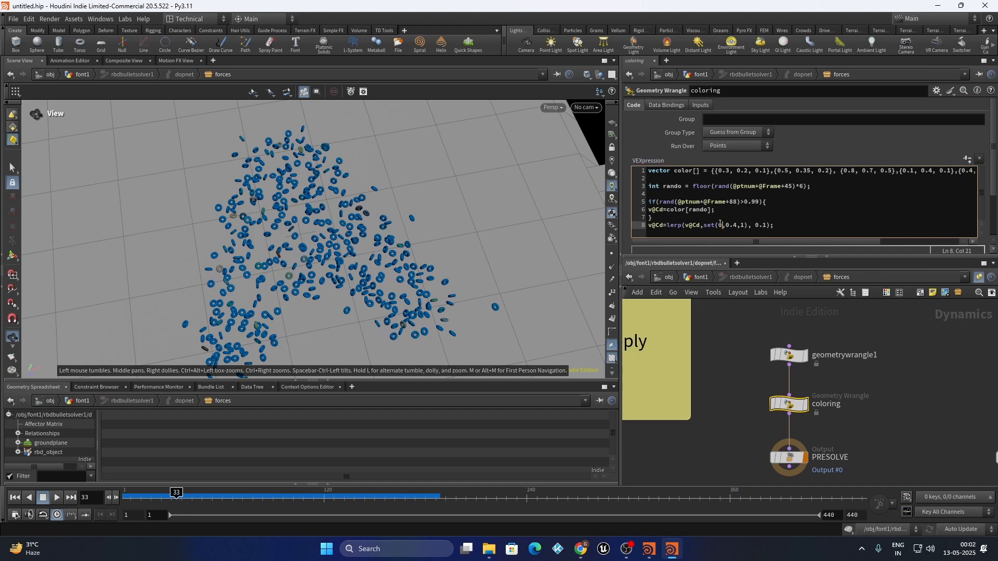
text(rand()
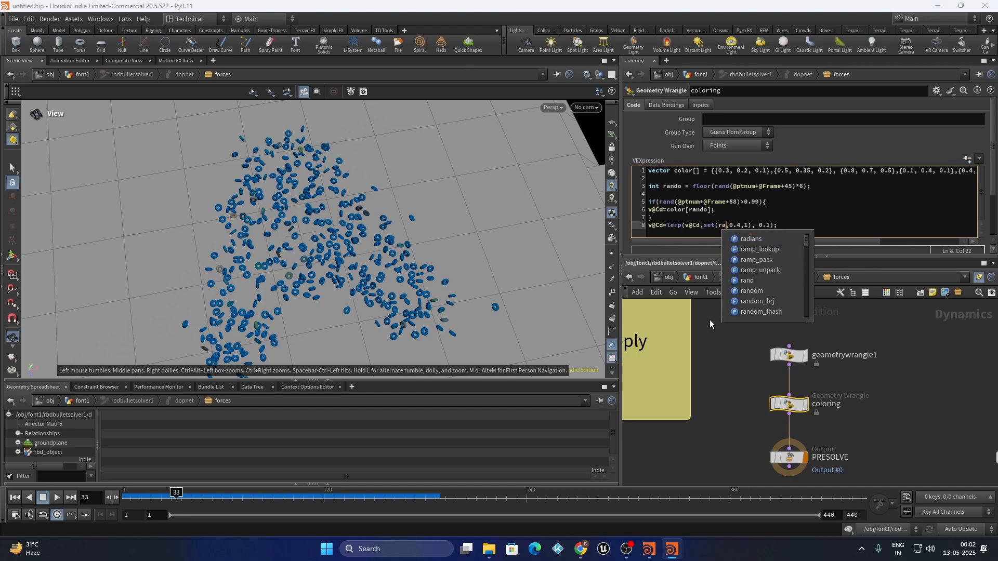
text(@ptnum)
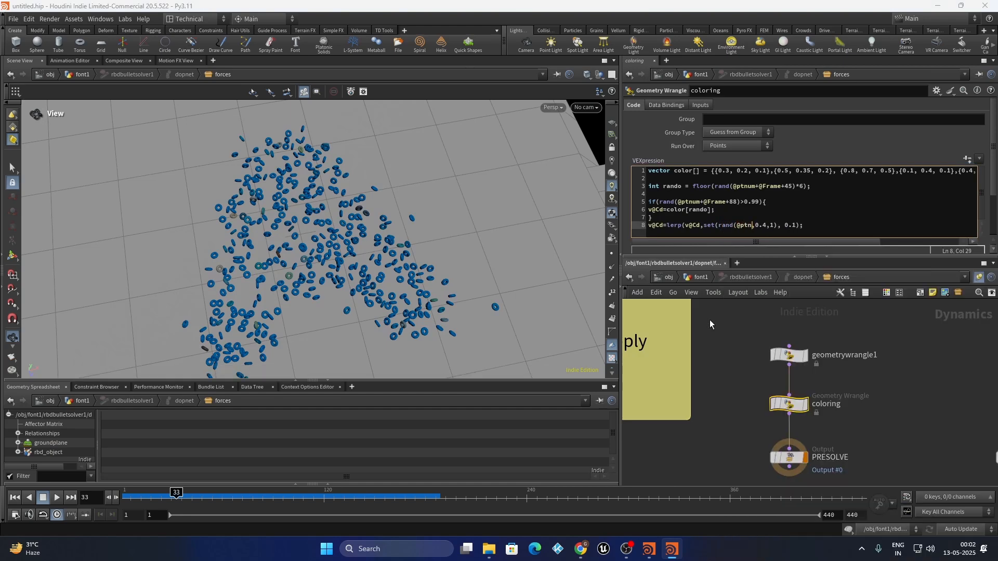
text(+456))
key(u)
key(u)
key(u)
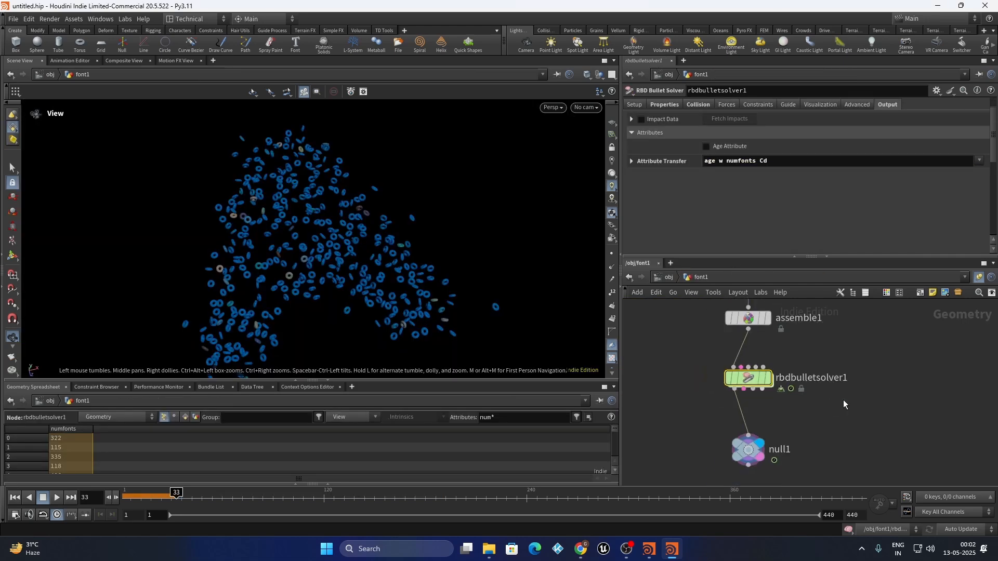
Select null1 in font1 and replay the simulation from frame 1, orbiting around the forming letter
scroll(844, 400, down, 1)
drag(848, 422, 691, 478)
click(14, 498)
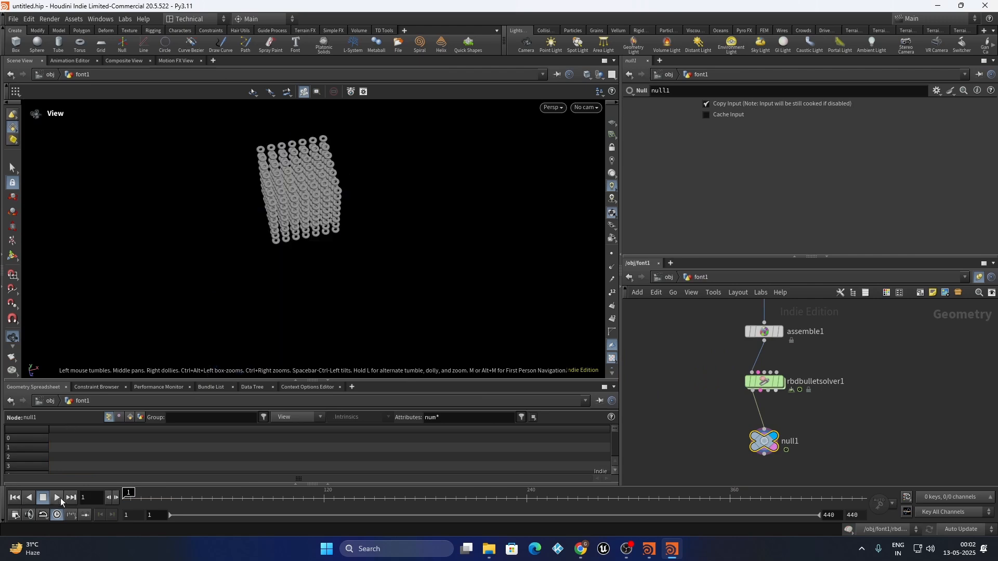
click(58, 498)
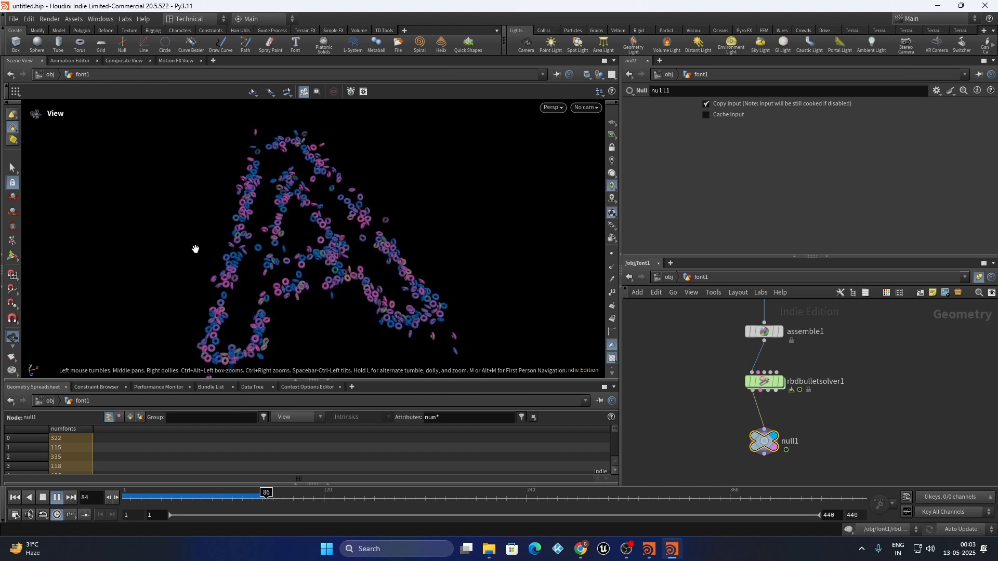
drag(297, 286, 360, 252)
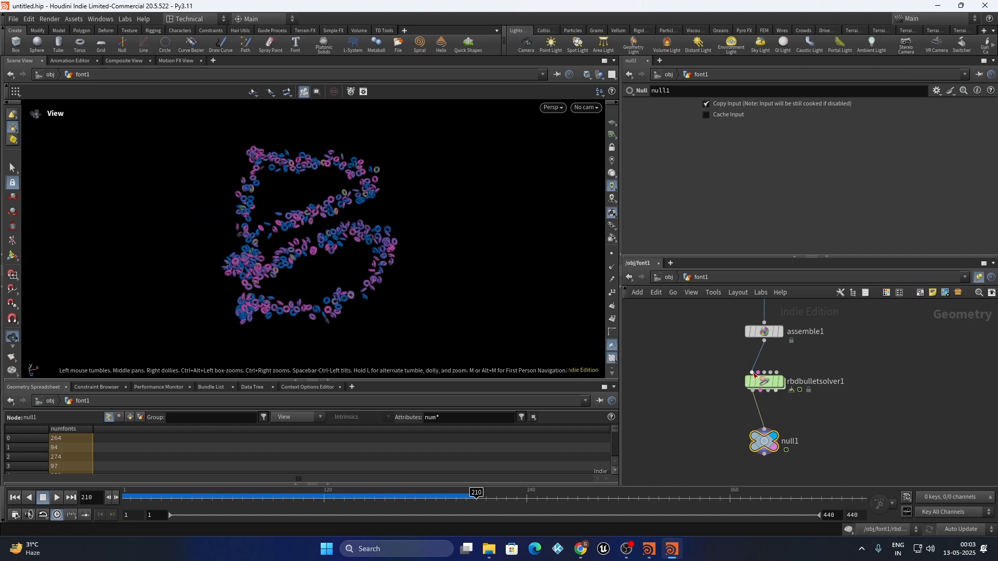
double_click(766, 381)
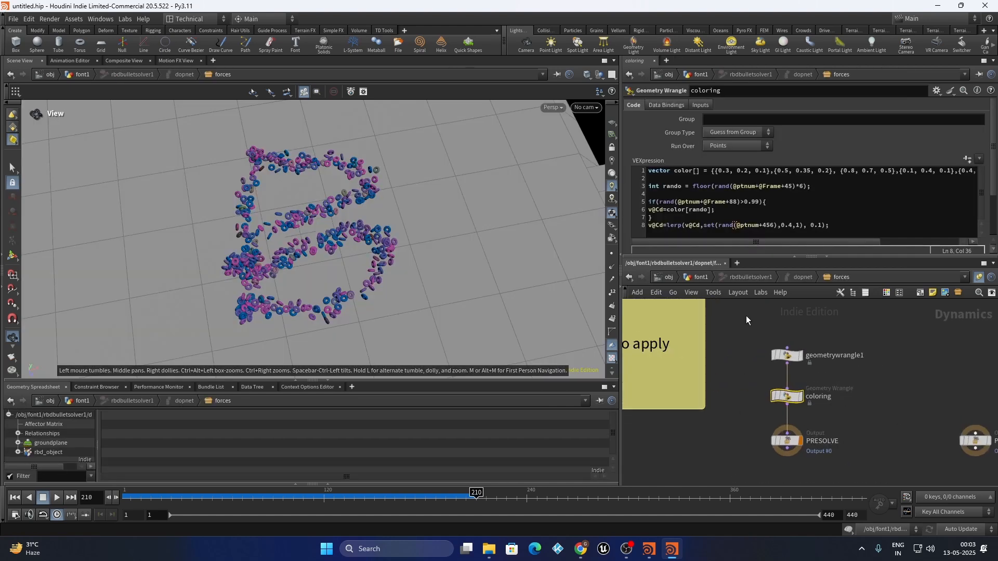
click(678, 220)
key(Return)
key(Return)
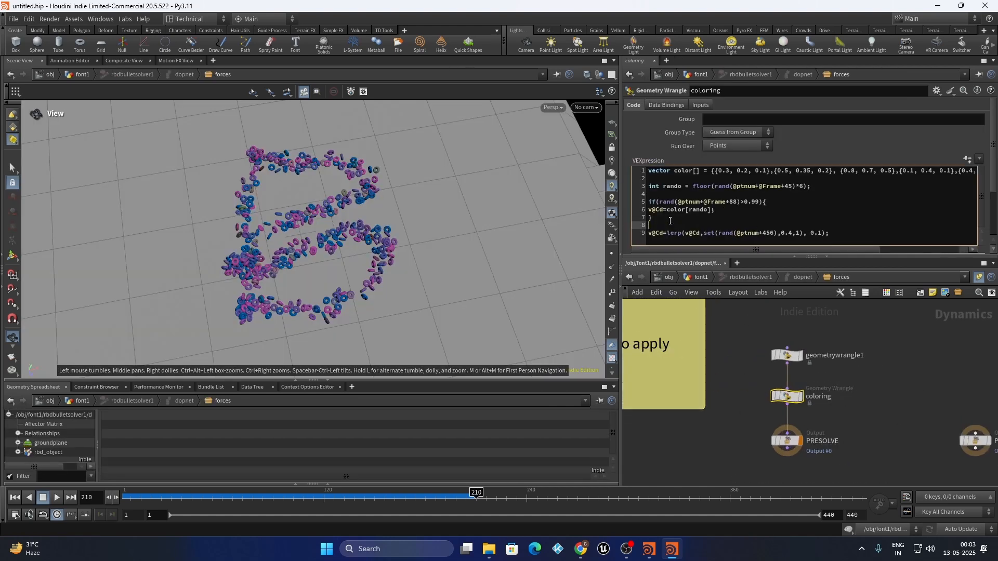
key(Return)
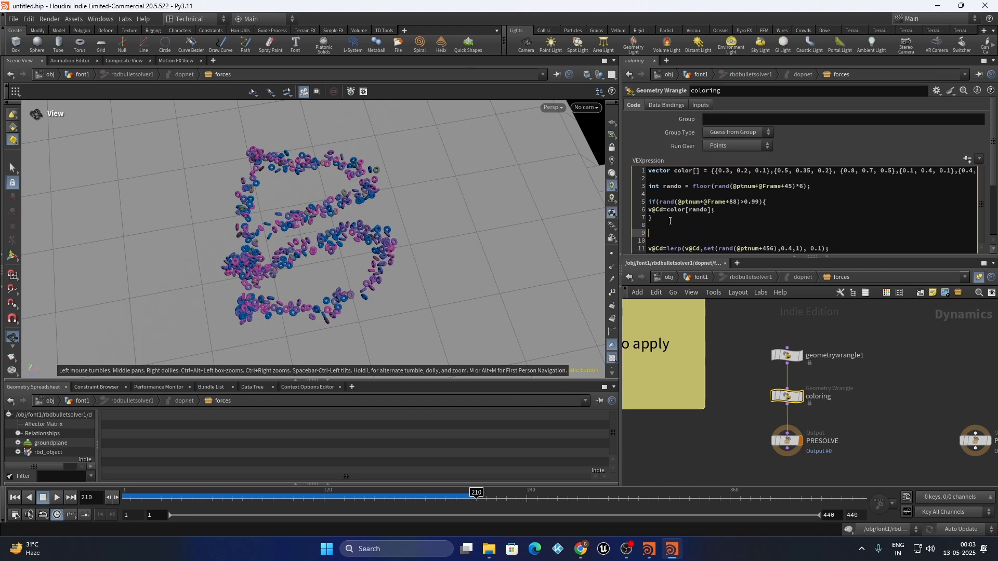
text(if(rand(@ptnum+987)>0.99)
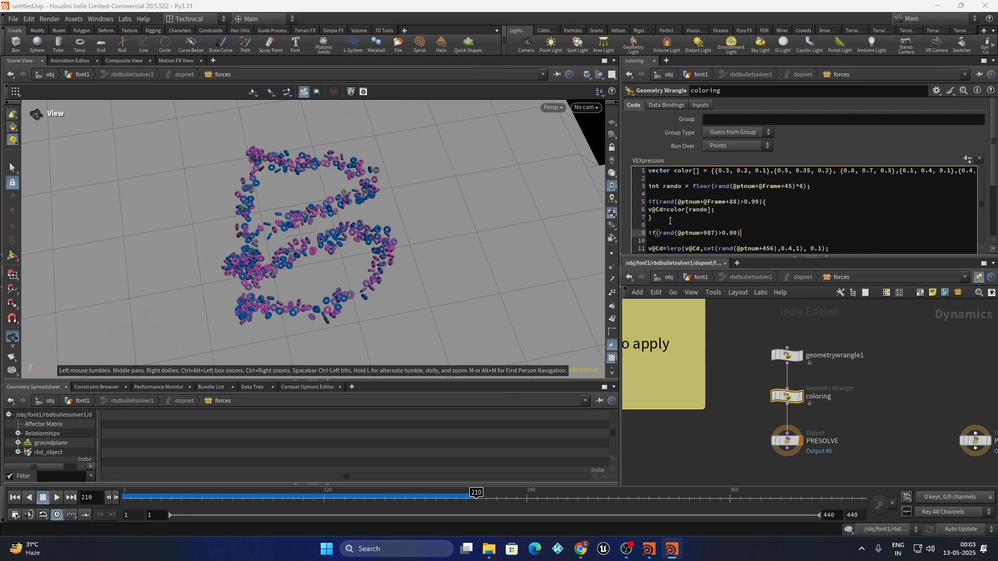
text({)
key(Return)
key(Return)
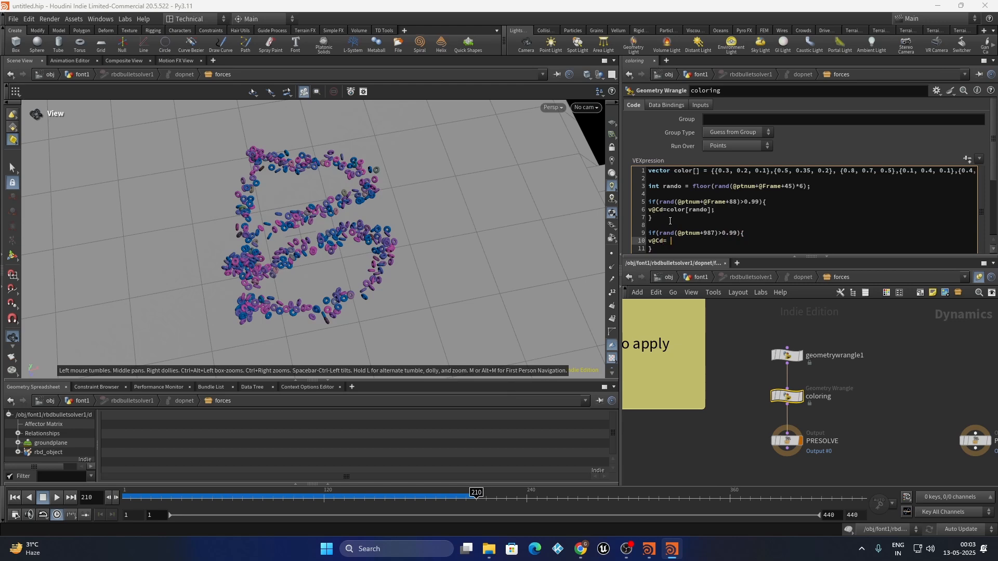
text(e)
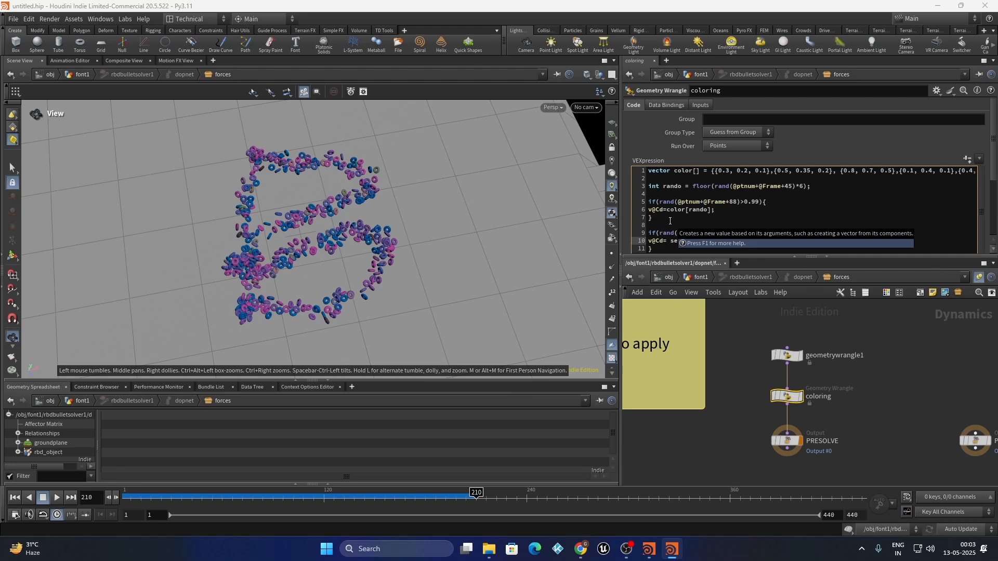
text(t1, 1,0))
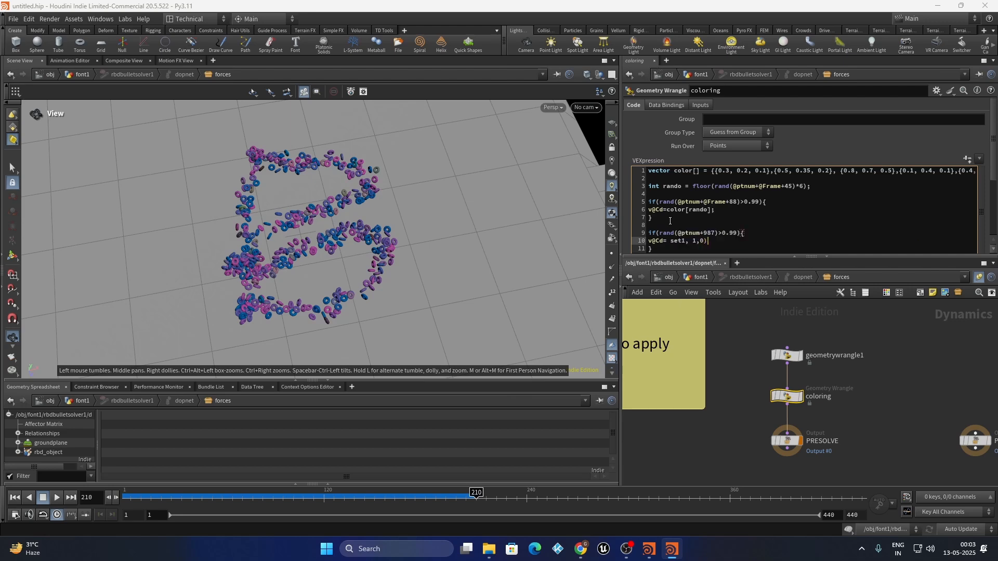
Correct the yellow colour line to v@Cd = set(1,1,0);
click(684, 240)
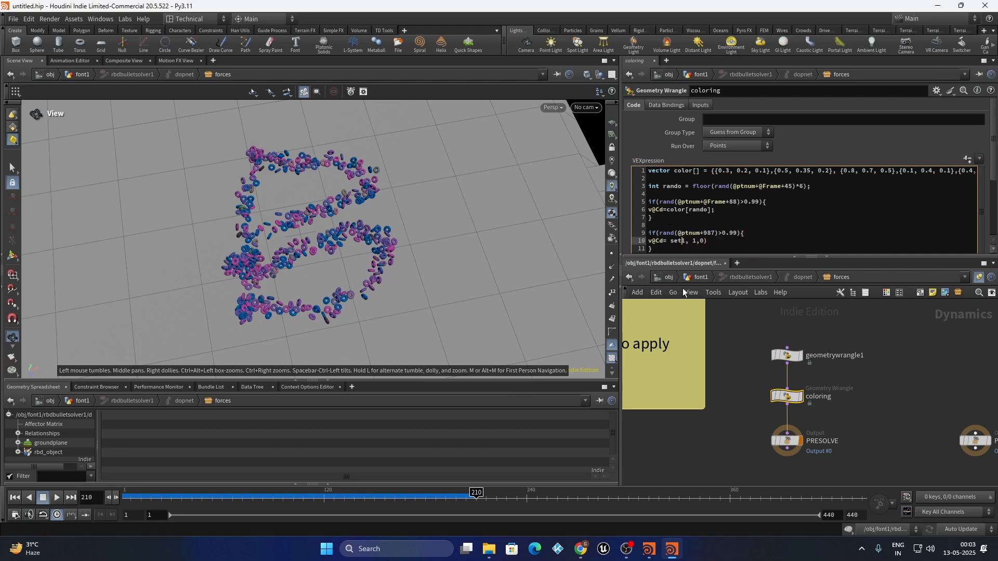
text(()
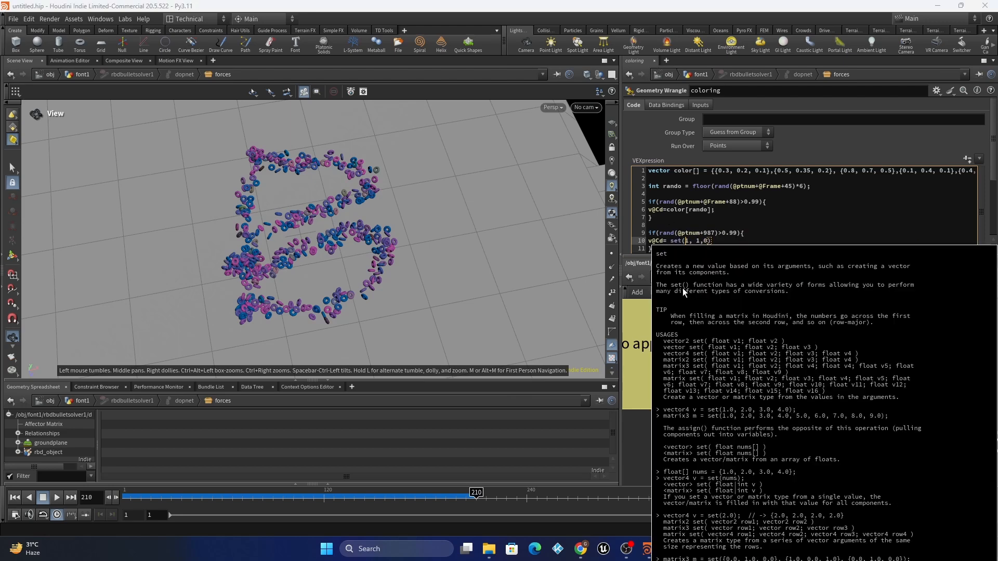
click(696, 244)
key(BackSpace)
click(760, 405)
click(728, 245)
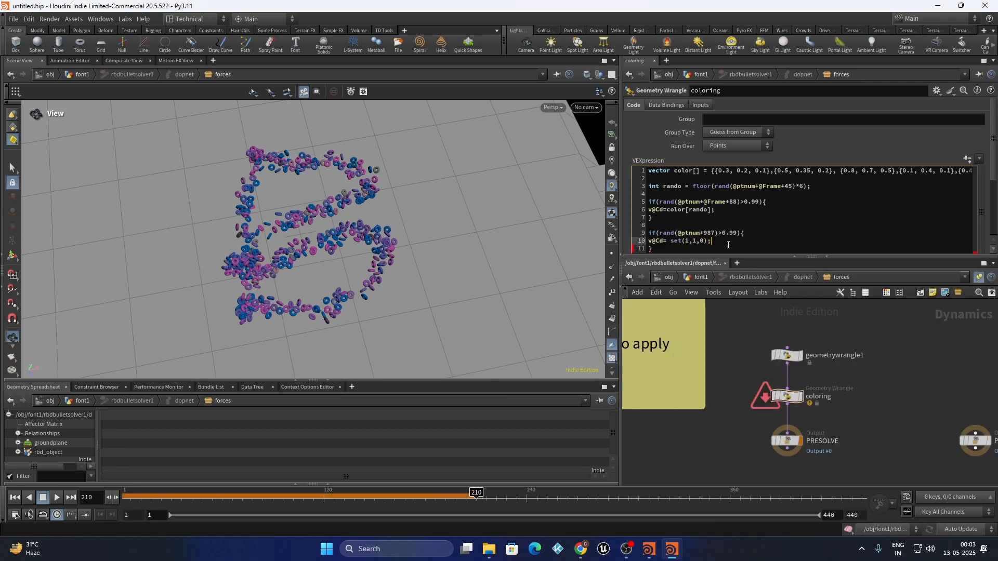
Commit the wrangle code and select null1 in the font1 network
click(716, 368)
scroll(737, 378, down, 3)
scroll(785, 408, up, 3)
drag(834, 404, 723, 468)
click(697, 278)
drag(842, 400, 705, 462)
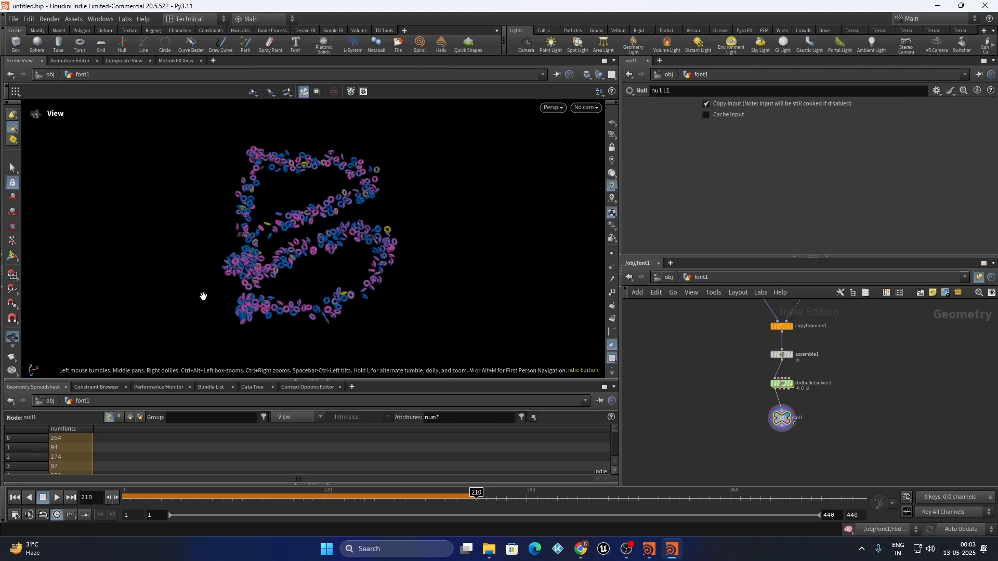
Replay the simulation from frame 1 and pause at frame 243 as the rings form a C
scroll(348, 228, up, 3)
click(15, 498)
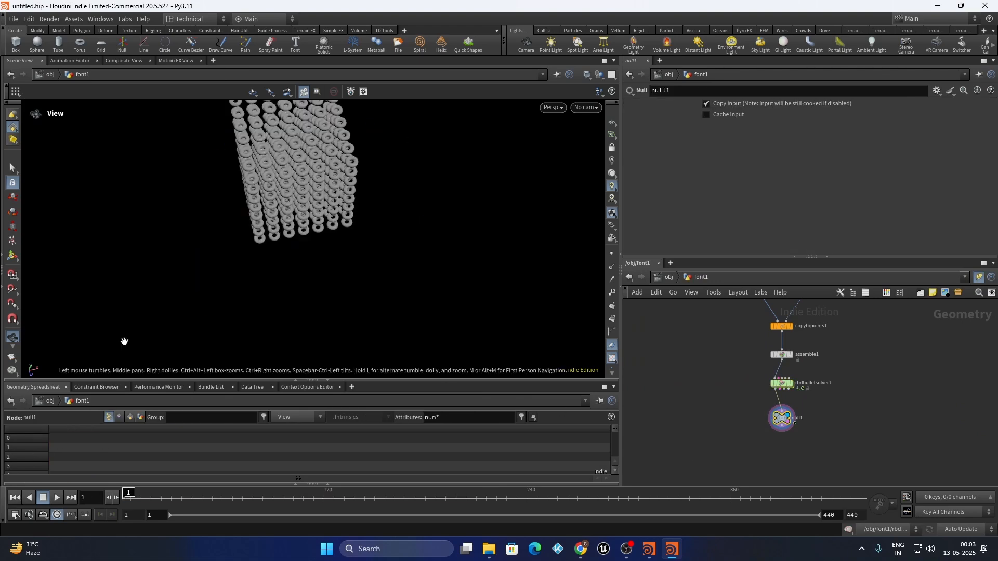
scroll(309, 260, down, 2)
scroll(309, 260, up, 1)
click(58, 499)
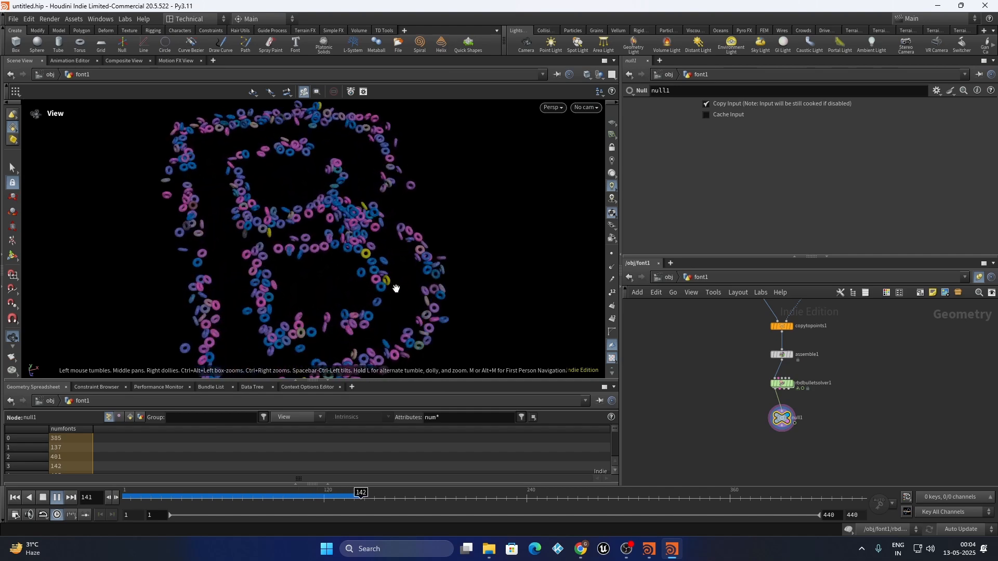
scroll(389, 294, up, 6)
scroll(357, 256, down, 4)
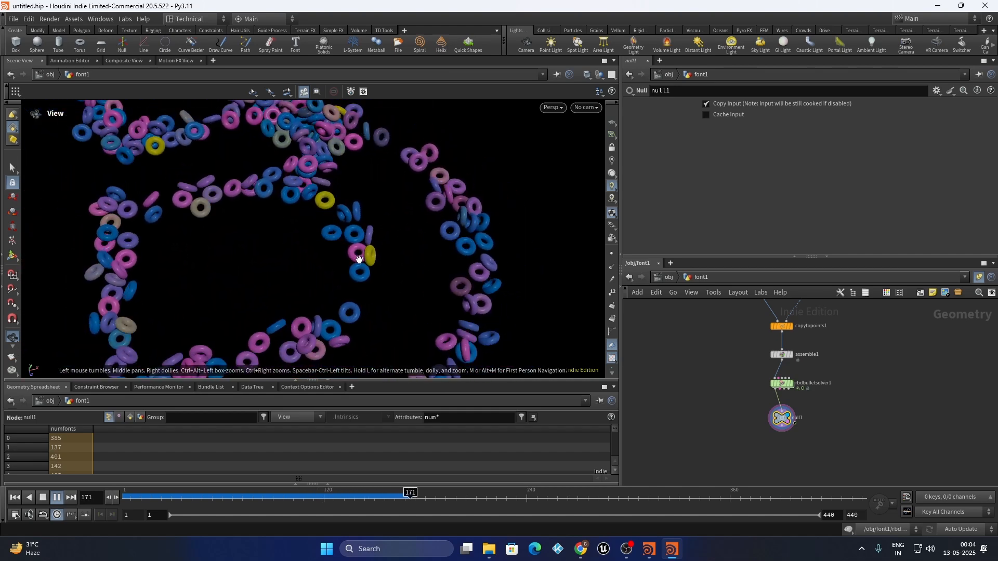
scroll(331, 239, down, 5)
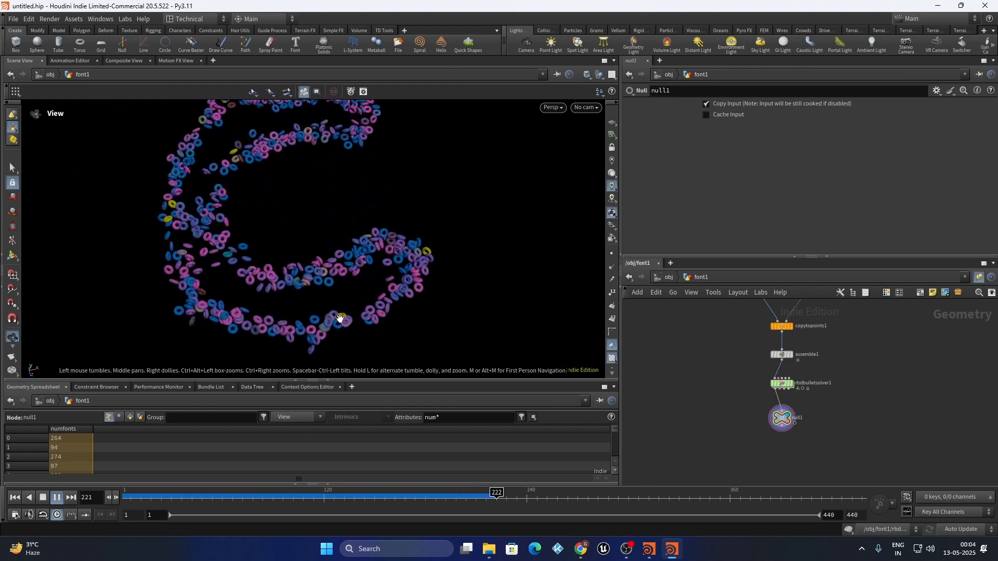
click(57, 498)
Dive into rbdbulletsolver1 and select the coloring wrangle
scroll(788, 373, up, 4)
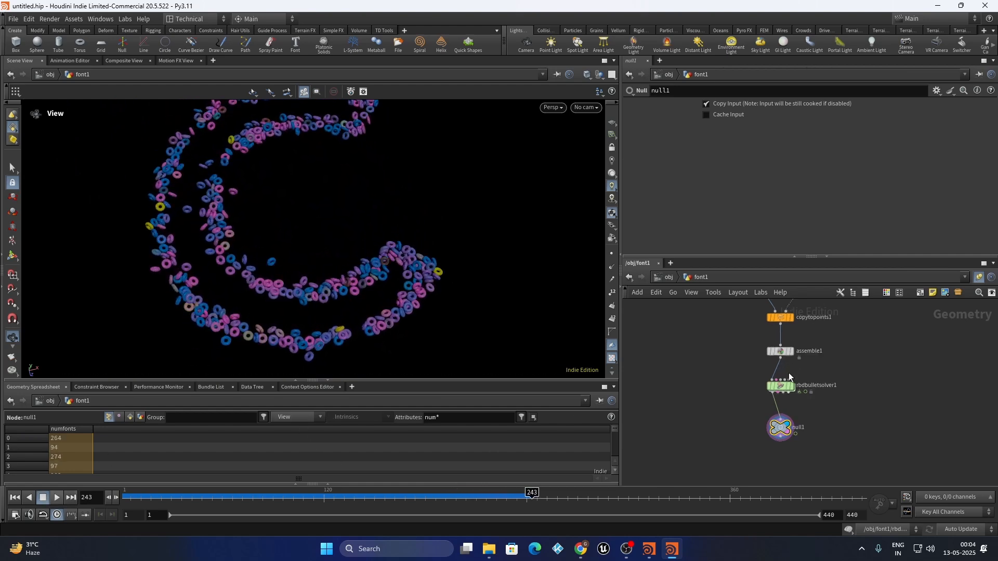
double_click(776, 398)
click(736, 383)
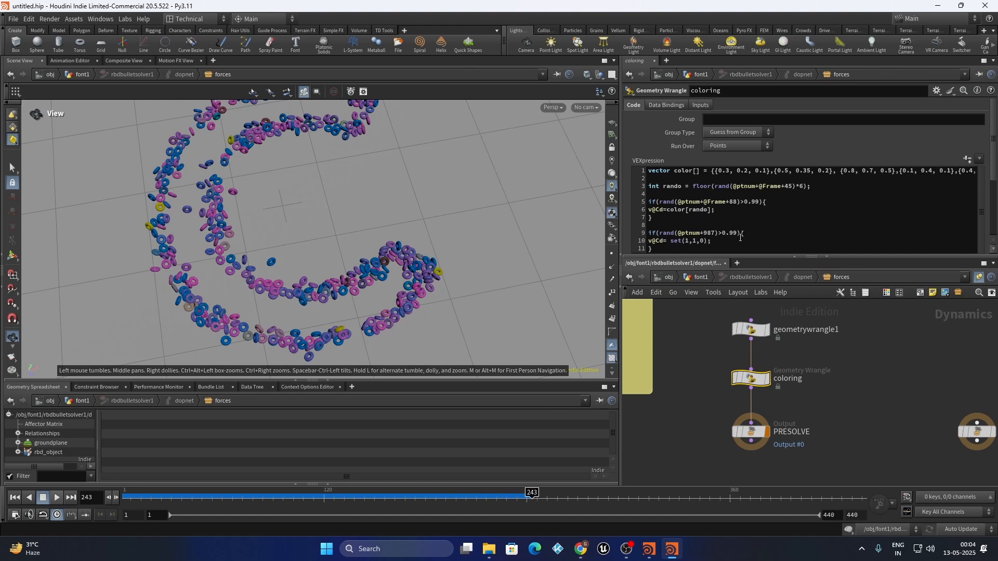
click(714, 233)
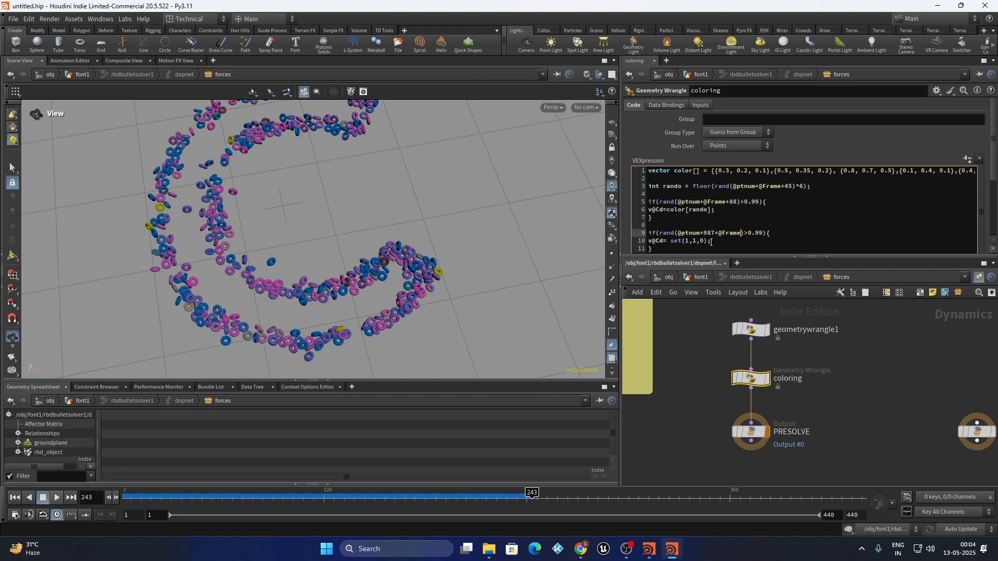
click(716, 315)
click(690, 279)
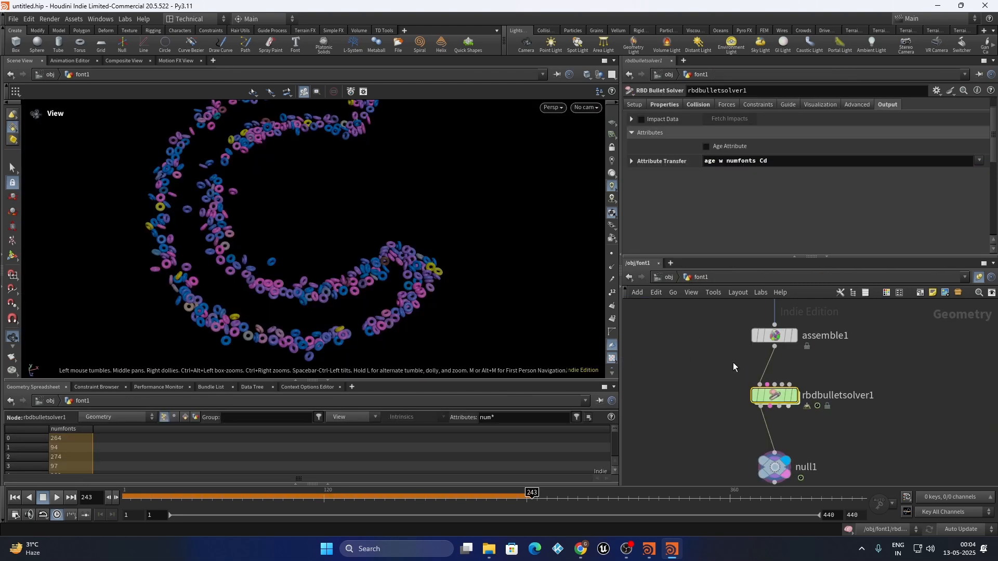
Select null1 and replay the simulation from frame 1, pausing at frame 107
click(773, 427)
click(15, 499)
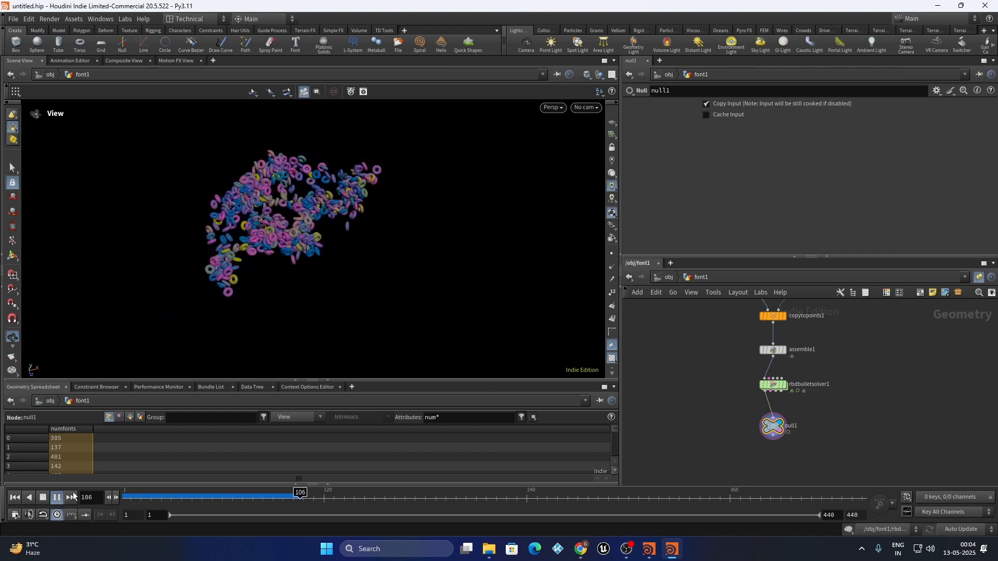
click(58, 498)
Raise the yellow-ring threshold to 0.999 in the coloring wrangle and return to font1
double_click(773, 386)
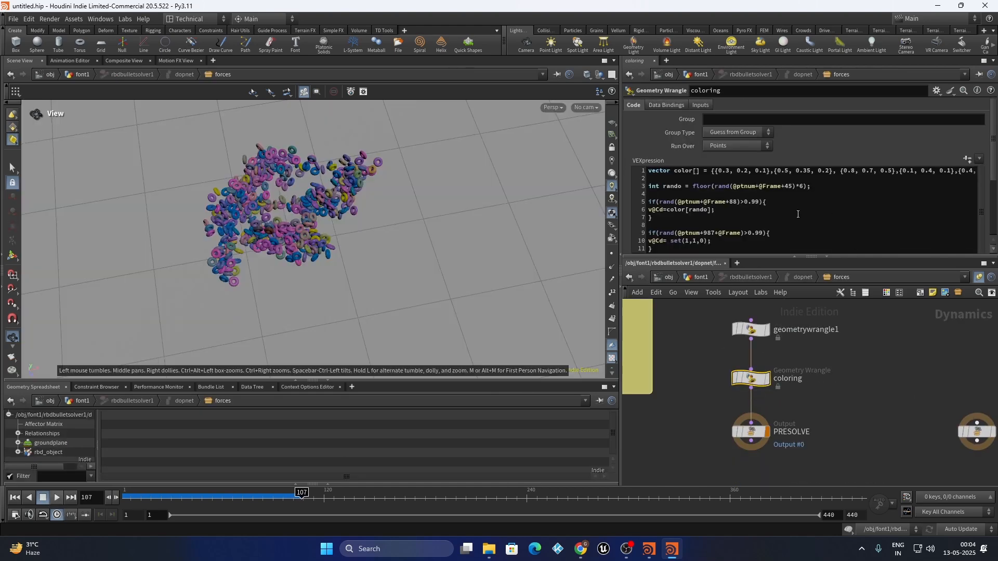
click(762, 233)
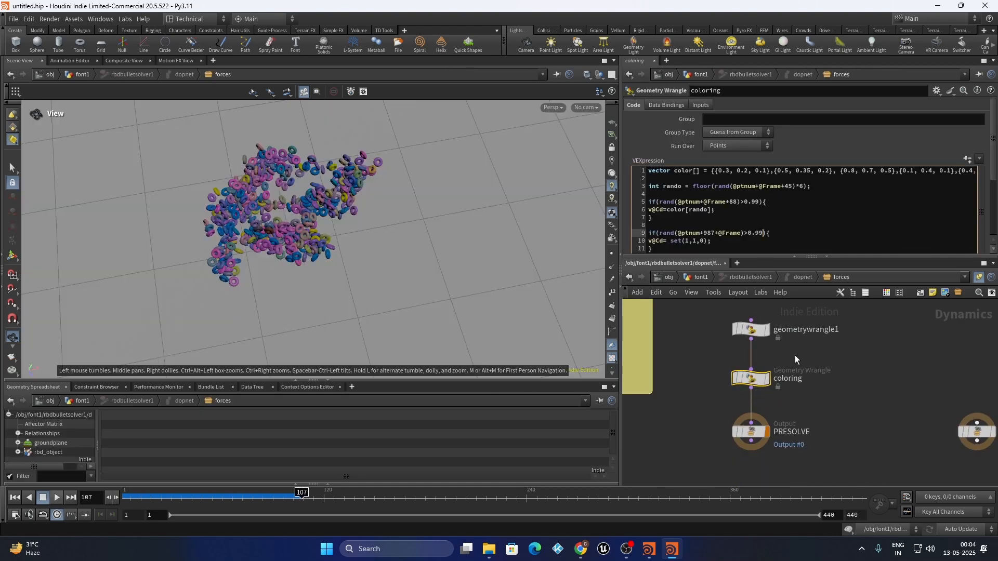
click(858, 388)
click(762, 233)
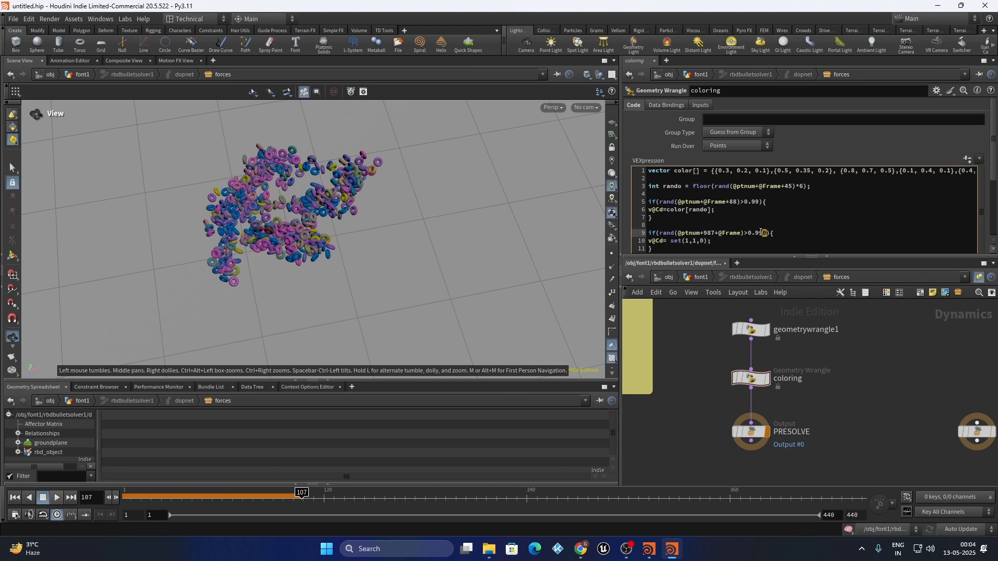
text(9)
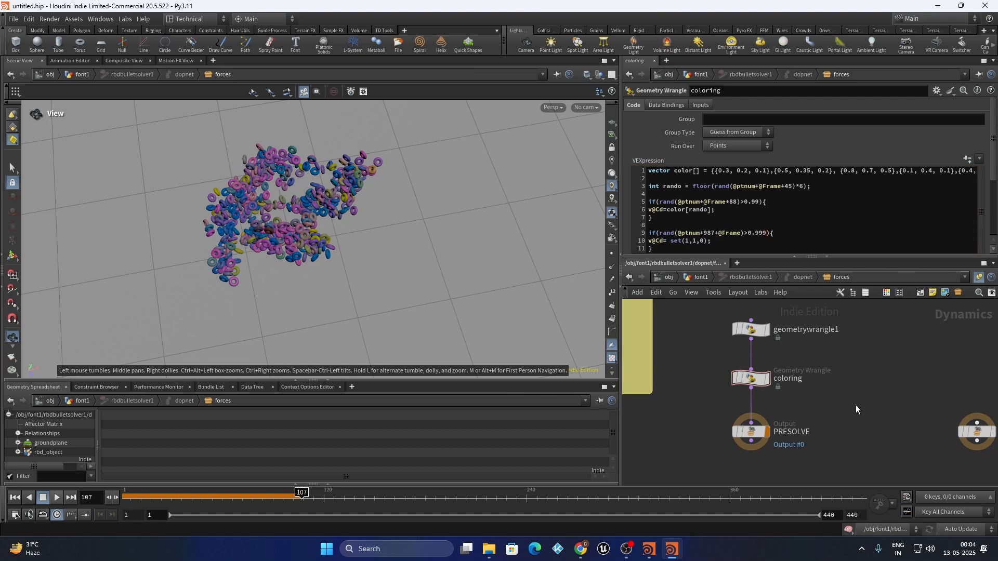
click(687, 279)
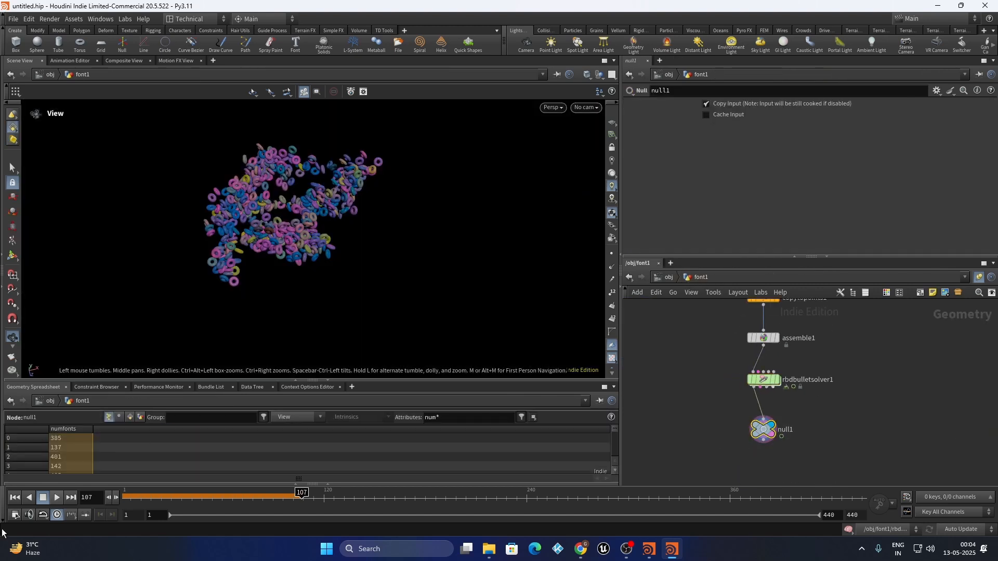
click(16, 498)
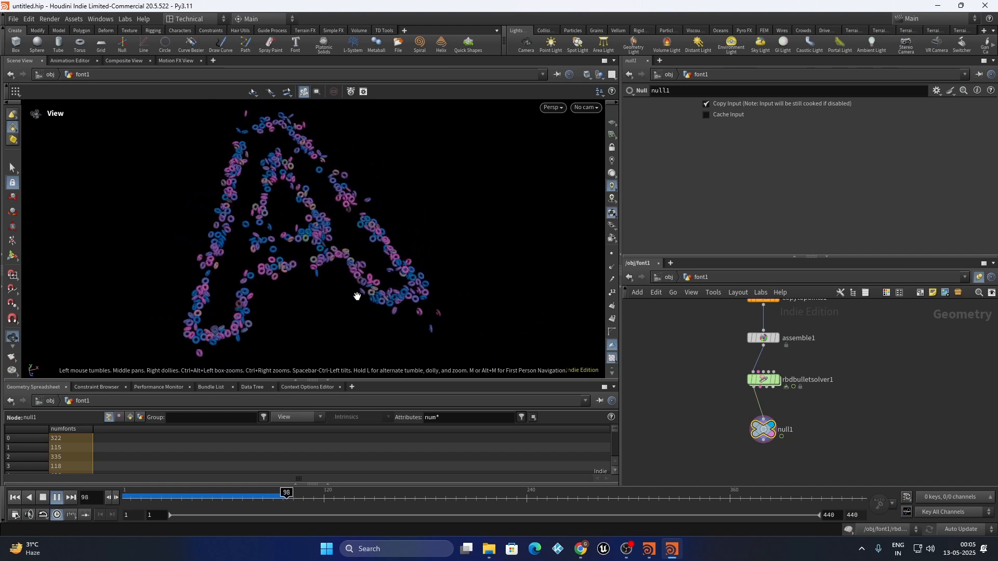
click(57, 498)
mouse_move(238, 498)
mouse_down()
mouse_move(295, 502)
mouse_move(226, 506)
mouse_move(247, 508)
mouse_up()
scroll(312, 255, up, 8)
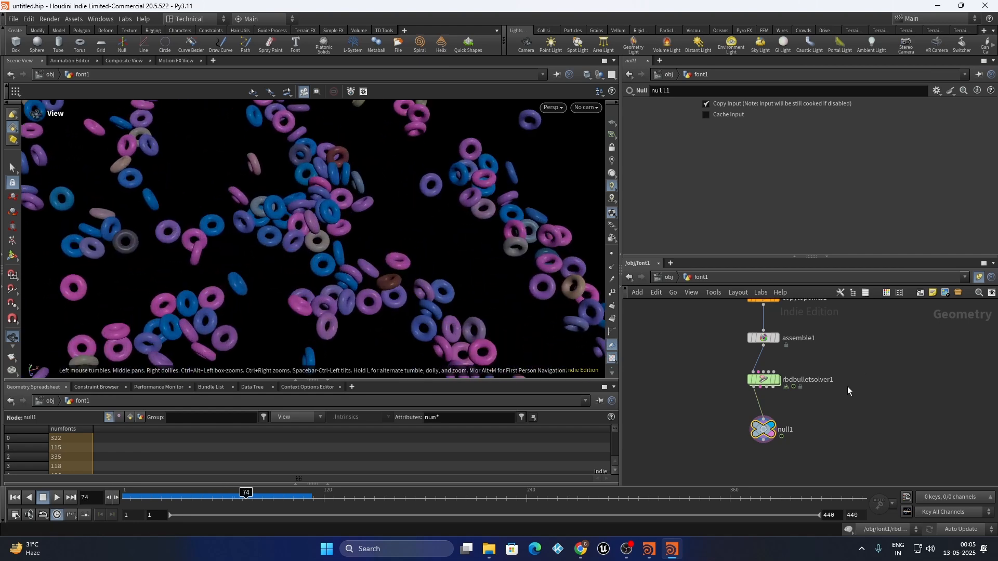
double_click(767, 381)
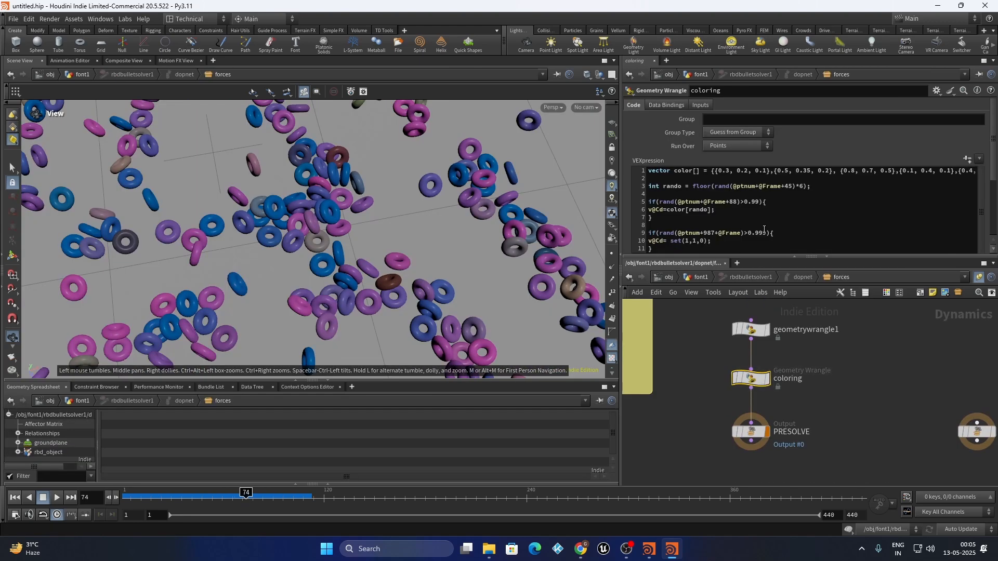
click(767, 232)
mouse_move(785, 374)
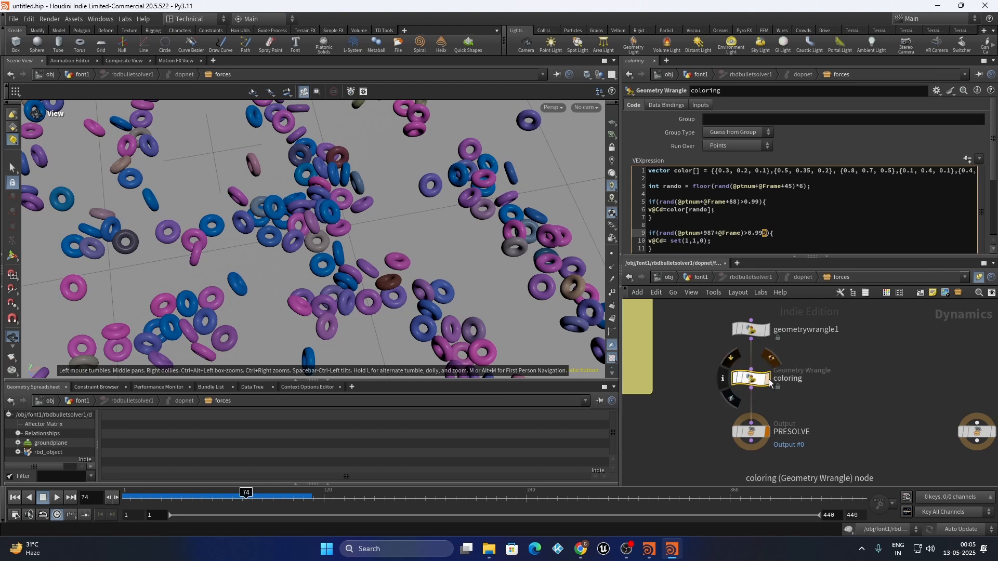
click(701, 277)
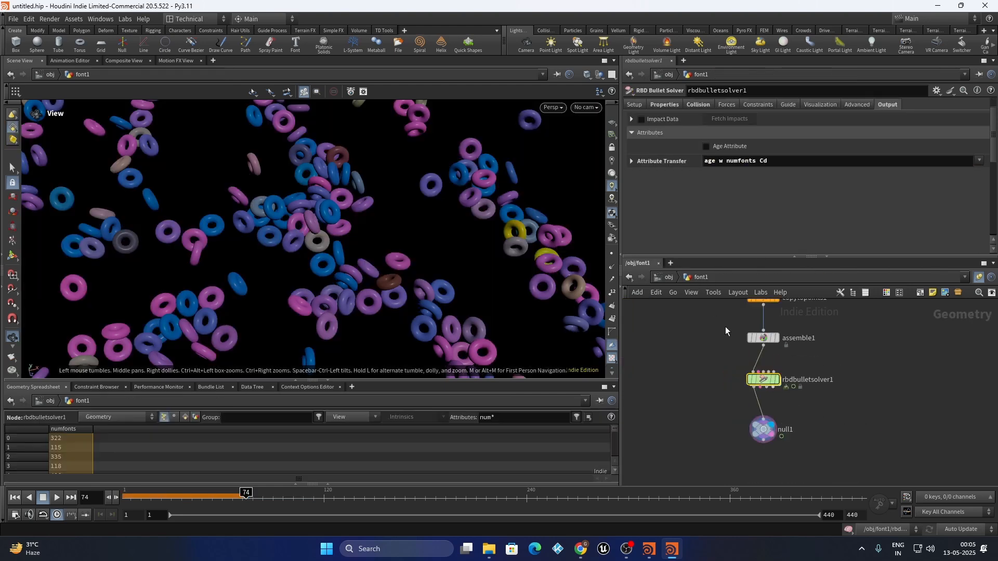
click(786, 400)
scroll(301, 201, down, 10)
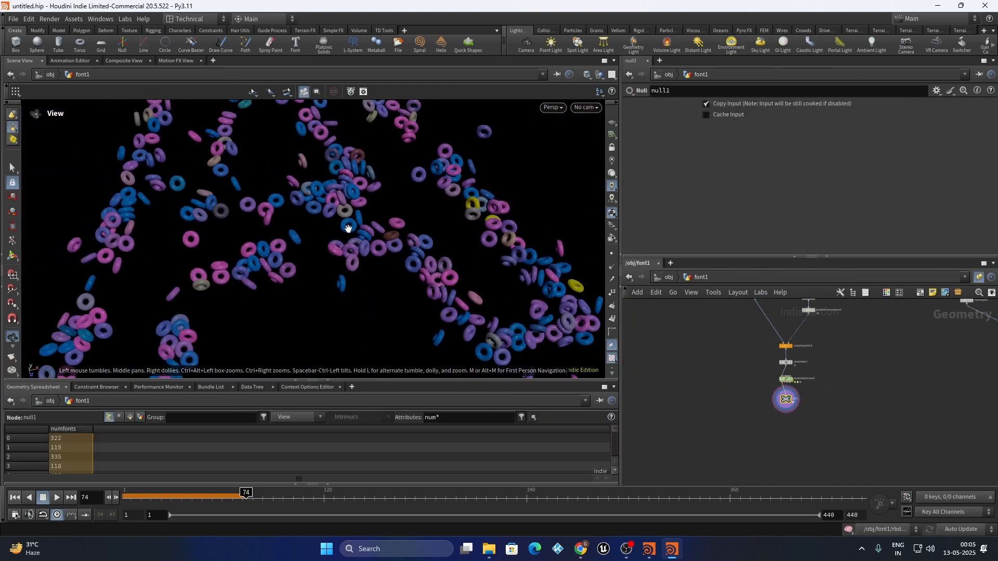
click(15, 498)
click(58, 498)
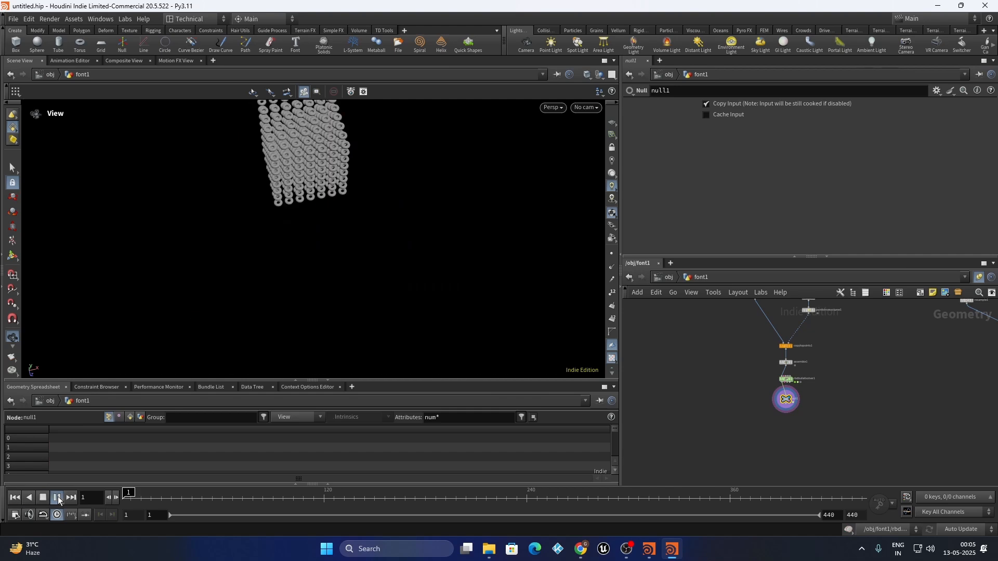